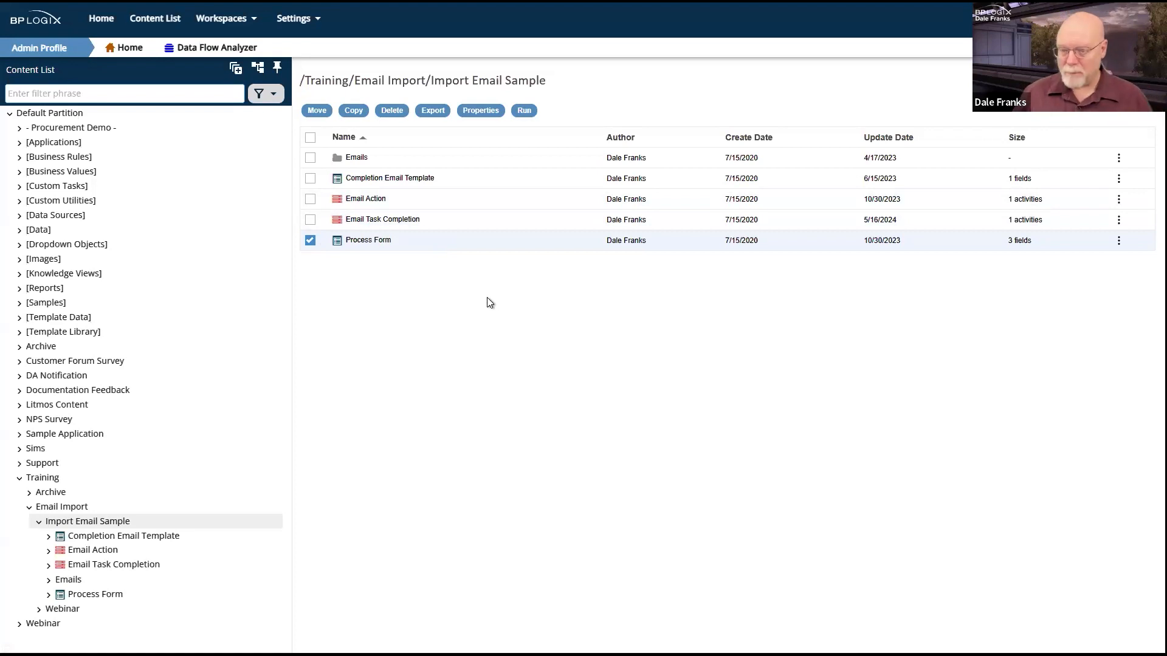
Step: Run the Process Form, submit it with its field left blank, and close the resulting approval form without saving
left_click(524, 112)
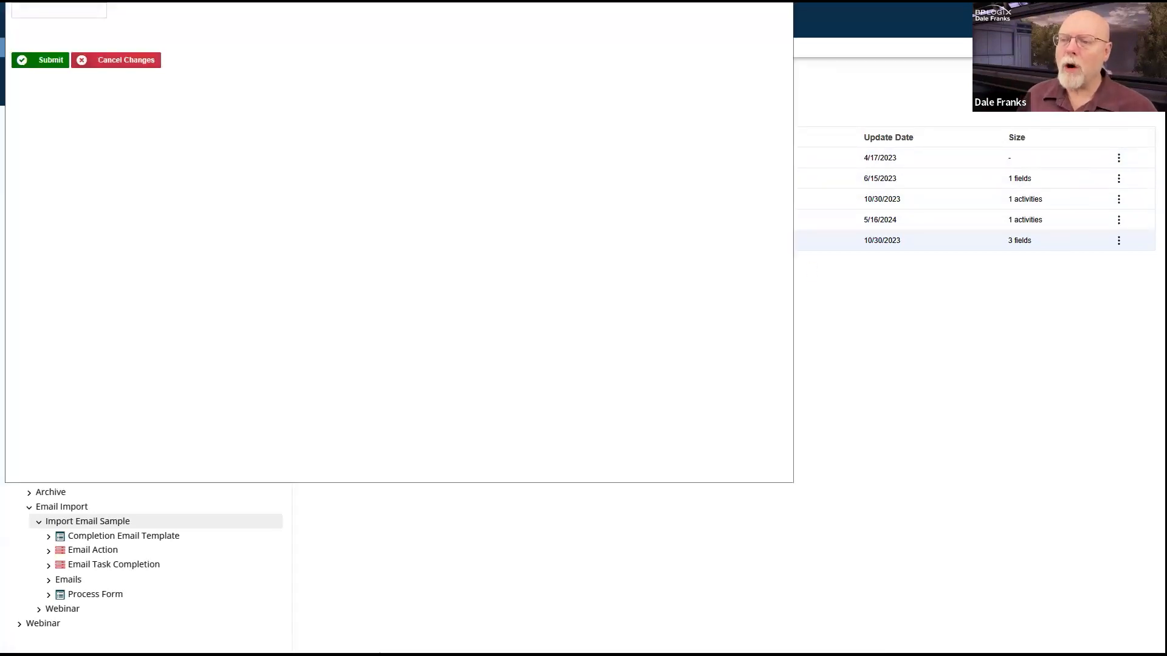
left_click(231, 118)
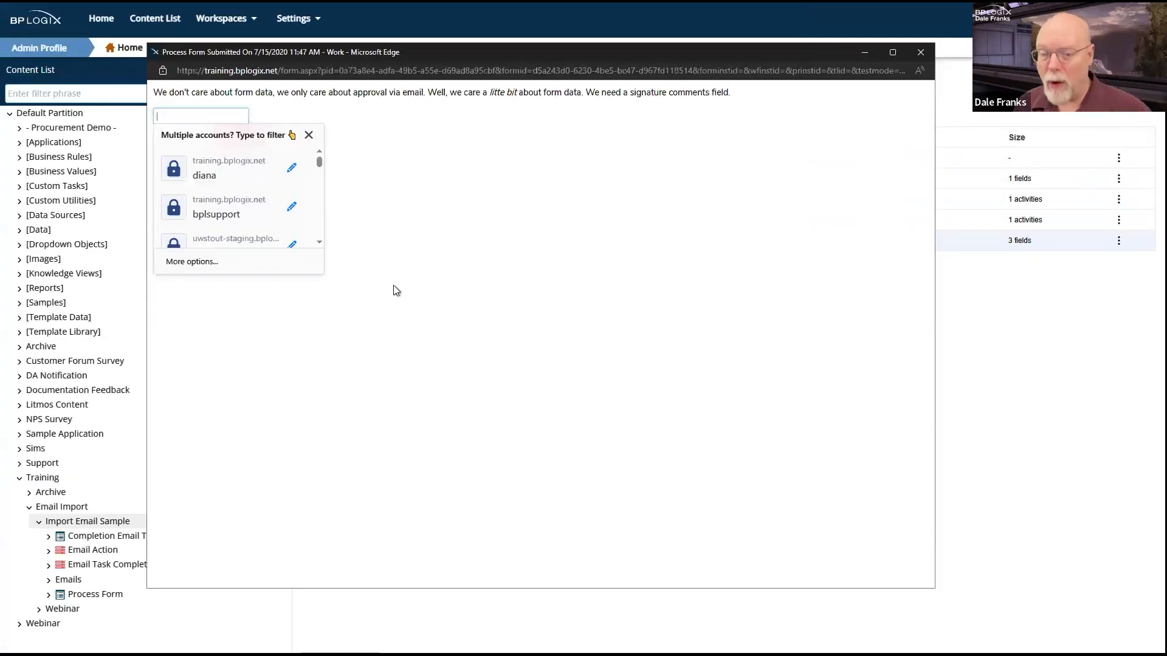
left_click(504, 252)
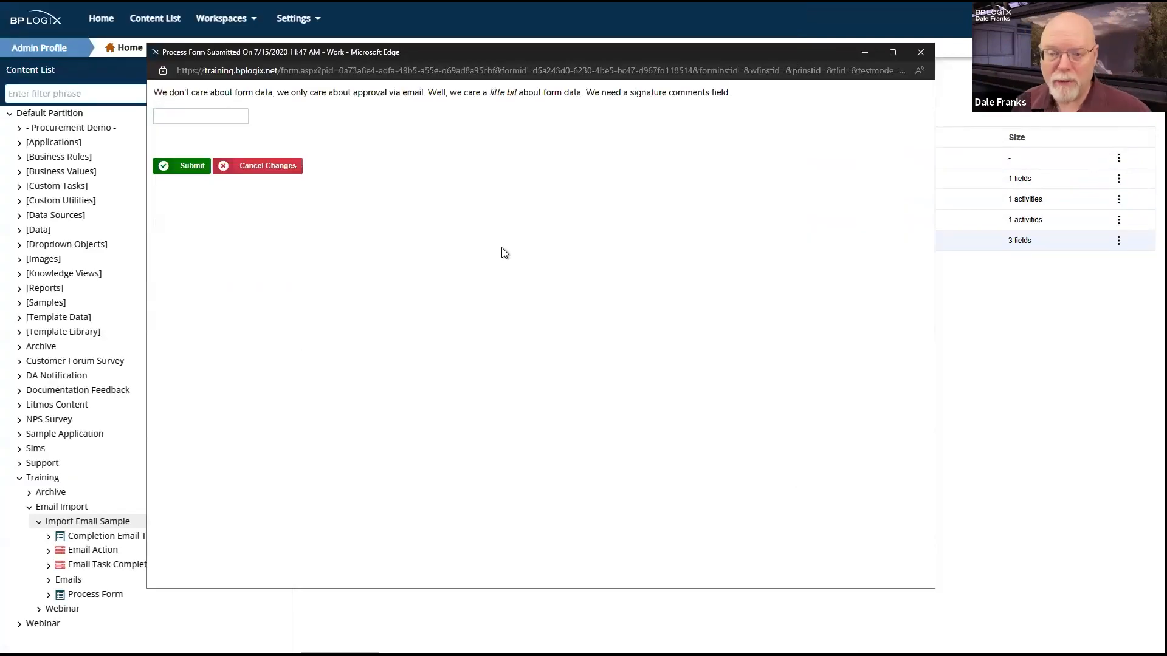
left_click(185, 173)
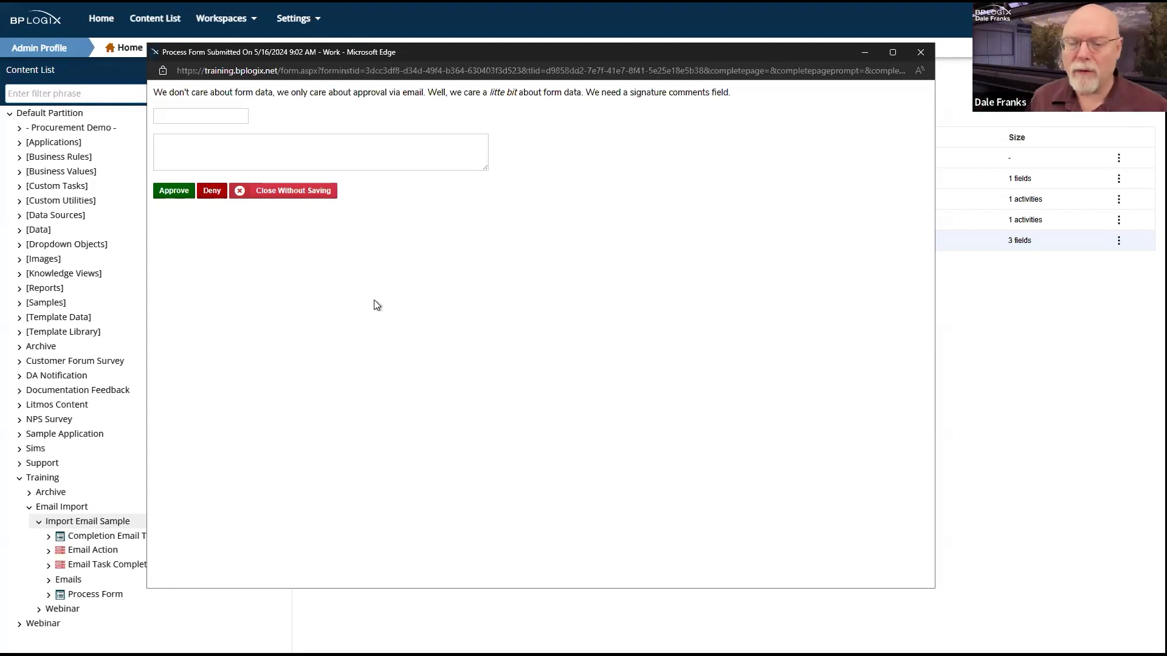
left_click(323, 195)
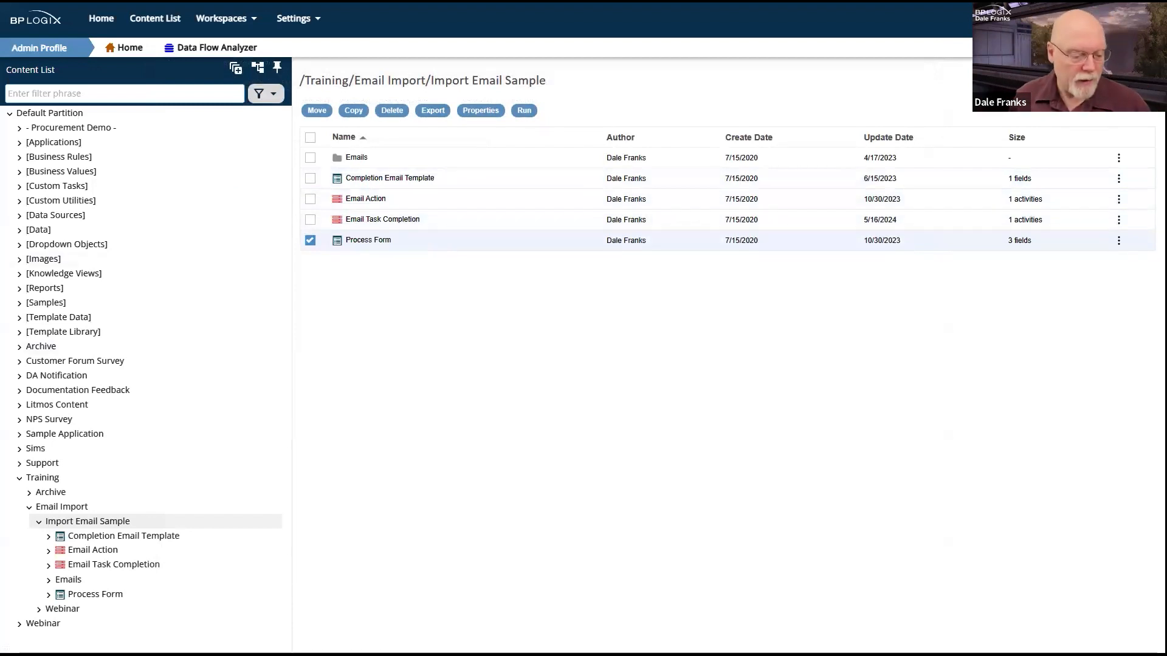
Step: Switch to the Email Completion Request #533 message in Outlook and examine its approval instructions and the protected TLID line
key("alt+Tab")
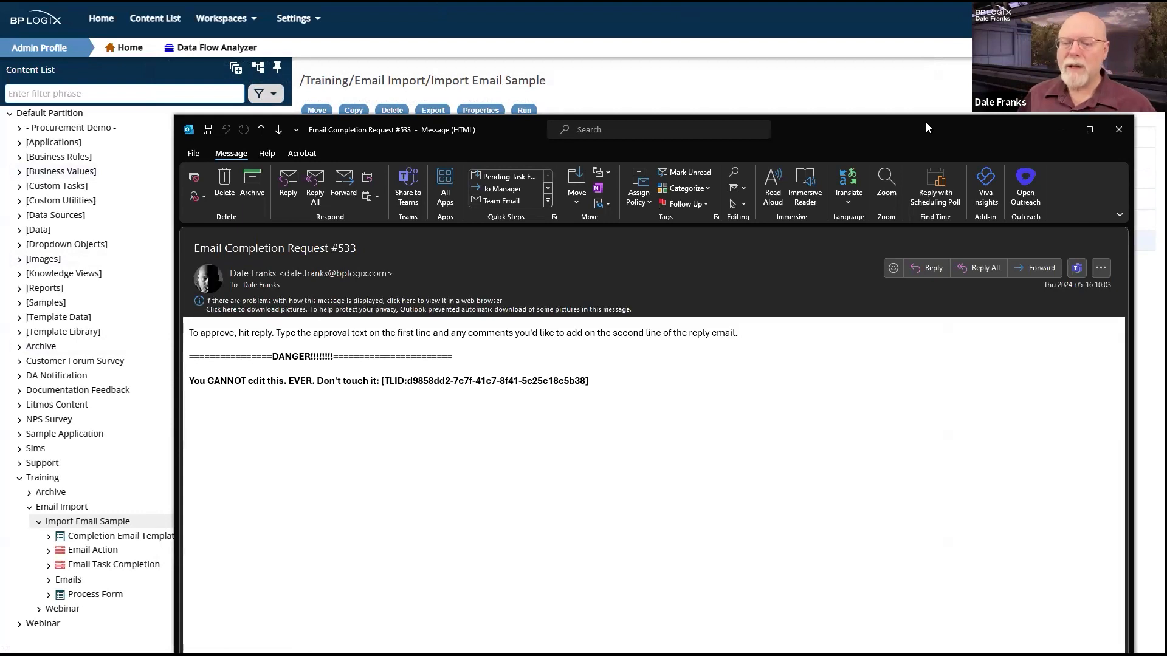
left_click_drag(926, 123, 869, 10)
left_click_drag(590, 275, 128, 240)
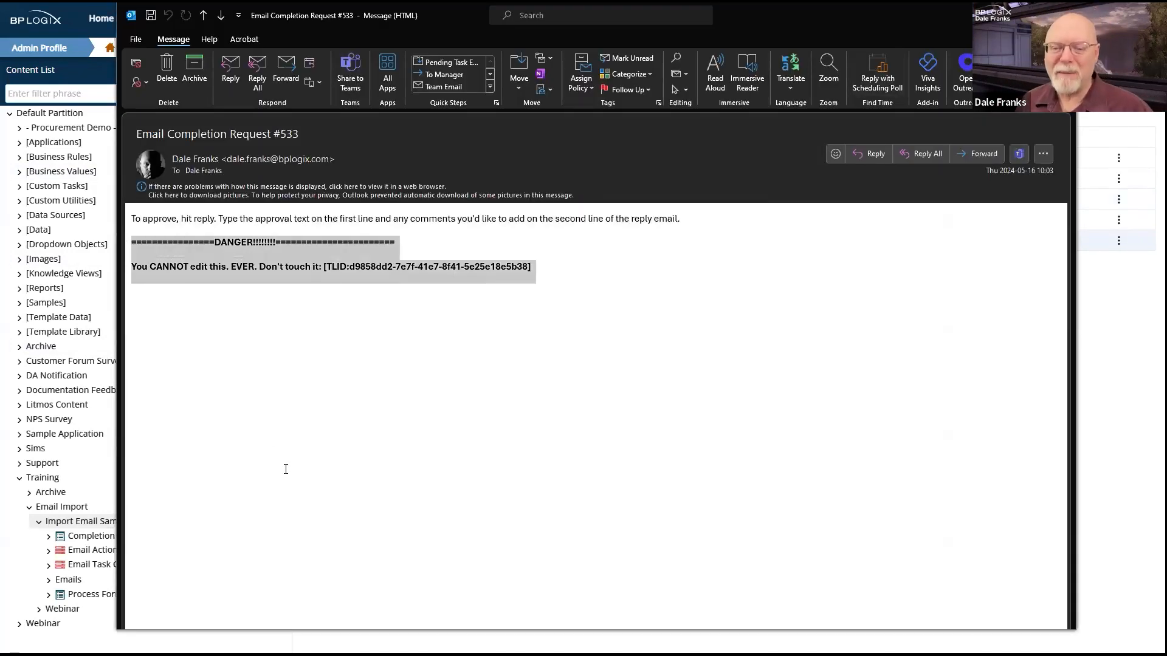
left_click(339, 494)
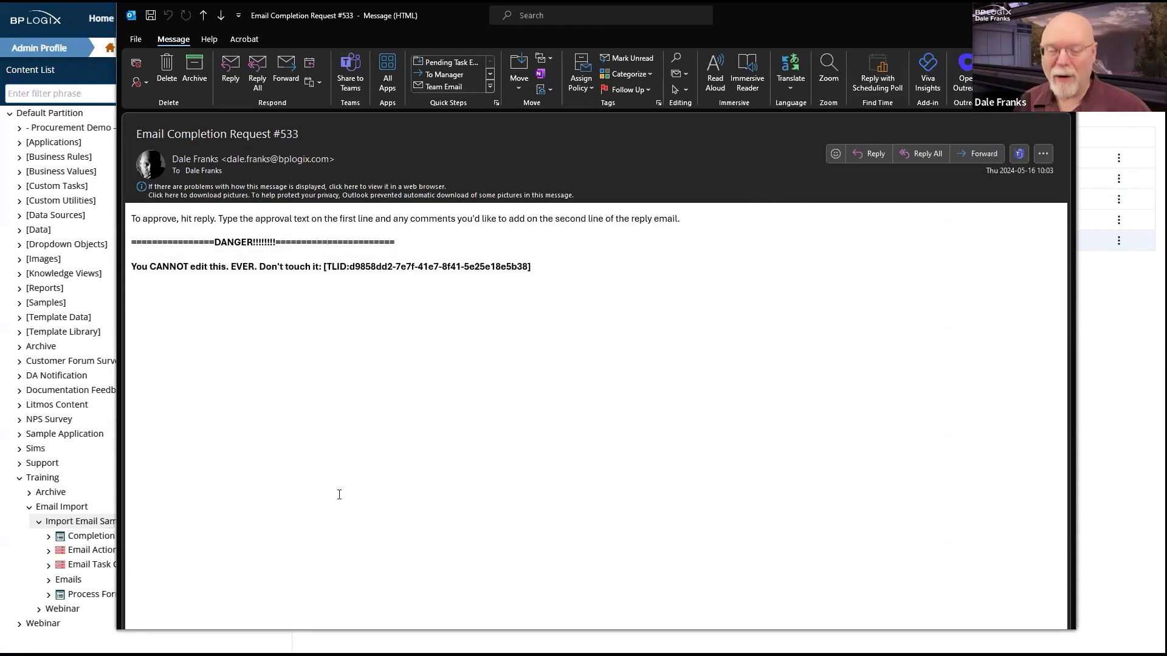
left_click_drag(561, 262, 130, 268)
left_click(296, 381)
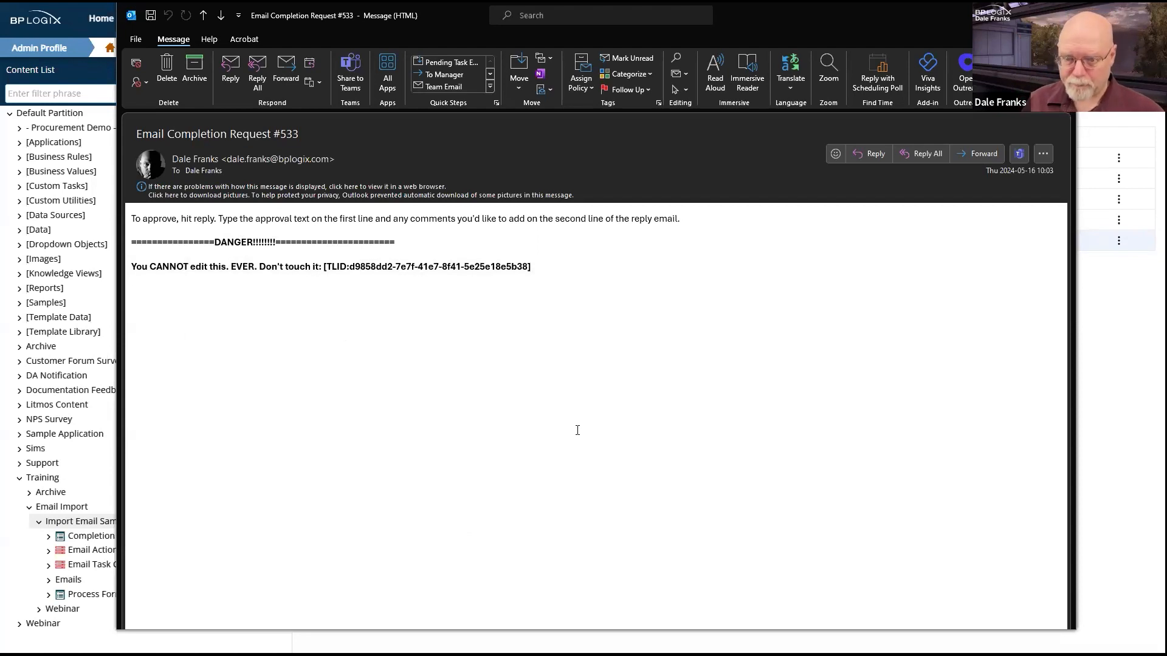
left_click_drag(240, 220, 553, 211)
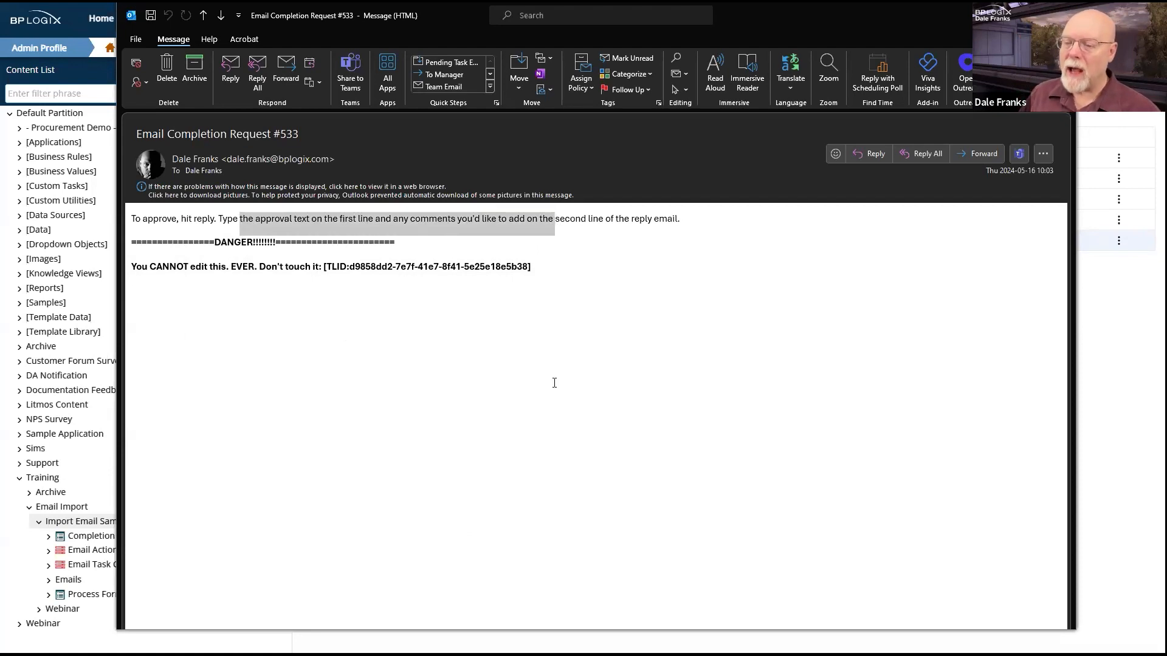
left_click(339, 372)
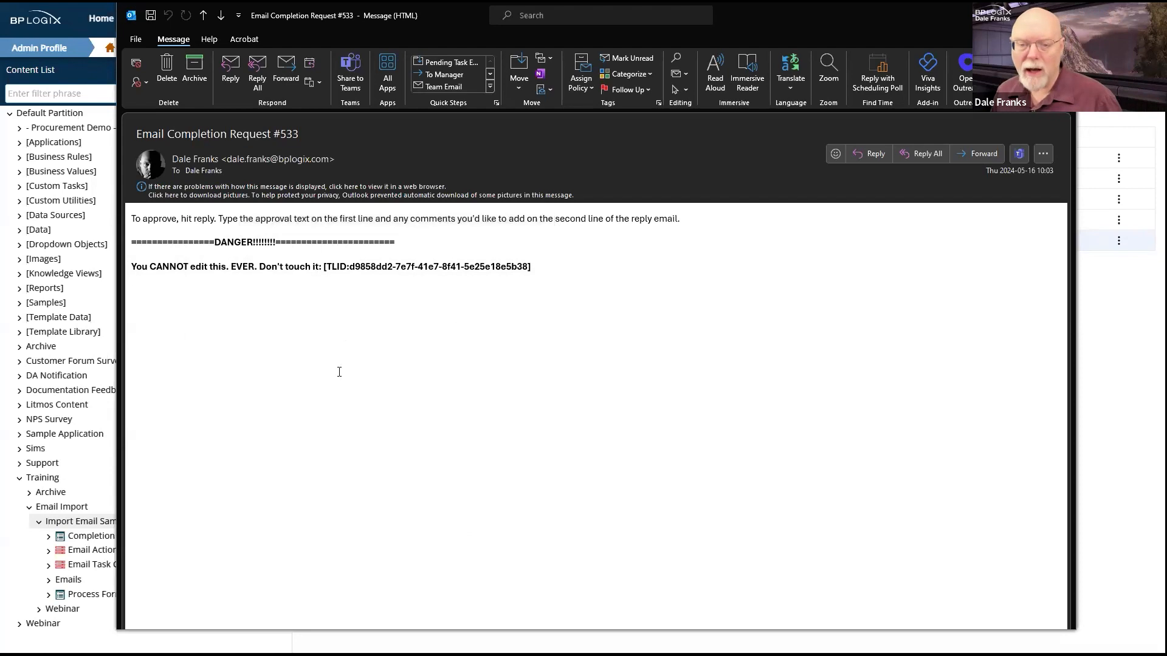
Step: Reply to the request, allowing external content, with "Approve" on the first line and "This is my approval comment." on the second, and send it
left_click(862, 154)
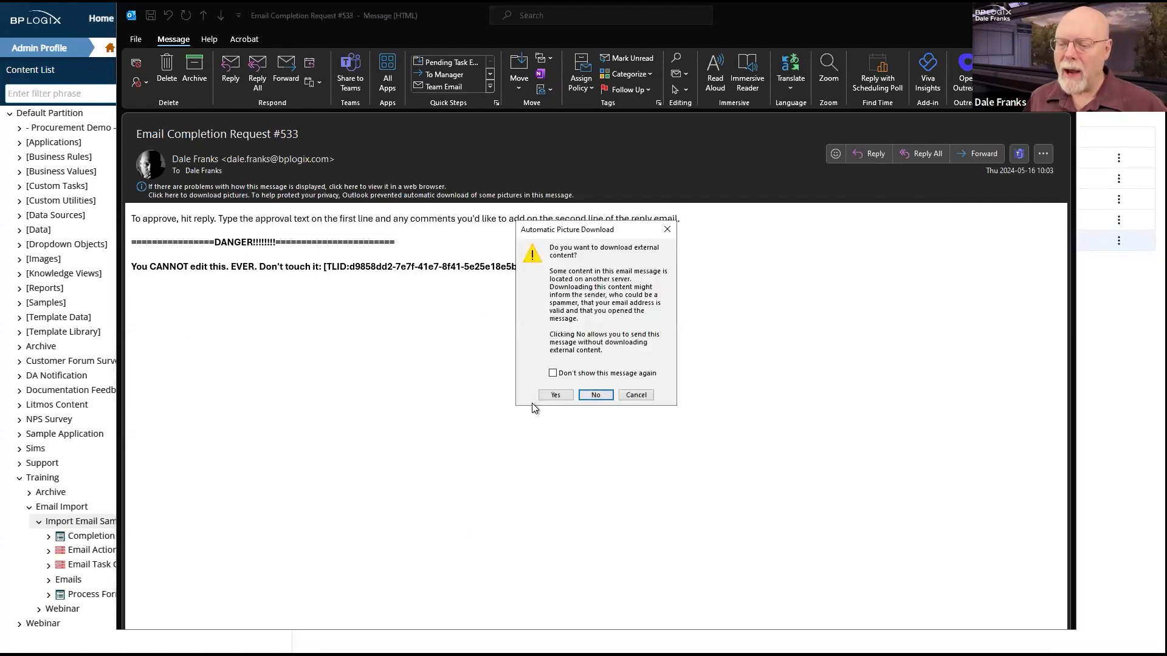
left_click(553, 393)
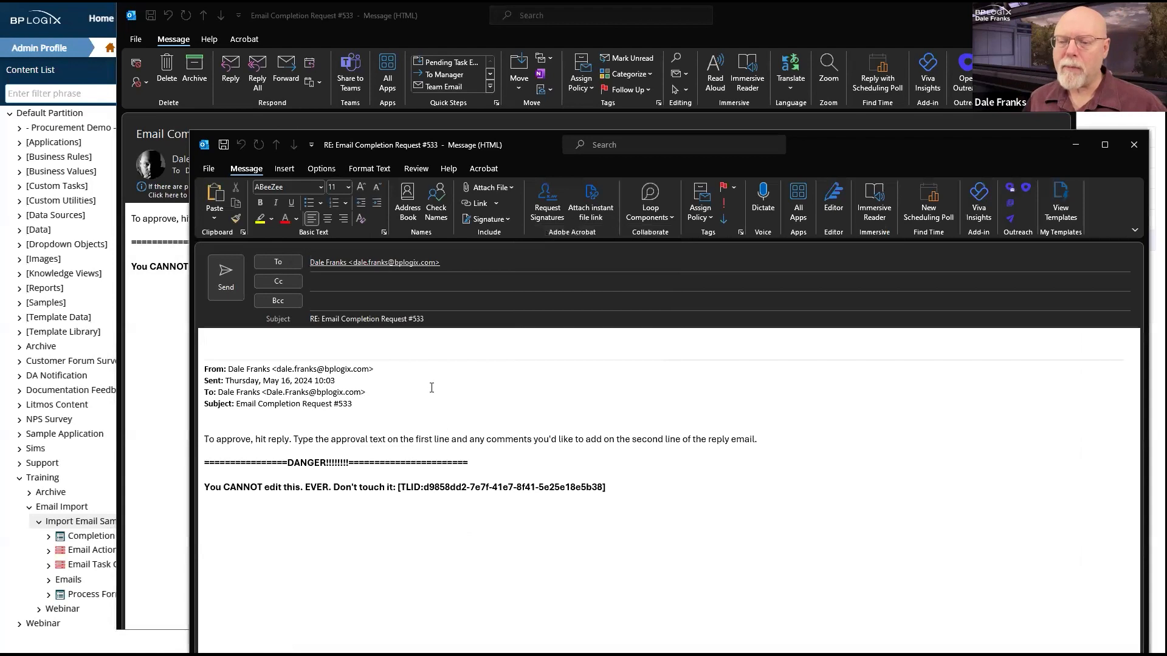
type("A")
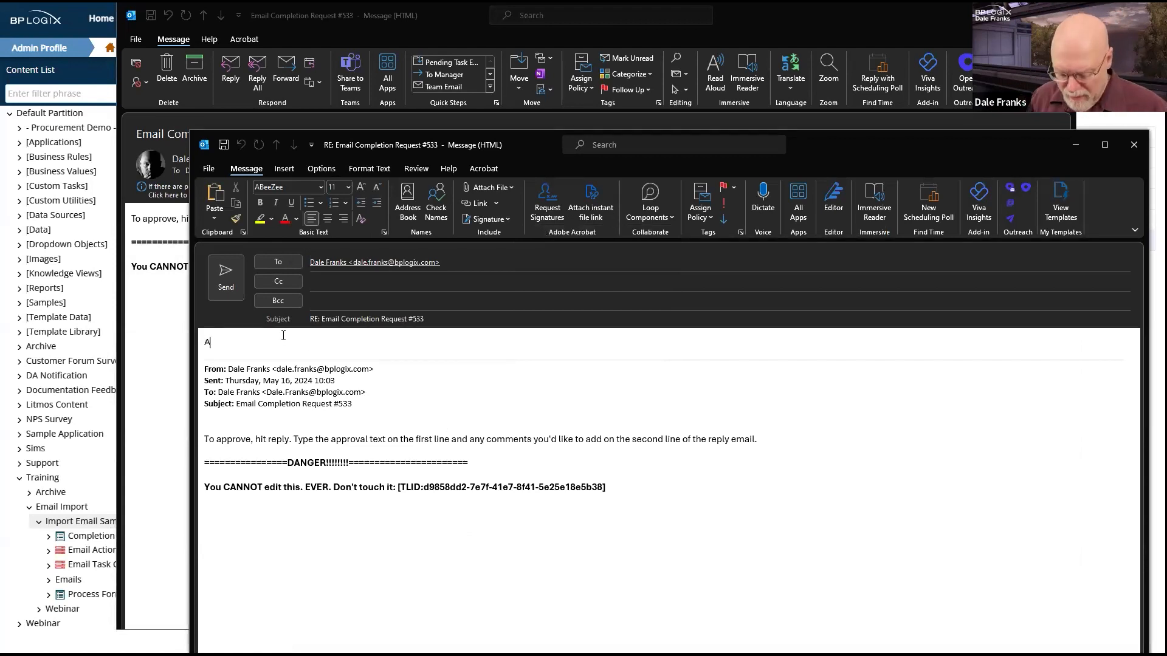
type("pprove")
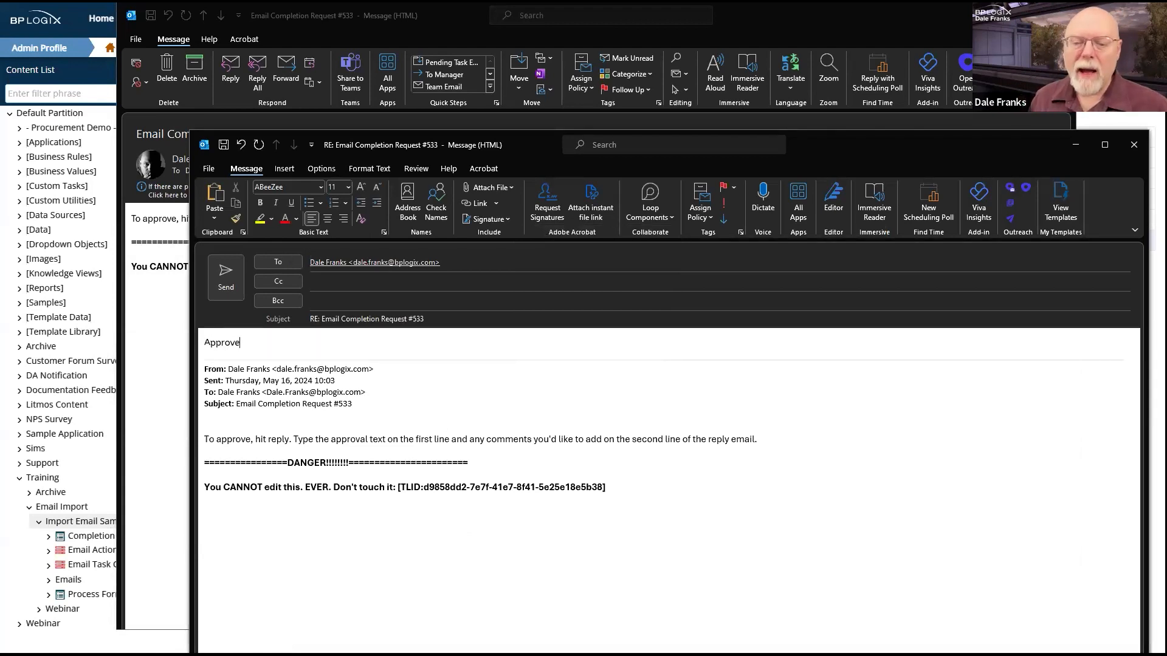
key("Return")
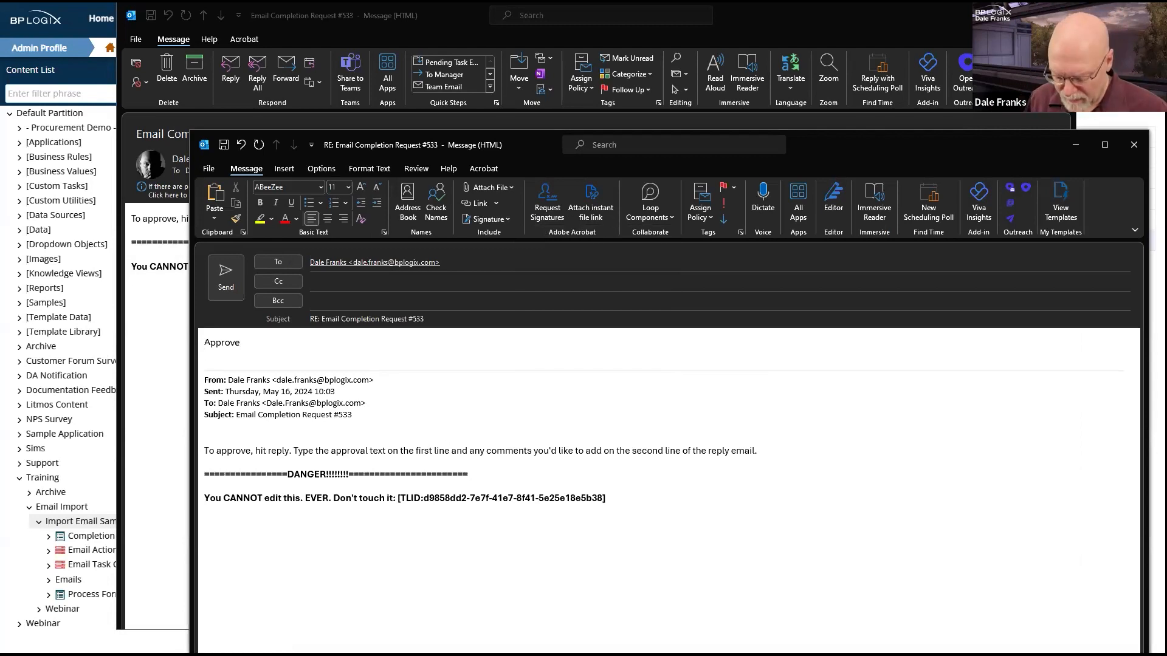
type("This is")
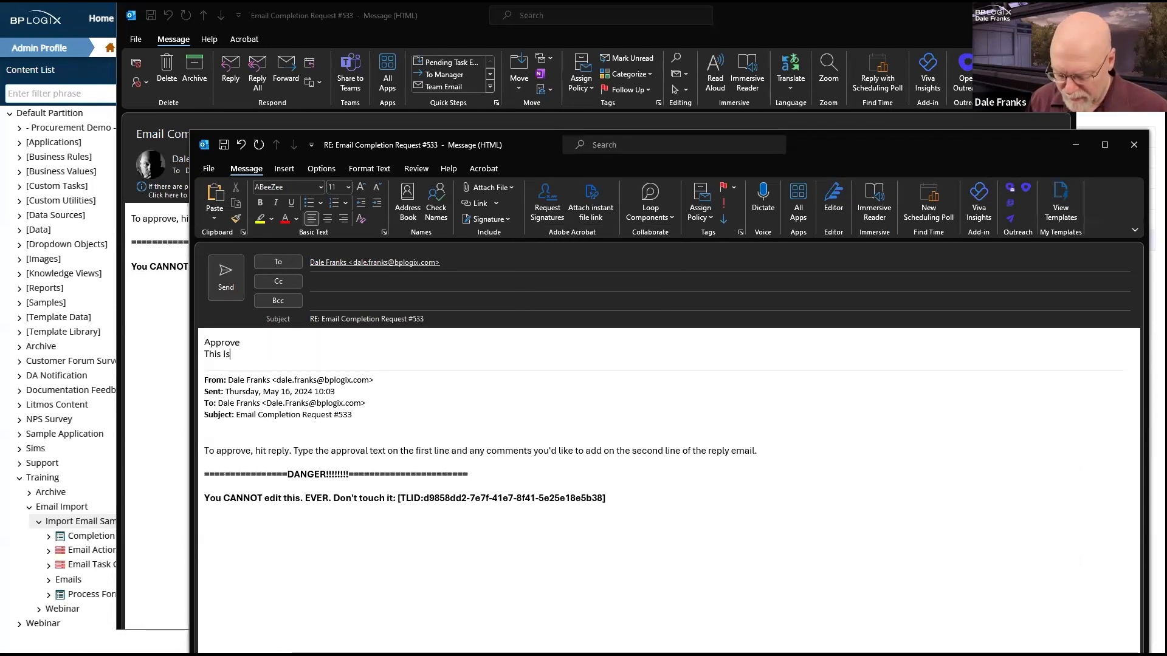
type(" my approval ")
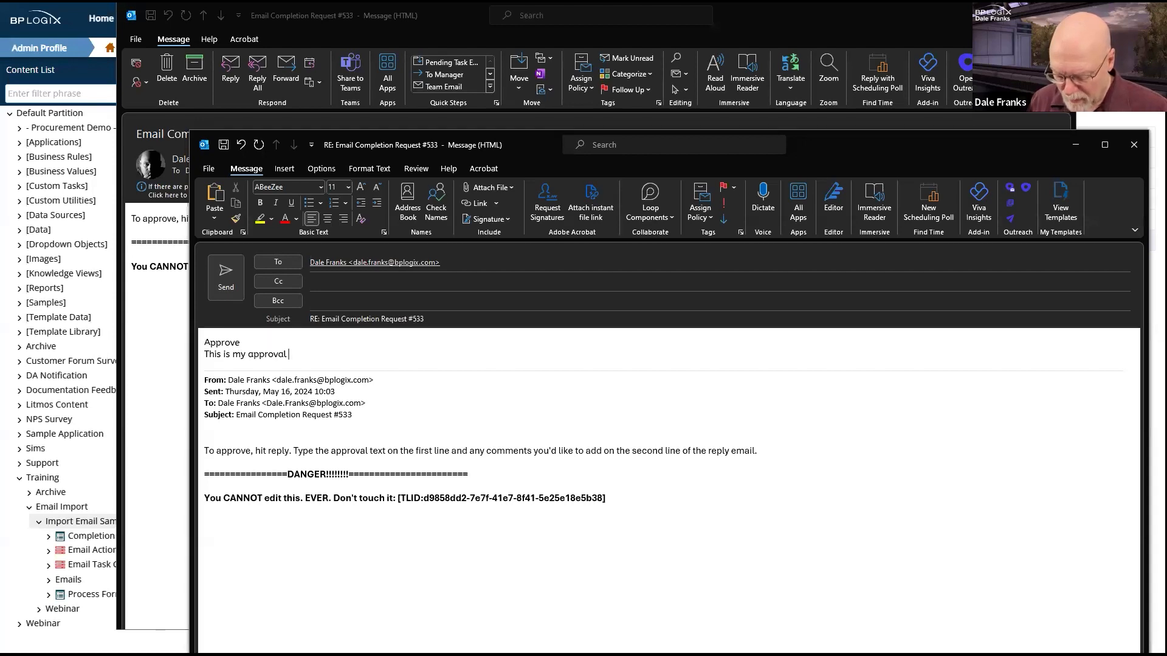
type("comment.")
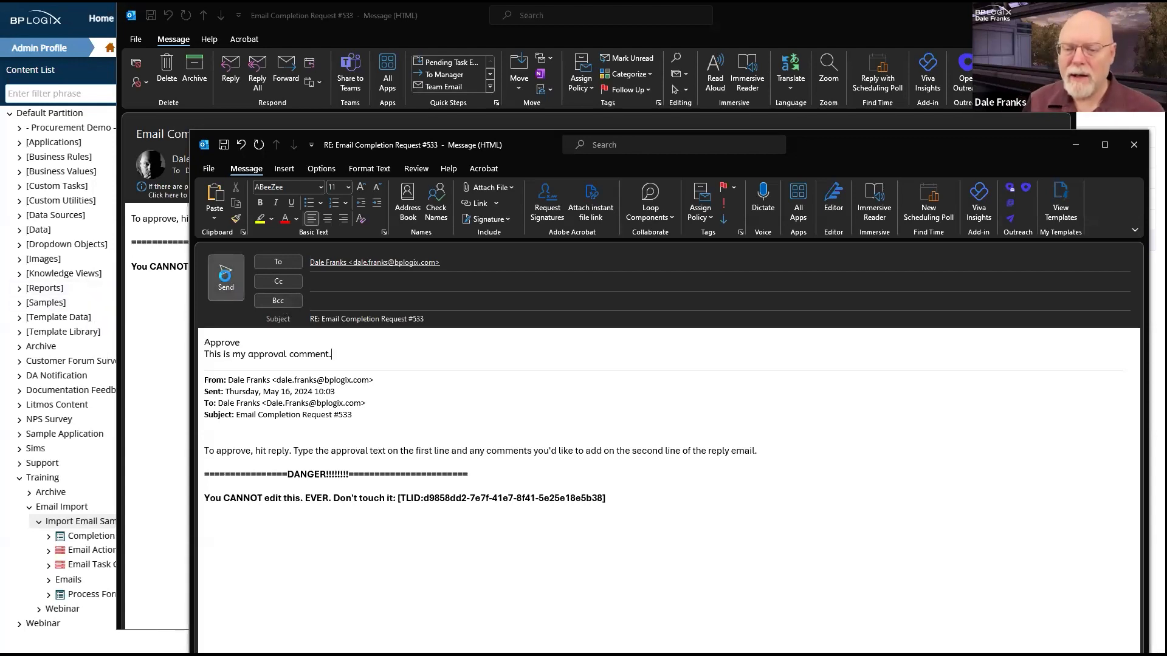
left_click(226, 280)
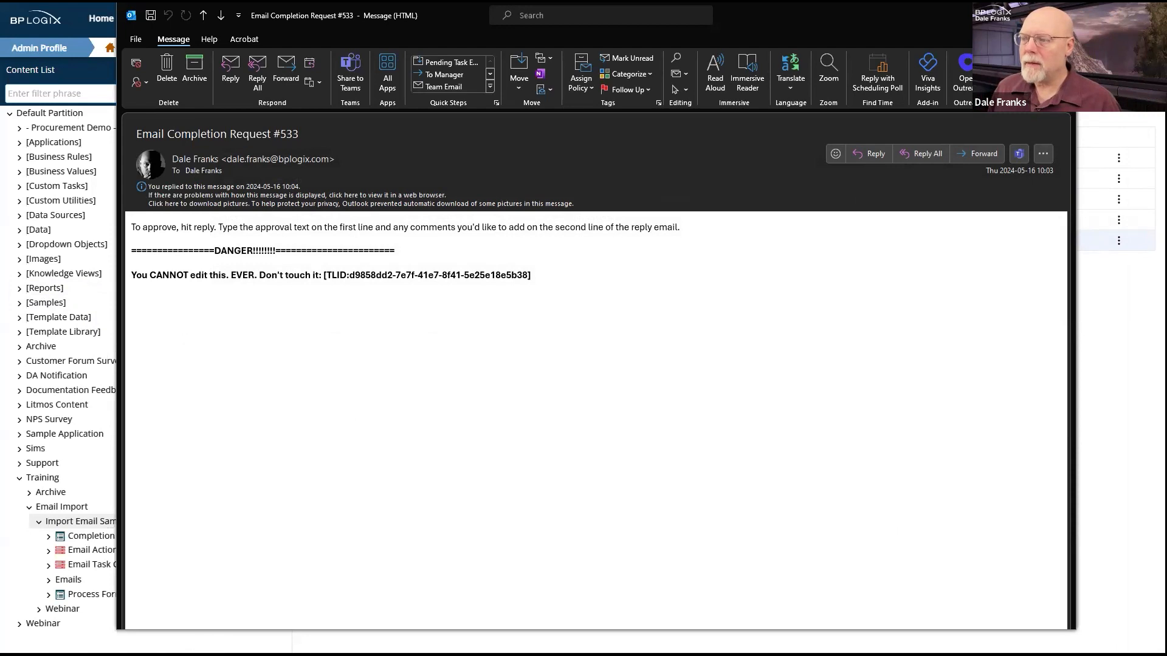
left_click(1061, 16)
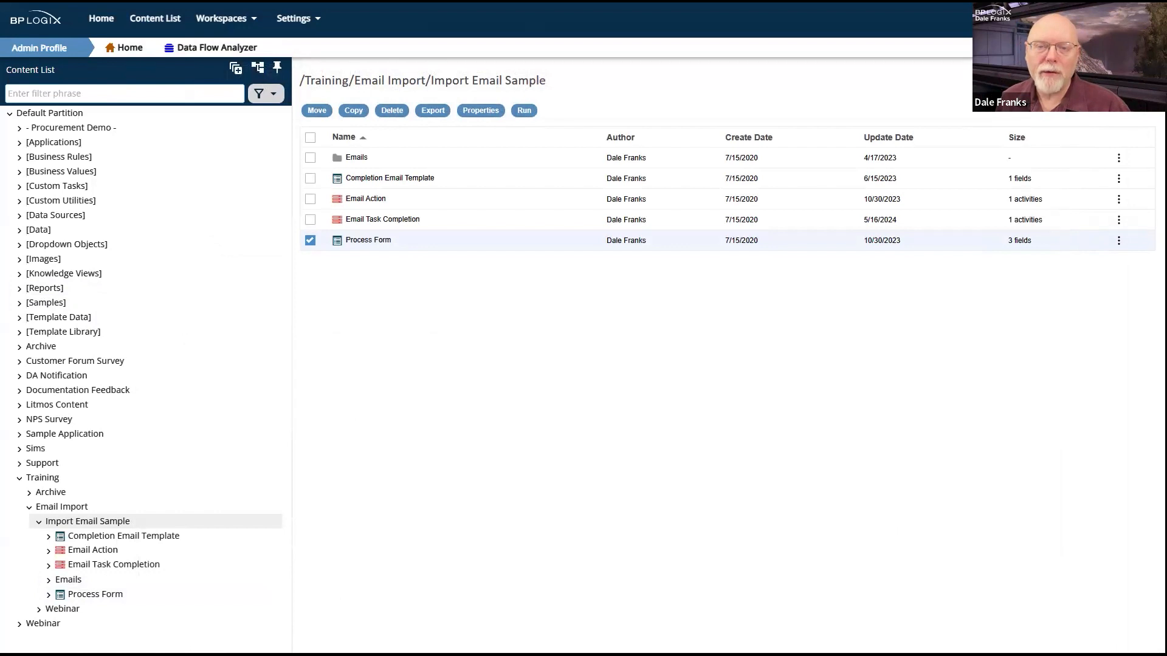
Step: Switch to the received reply in Outlook and save it to the Downloads folder as RE Email Completion Request #533.msg in Outlook Message Format - Unicode
key("alt+Tab")
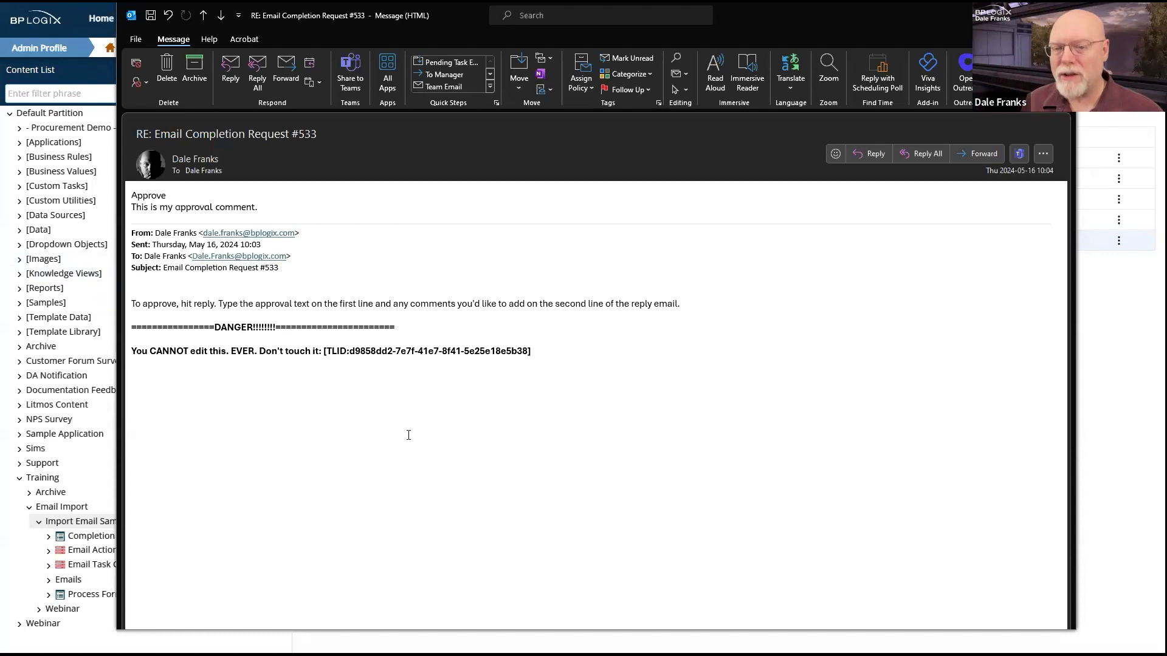
left_click(135, 40)
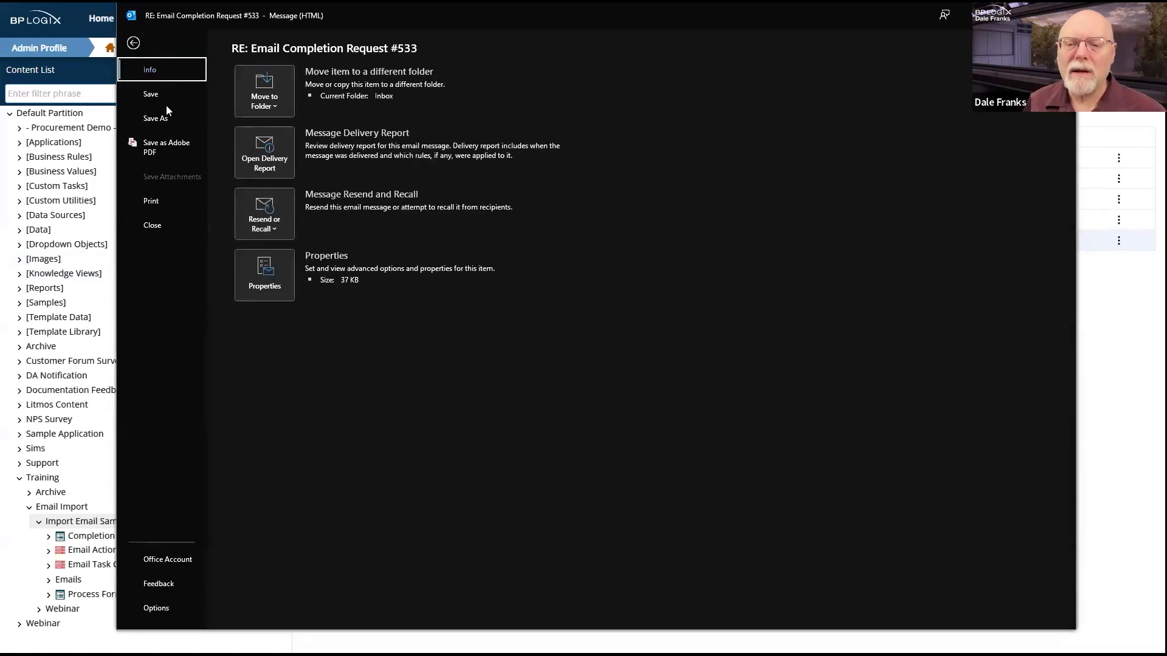
key("Escape")
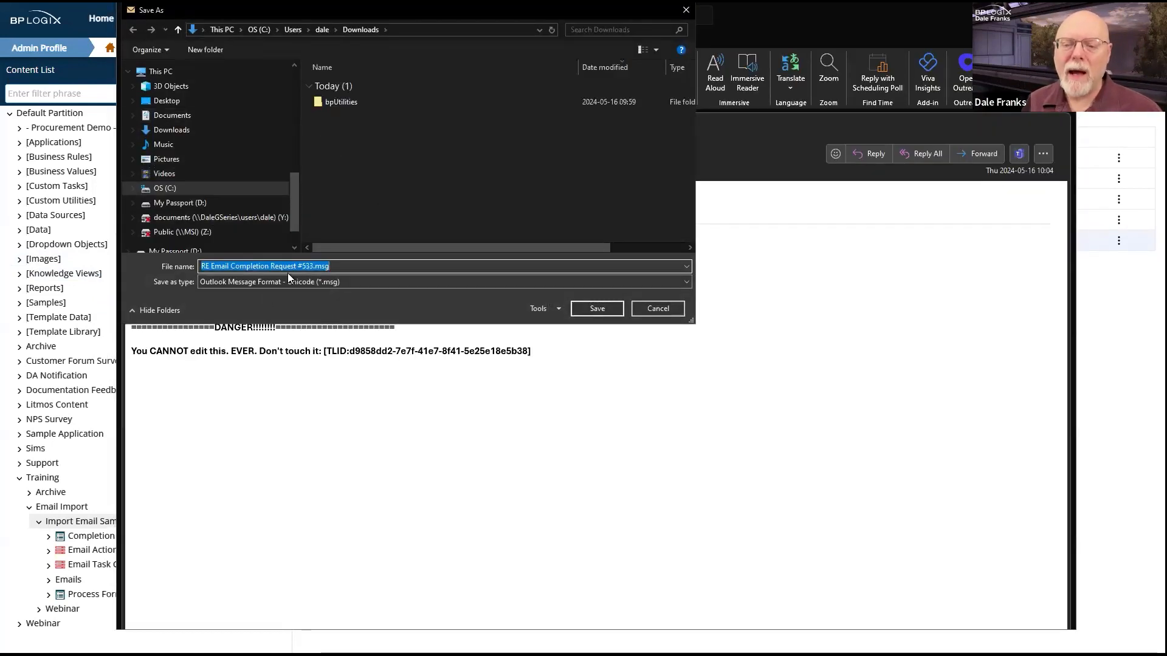
left_click(596, 309)
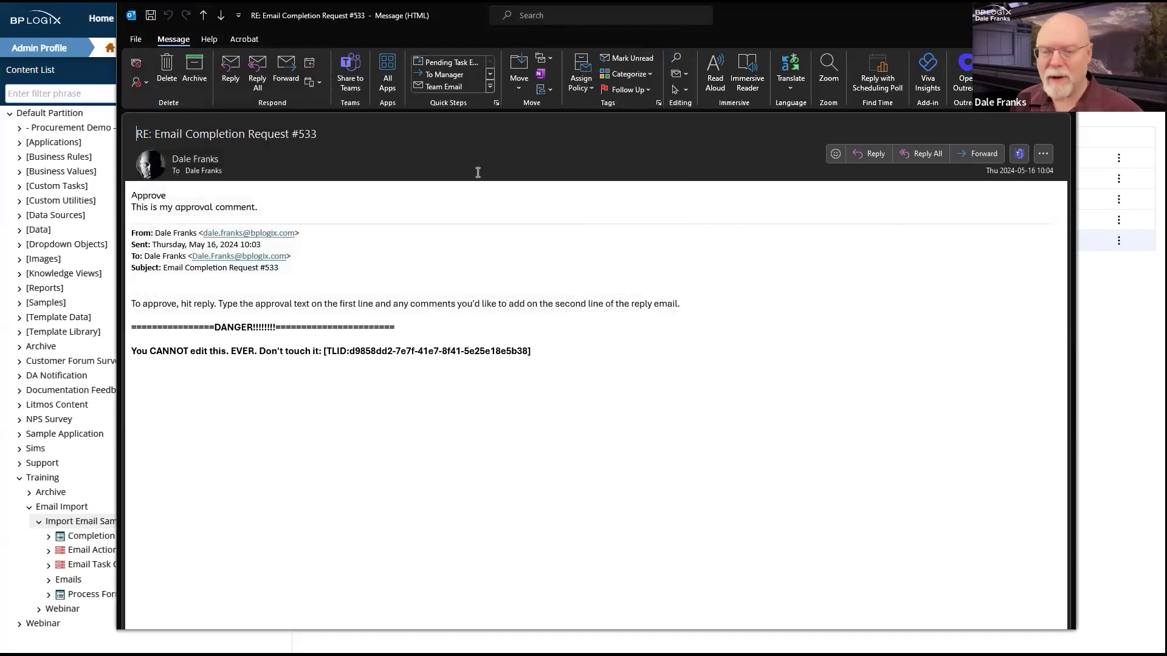
left_click_drag(232, 170, 177, 160)
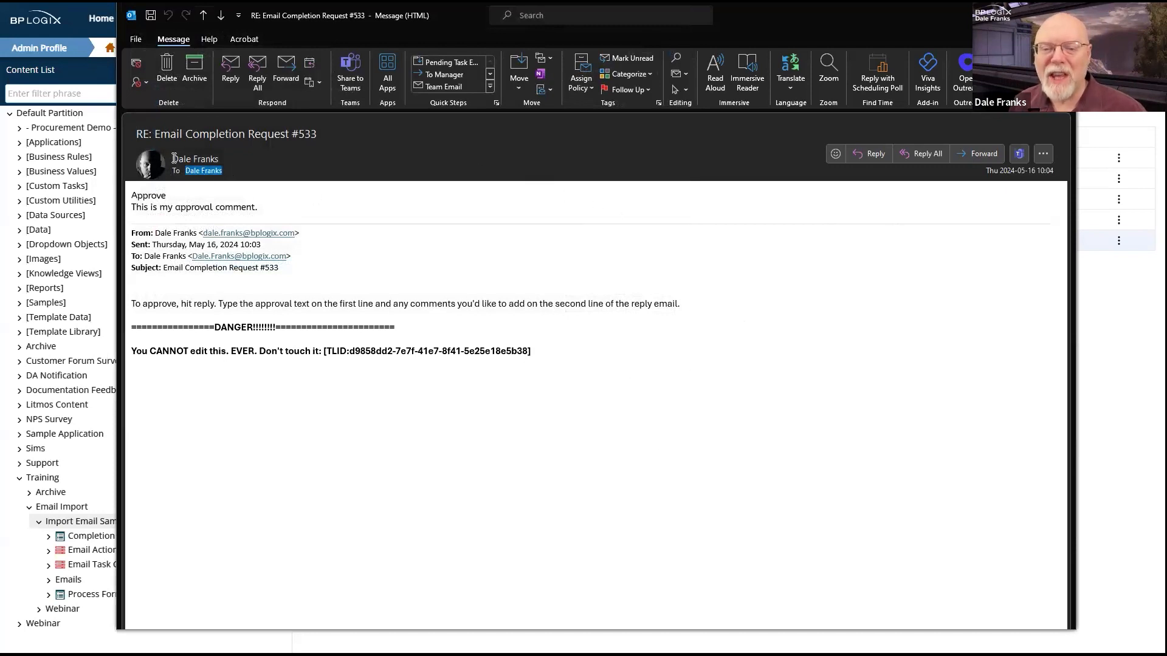
left_click(495, 474)
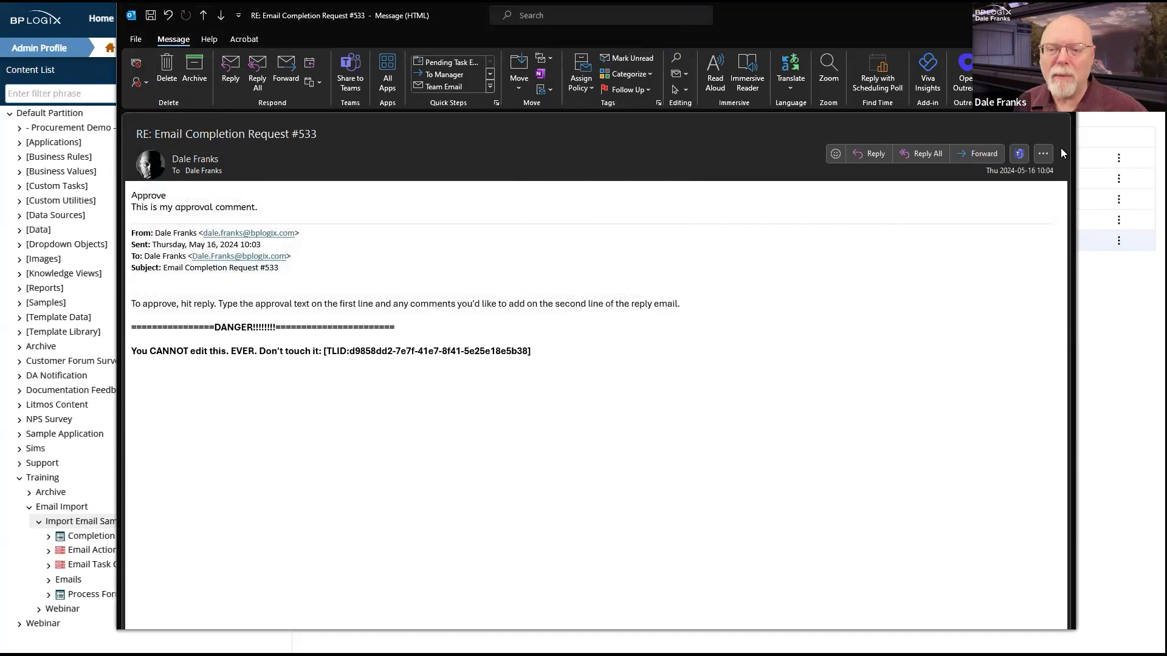
left_click(1059, 15)
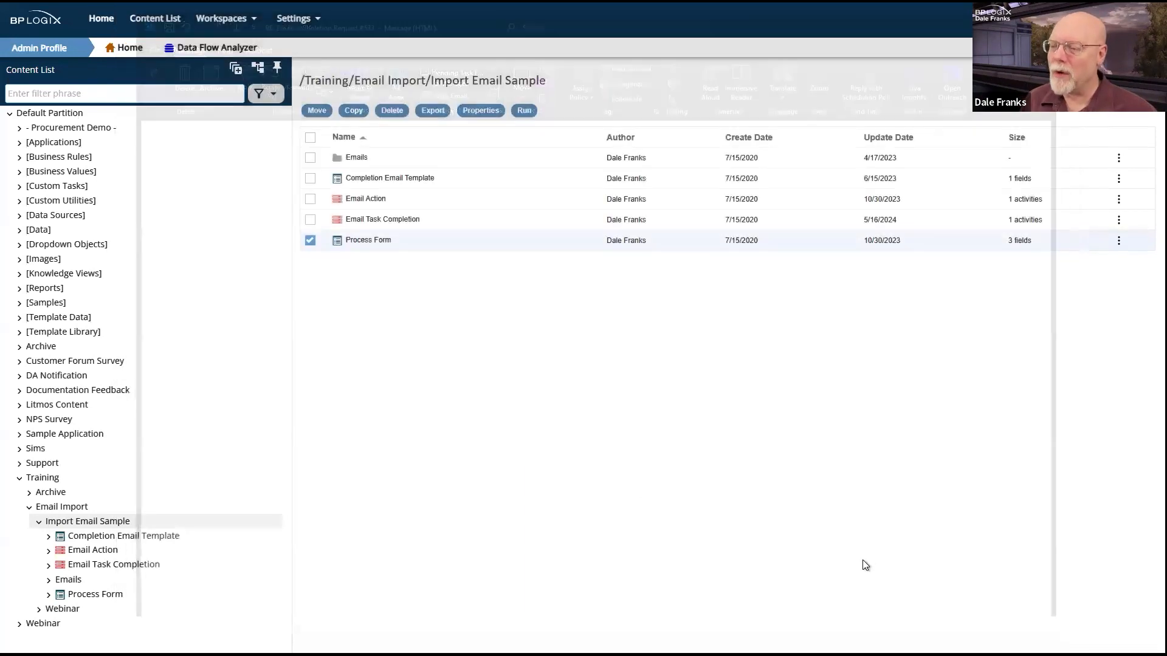
Step: Upload RE Email Completion Request #533.msg from Downloads as a document into the Emails folder of Import Email Sample
double_click(352, 158)
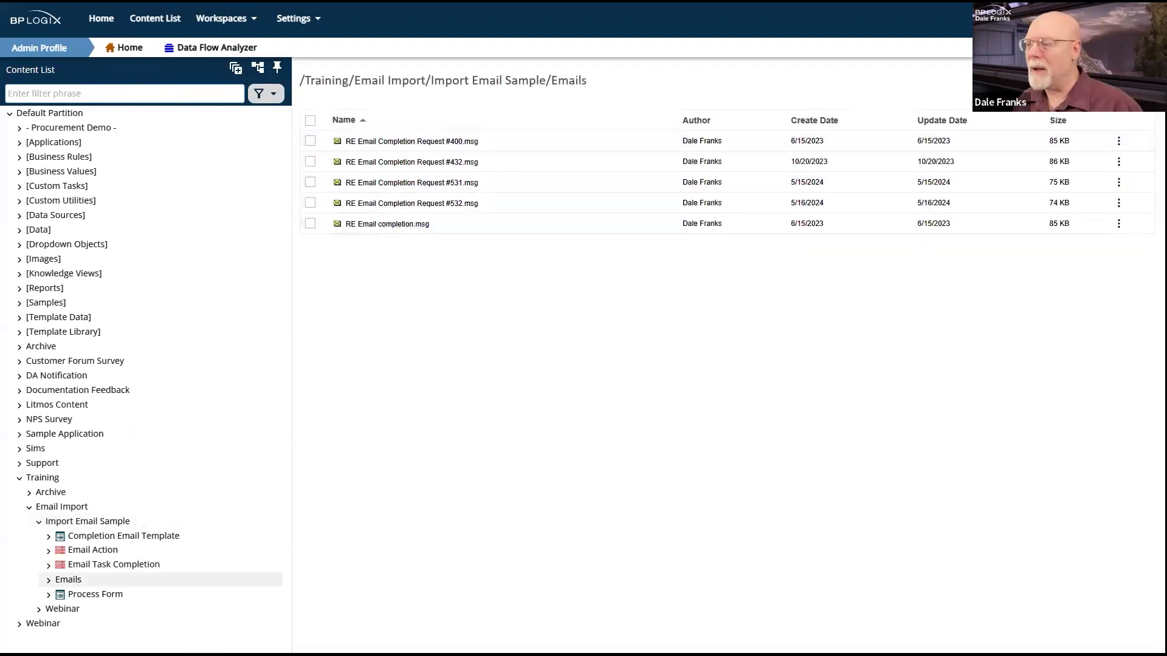
mouse_move(1121, 81)
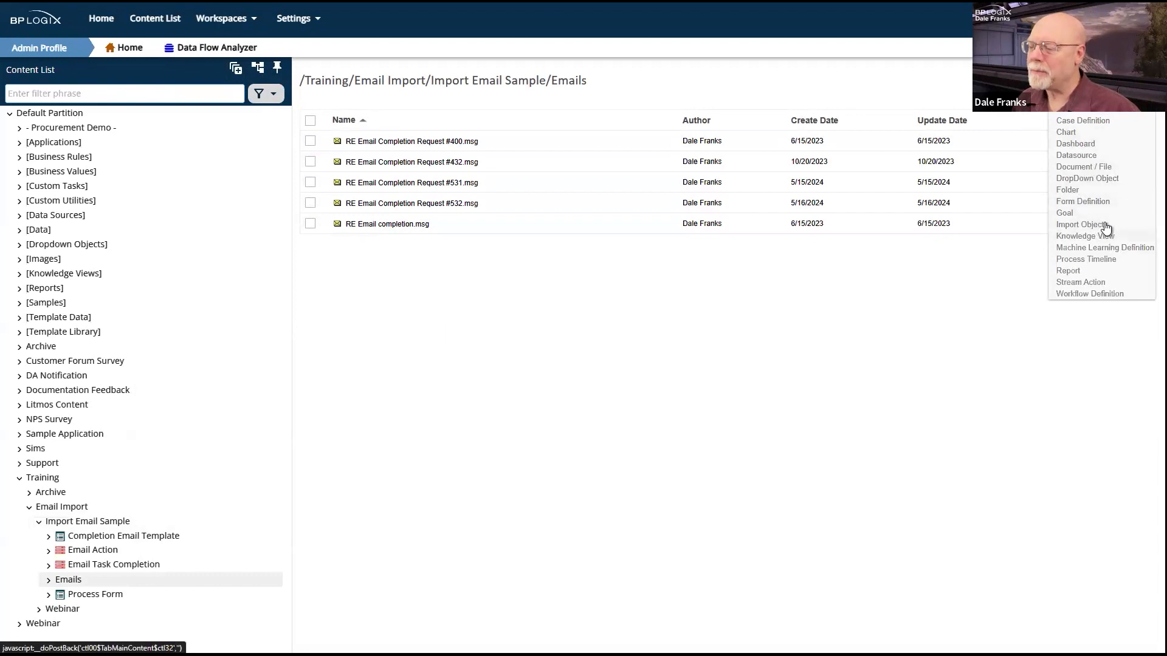
left_click(1106, 168)
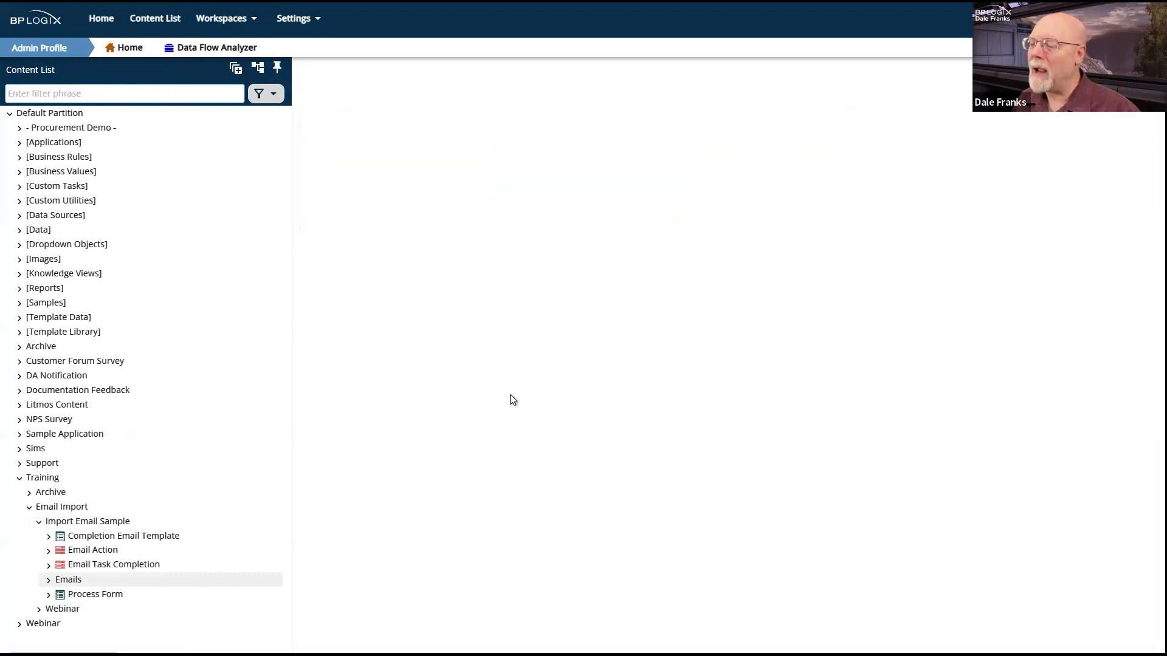
left_click(422, 99)
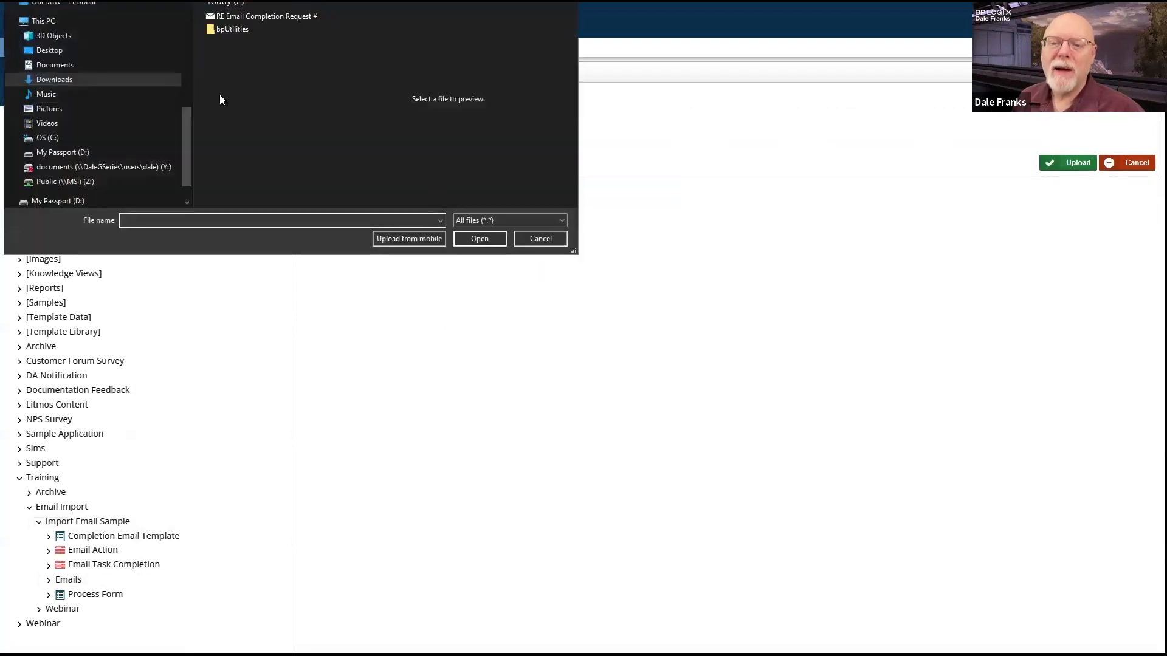
left_click(287, 17)
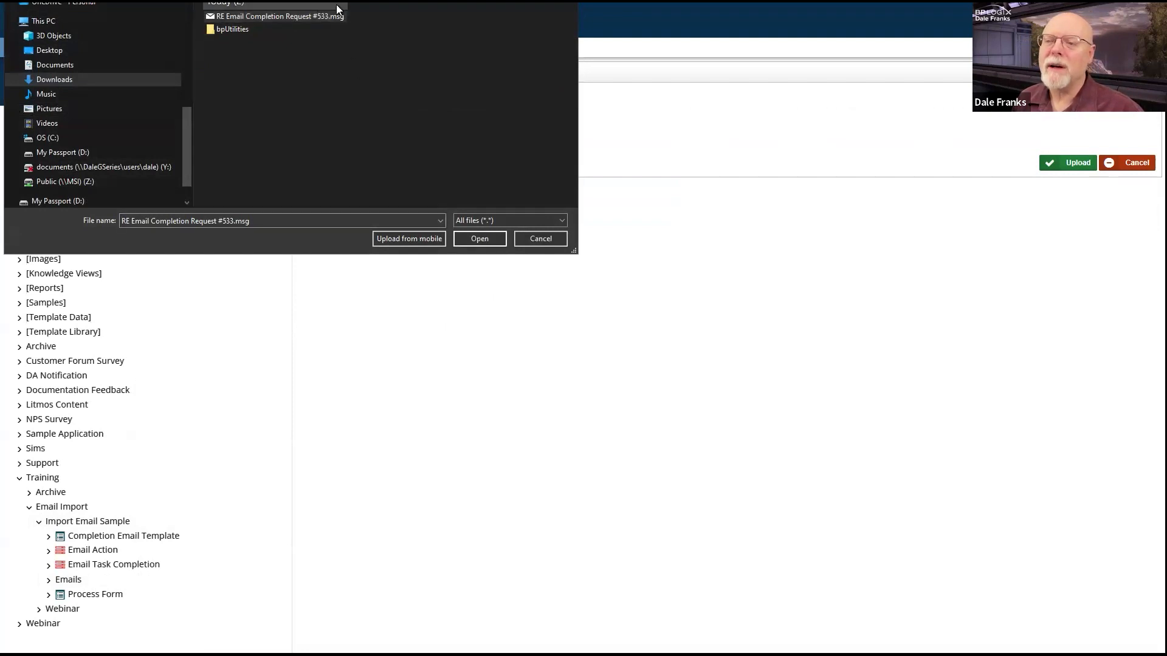
double_click(274, 19)
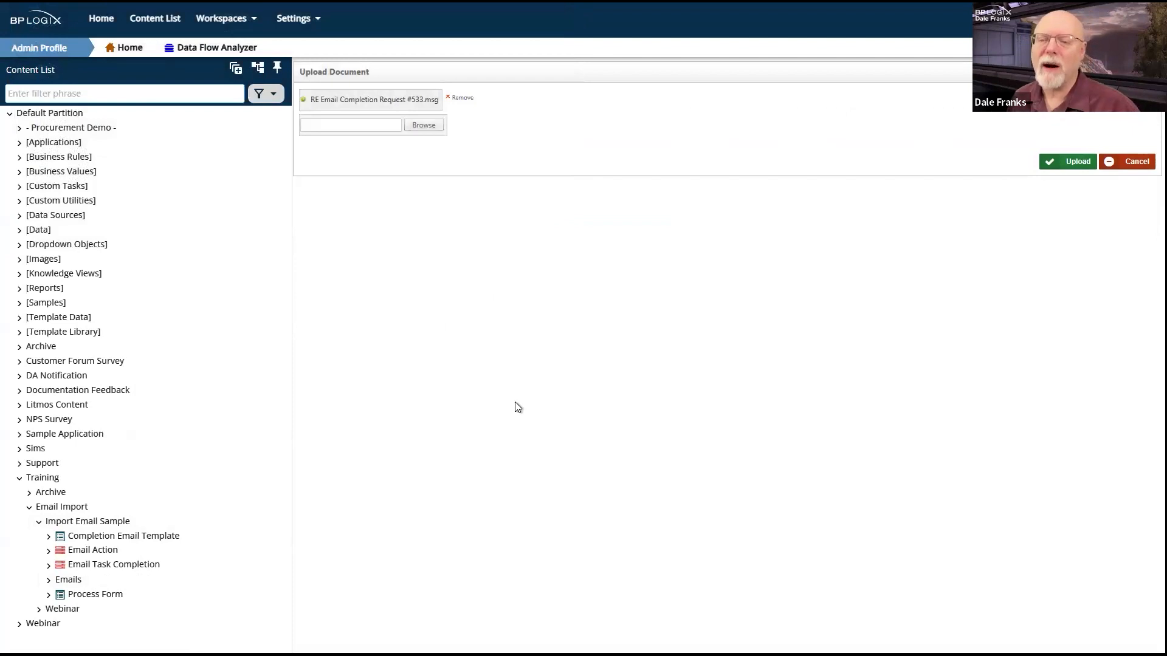
left_click(1070, 171)
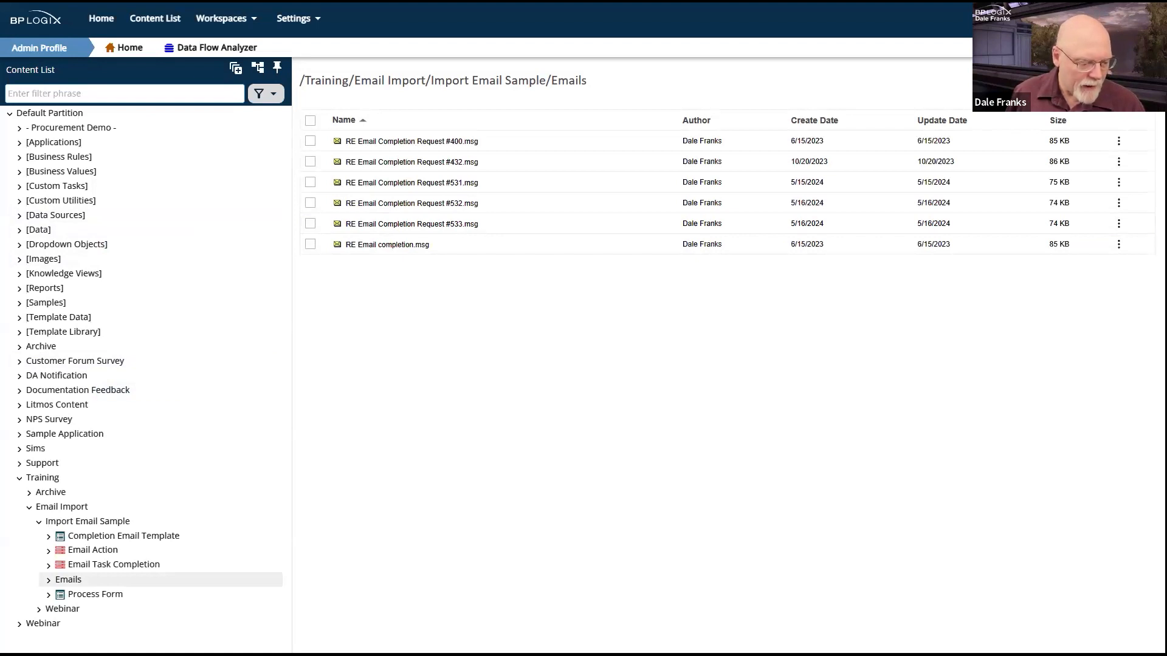
Step: Switch to the SUCCESS! message in Outlook, read it, and return to the Emails folder in Process Director
key("alt+Tab")
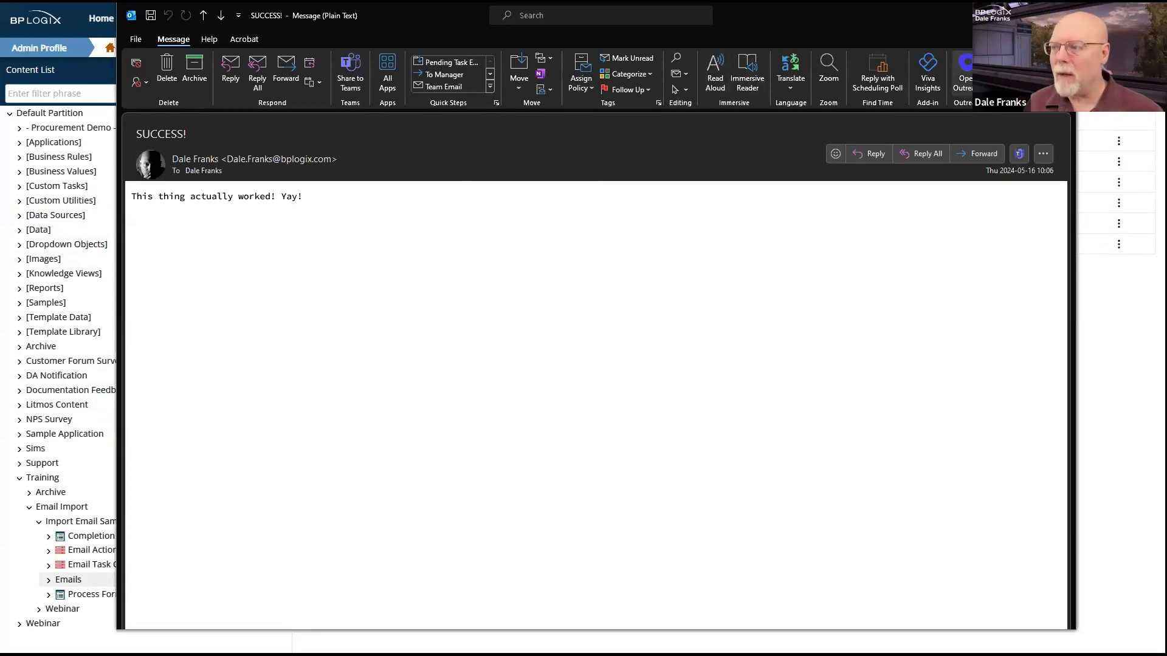
key("Escape")
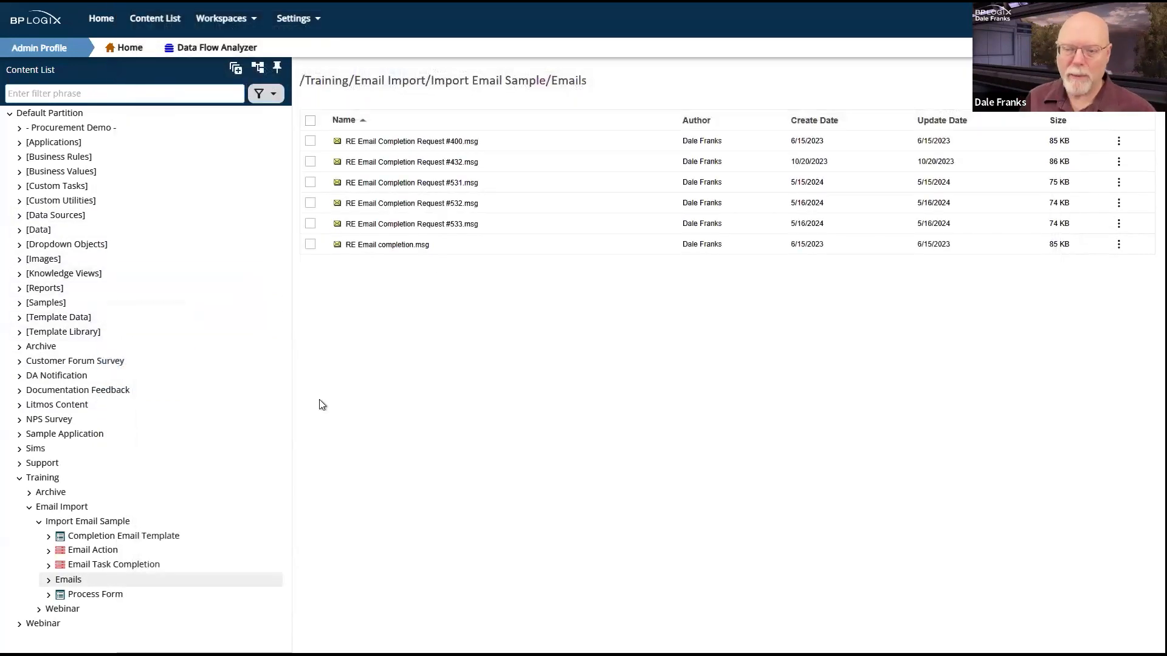
Step: Examine the routing slip's result and comments for the completed Email Task Completion timeline from the form submitted 5/16/2024 9:02 AM
left_click(102, 570)
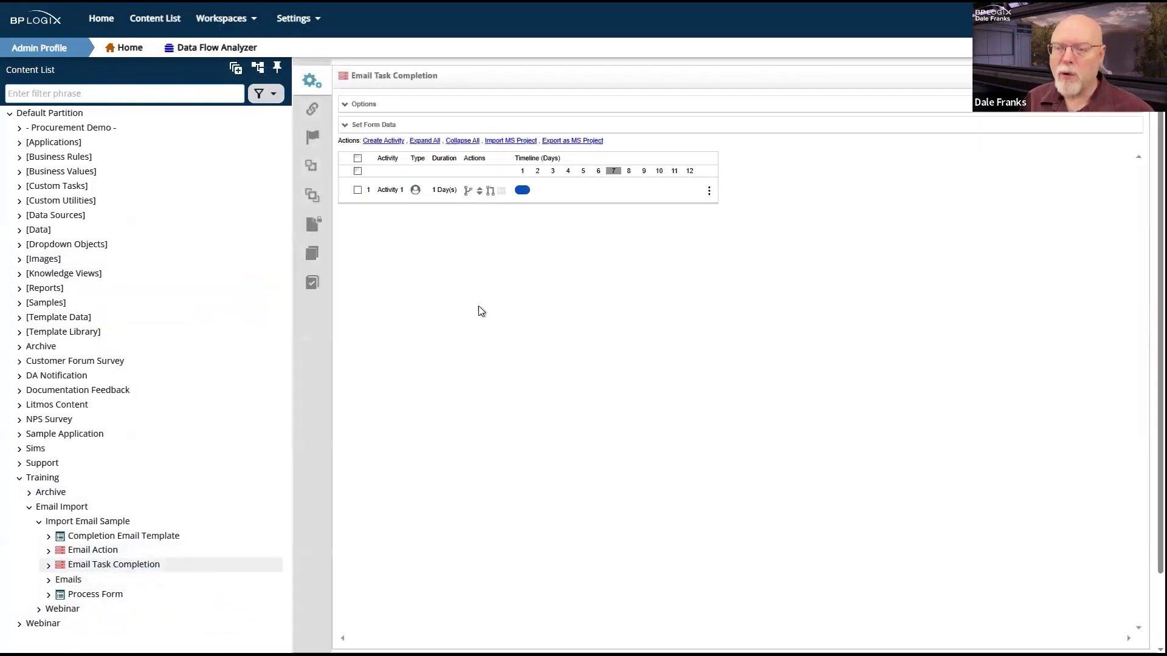
left_click(49, 566)
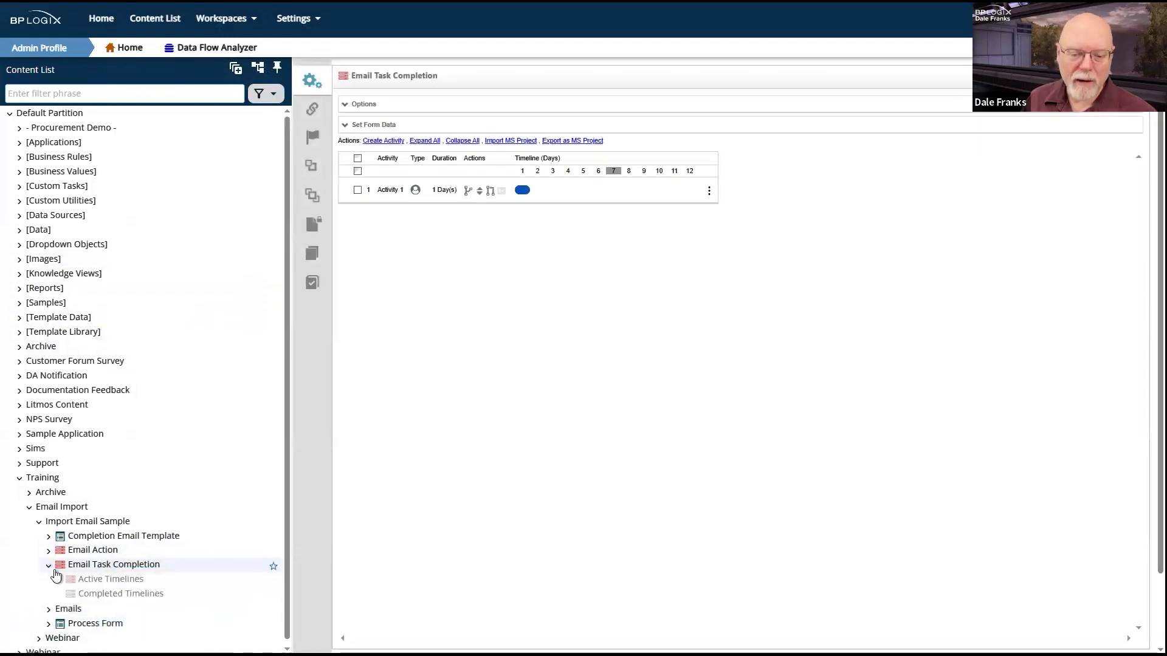
left_click(108, 595)
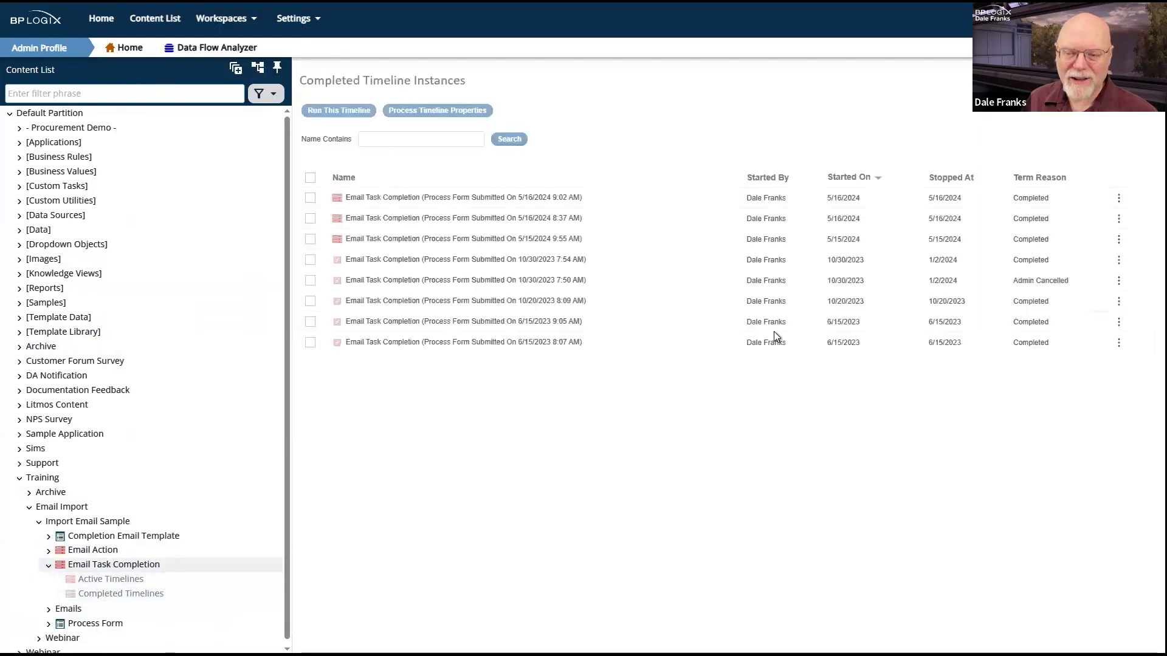
left_click(492, 204)
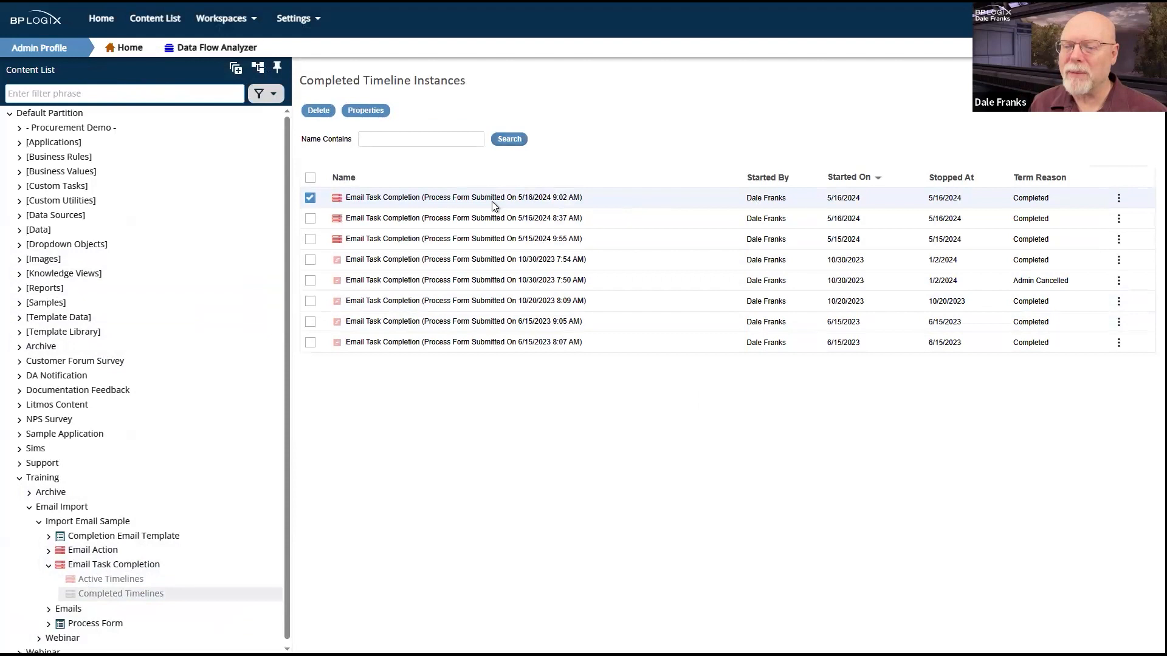
left_click(495, 198)
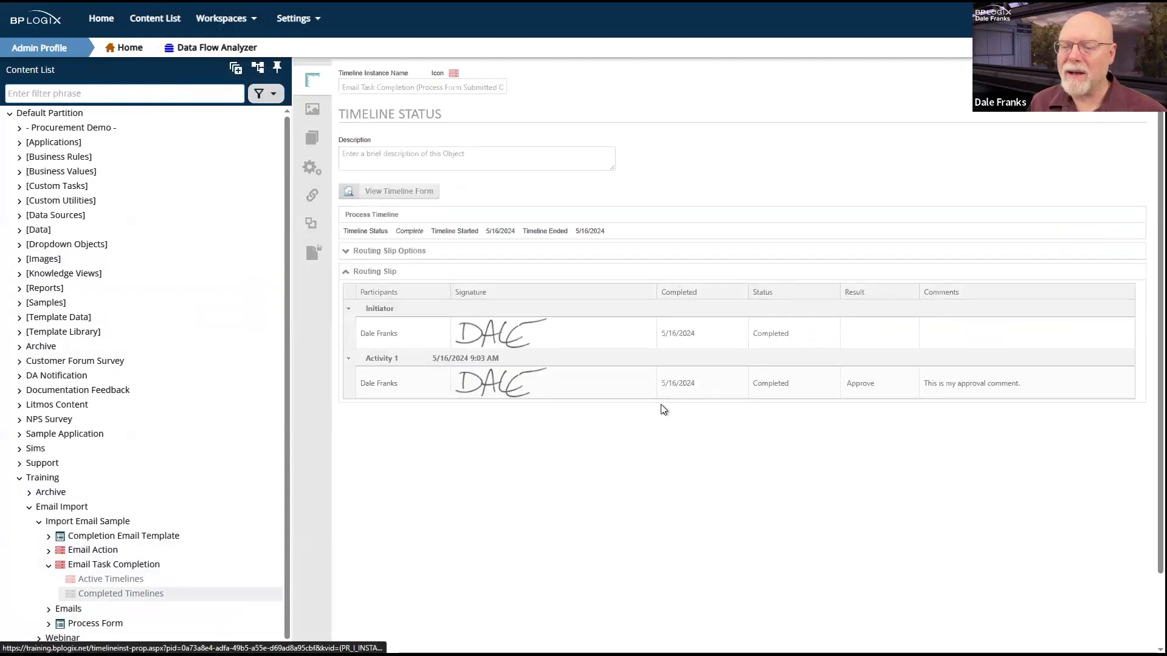
double_click(861, 389)
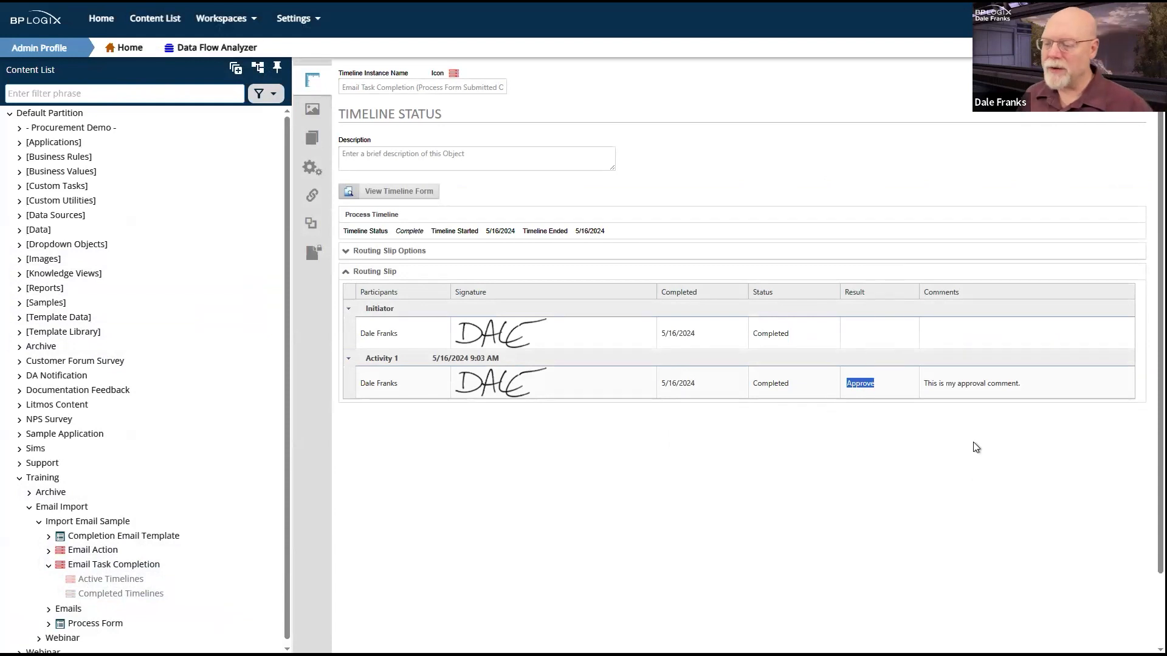
double_click(973, 387)
left_click(959, 473)
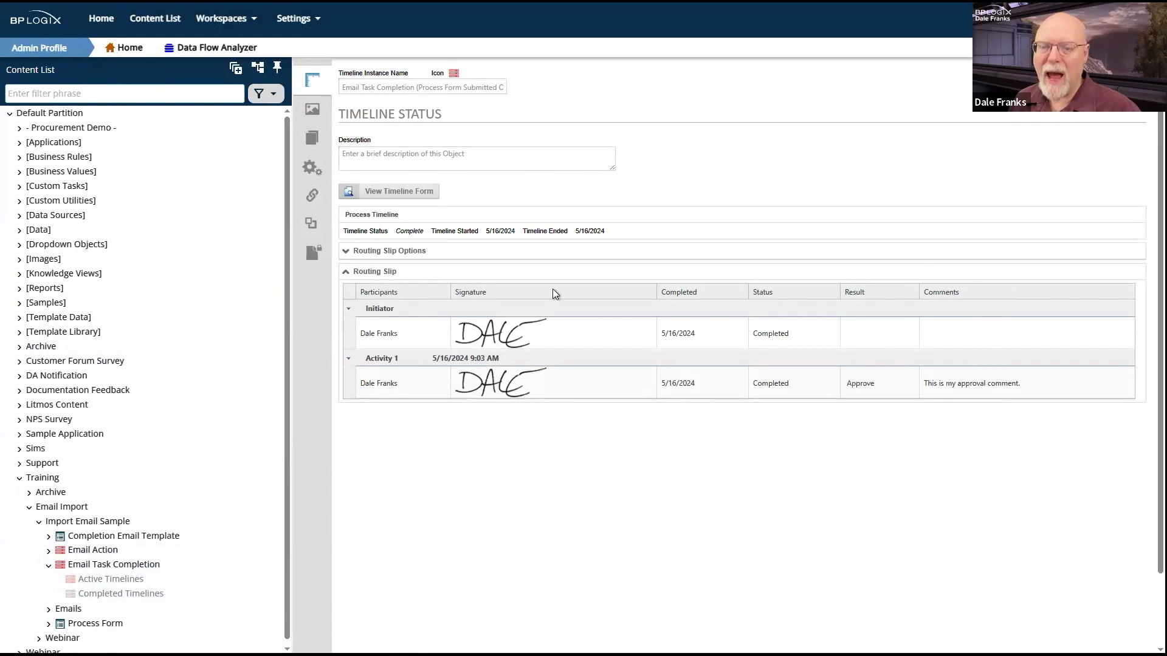
Step: Examine the timeline instance's references, open RE Email Completion Request #533.msg, and return to the reference list
left_click(310, 141)
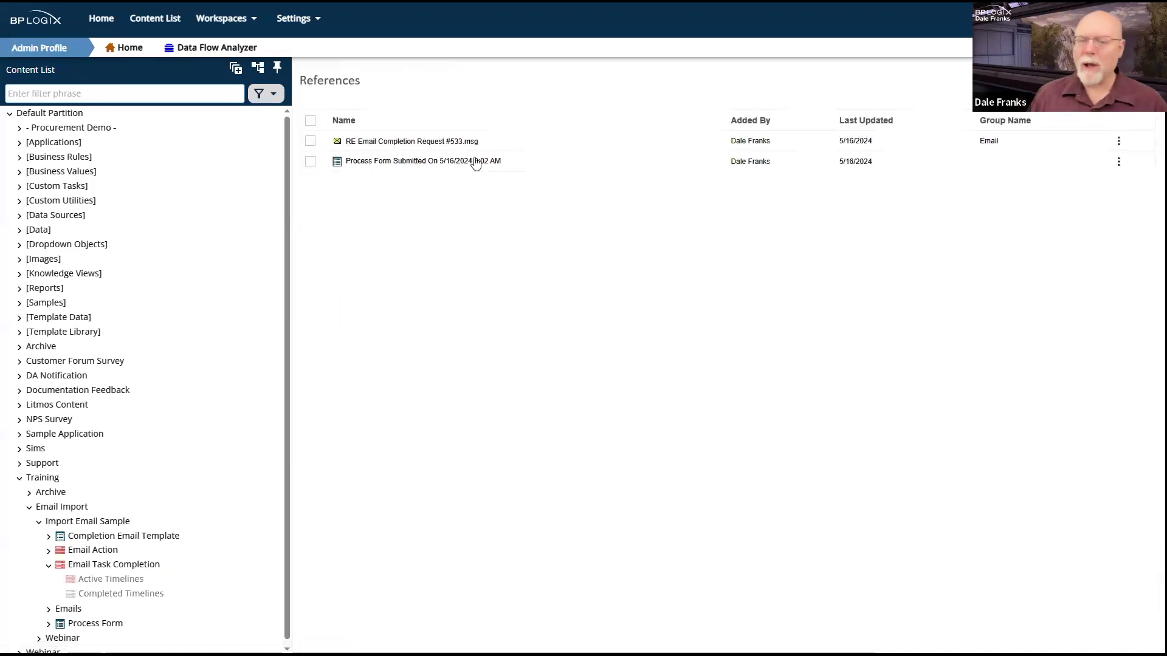
left_click(420, 143)
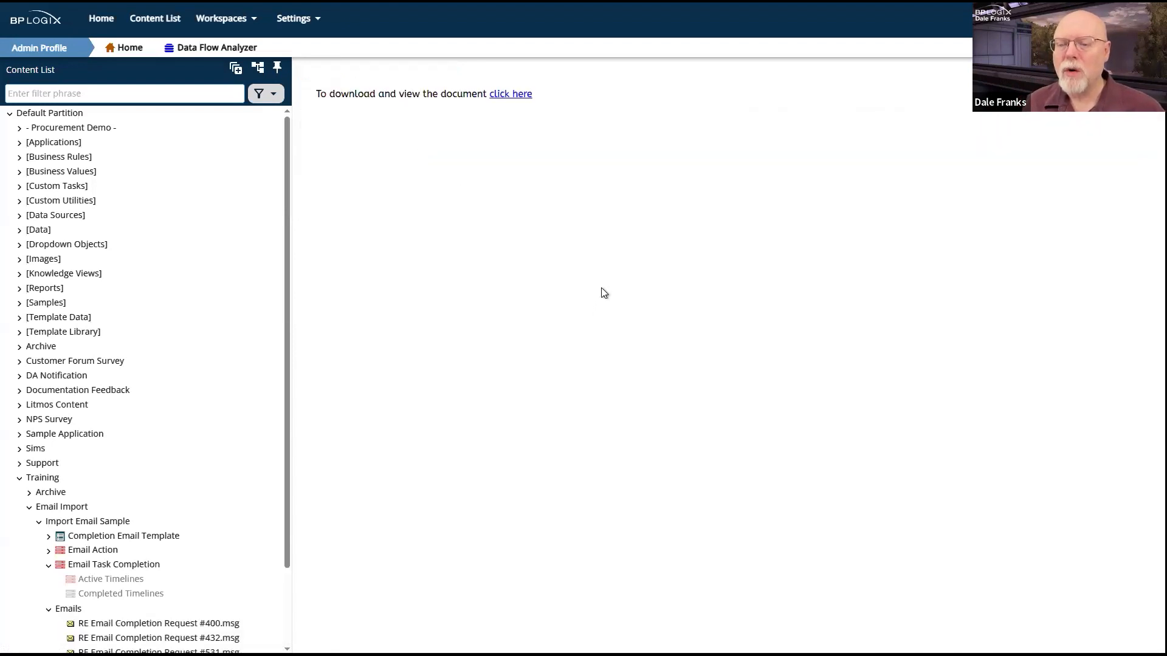
key("alt+Left")
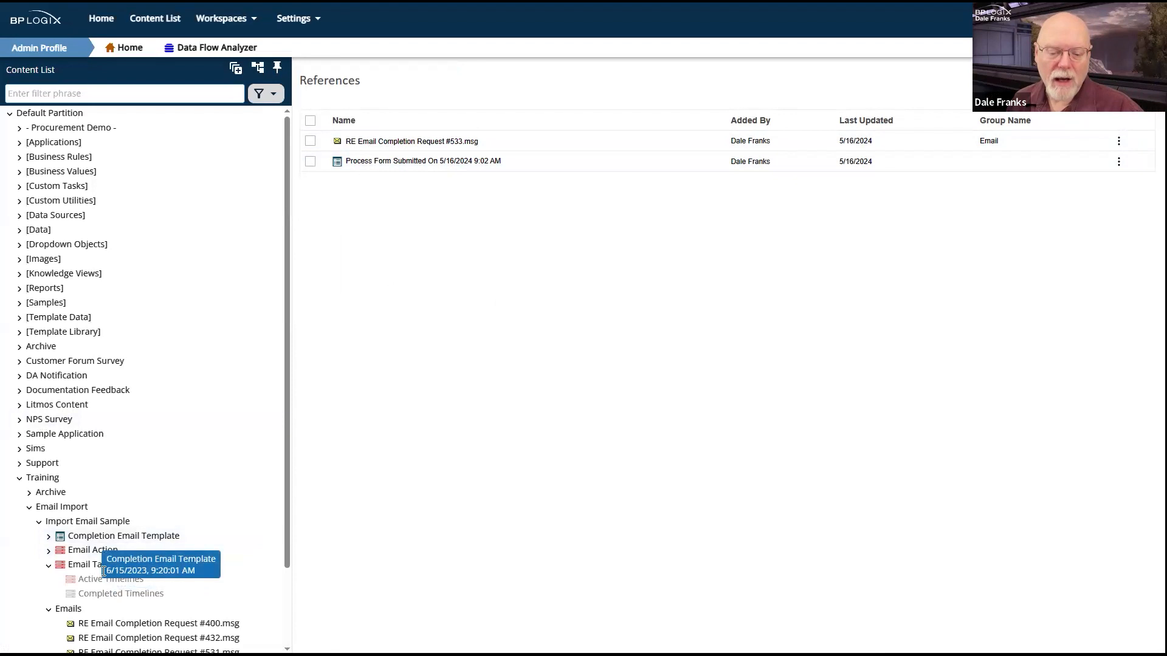
Step: View the Process Form instance submitted on 5/16/2024 at 9:02 AM and close its window
scroll(187, 456, "down", 3)
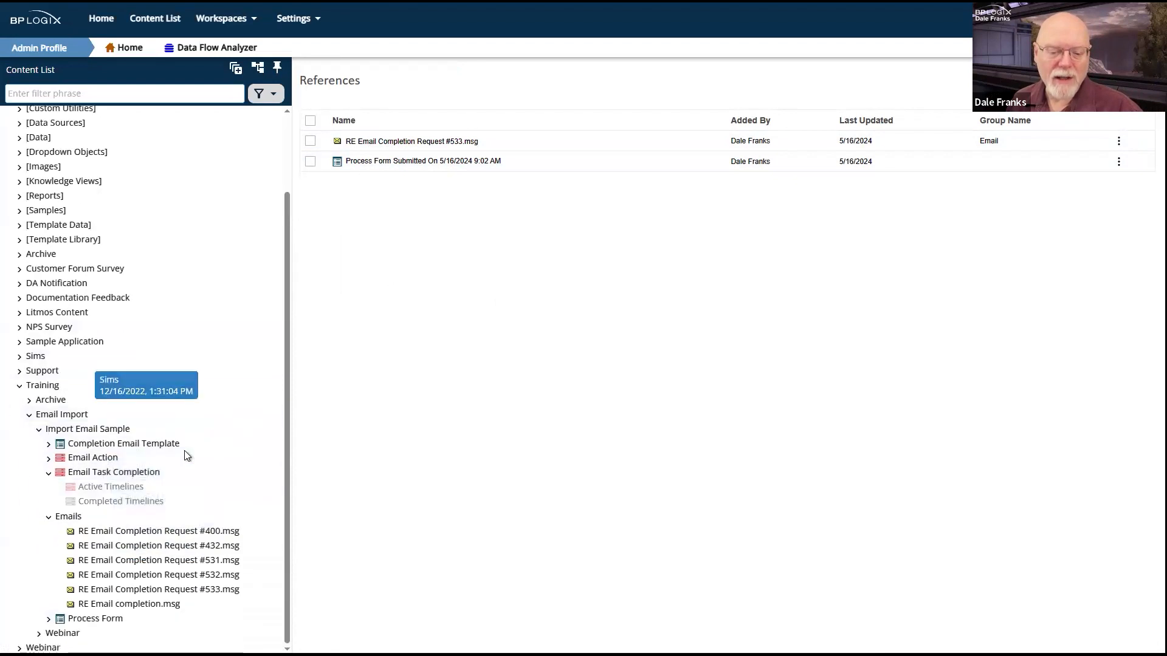
left_click(93, 619)
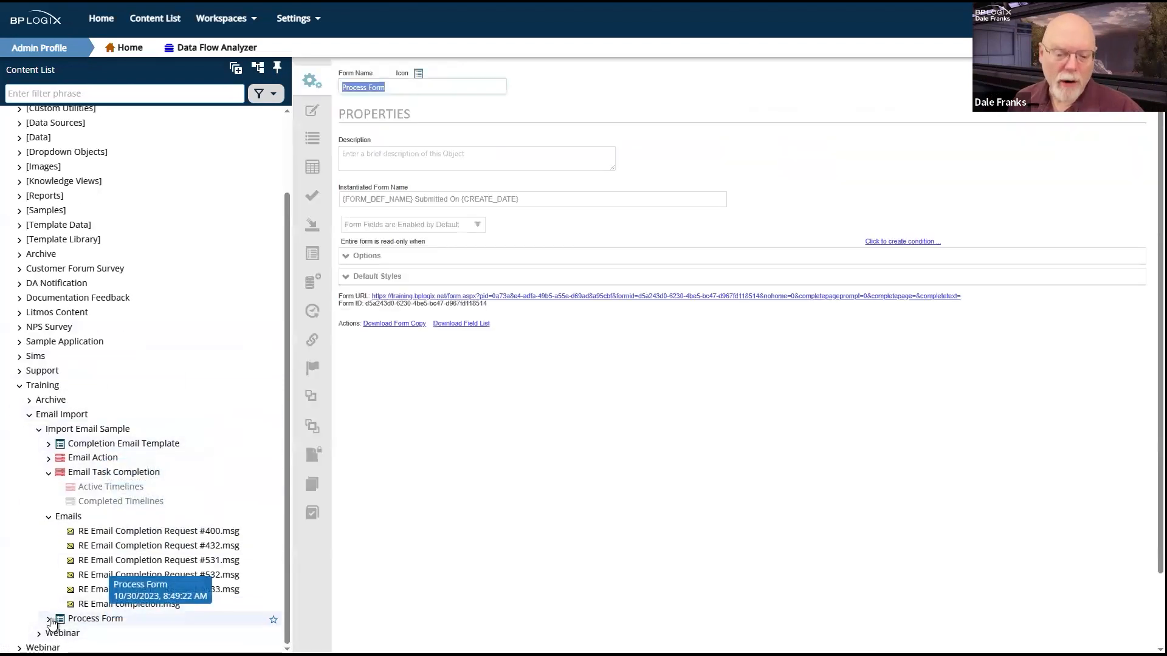
left_click(105, 633)
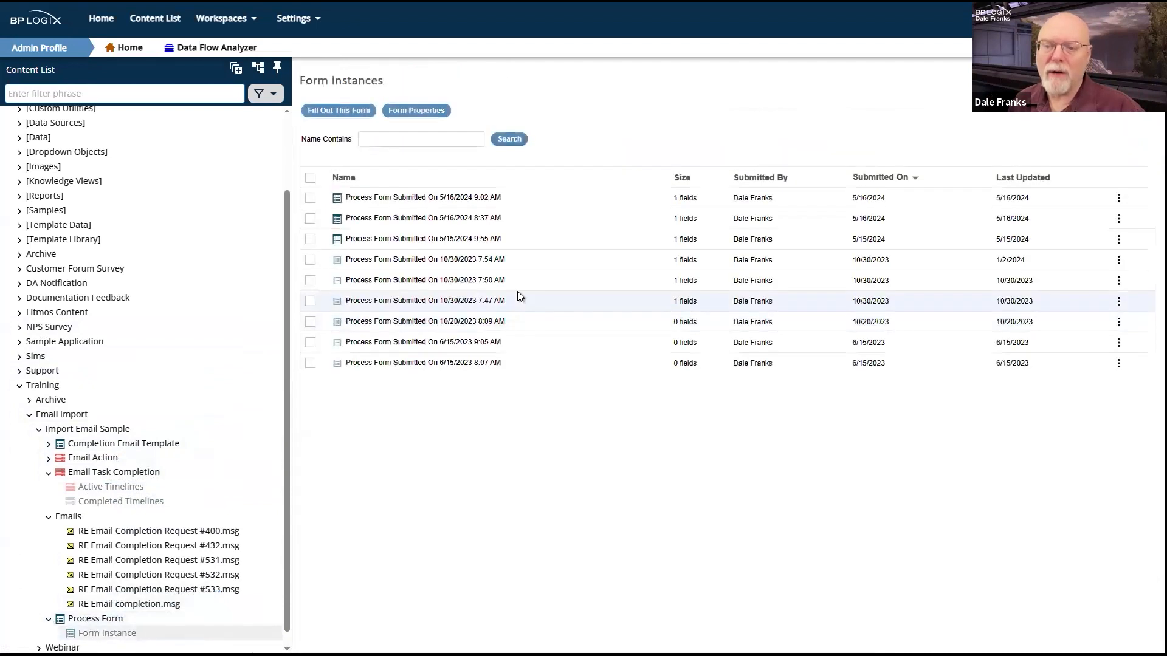
left_click(412, 199)
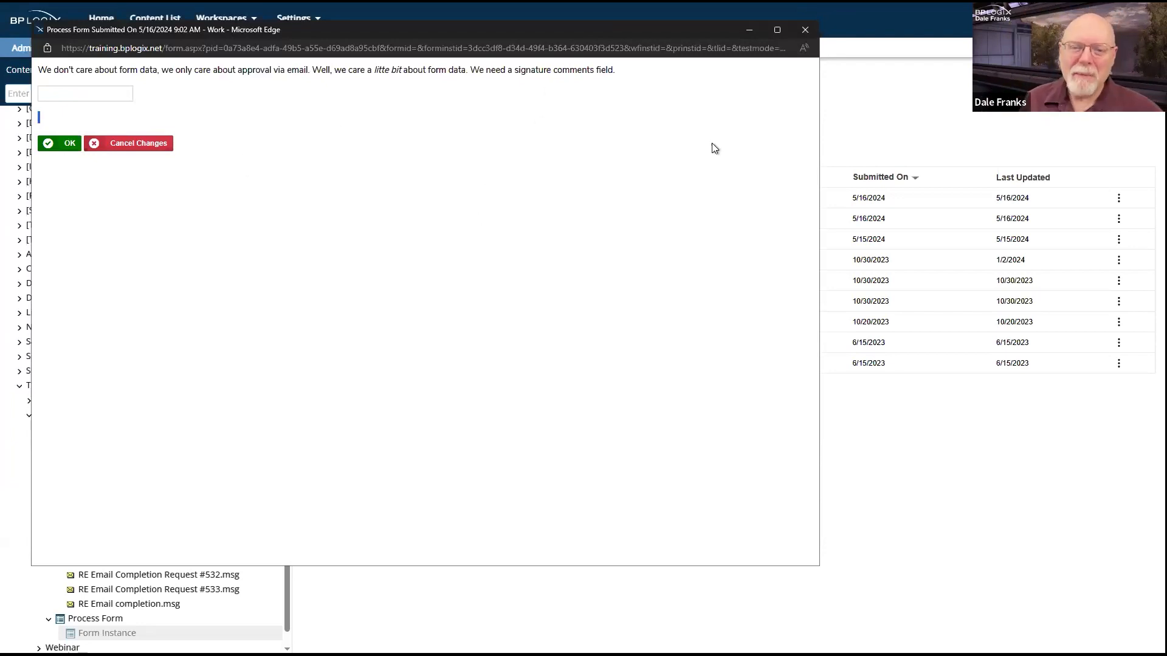
left_click(805, 30)
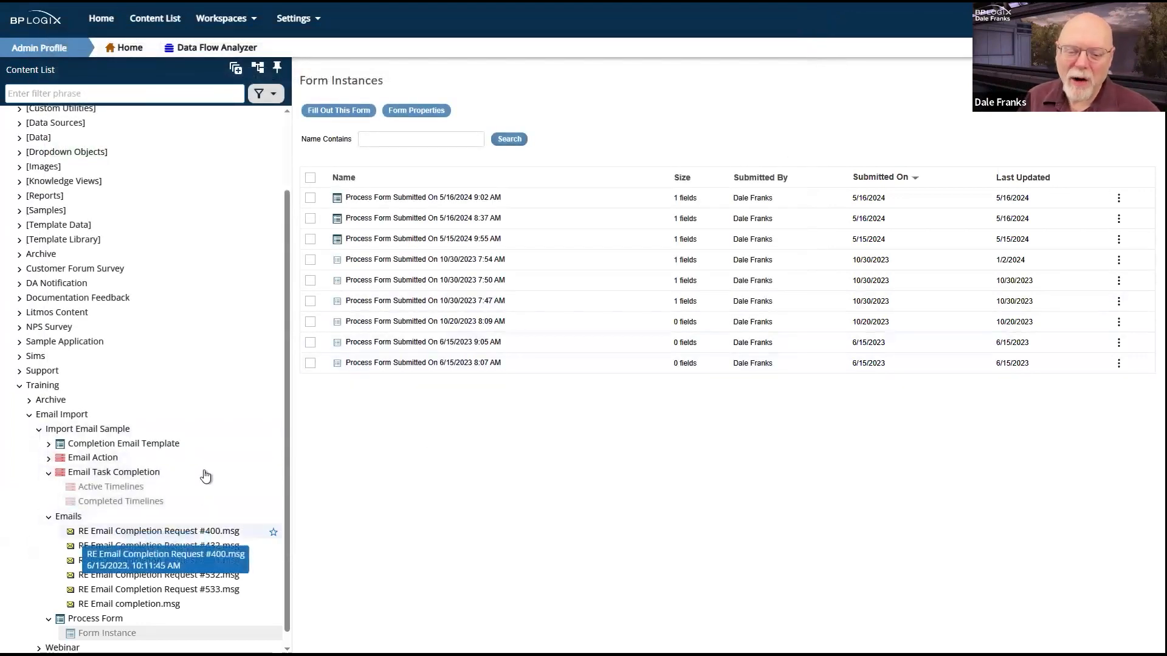
Step: Review the references and timeline status of the completed Email Task Completion instance for the 5/16/2024 9:02 AM form
left_click(107, 487)
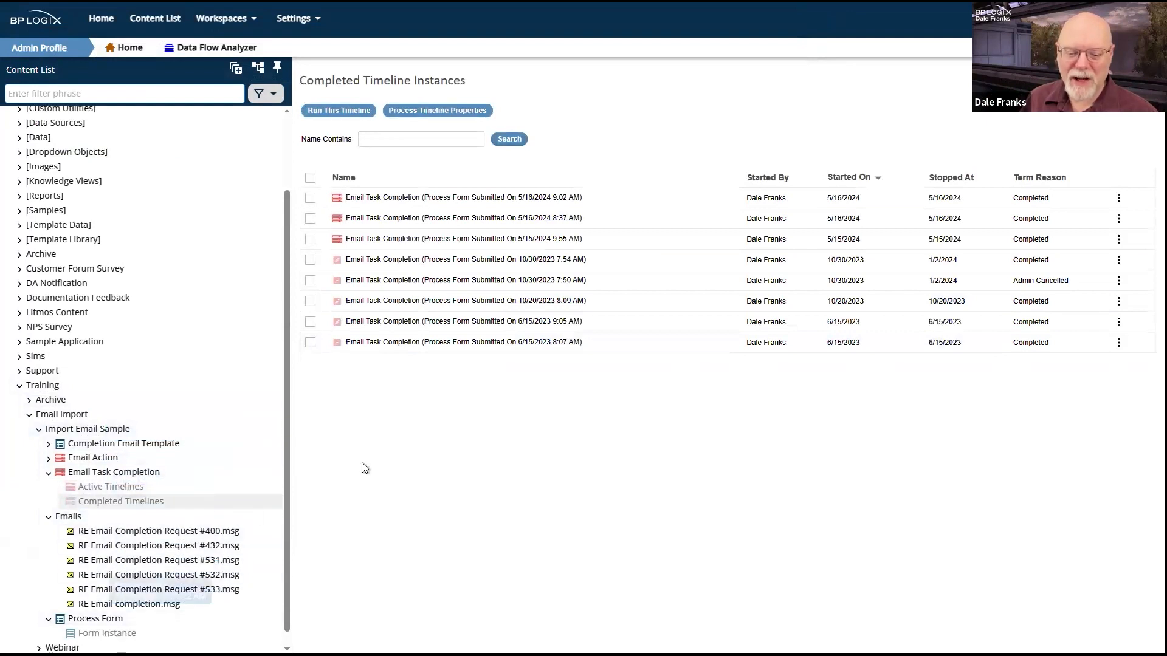
left_click(513, 198)
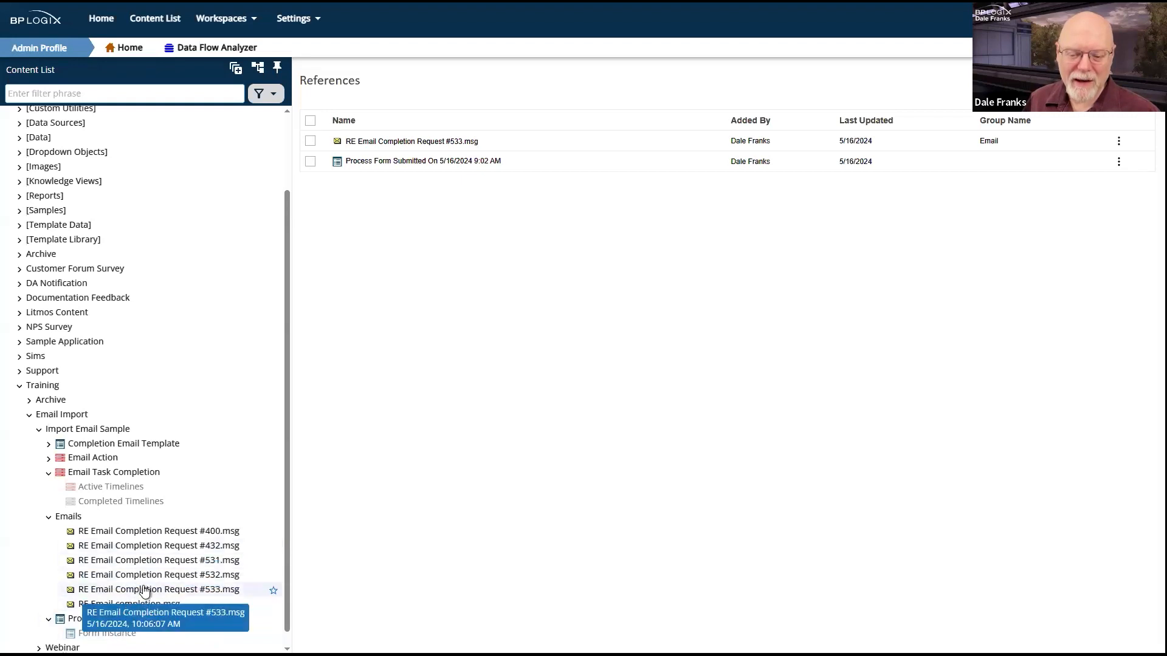
left_click(97, 503)
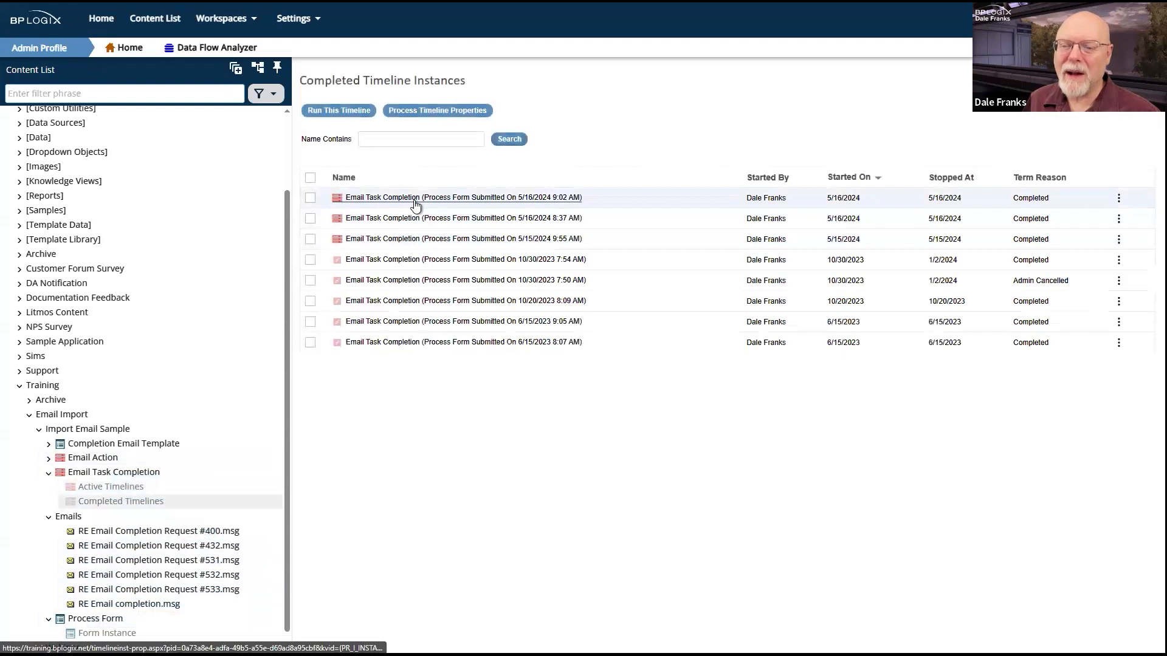
left_click(416, 200)
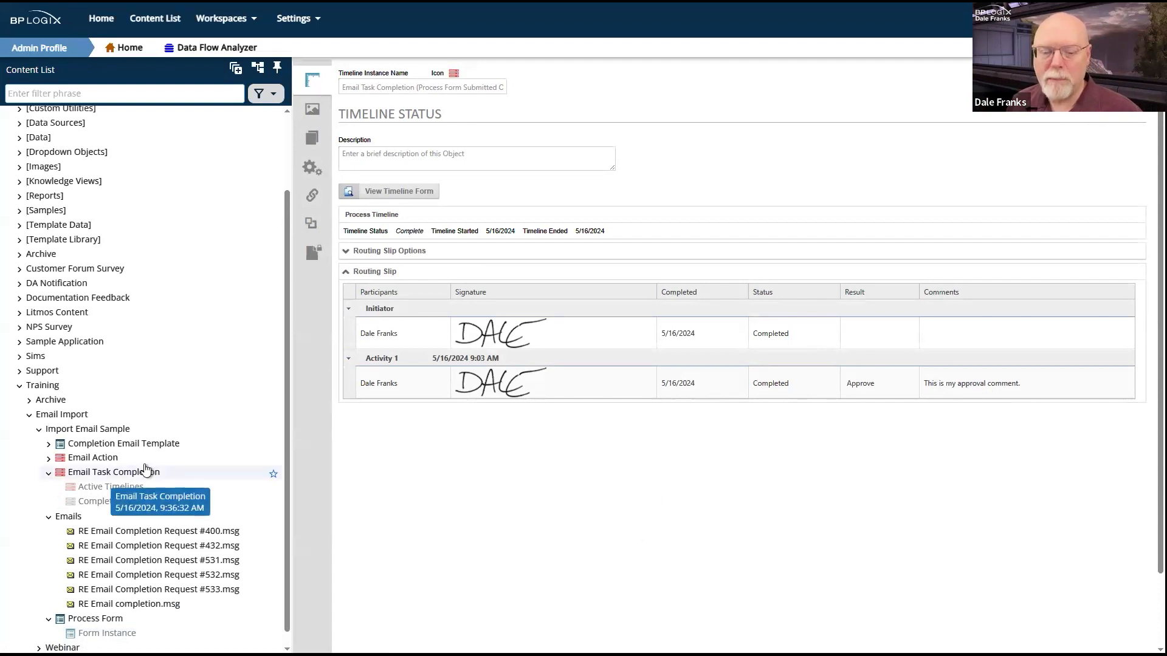
Step: Open the Webinar folder under Training/Email Import
scroll(121, 459, "down", 1)
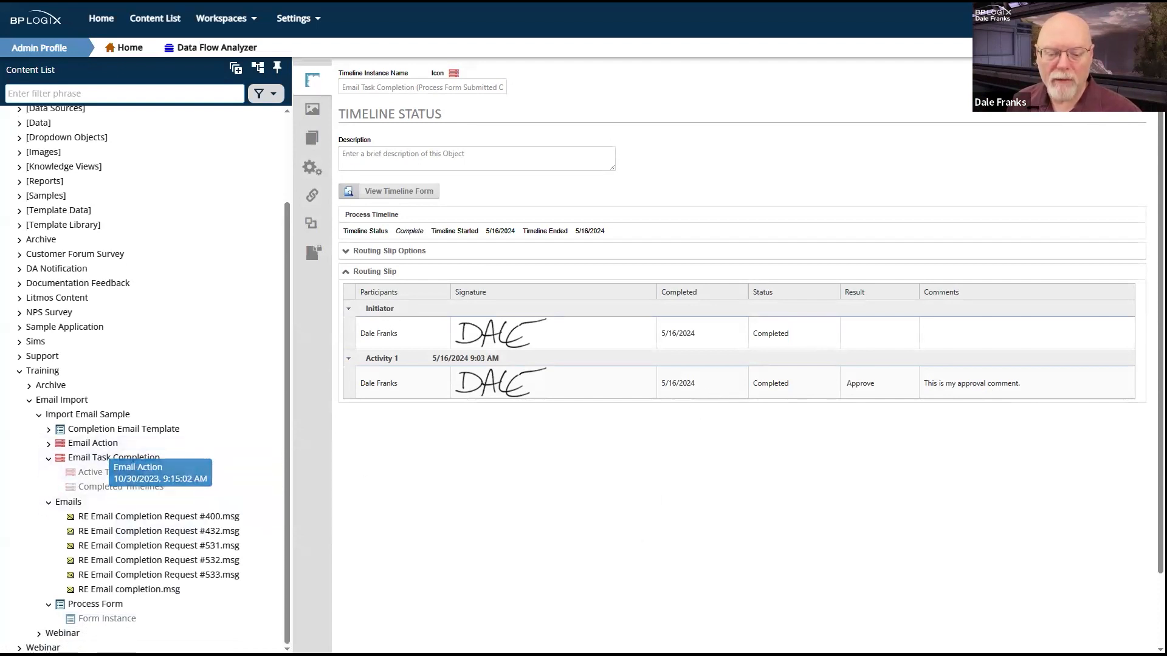
left_click(67, 633)
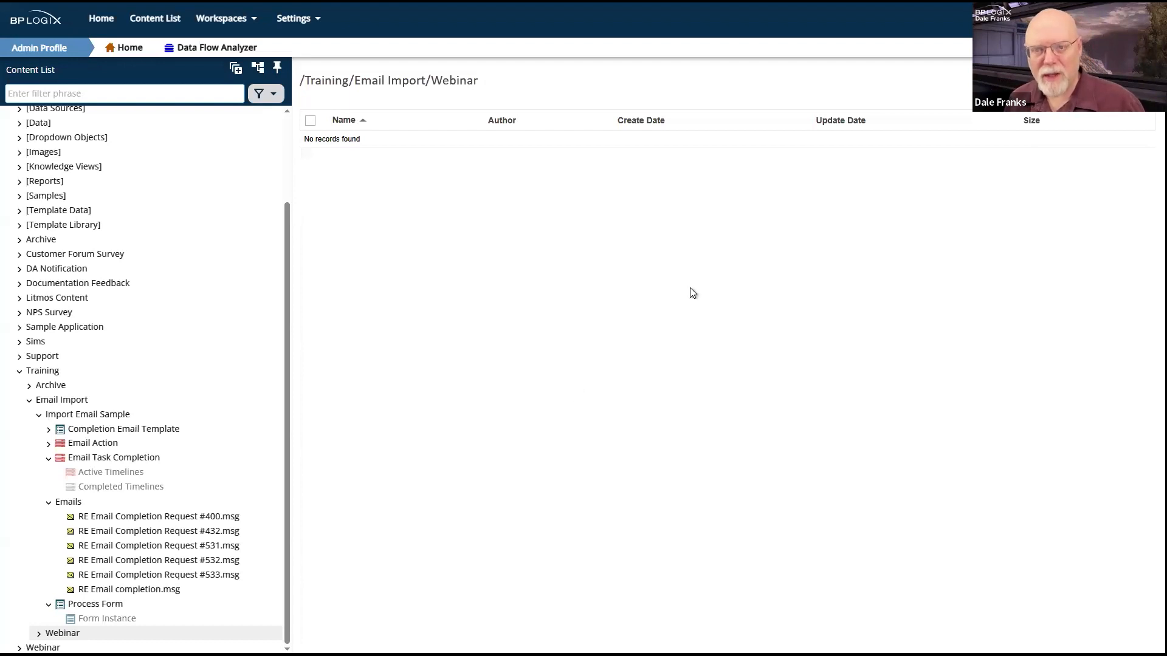
mouse_move(1111, 85)
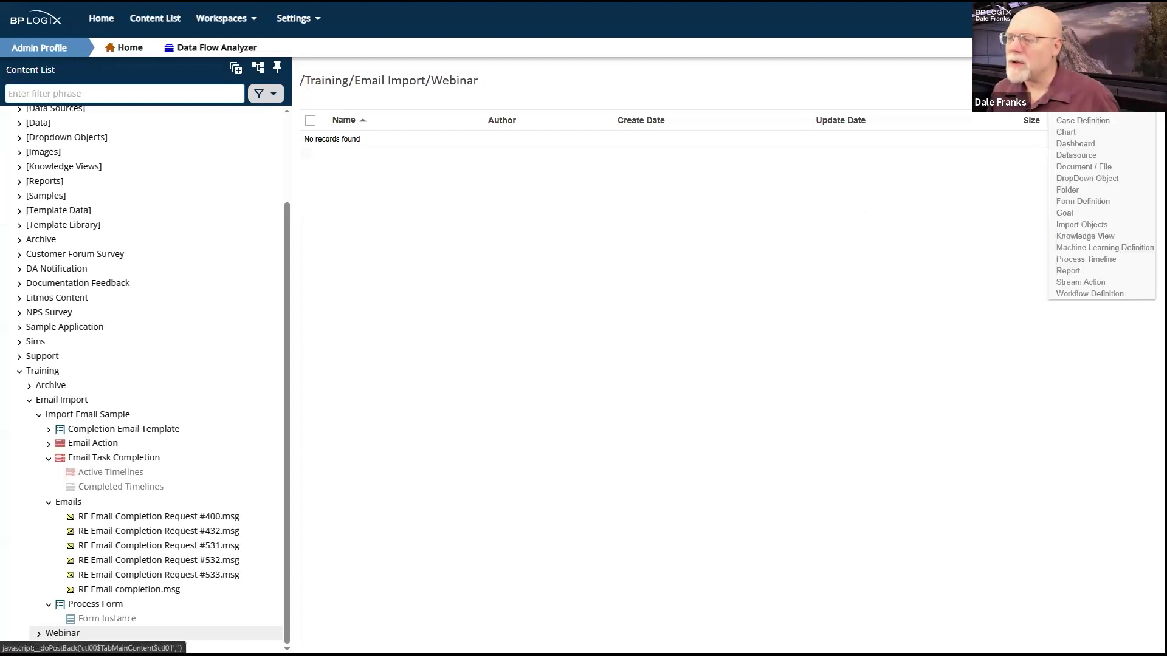
left_click(1107, 204)
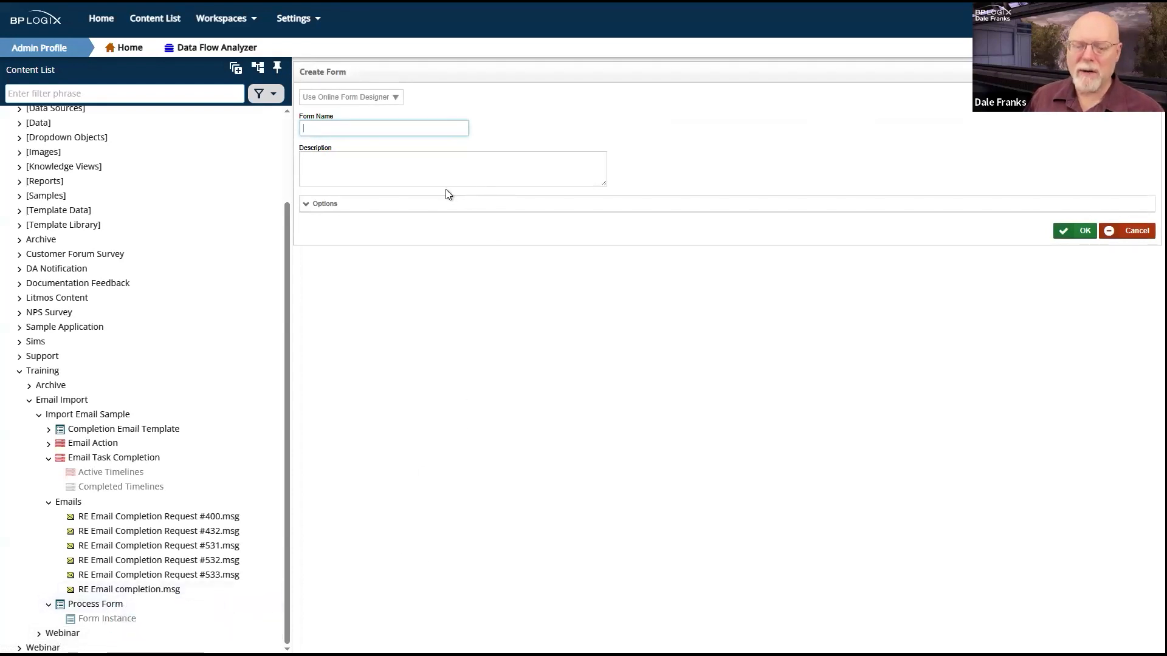
left_click(454, 160)
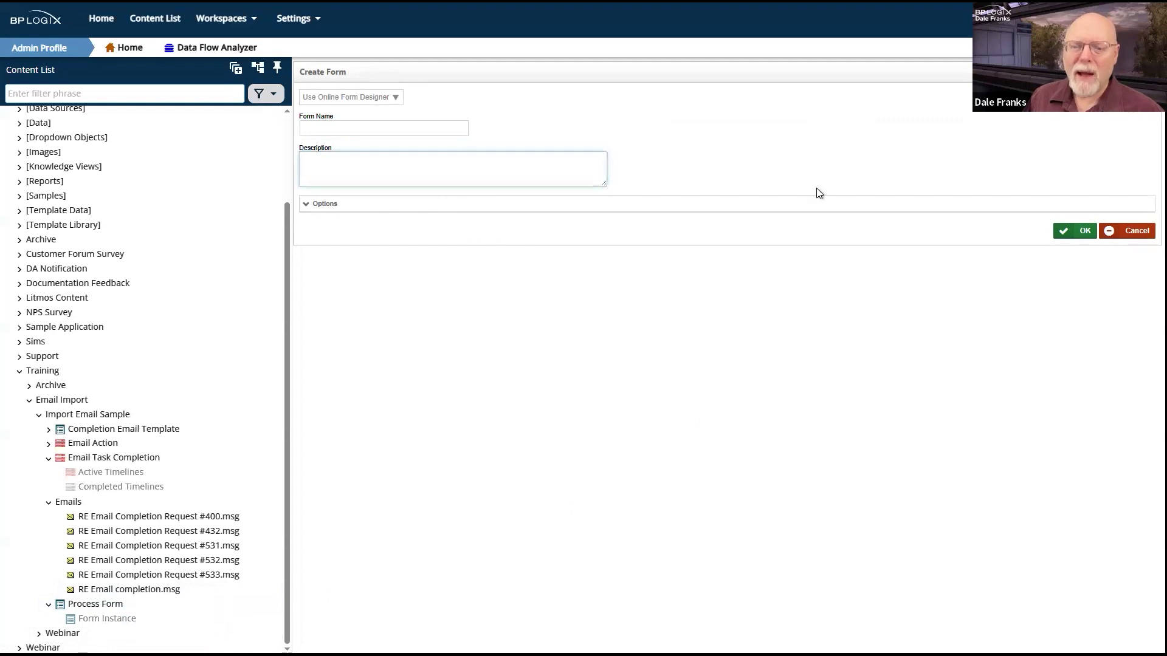
left_click(1134, 231)
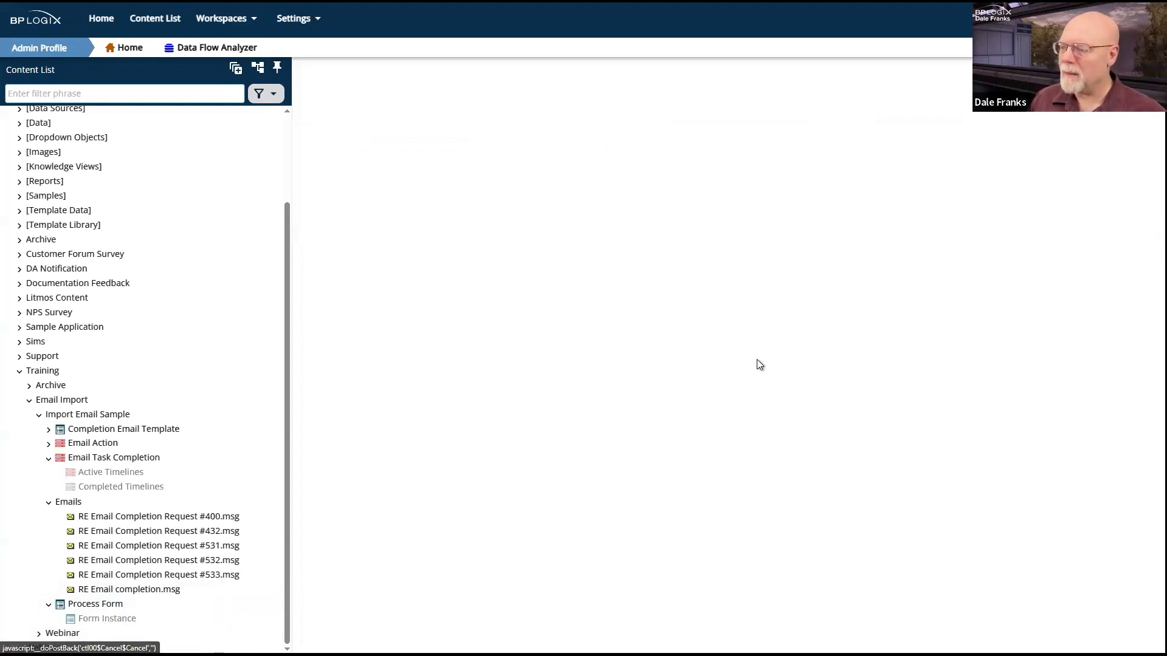
Step: Create a form definition named "Process Form" in the Webinar folder with the Online Form Designer
left_click(1126, 82)
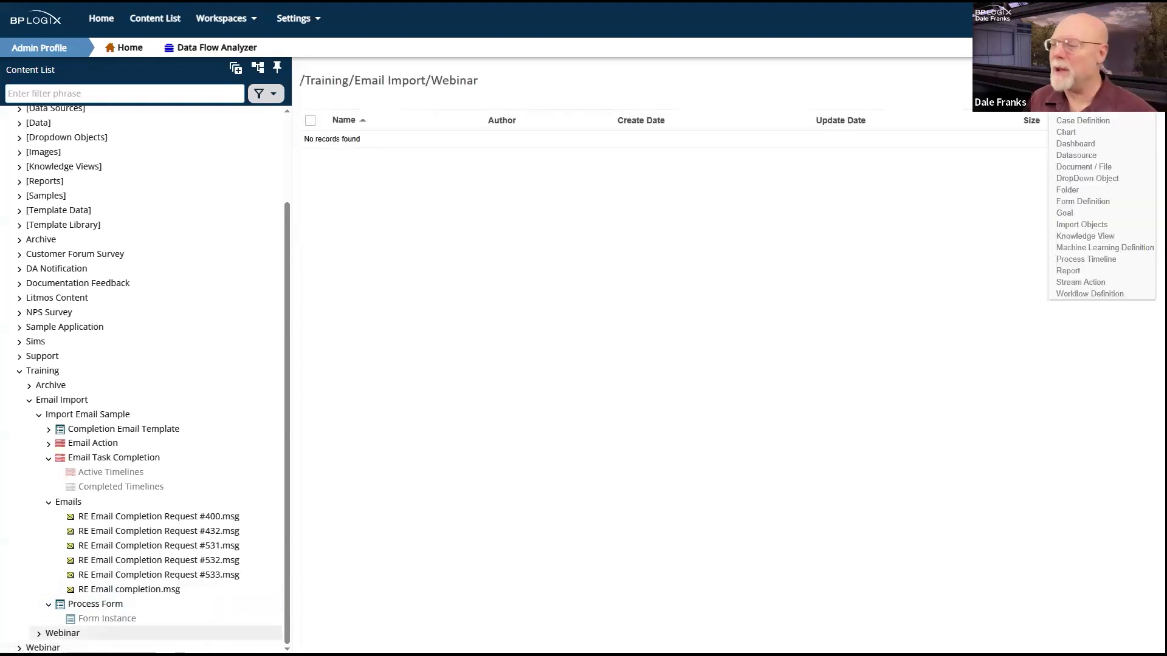
left_click(1084, 201)
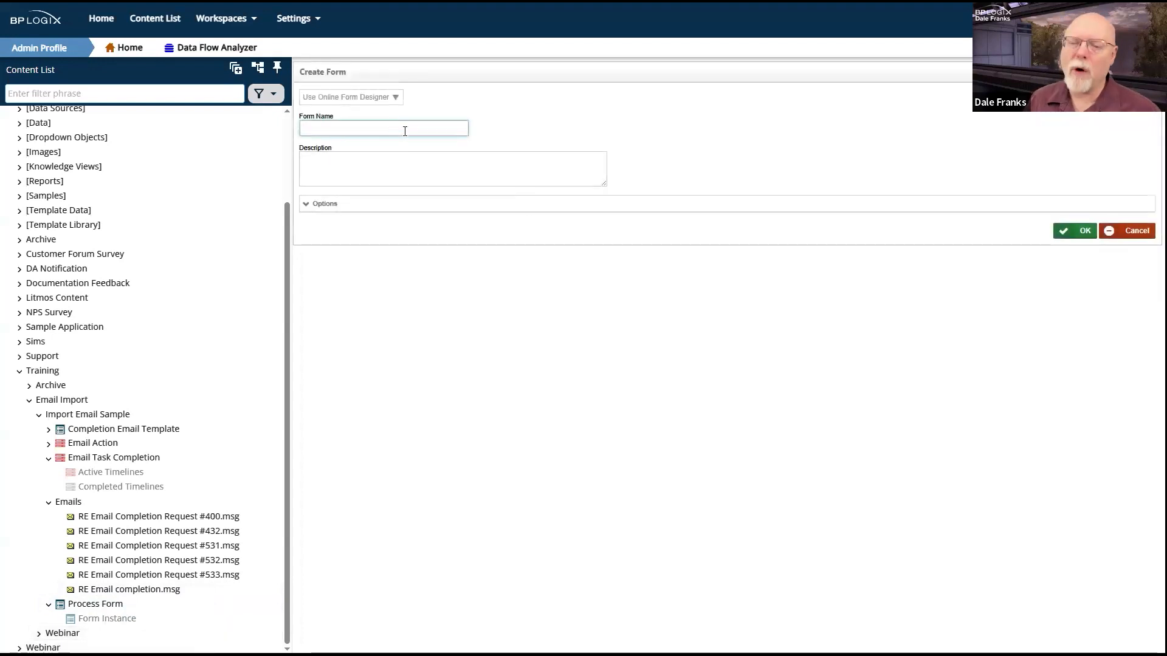
type("Proces")
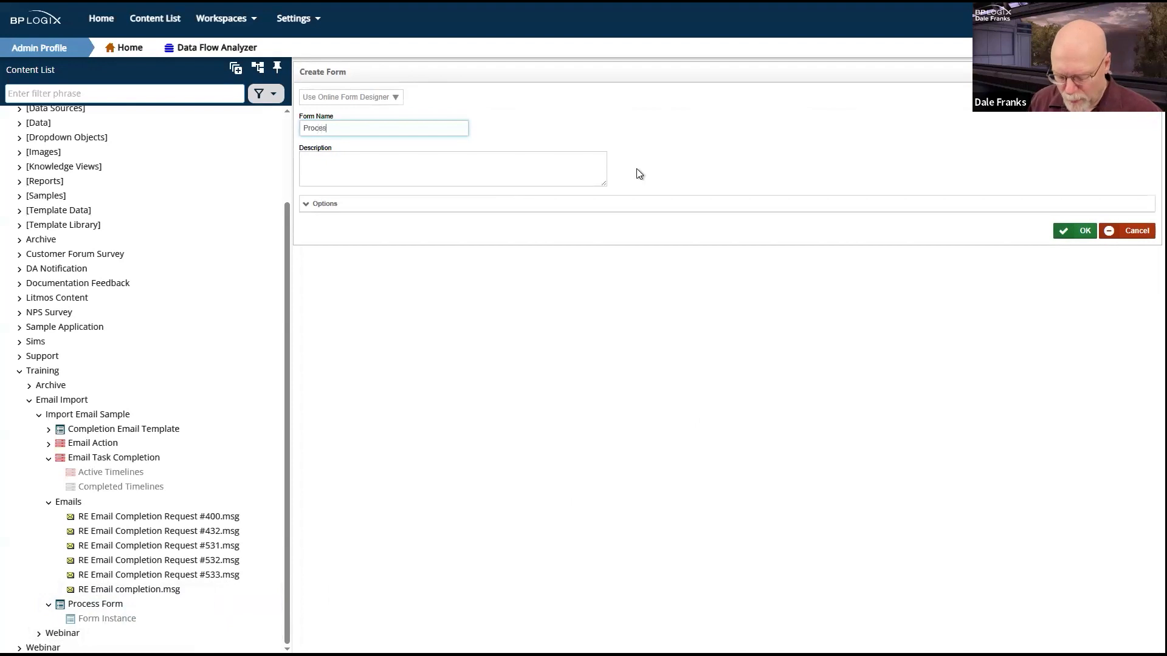
type("s Form")
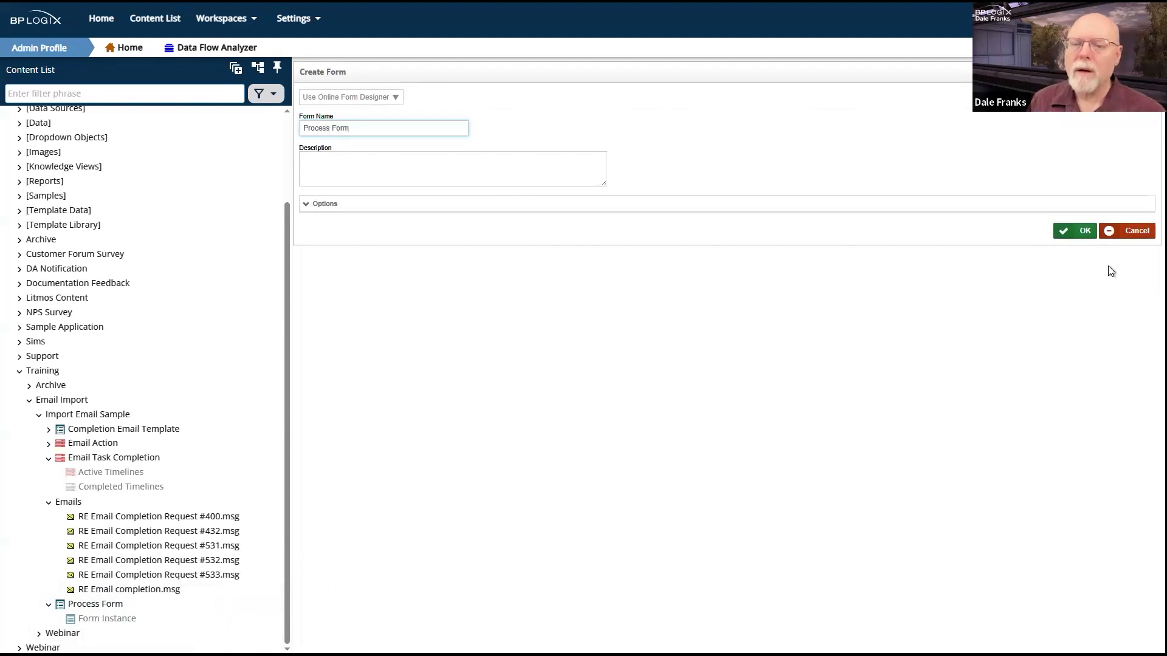
left_click(1081, 231)
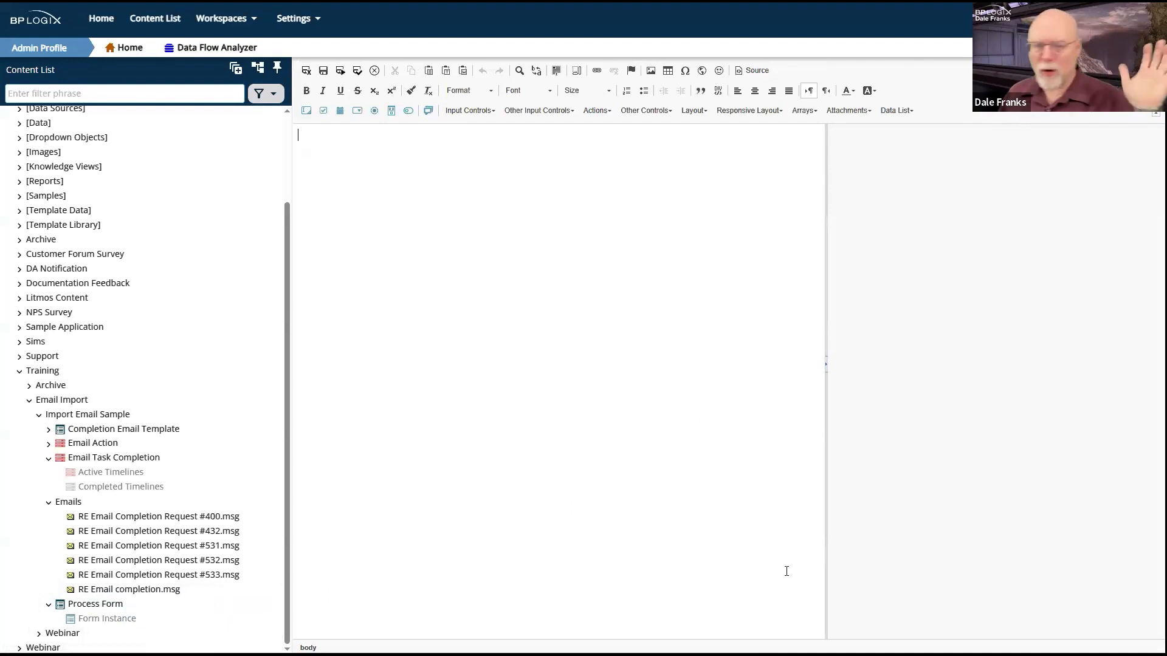
Step: Enter the label "Signature Comments:" at the start of the blank form
type("S")
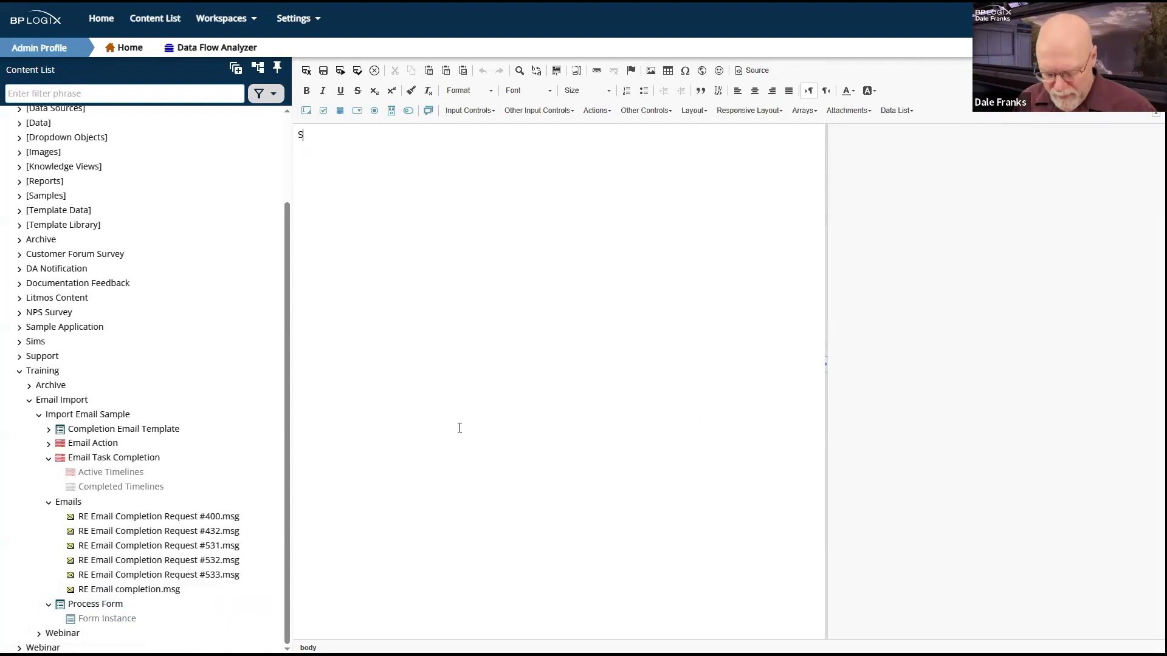
type("ignature")
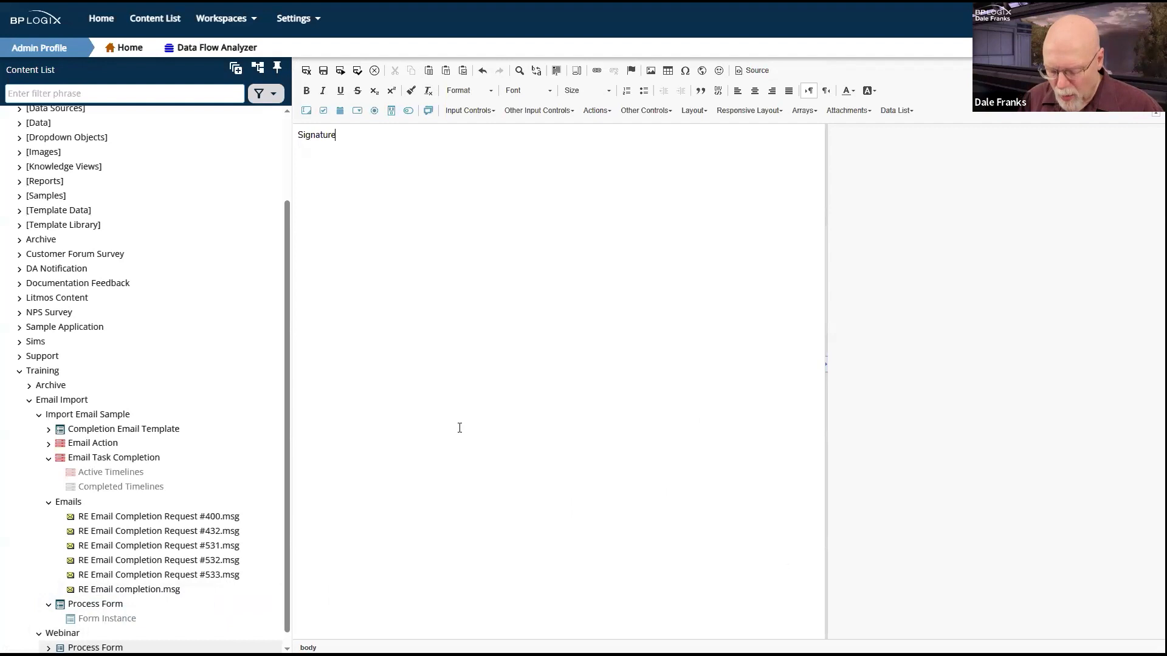
type(" Co")
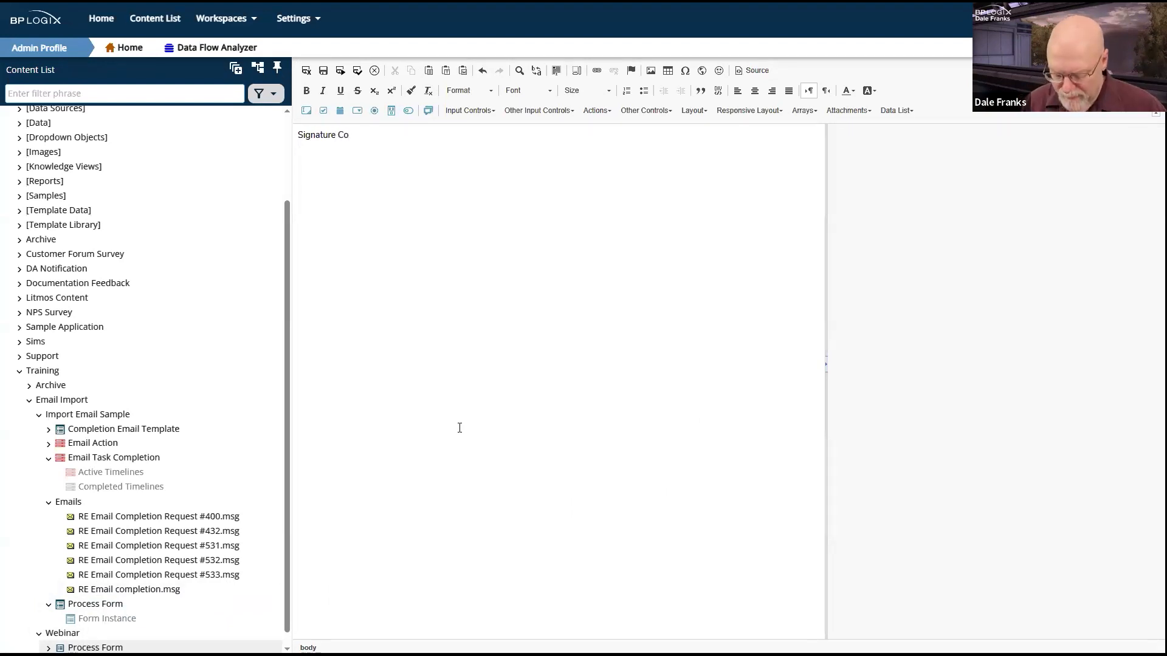
type("mment")
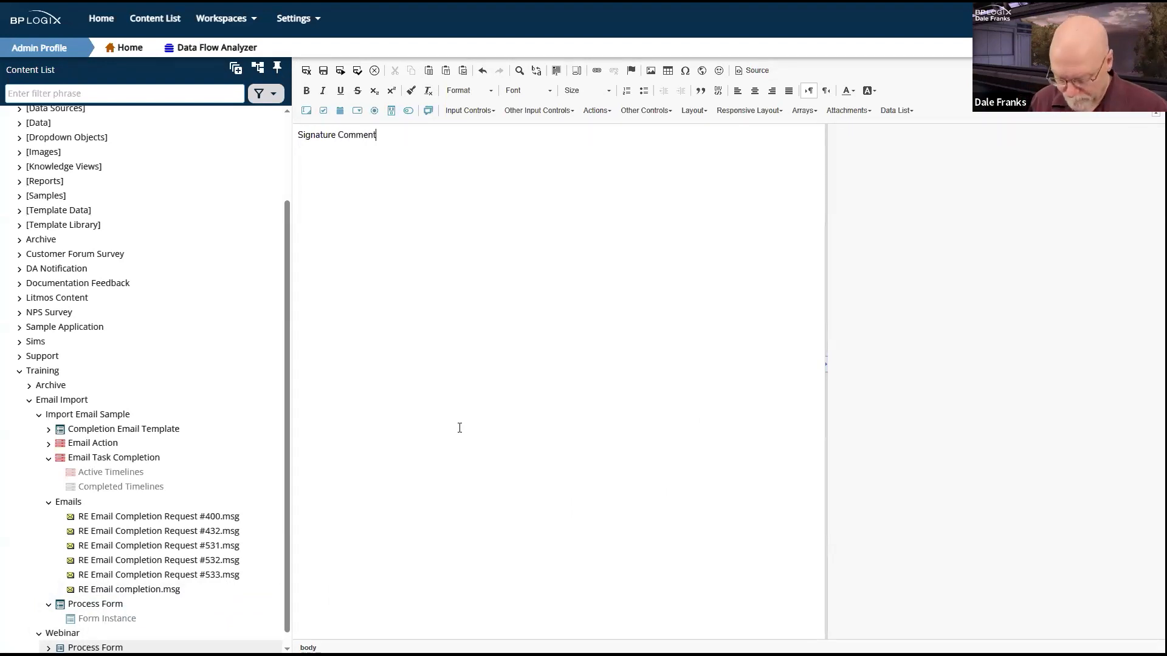
type("s:")
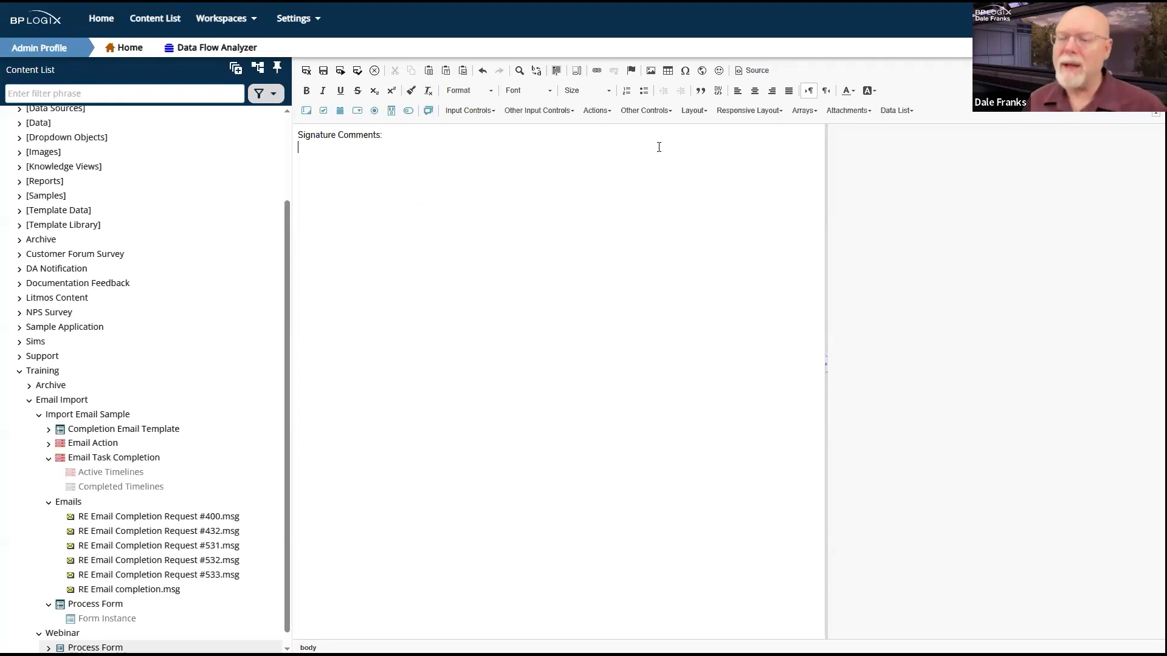
Step: Insert a Signature Comments control beneath the "Signature Comments:" label
left_click(551, 116)
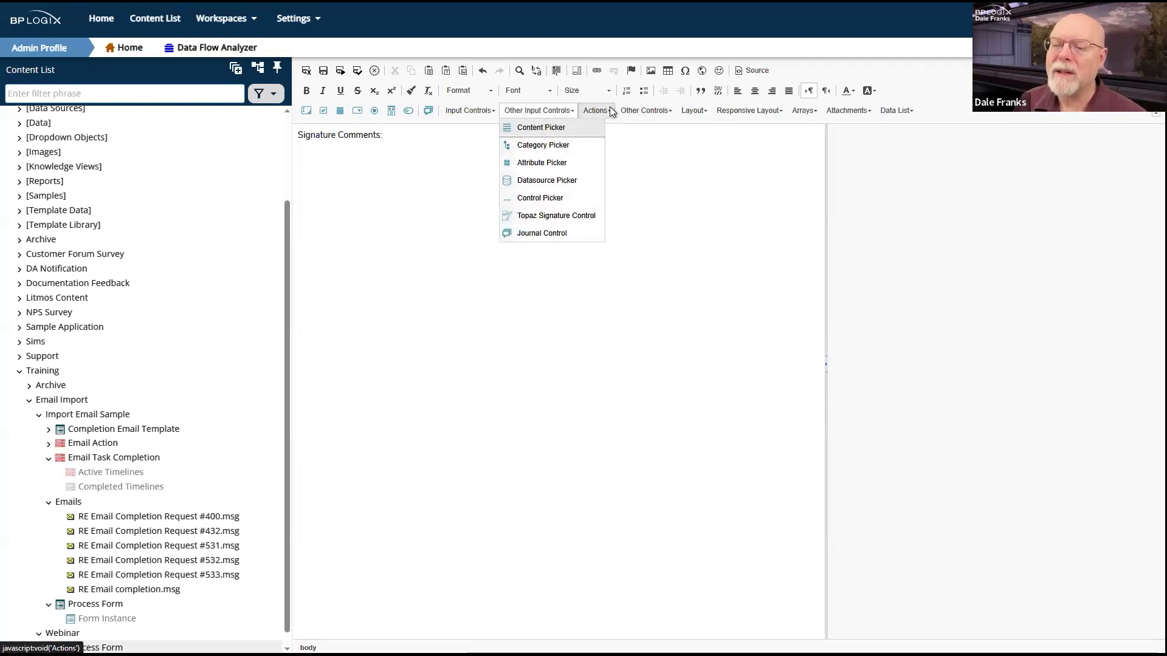
left_click(659, 113)
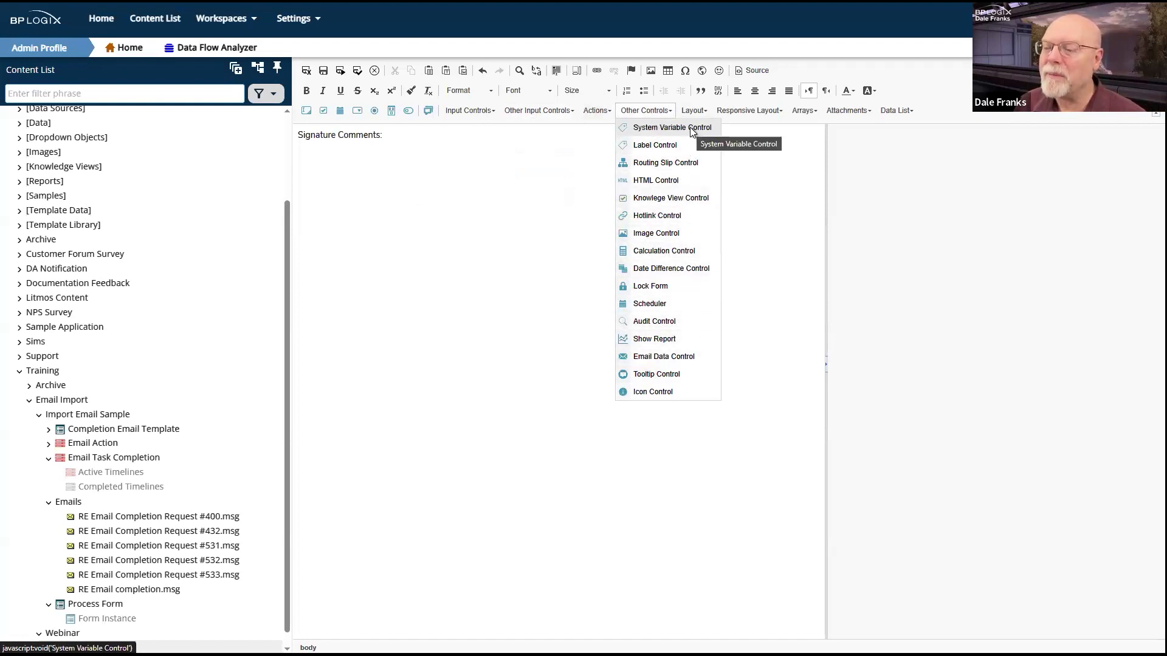
left_click(469, 111)
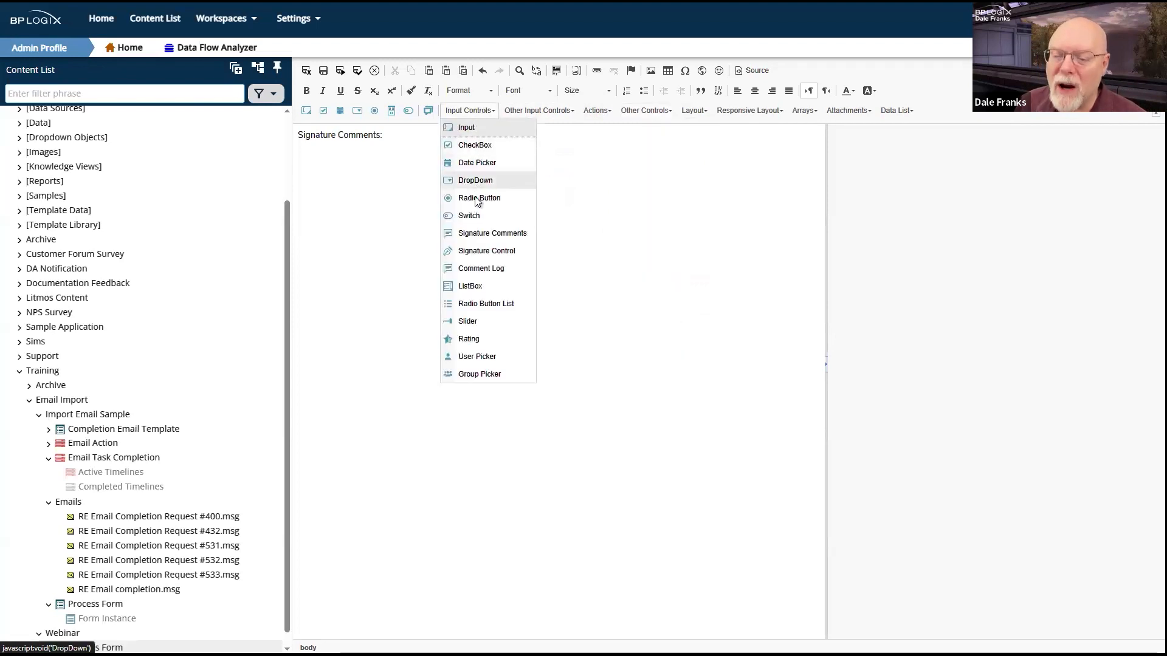
left_click(477, 233)
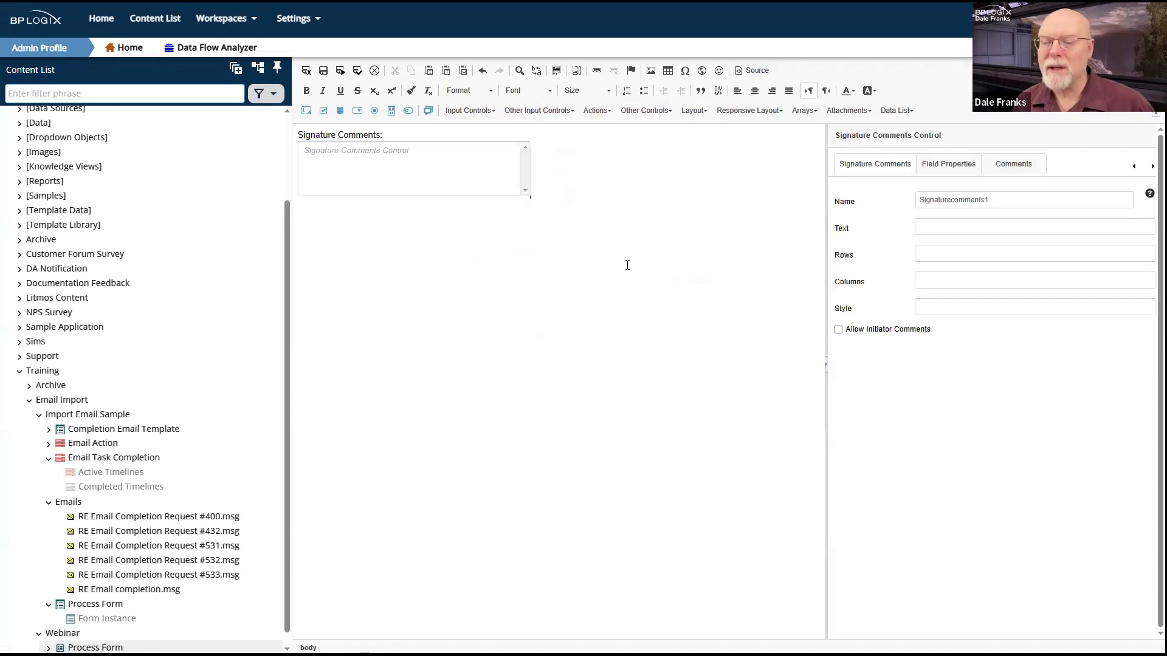
Step: Insert a Button Area with OK and Cancel buttons below the Signature Comments control
left_click(672, 251)
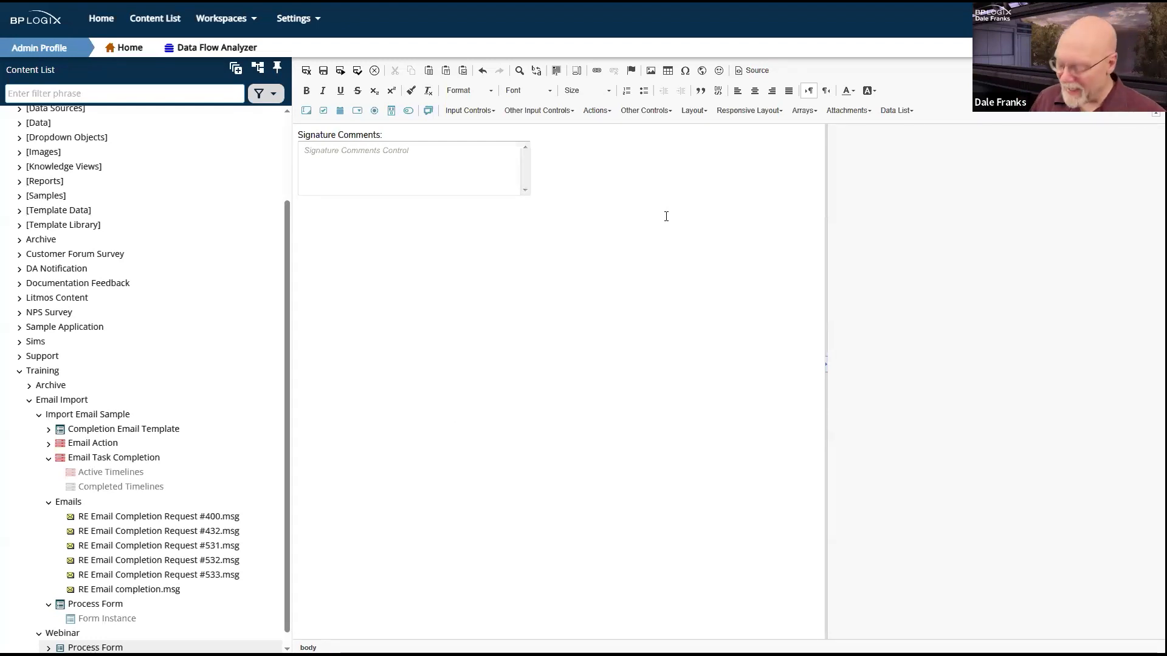
left_click(665, 217)
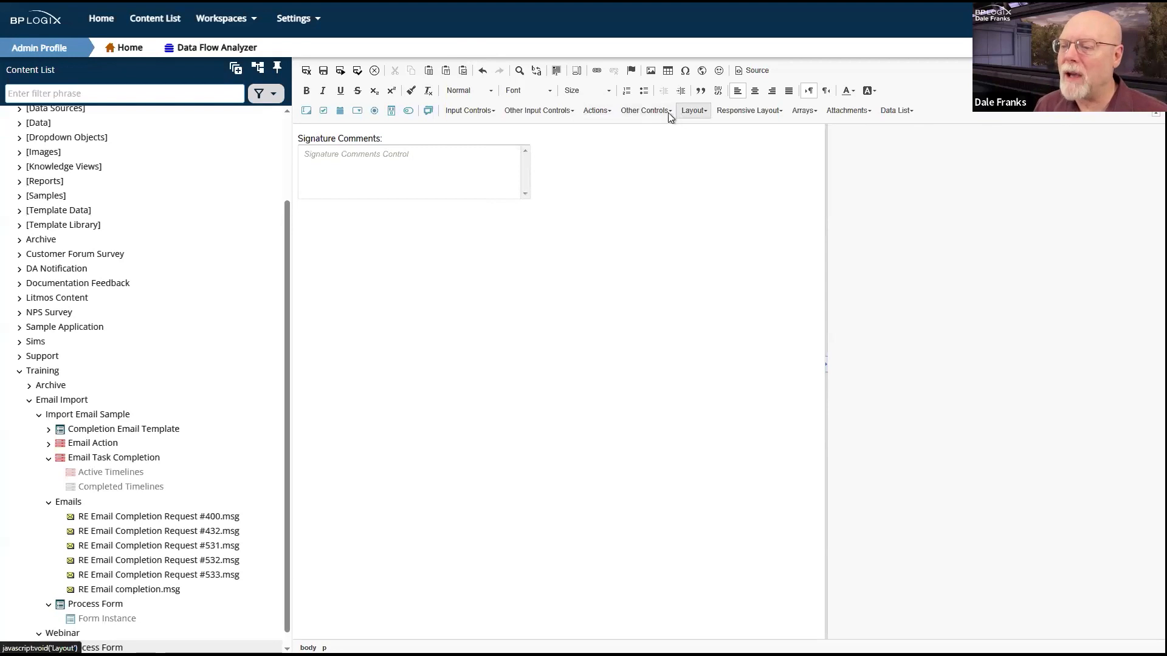
left_click(602, 113)
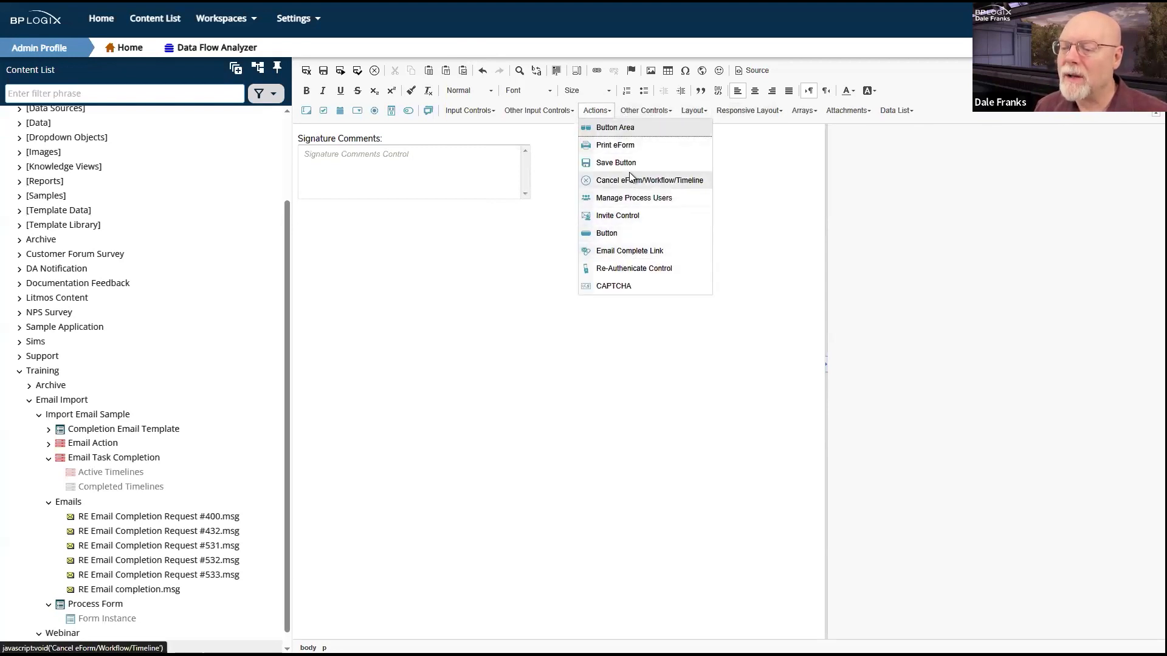
left_click(632, 127)
Step: Insert a Routing Slip control below the OK and Cancel button area
left_click(720, 236)
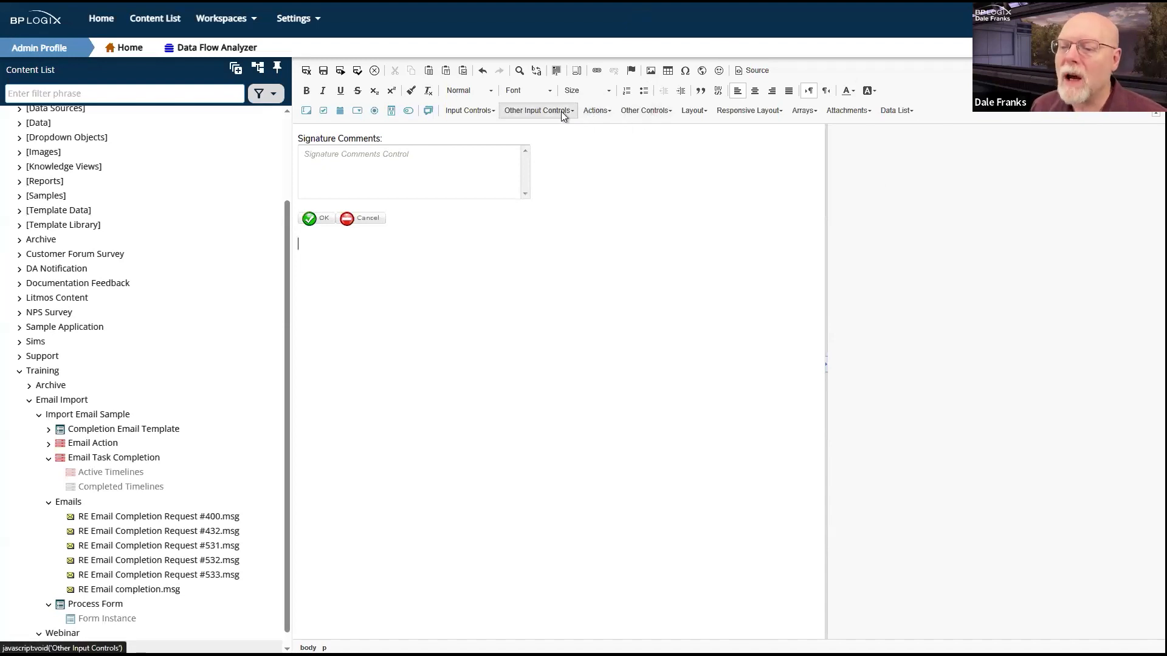
left_click(657, 114)
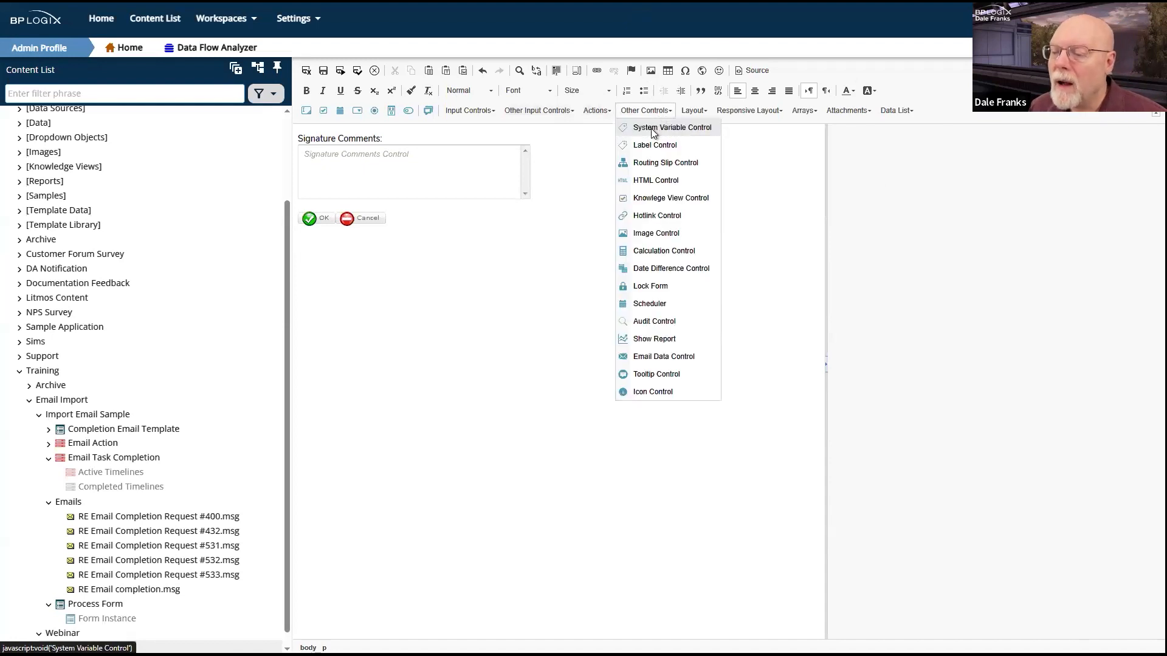
left_click(654, 164)
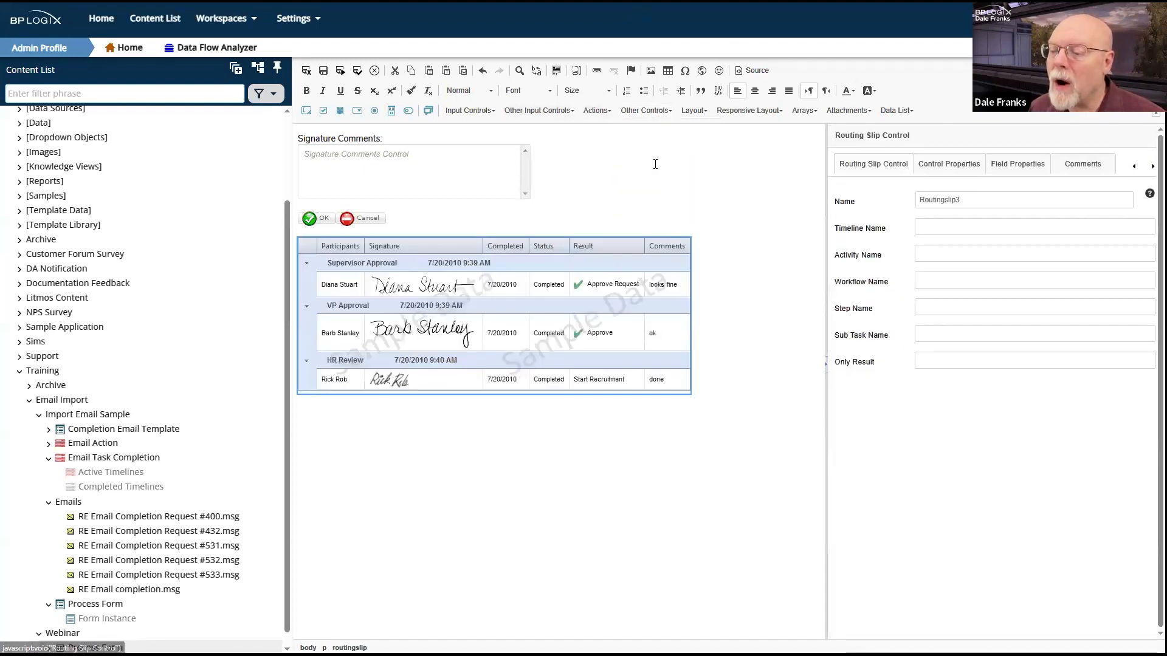
Step: Check in the designed form and save the Process Form definition, returning to the Webinar folder
left_click(751, 407)
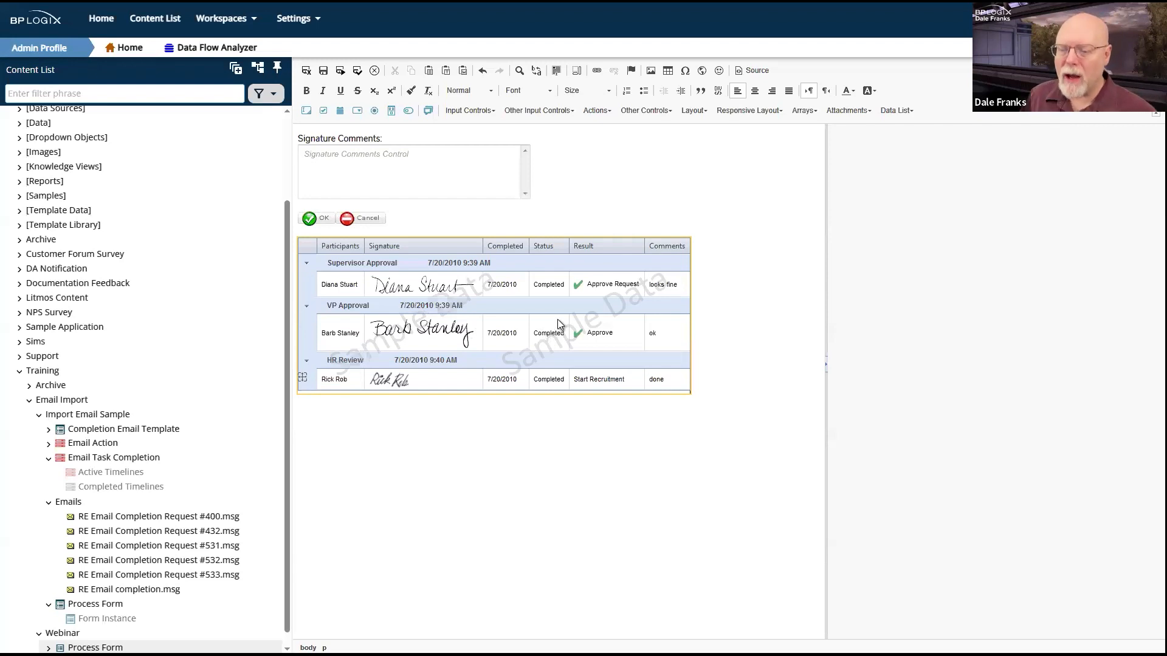
left_click(358, 226)
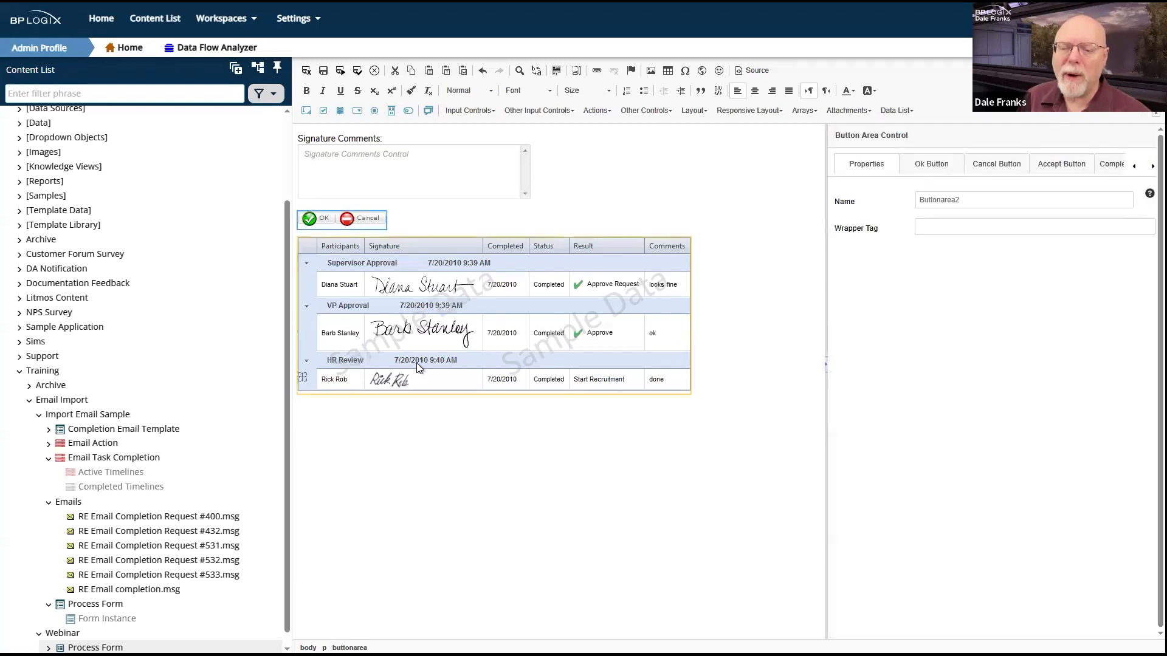
left_click(426, 284)
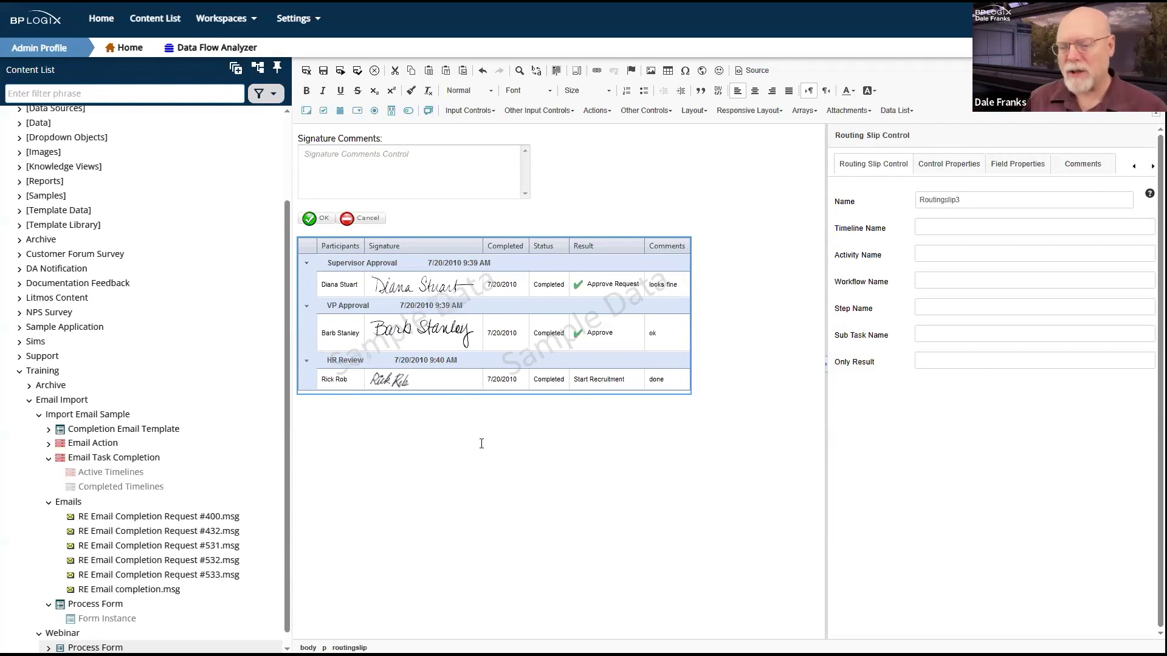
left_click(305, 73)
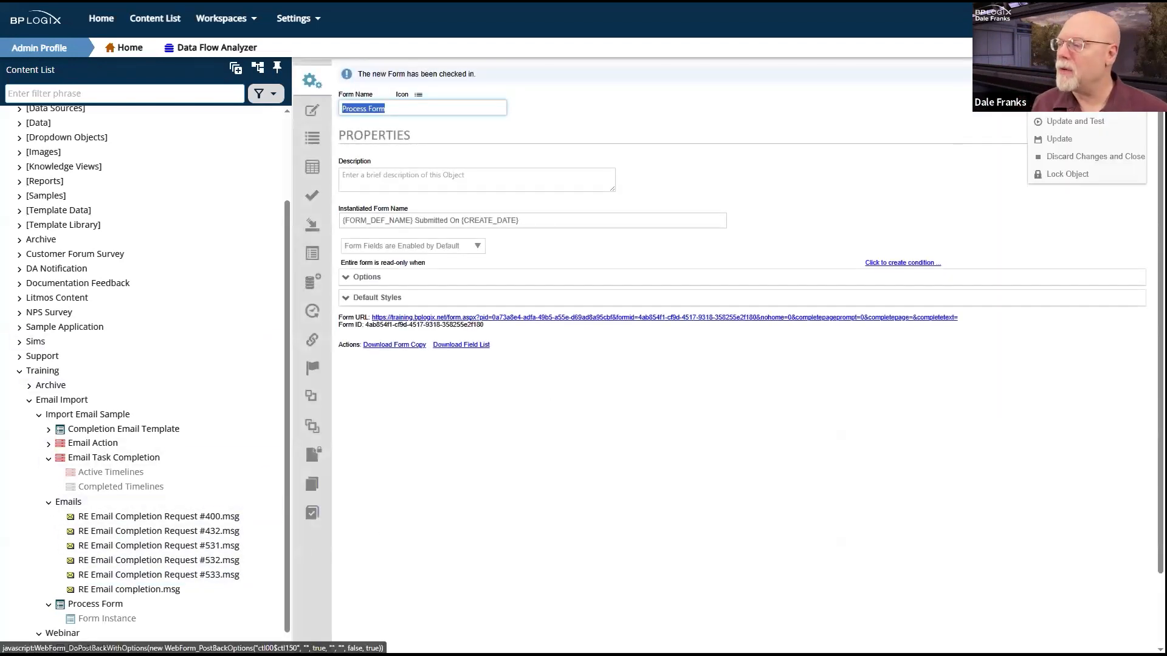
left_click(1118, 90)
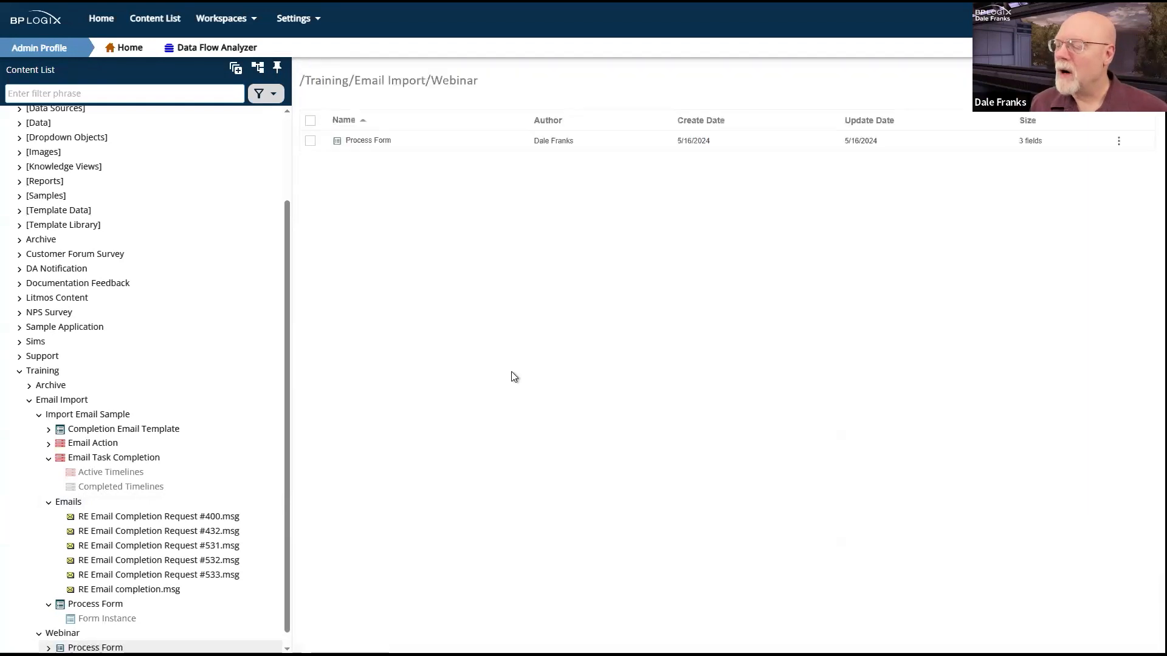
Step: Create a process timeline named "Process Timeline" in the Webinar folder
left_click(1118, 141)
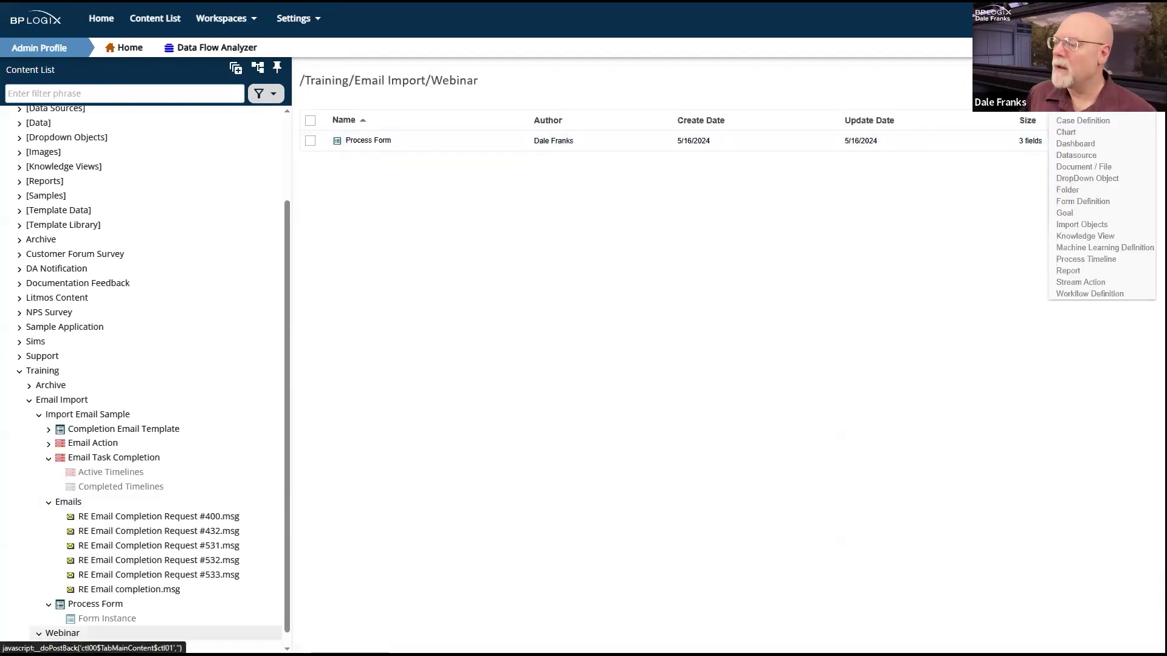
left_click(1097, 259)
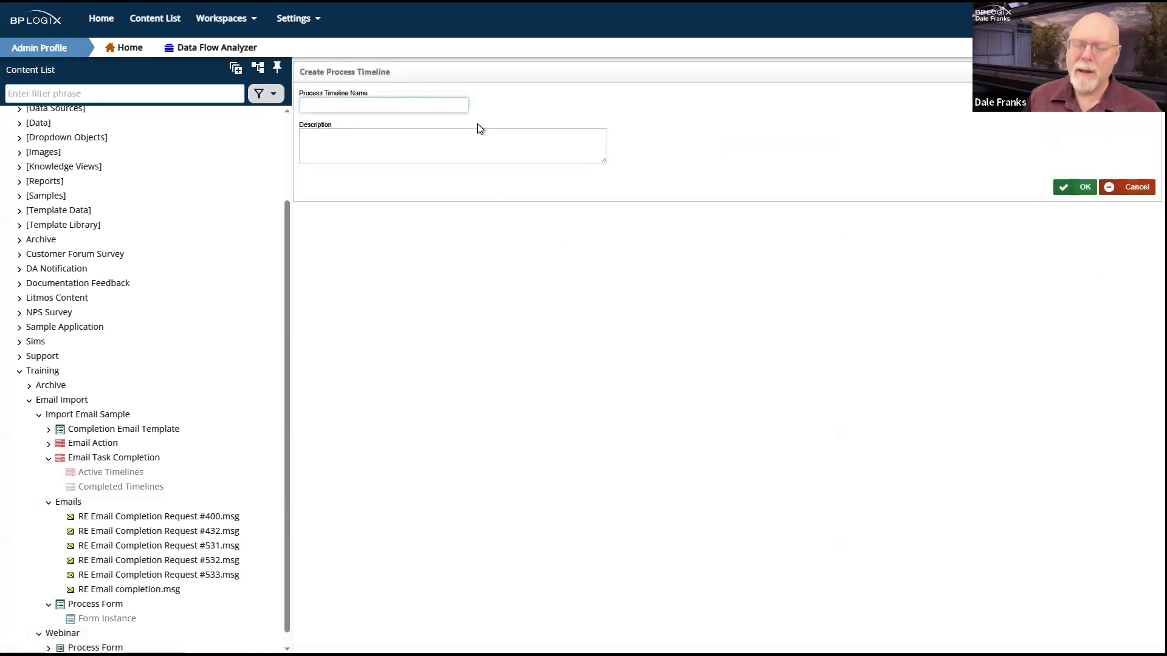
type("Process Timeline")
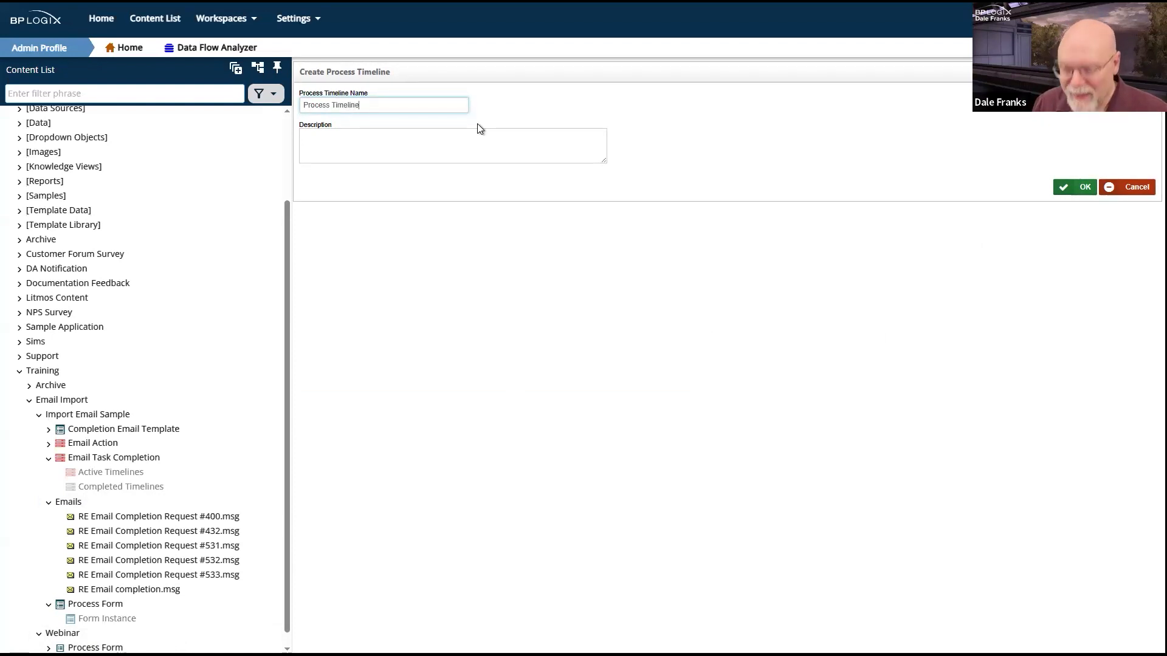
left_click(1076, 187)
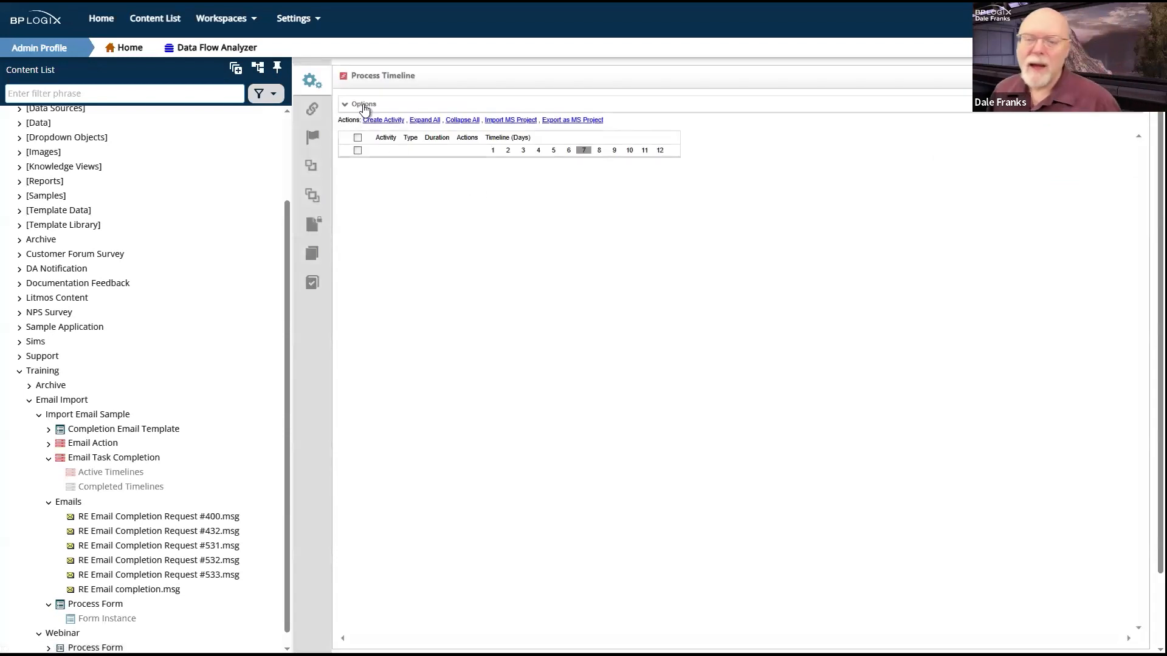
Step: Set the Webinar folder's Process Form as the form for the timeline and save the timeline
left_click(365, 105)
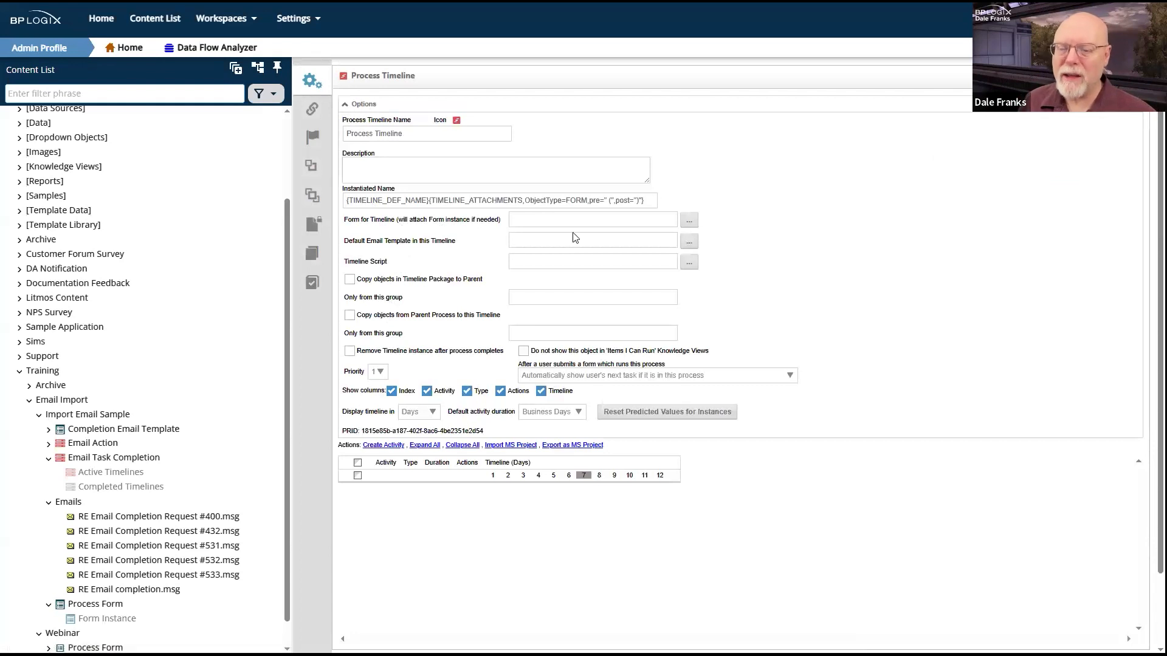
left_click(688, 220)
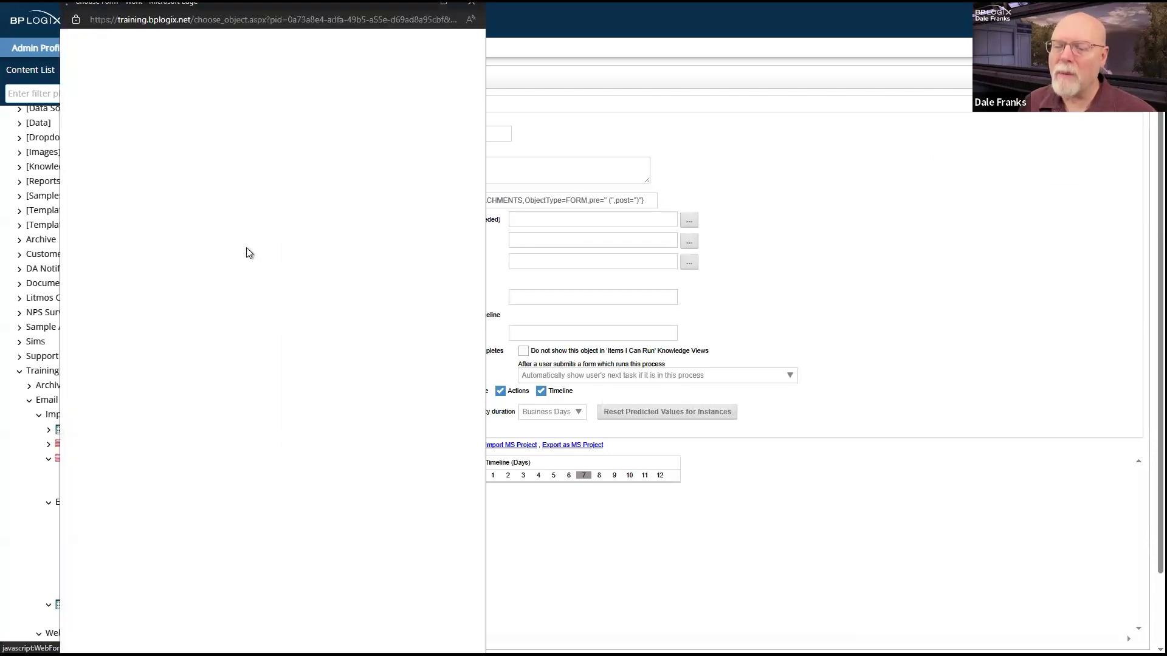
left_click(152, 558)
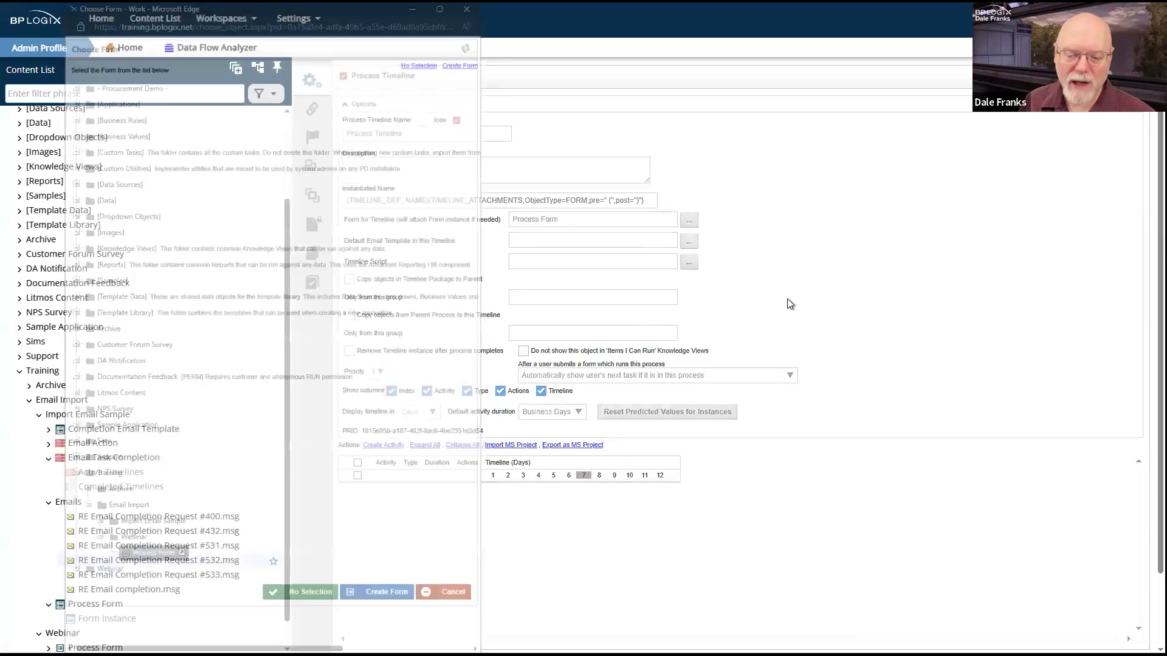
left_click(1089, 94)
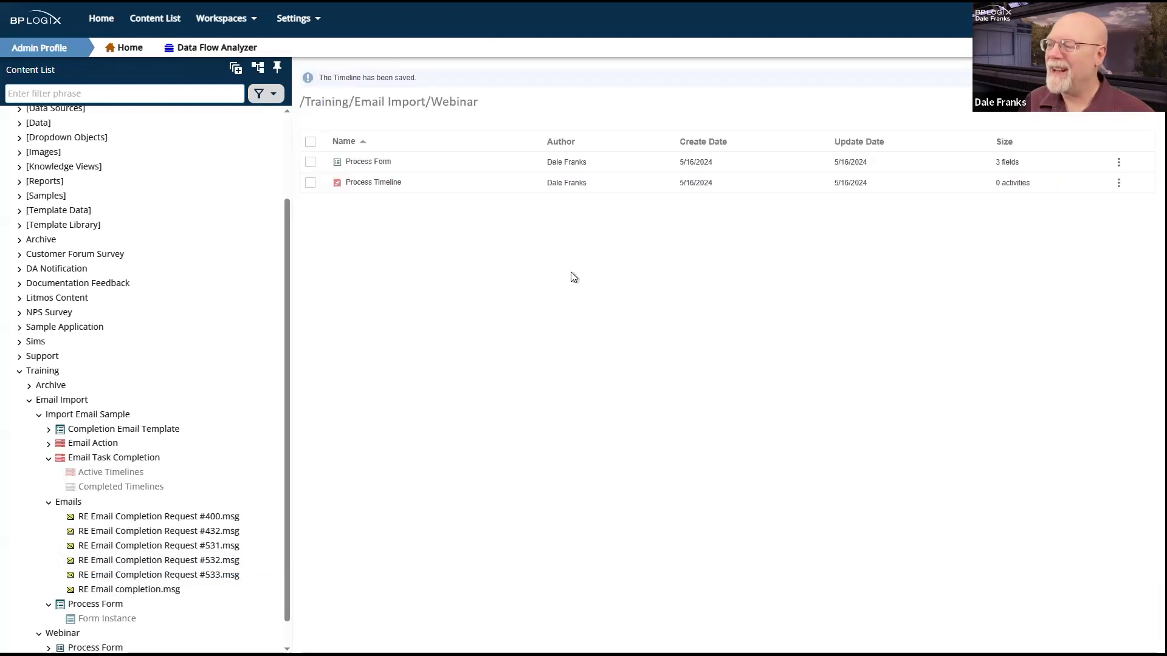
Step: Set the Webinar folder's Process Form to automatically start Process Timeline after the form is submitted
left_click(364, 162)
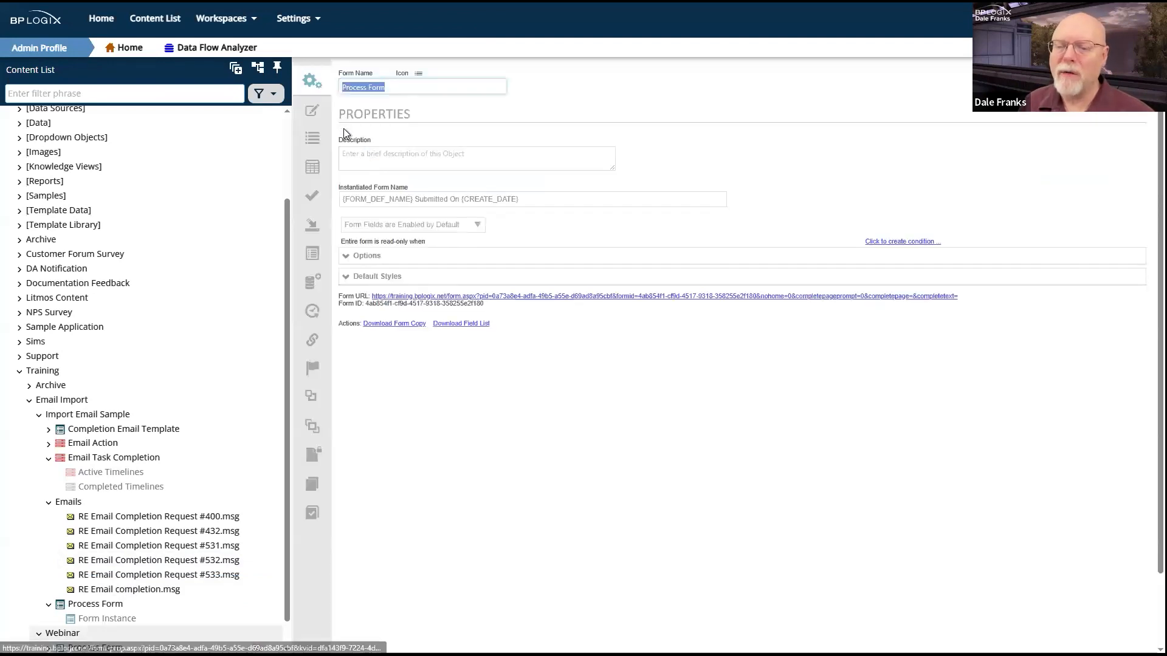
left_click(366, 256)
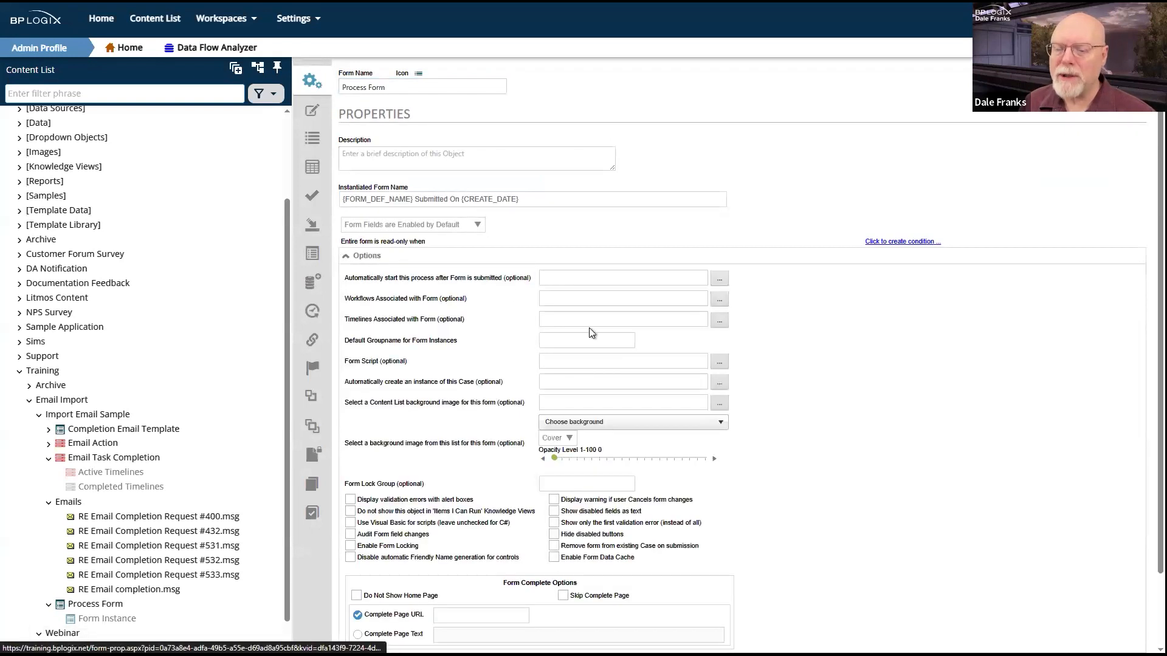
left_click(721, 283)
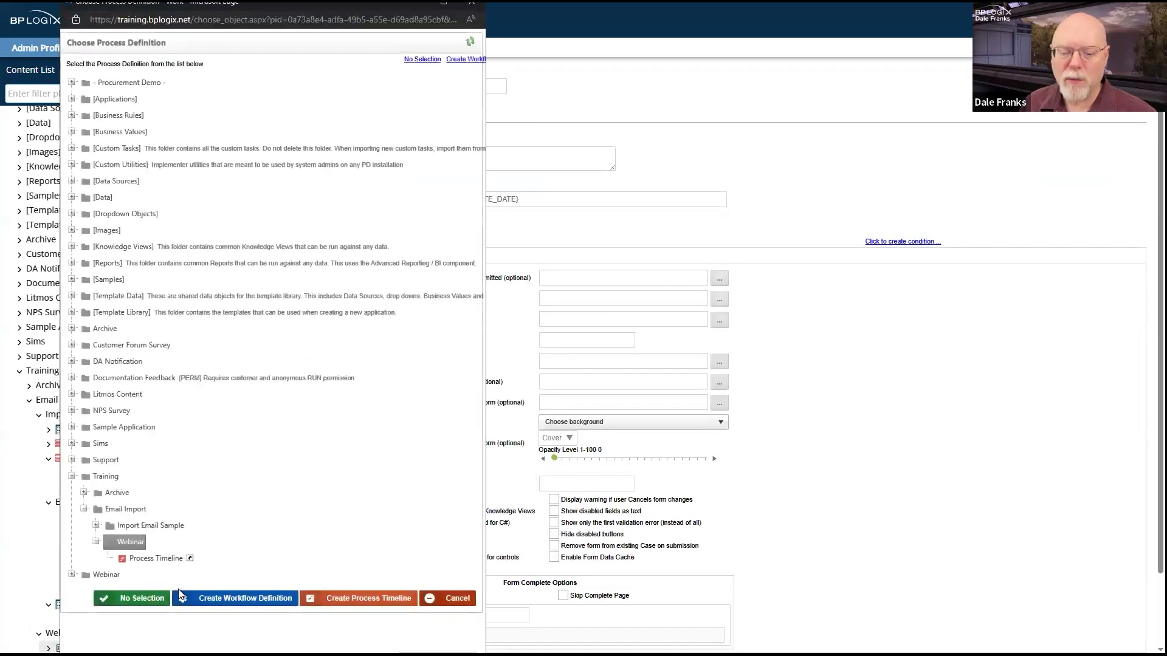
left_click(155, 559)
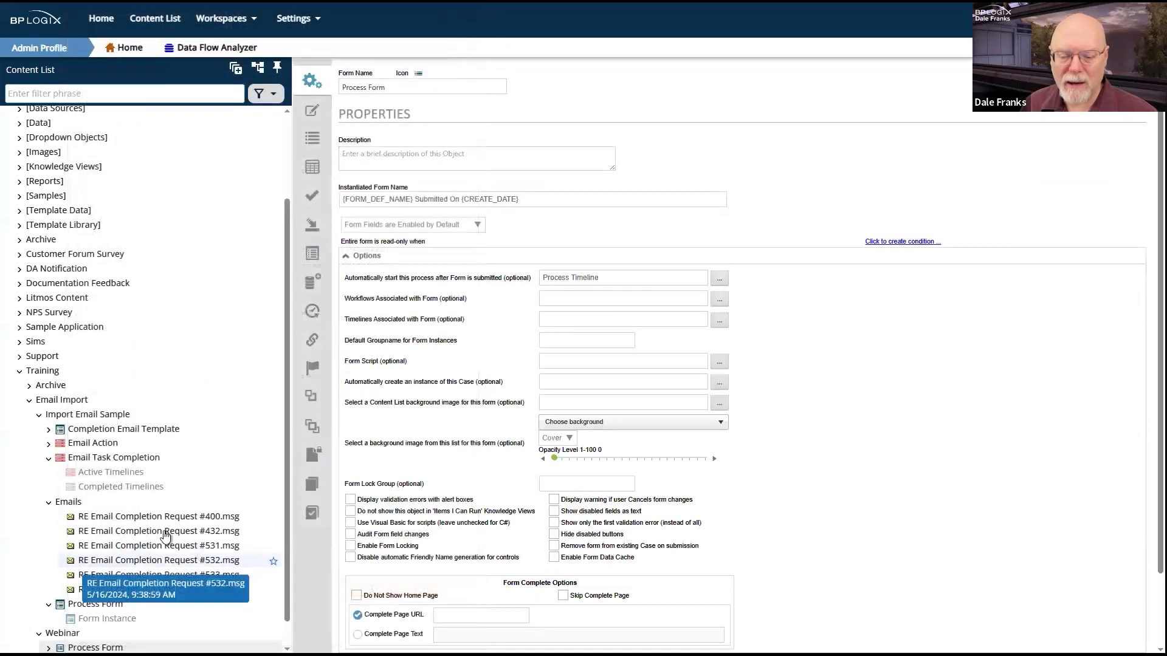
Step: Associate the Webinar folder's Process Timeline with the Process Form and save the form definition
left_click(721, 324)
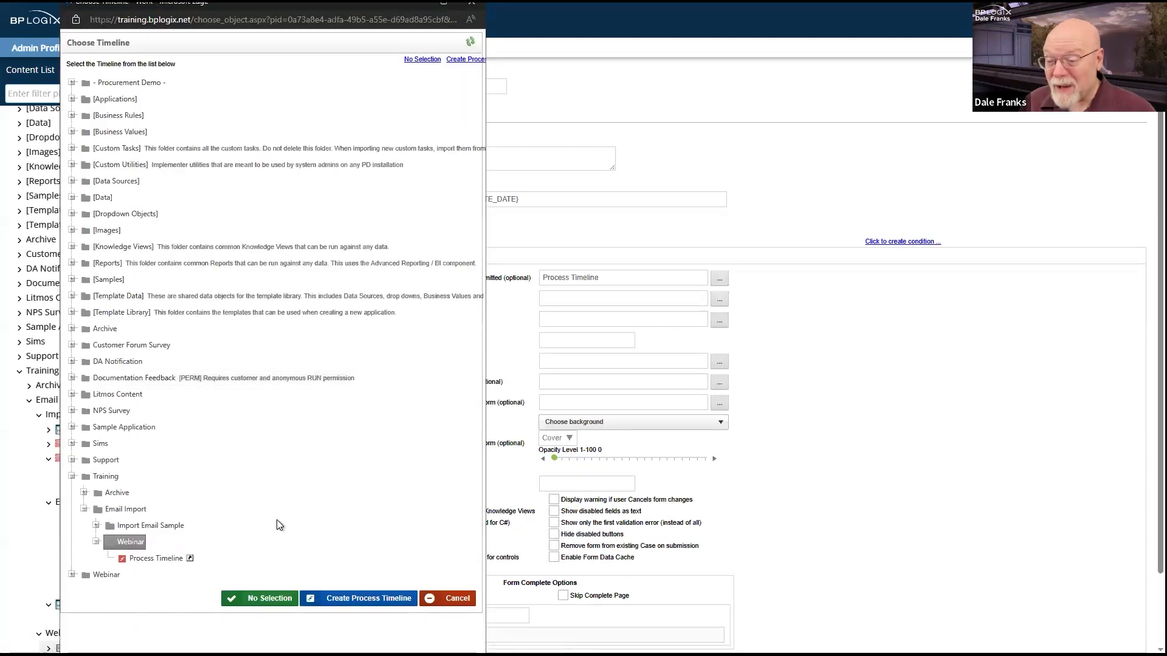
left_click(158, 558)
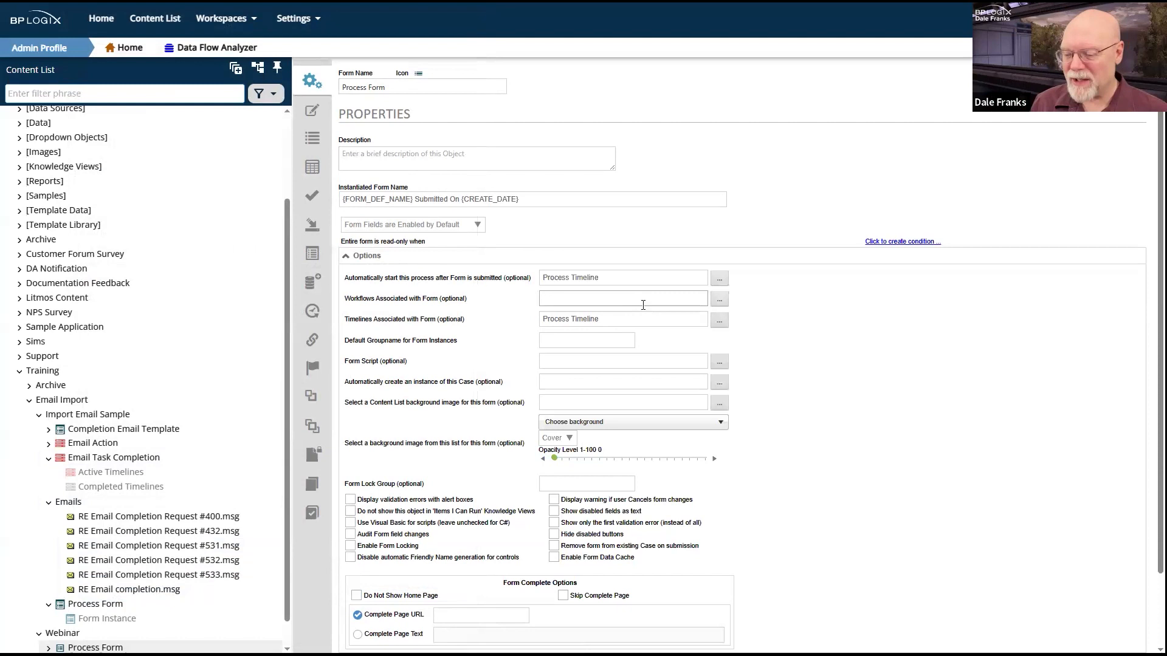
mouse_move(1088, 84)
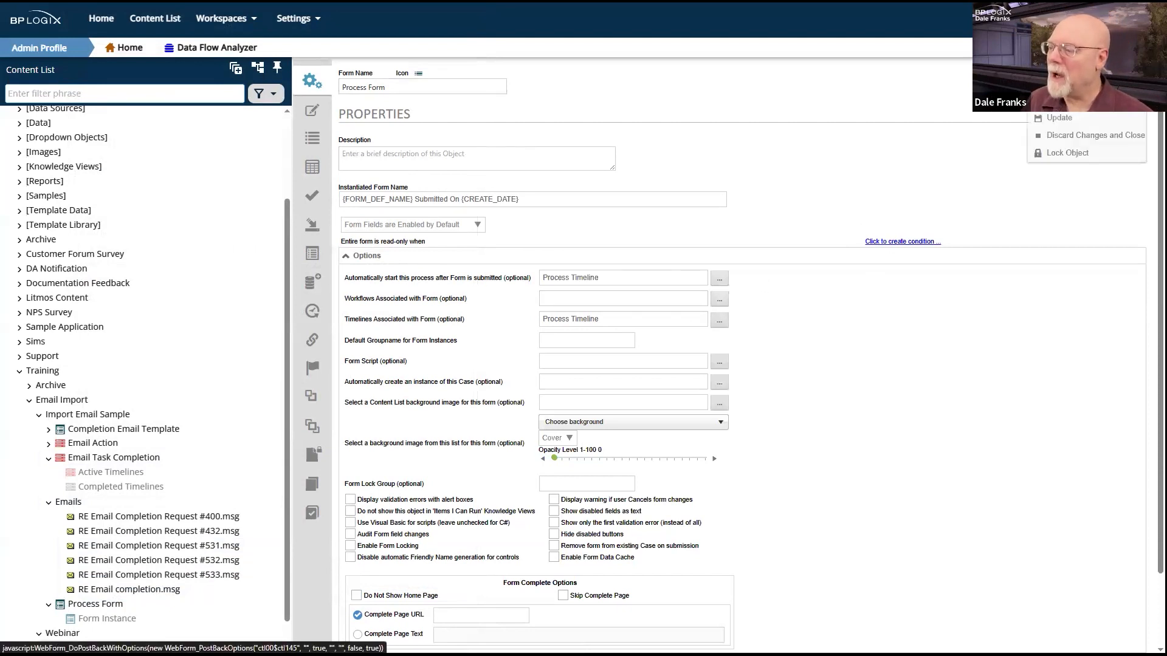
left_click(1066, 101)
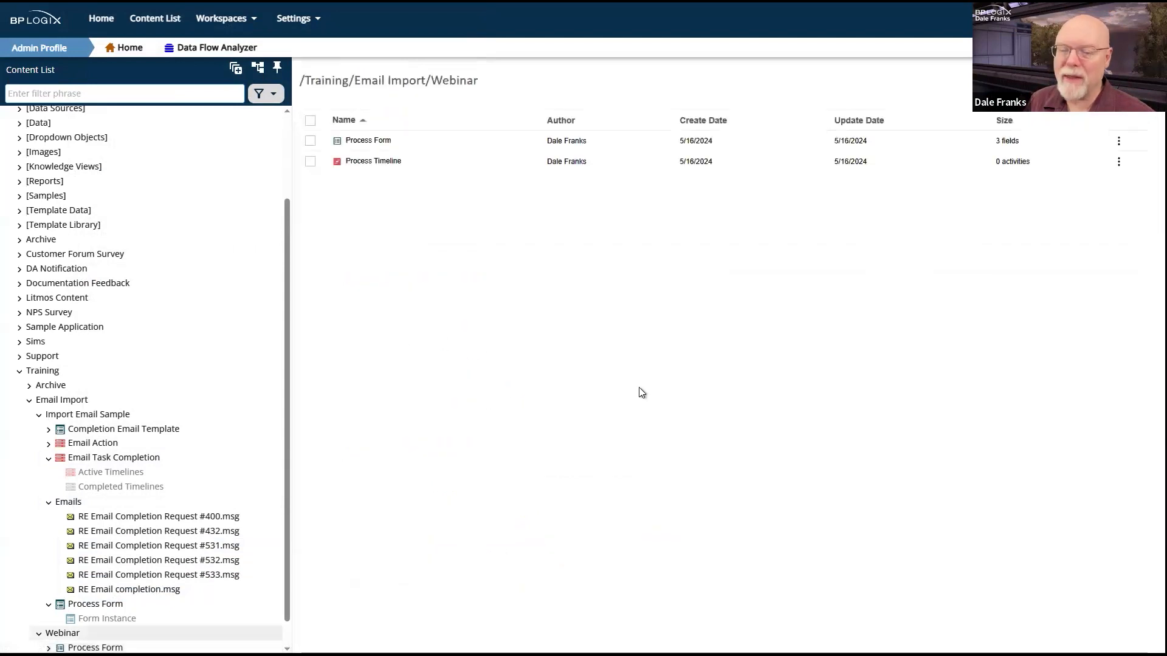
Step: Create a new activity in the Webinar folder's Process Timeline
left_click(373, 162)
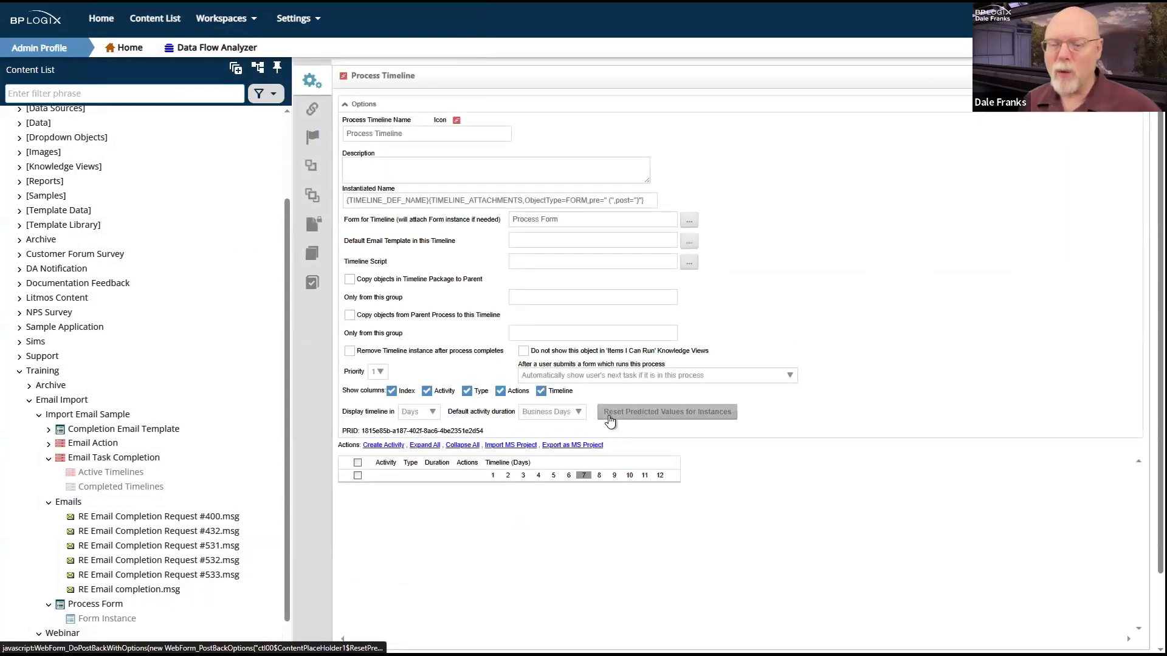
left_click(364, 104)
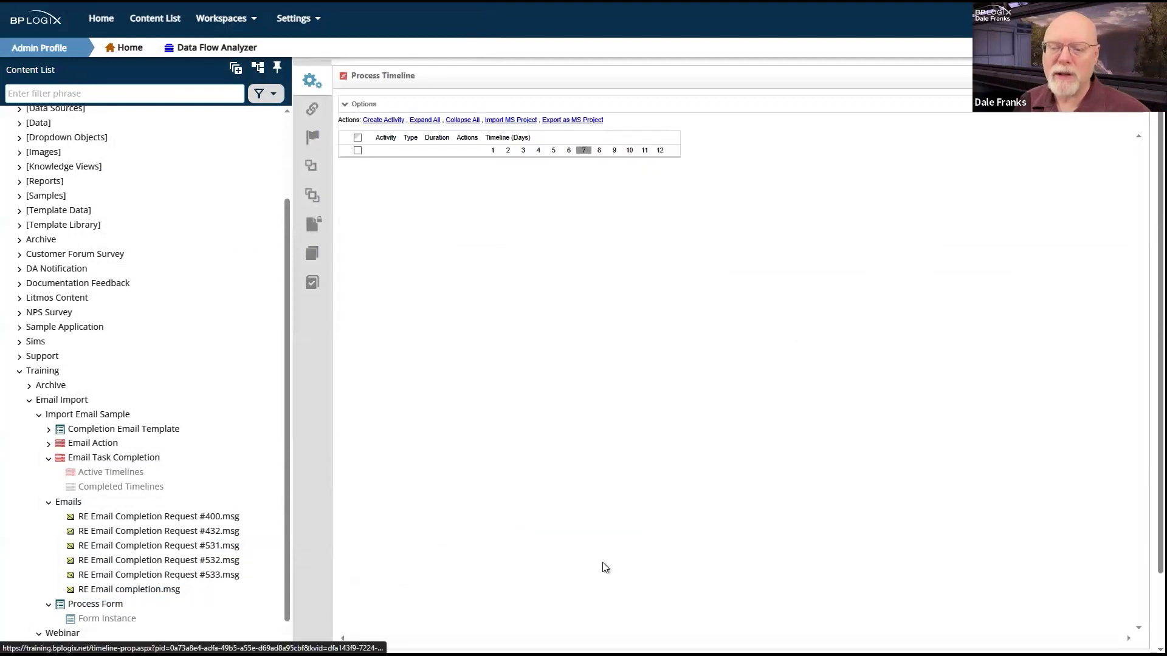
left_click(383, 120)
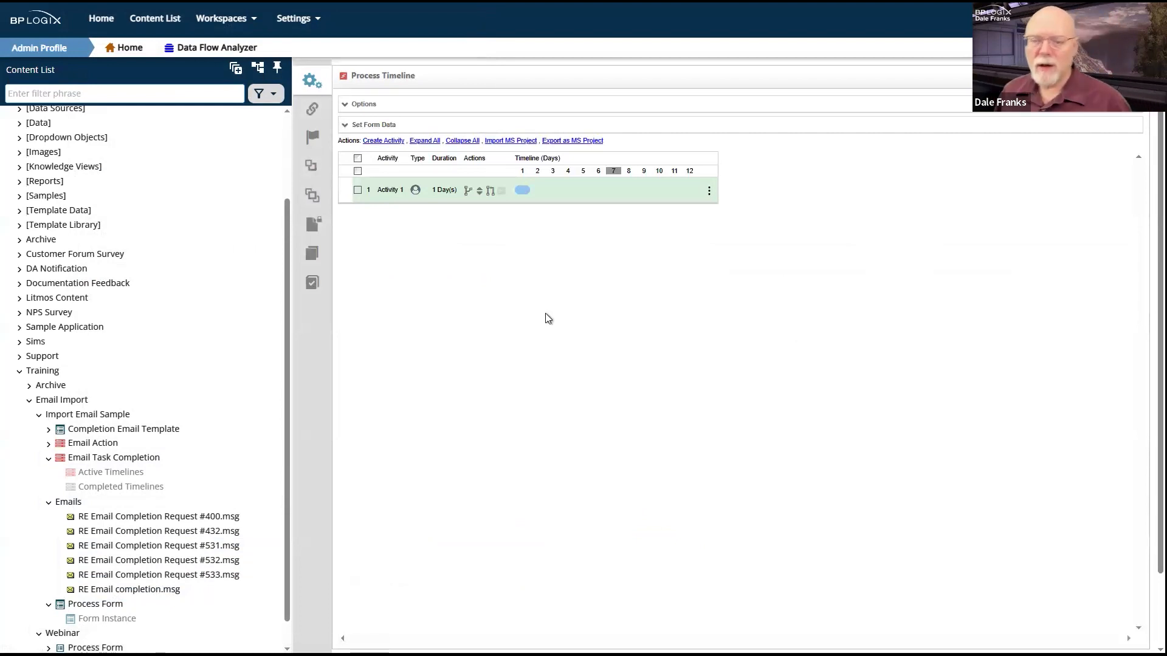
Step: Add a result named "Approve" to the timeline's Activity 1
left_click(395, 193)
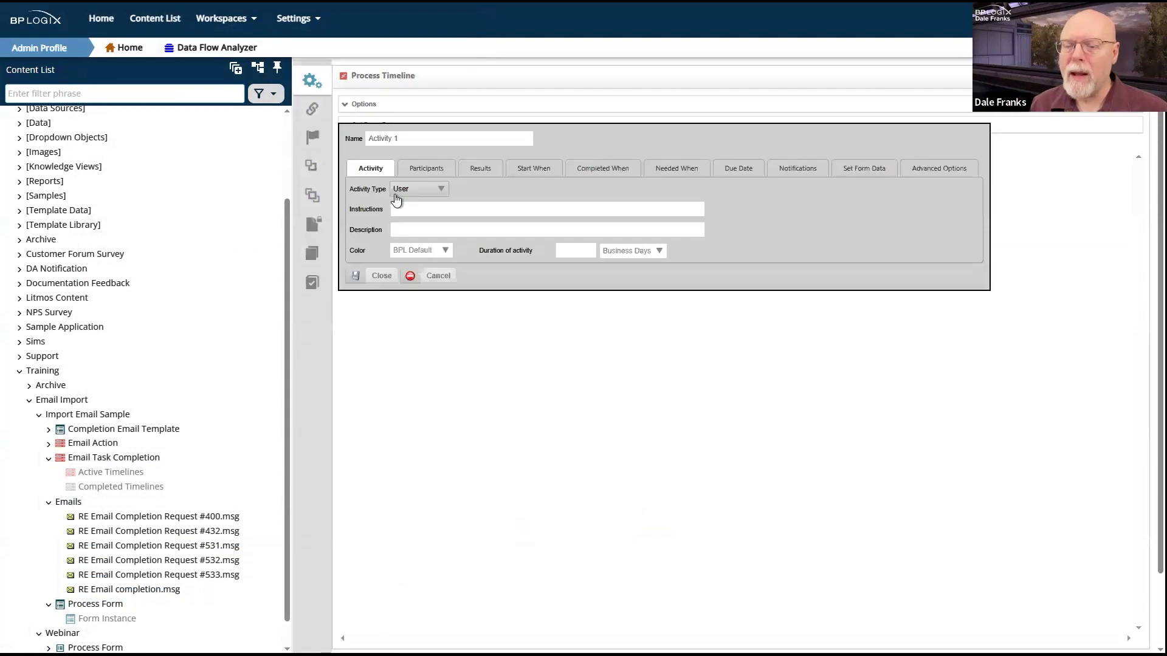
left_click(438, 170)
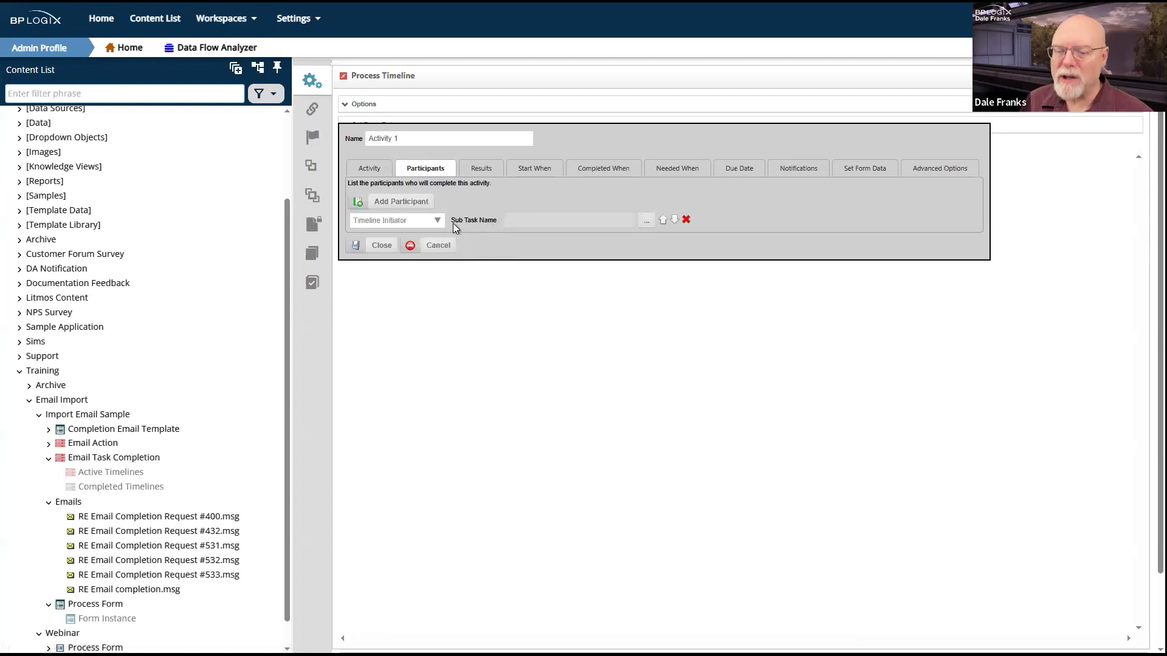
left_click(480, 169)
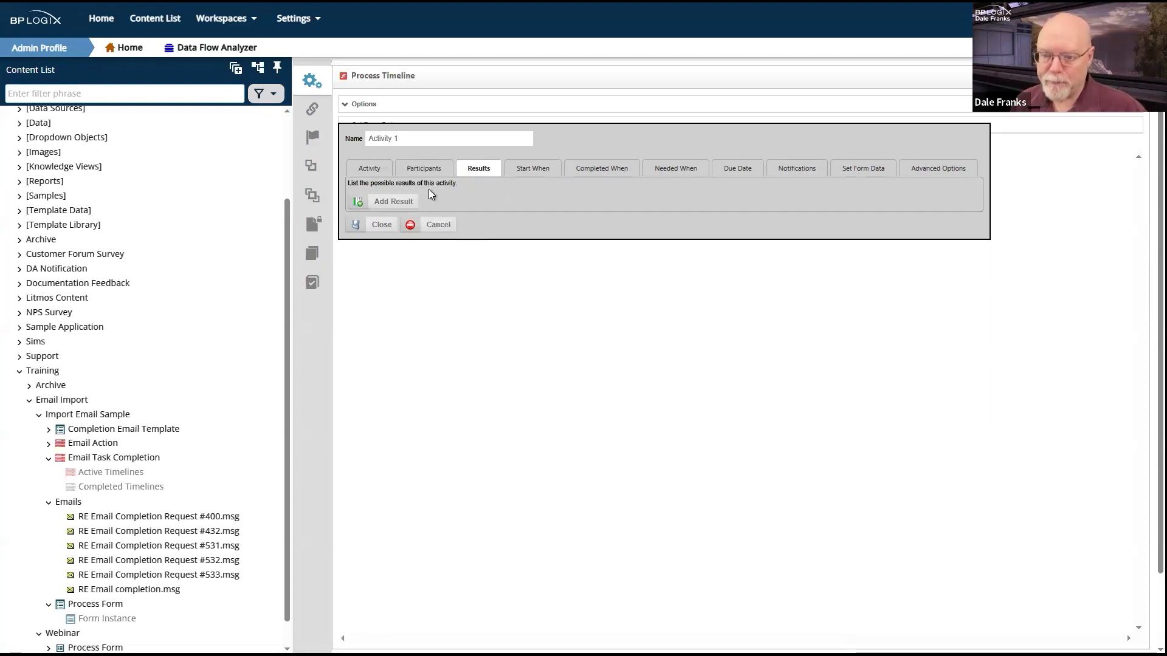
left_click(407, 204)
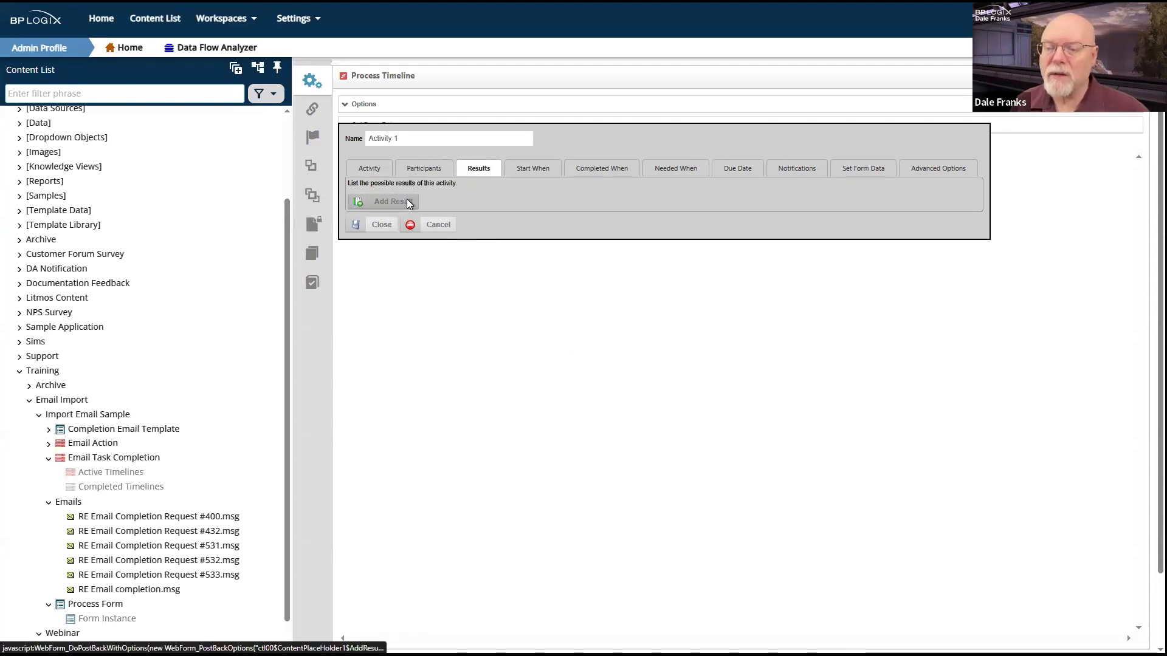
left_click(400, 223)
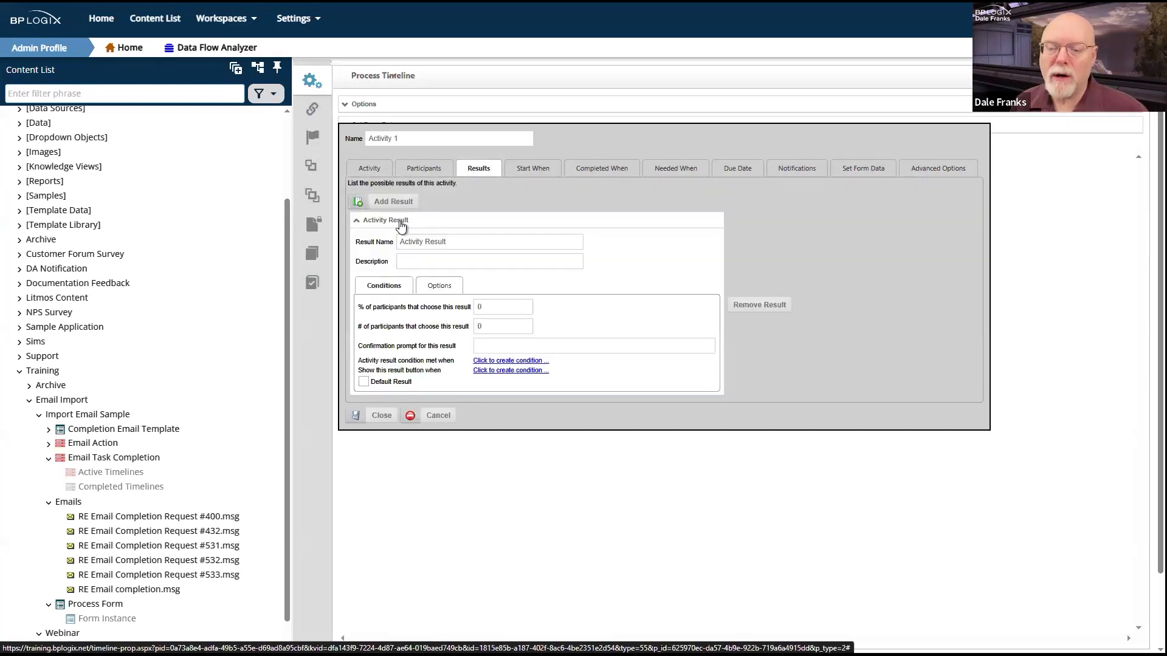
left_click_drag(476, 243, 357, 253)
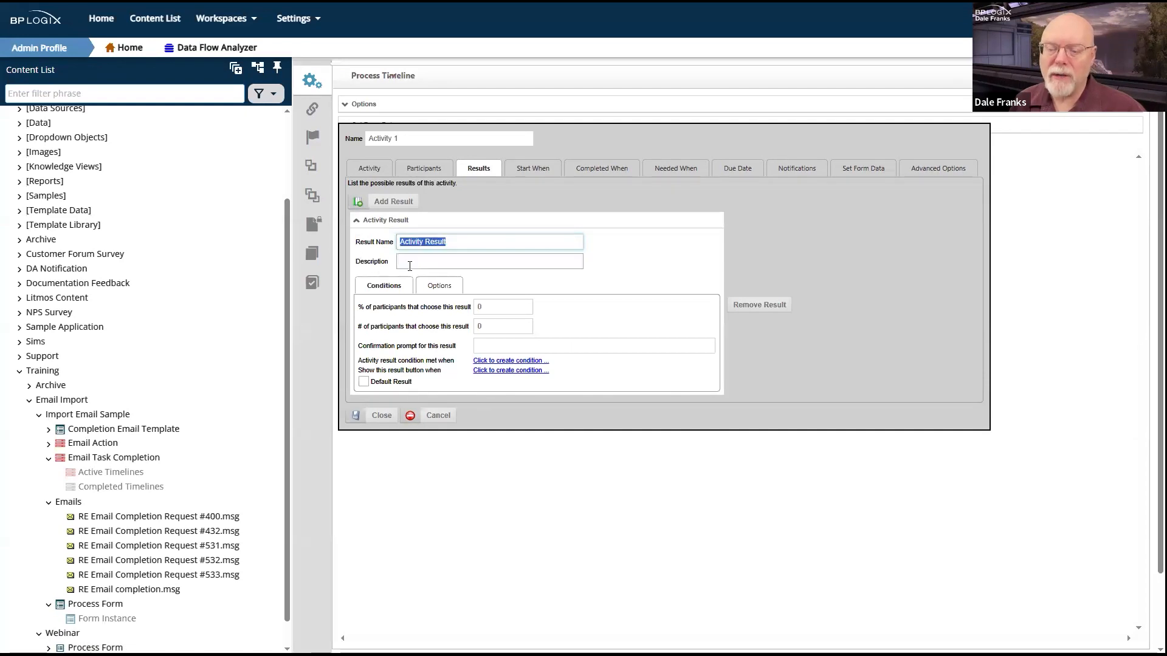
type("Approve")
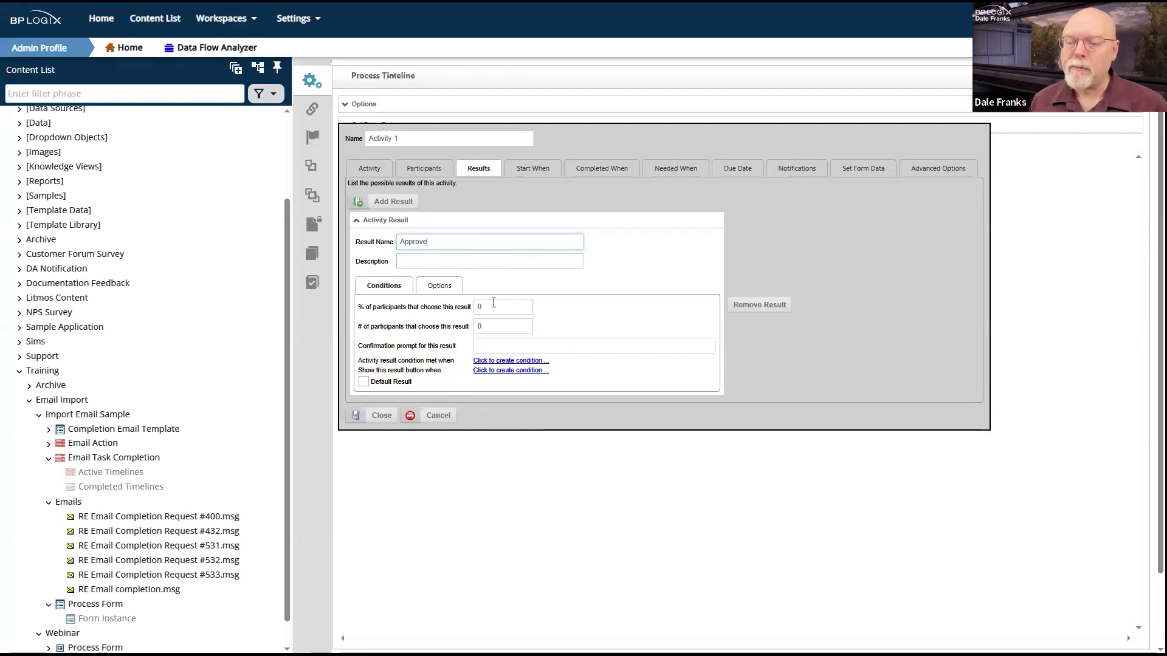
Step: Enter "Approve, Approved," as the Approve result's optional strings for email complete
left_click(441, 287)
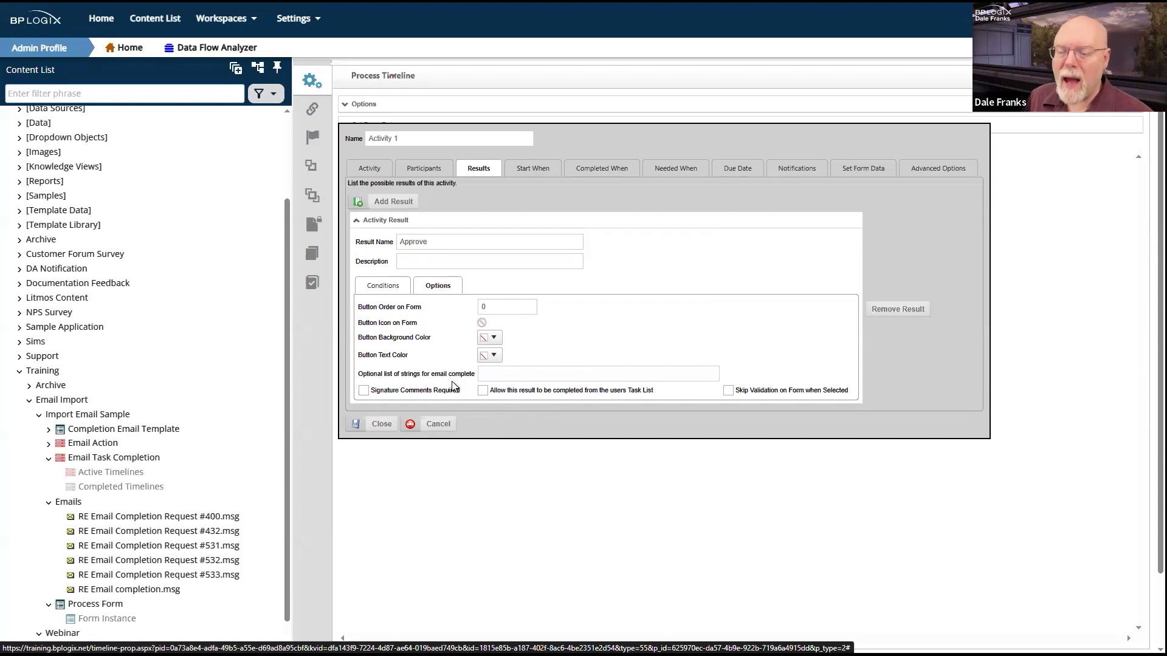
left_click_drag(475, 374, 359, 380)
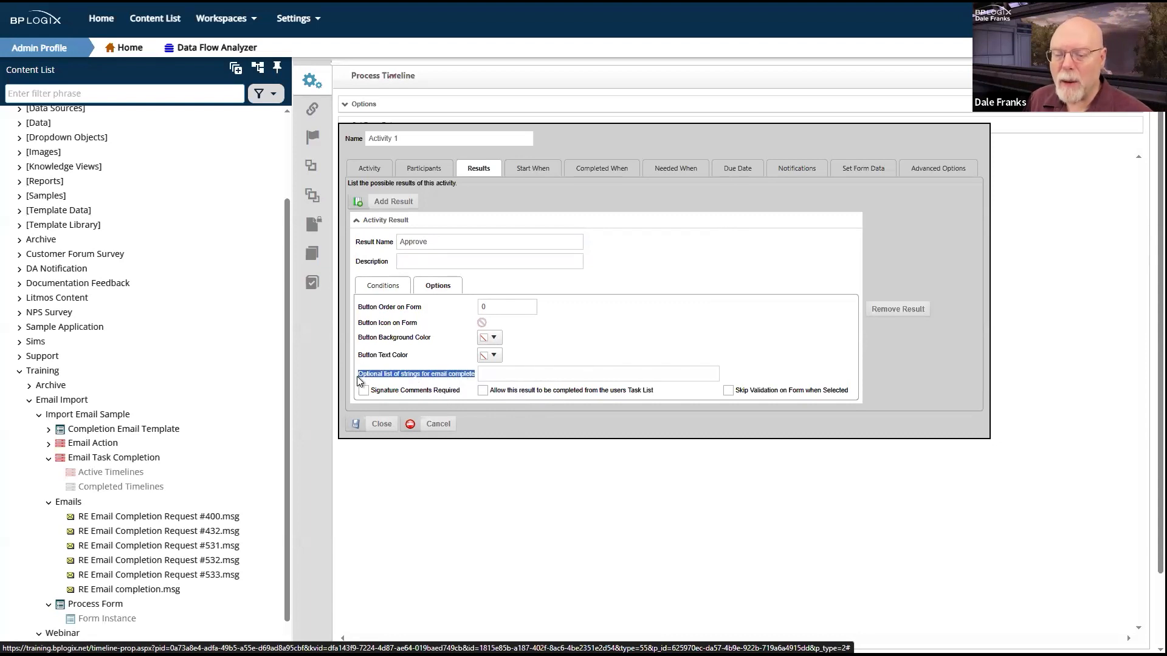
left_click(711, 373)
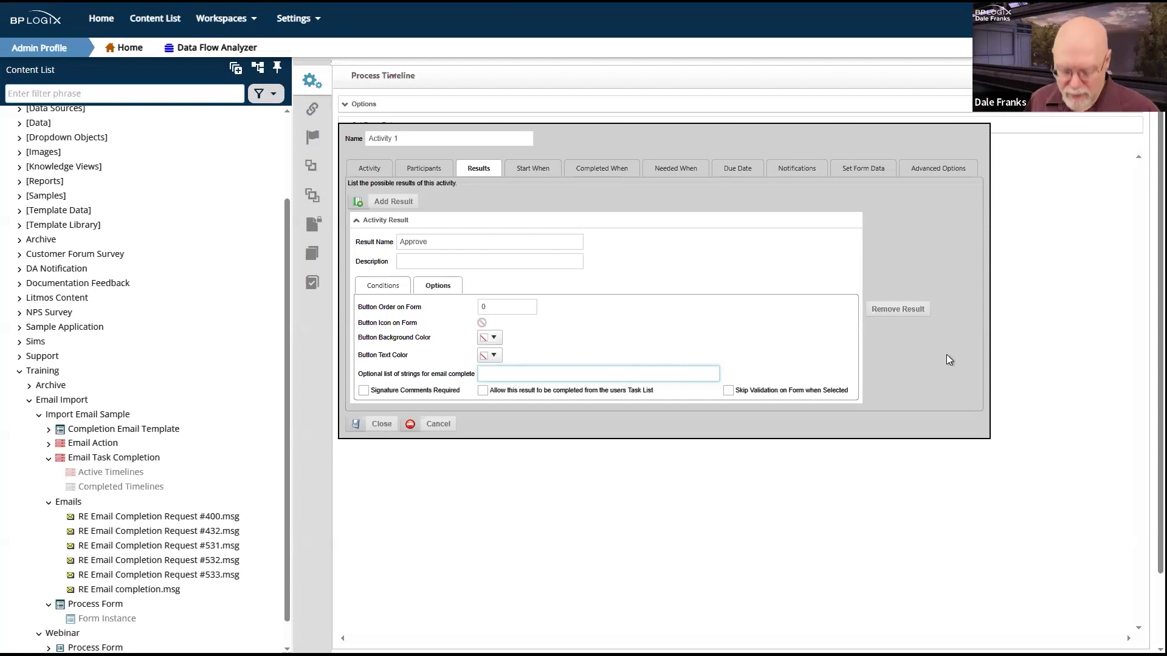
type("prove")
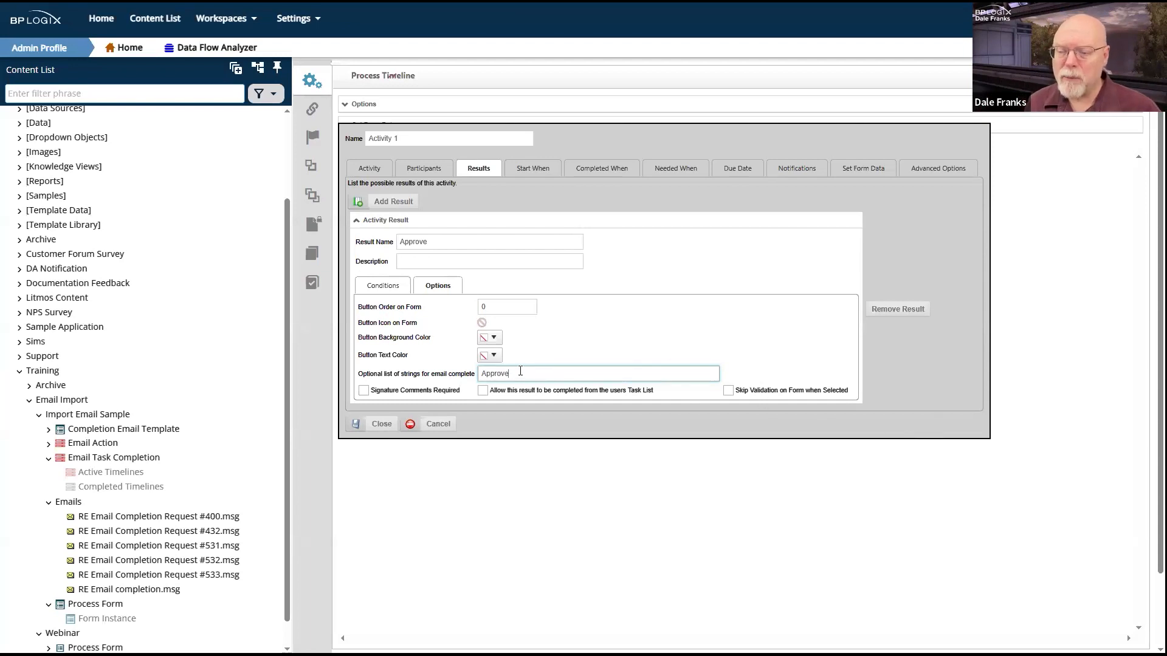
double_click(496, 373)
key("ctrl+c")
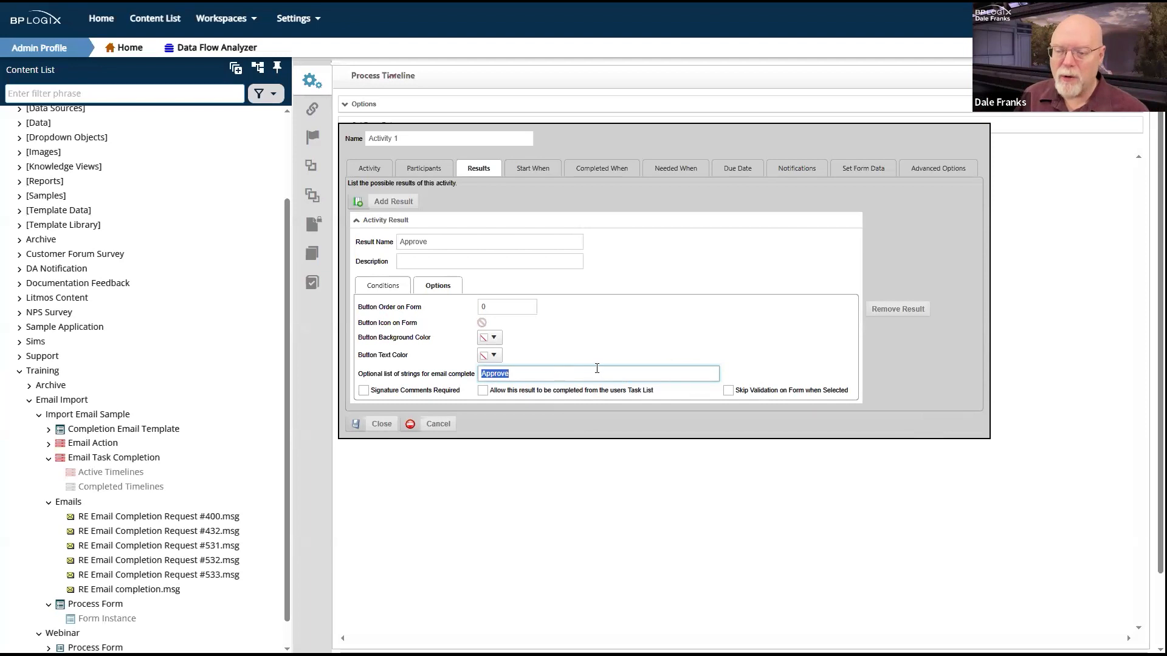
left_click(549, 369)
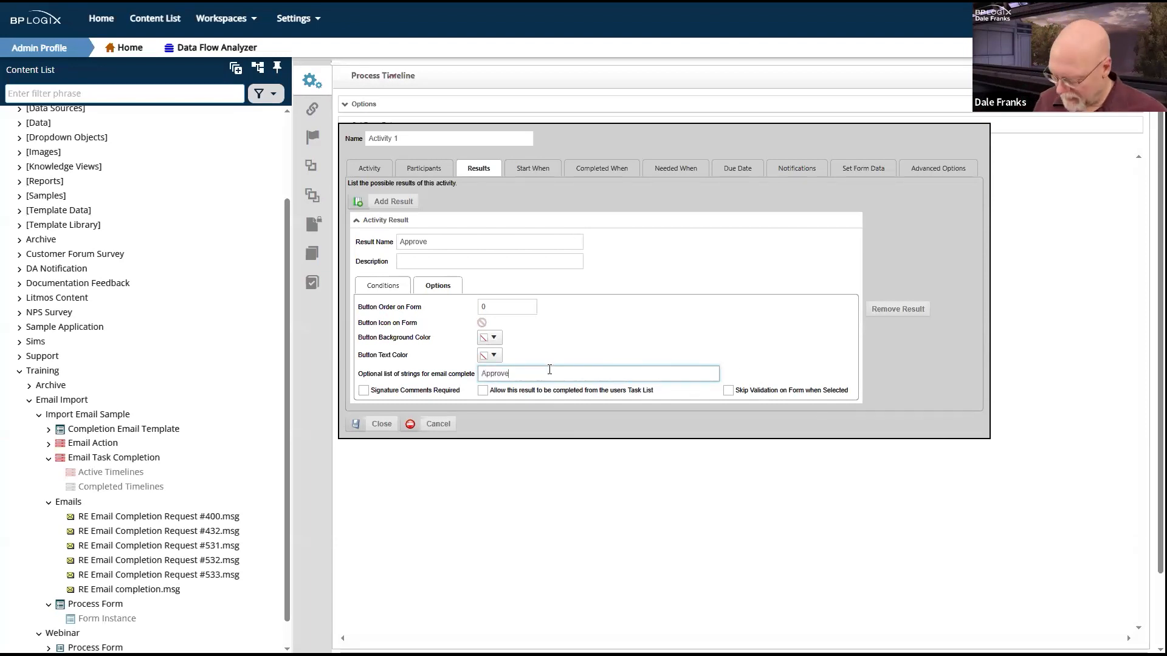
type(",")
key("ctrl+v")
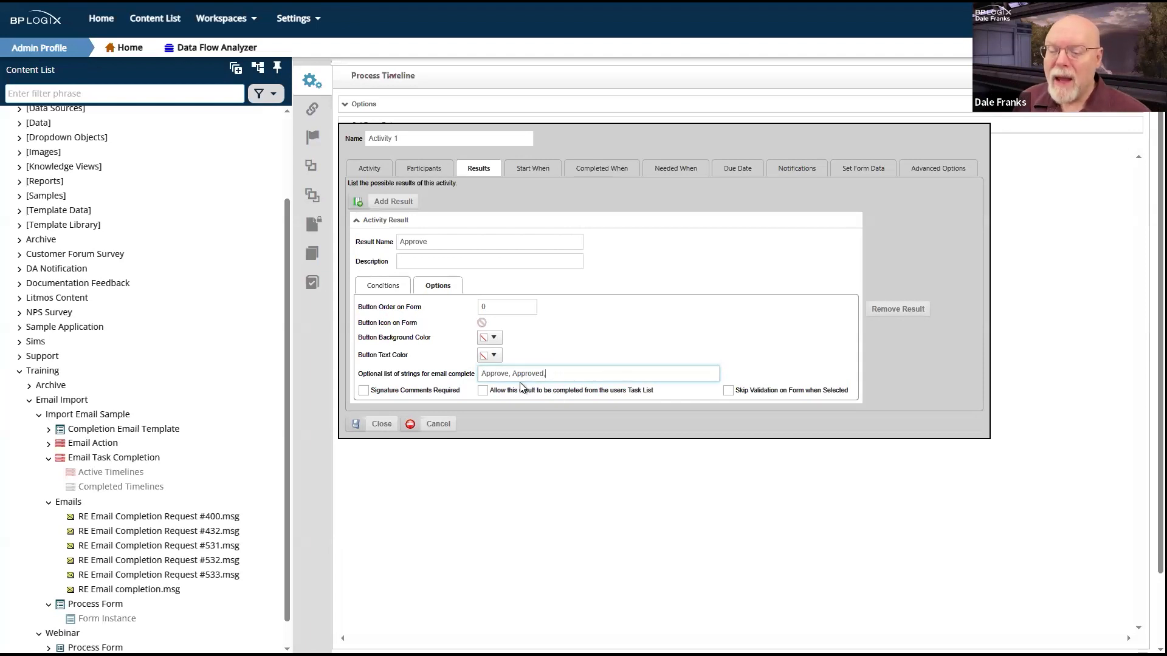
double_click(528, 373)
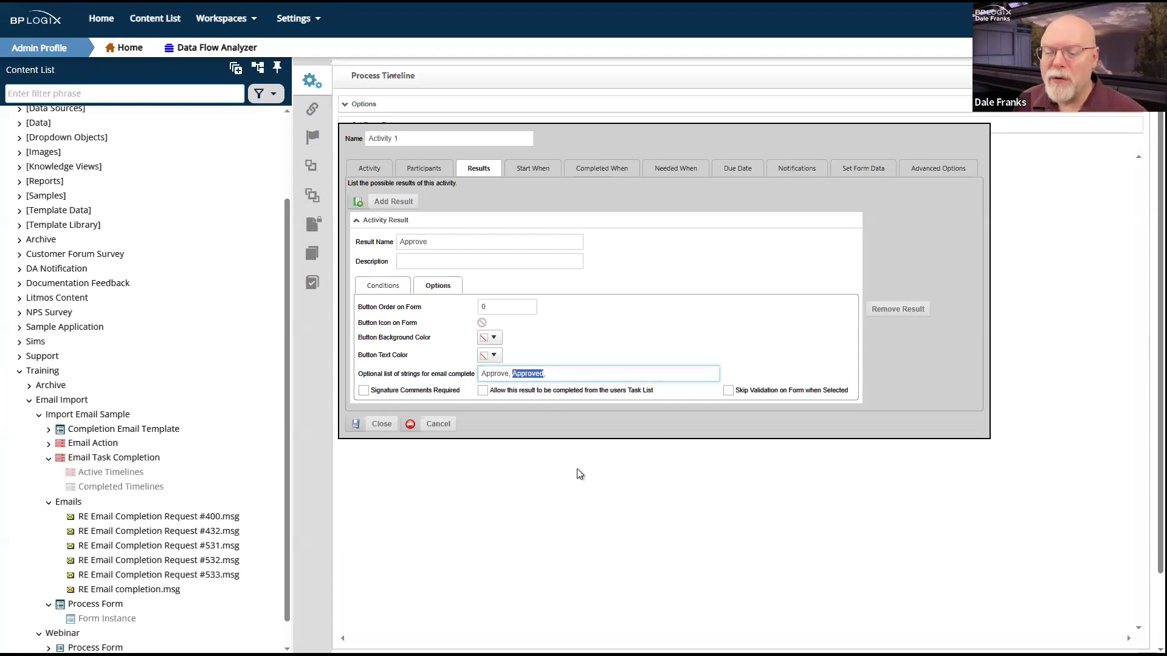
double_click(495, 373)
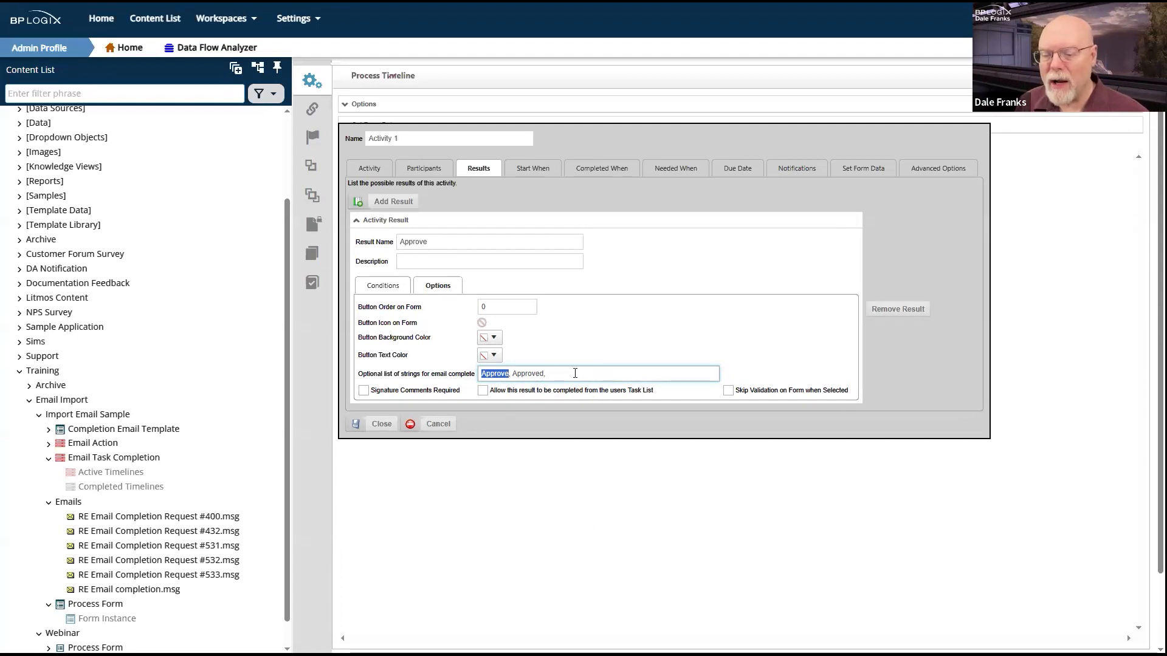
double_click(527, 373)
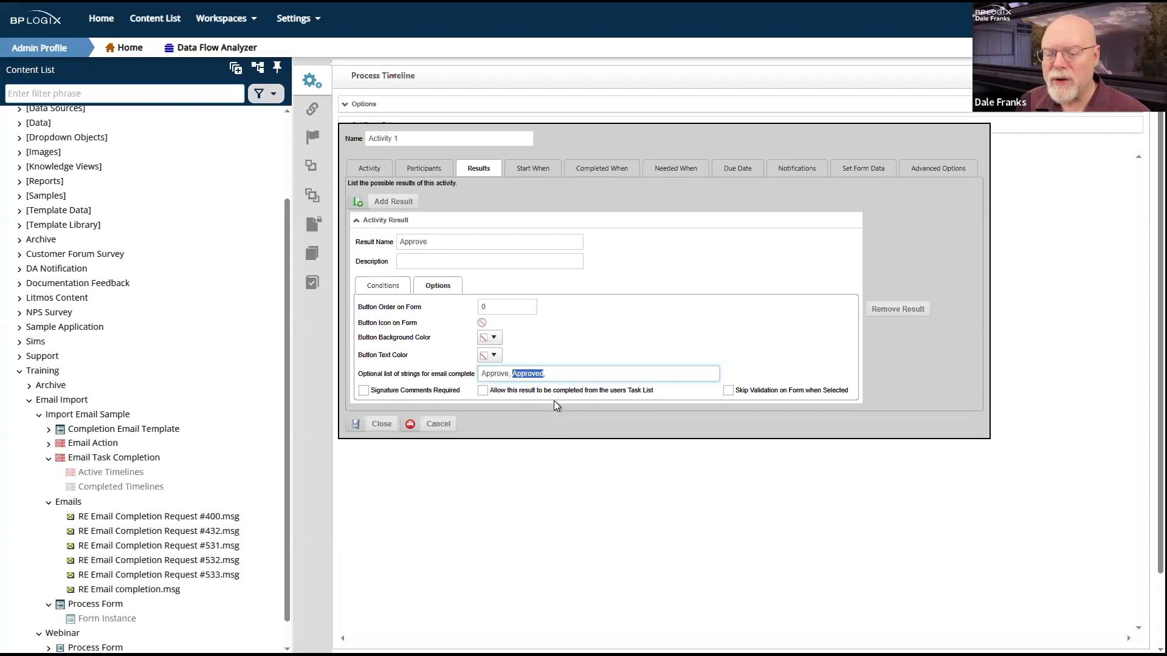
double_click(495, 374)
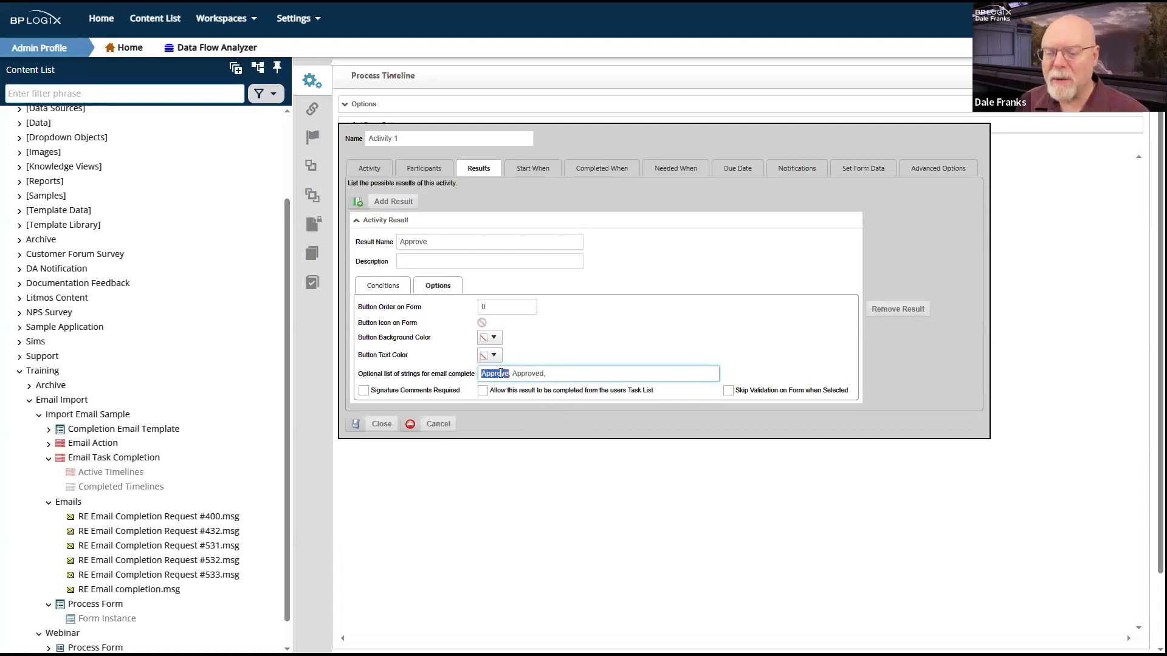
Step: Extend the Approve result's email complete strings with "Yes, Sure, OK"
left_click(594, 373)
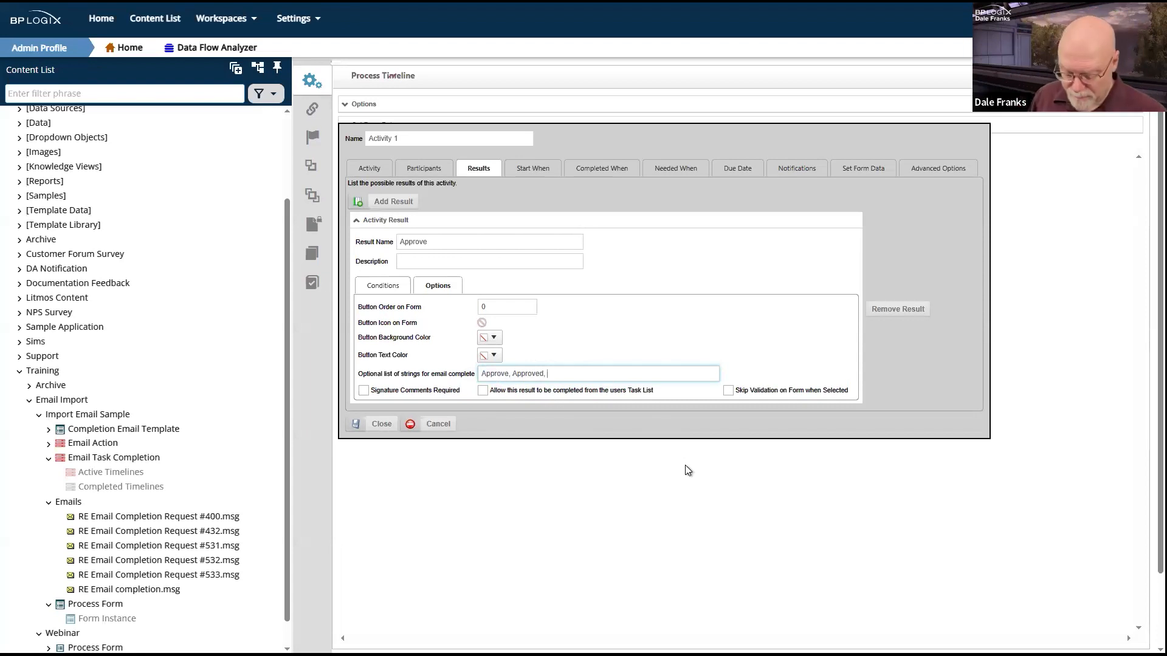
type("Yes,")
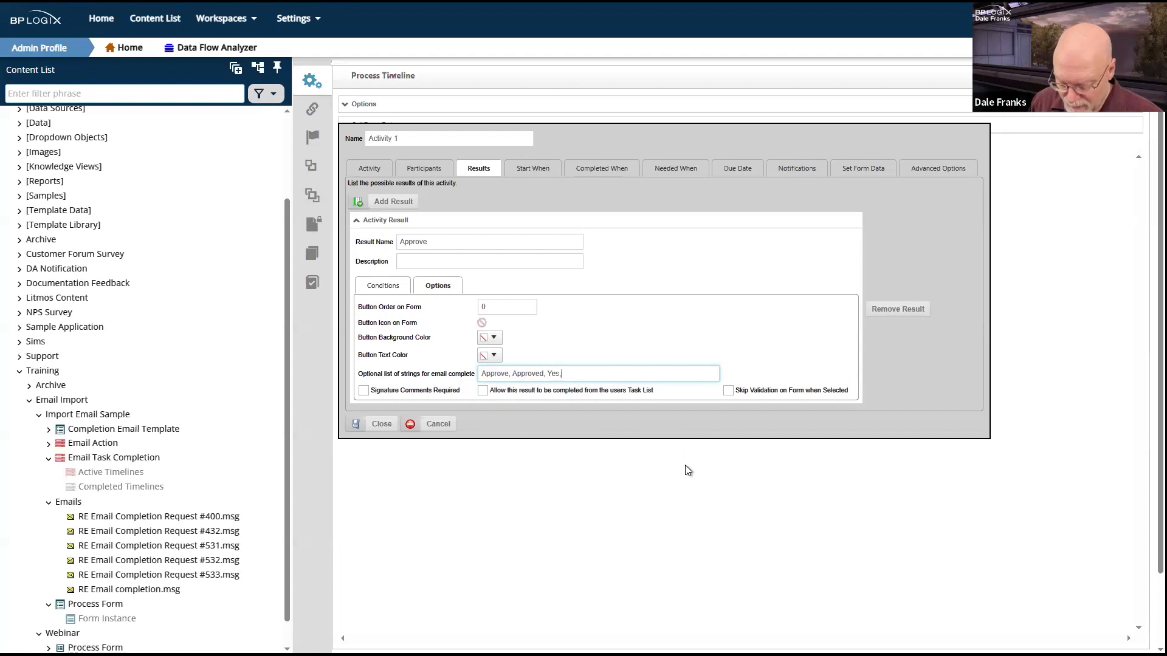
type(" Su")
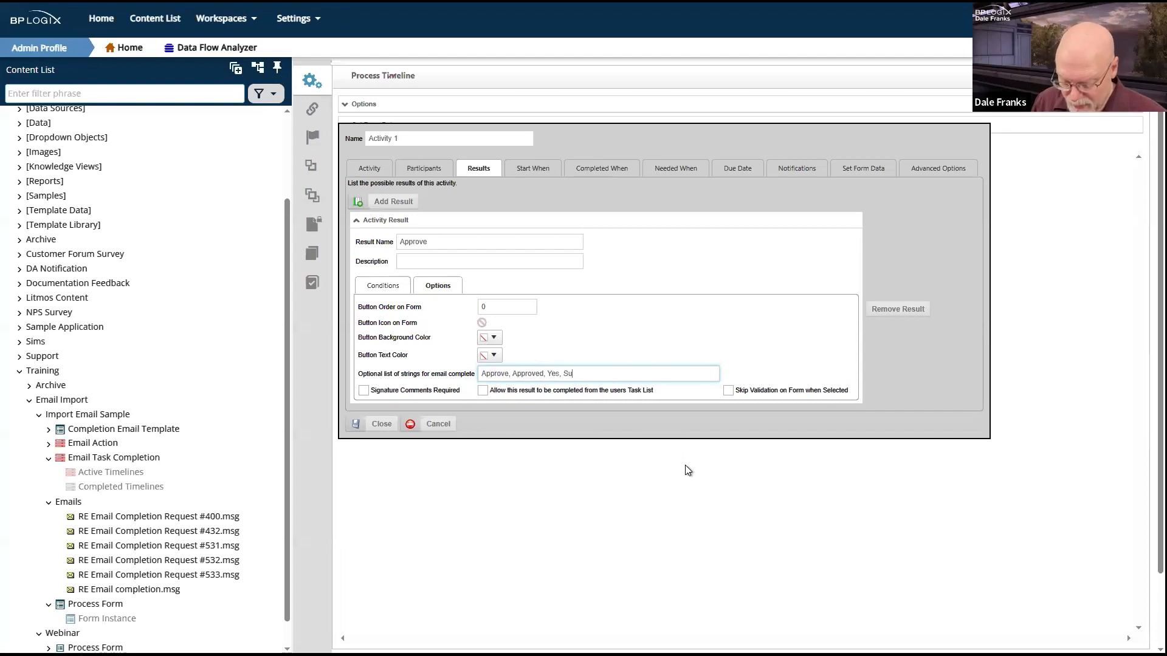
type("re, OK")
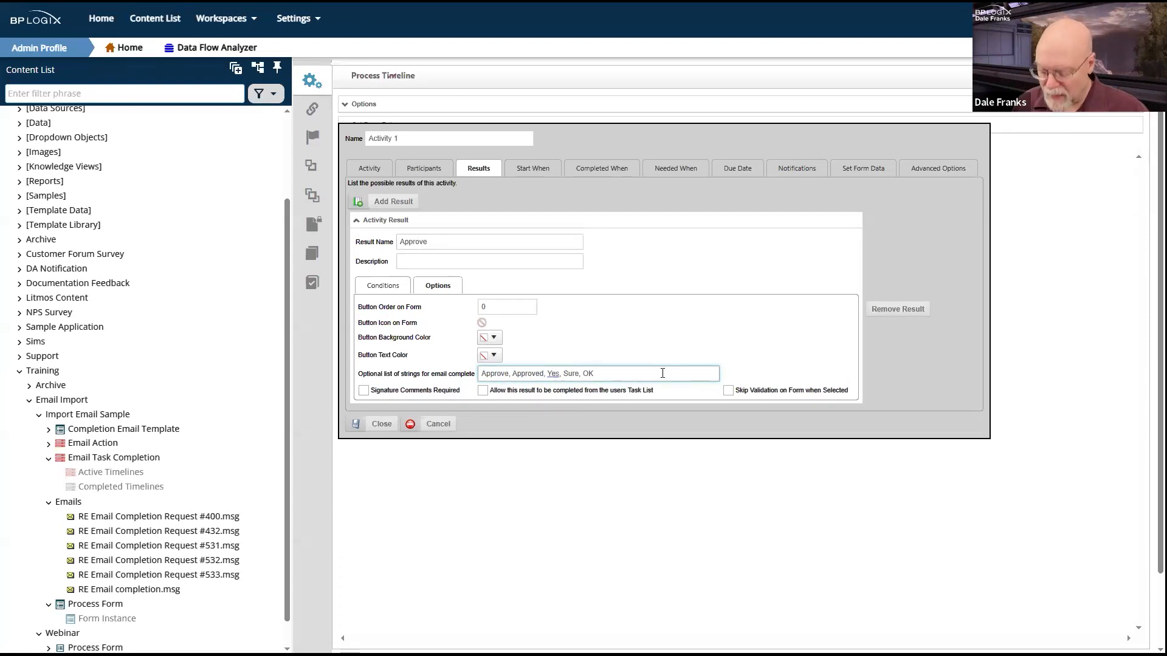
left_click(641, 370)
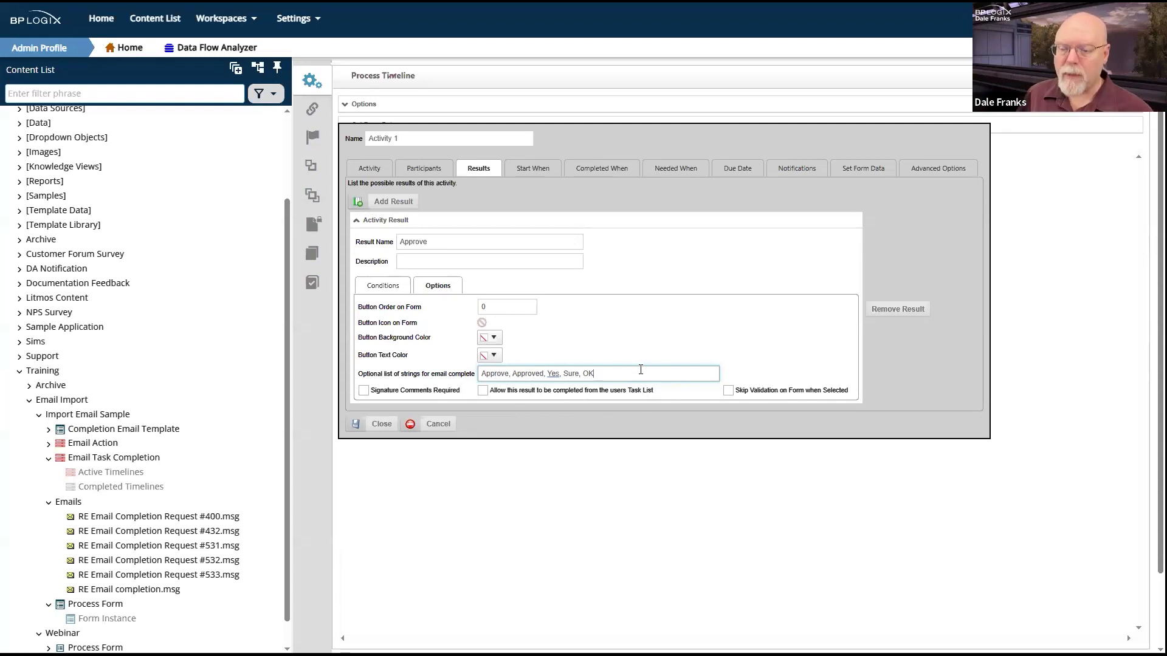
double_click(565, 373)
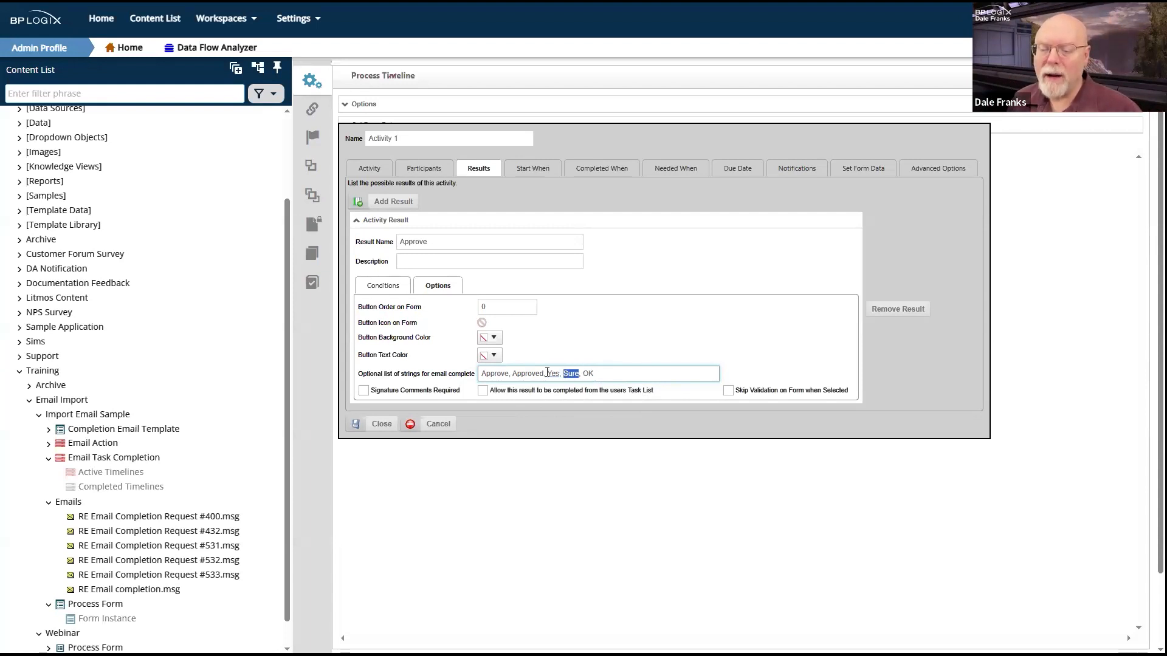
left_click(556, 372)
double_click(523, 374)
double_click(494, 373)
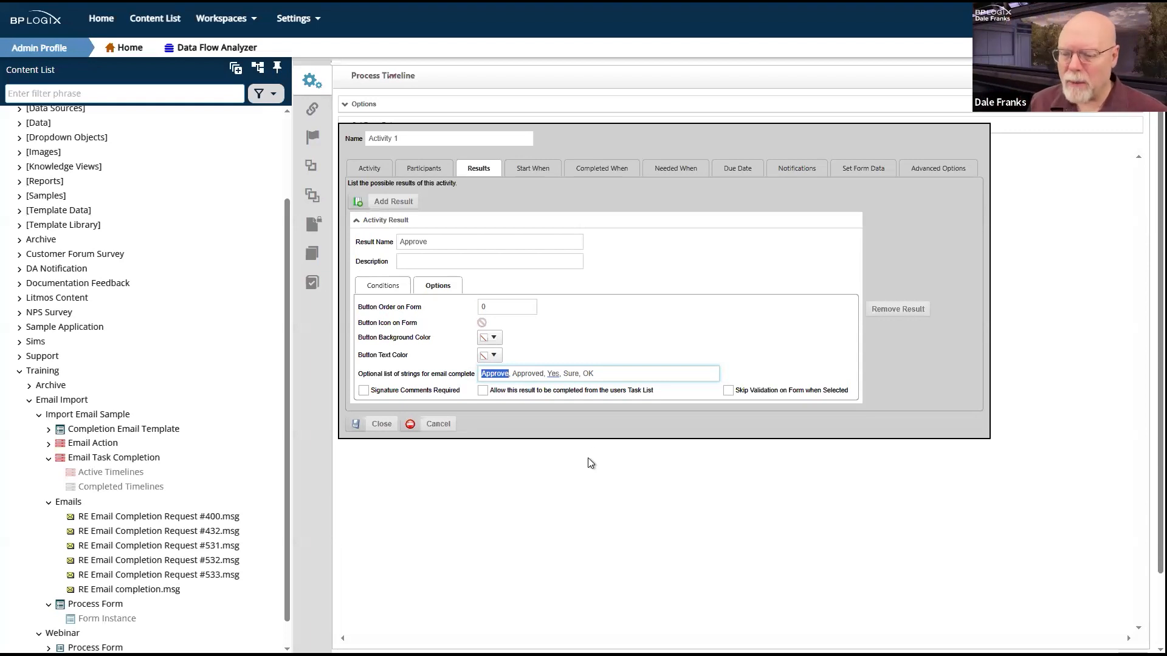
Step: Add a second result to Activity 1 and name it "Deny"
left_click(405, 204)
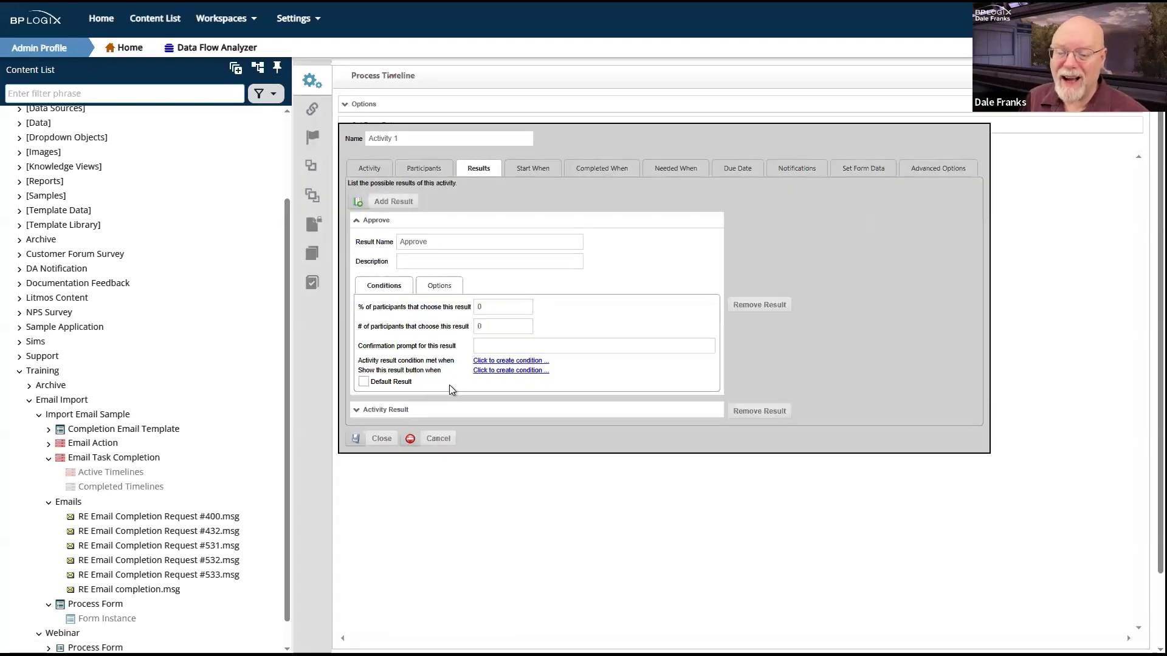
left_click(407, 411)
left_click_drag(480, 431, 351, 427)
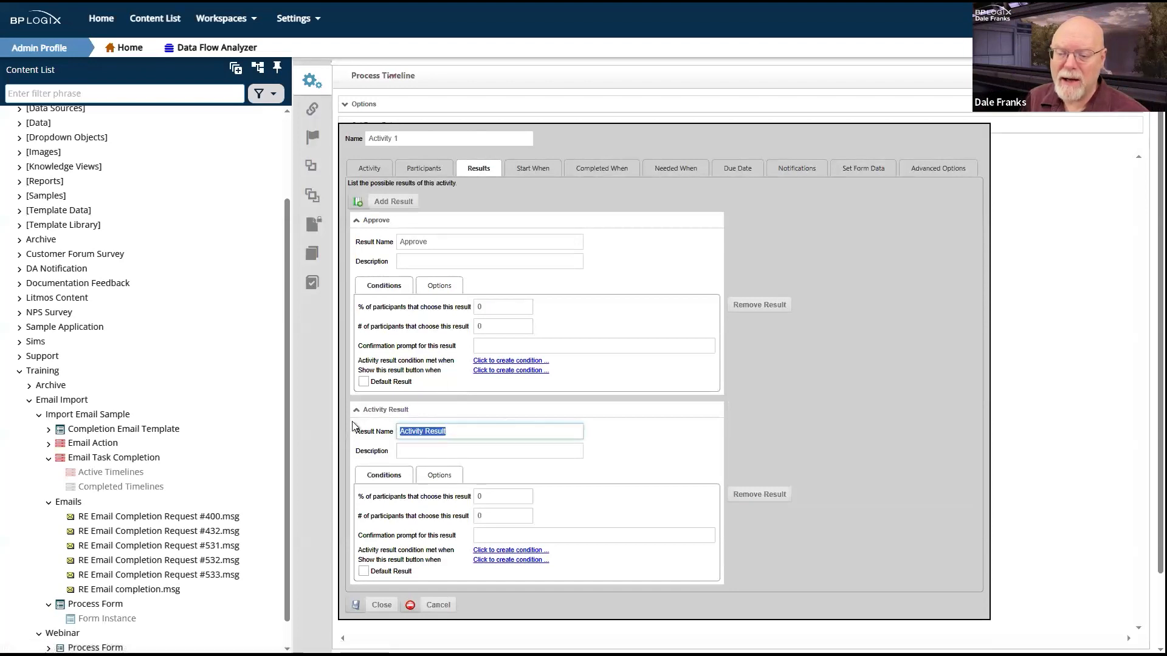
type("Denu")
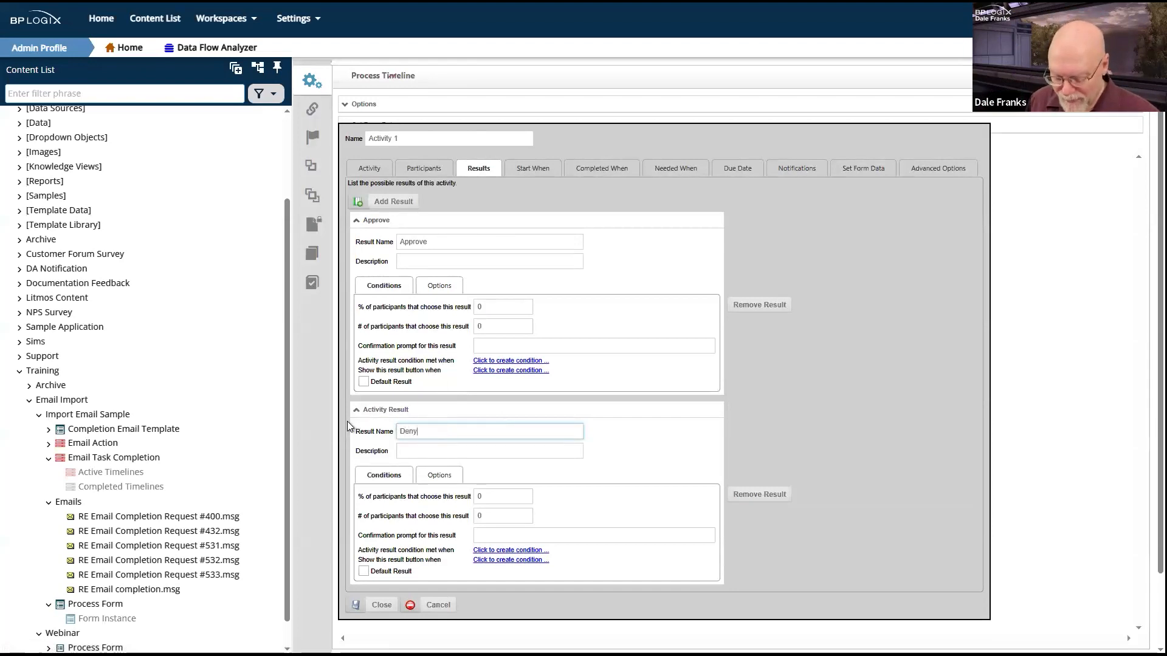
Step: Enter "Deny, Denied, Denial, No, Nope, Uh-uh" as the Deny result's optional strings for email complete
left_click(453, 475)
left_click(531, 558)
type("Deny, Denied")
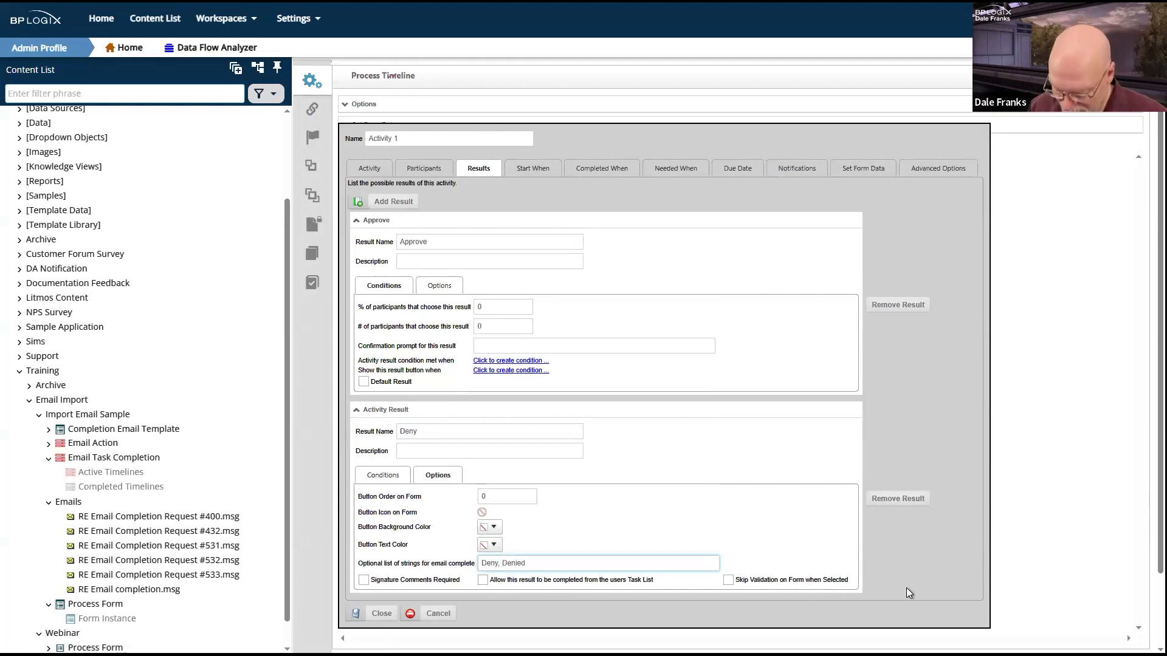
type(",")
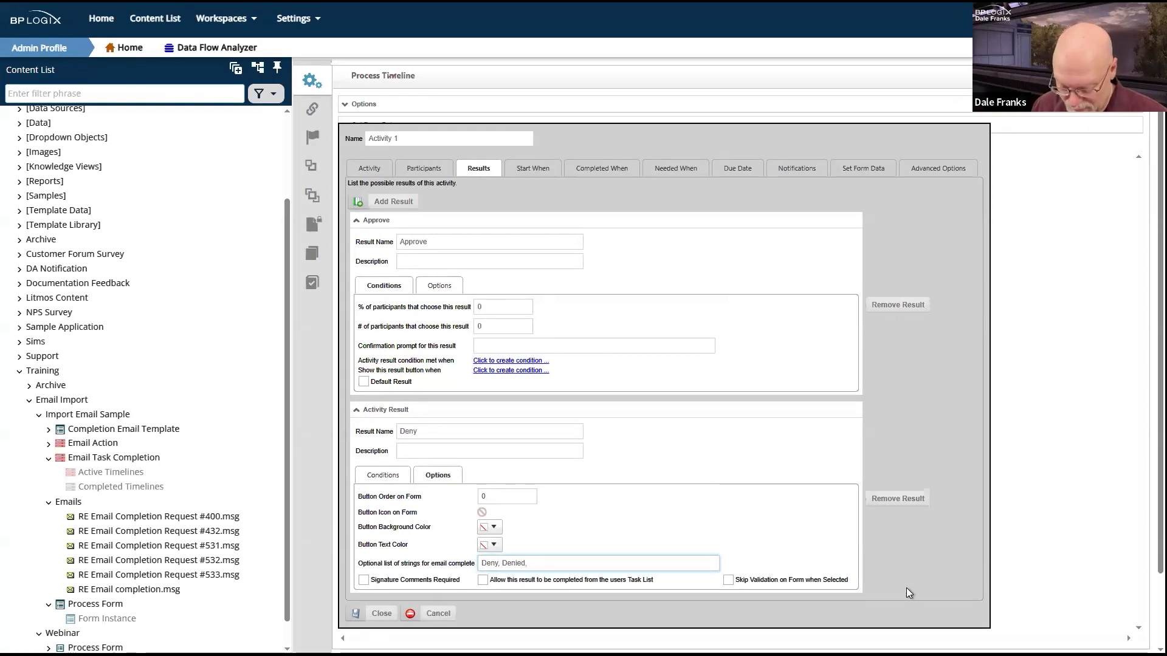
type(" Denial")
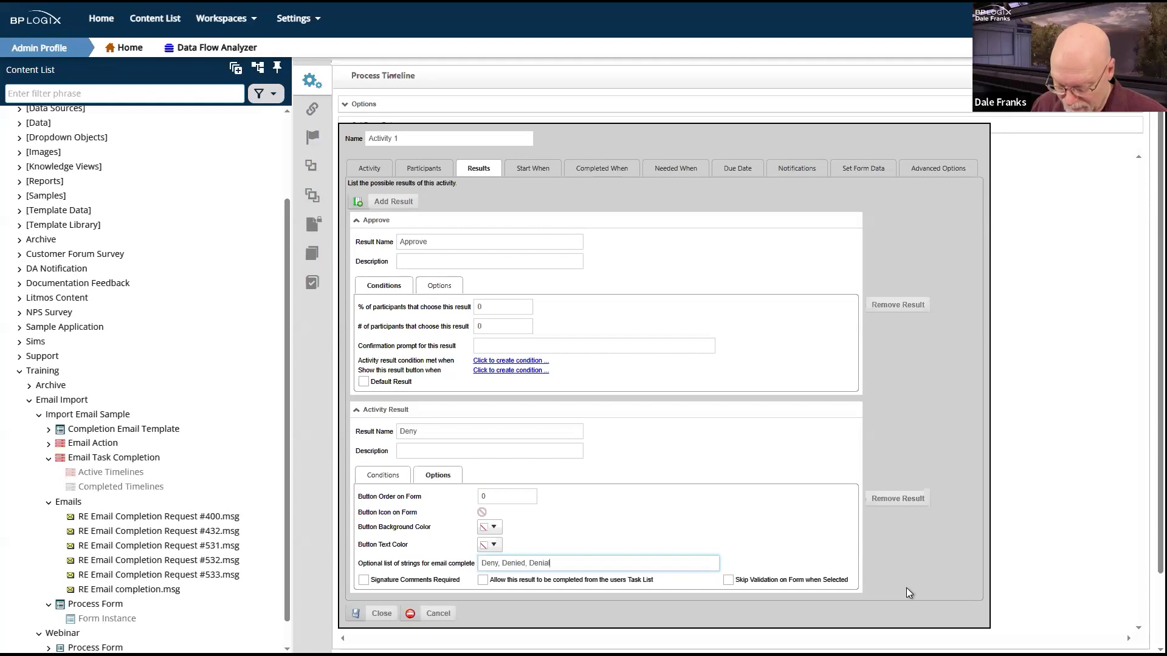
type(", No")
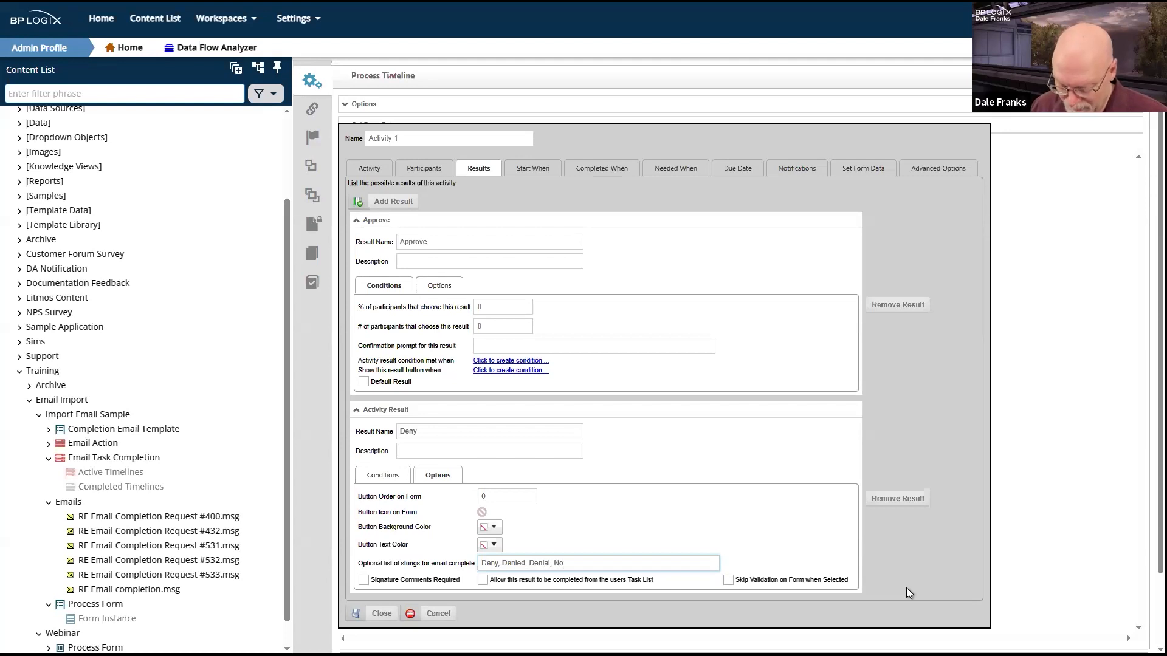
type(", Nope, U")
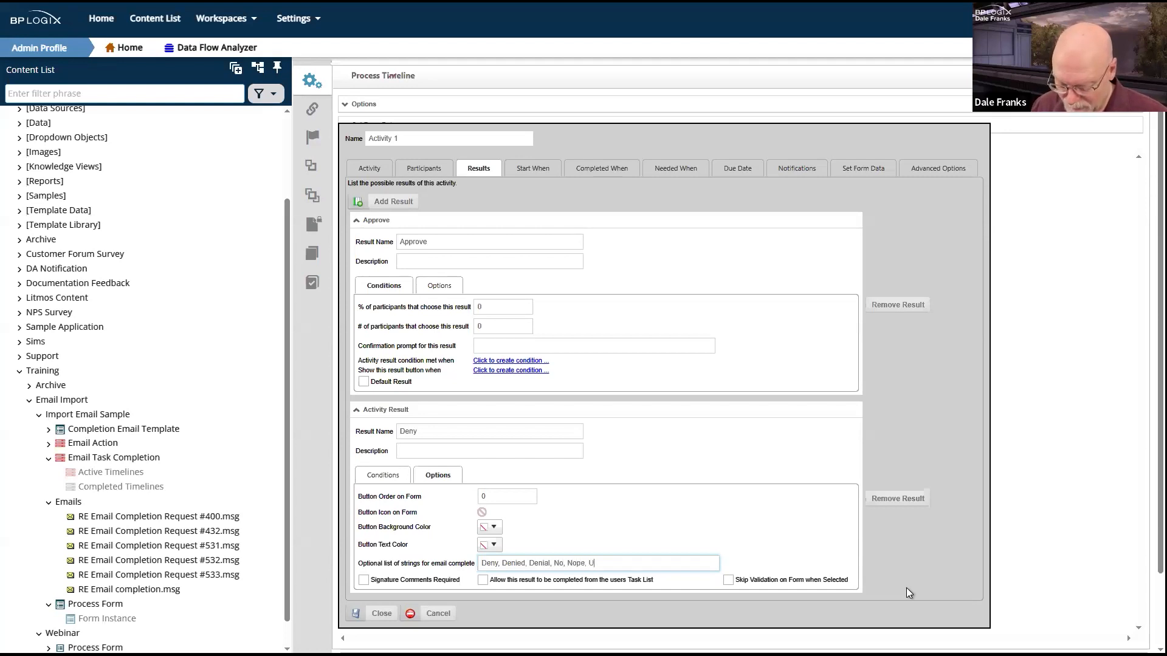
type("h0uh")
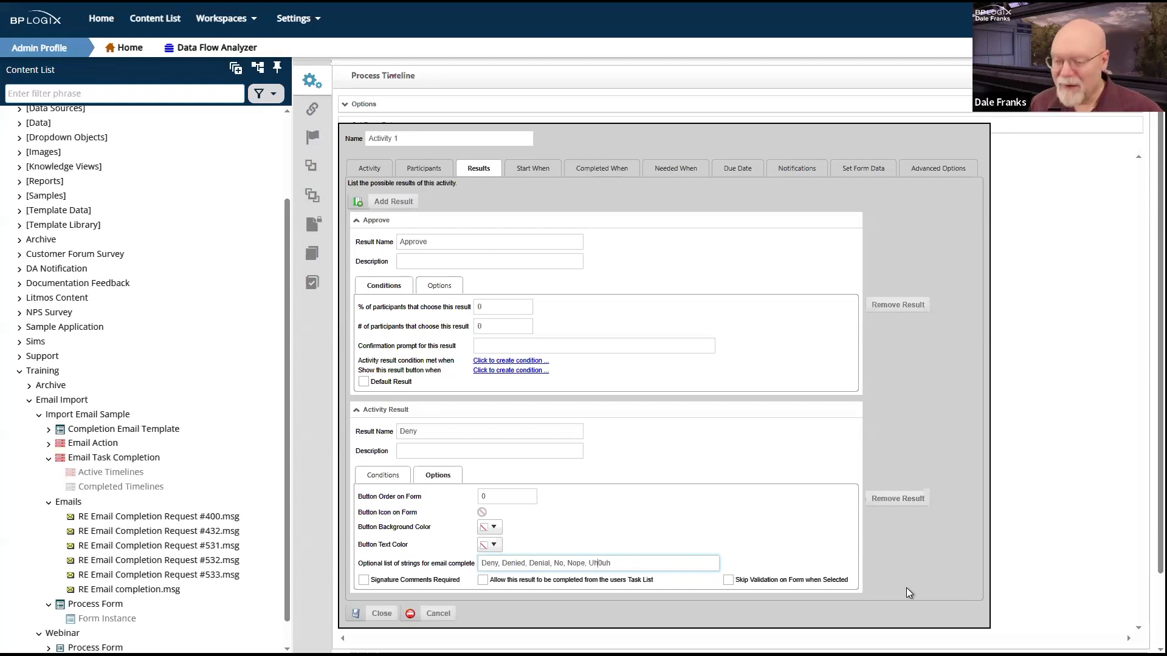
key("BackSpace")
type("-")
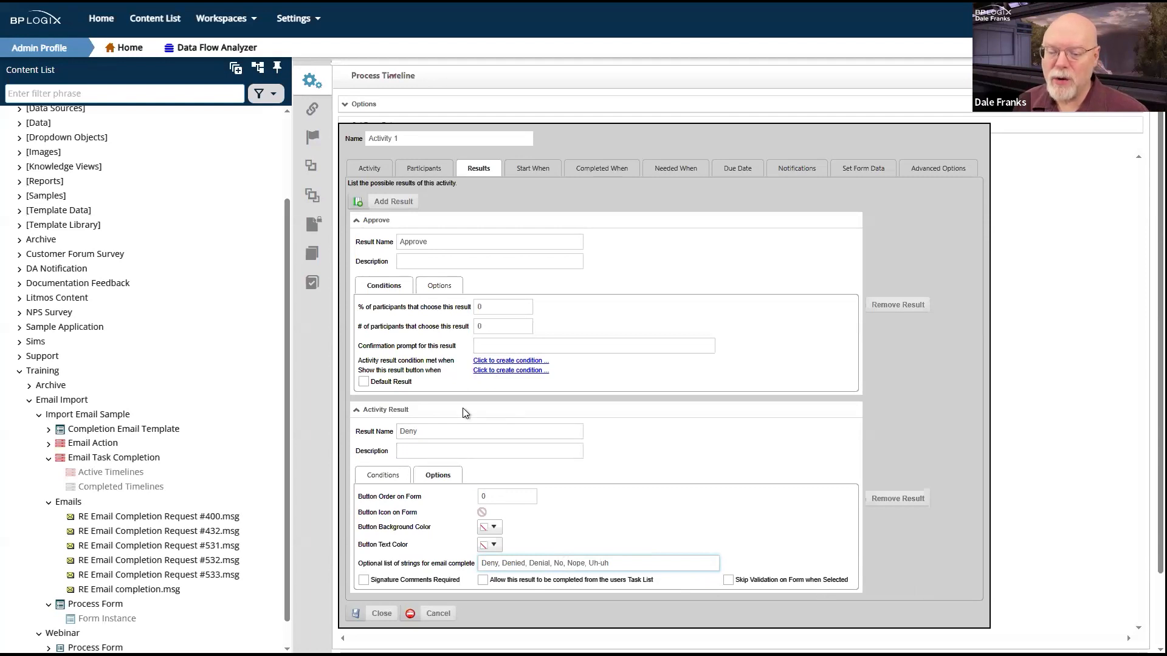
left_click(547, 261)
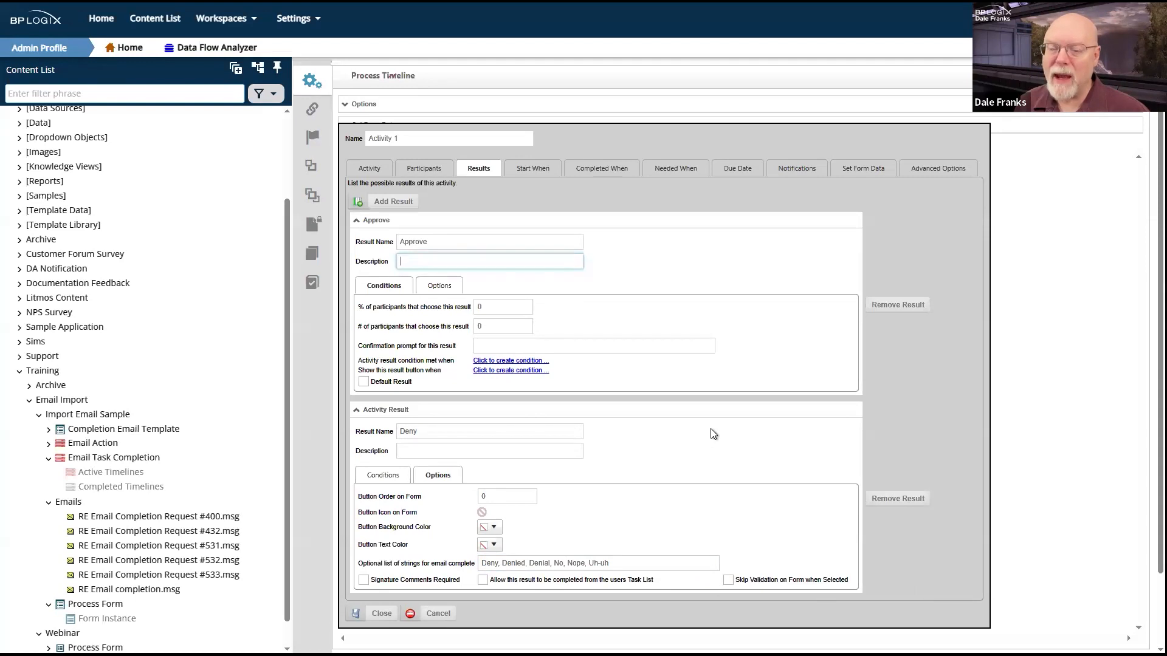
Step: Allow Activity 1's task to be completed from email in its advanced options
left_click(930, 172)
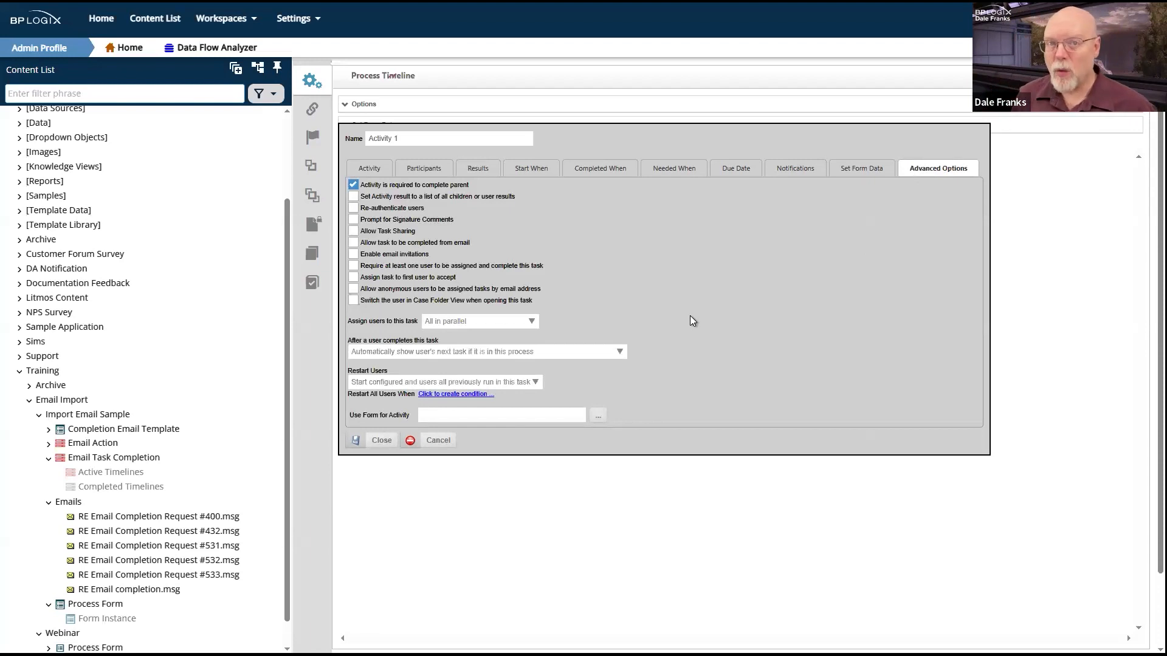
left_click(354, 243)
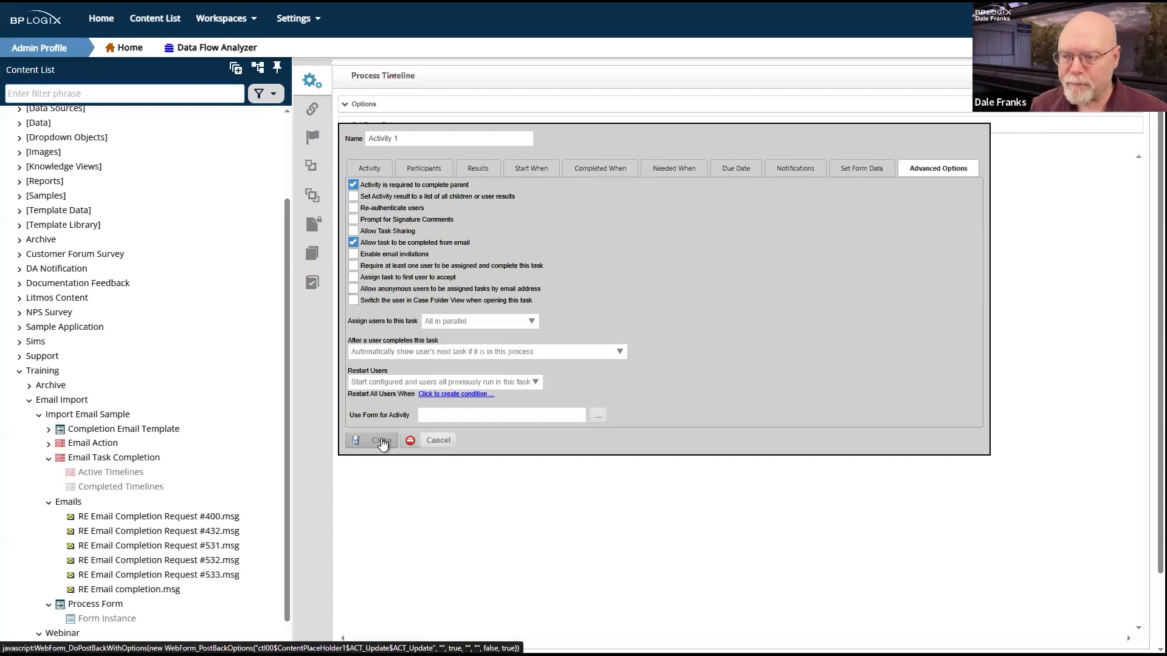
Step: Review the Approve result's email complete strings, then close Activity 1 and save the Process Timeline
left_click(478, 169)
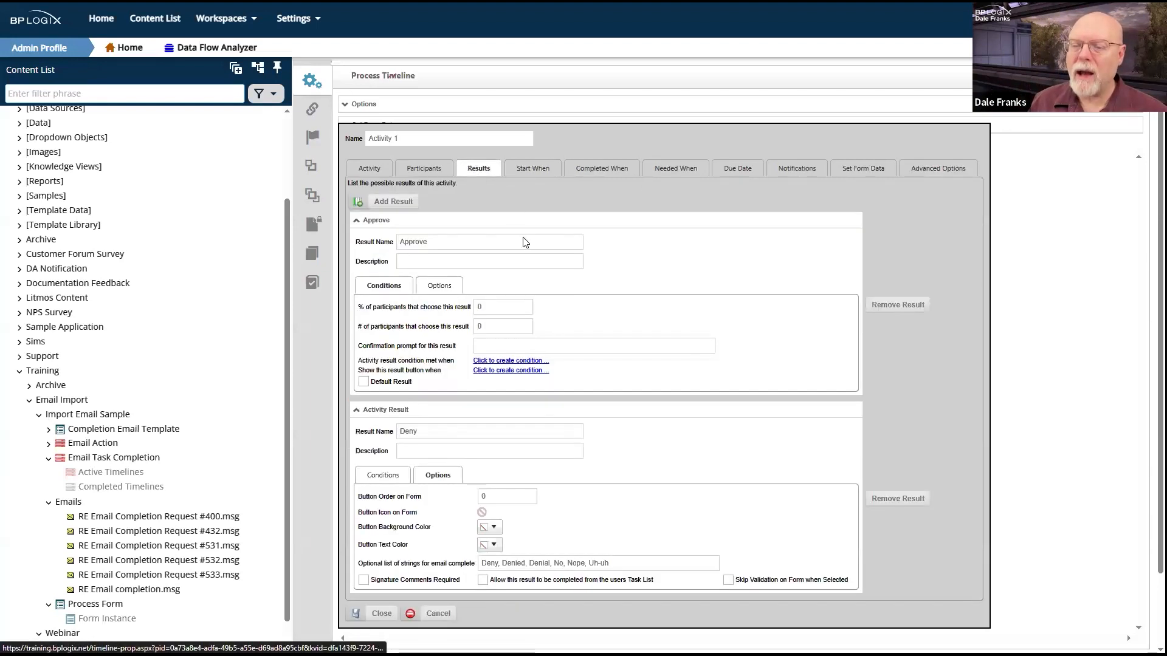
left_click(440, 286)
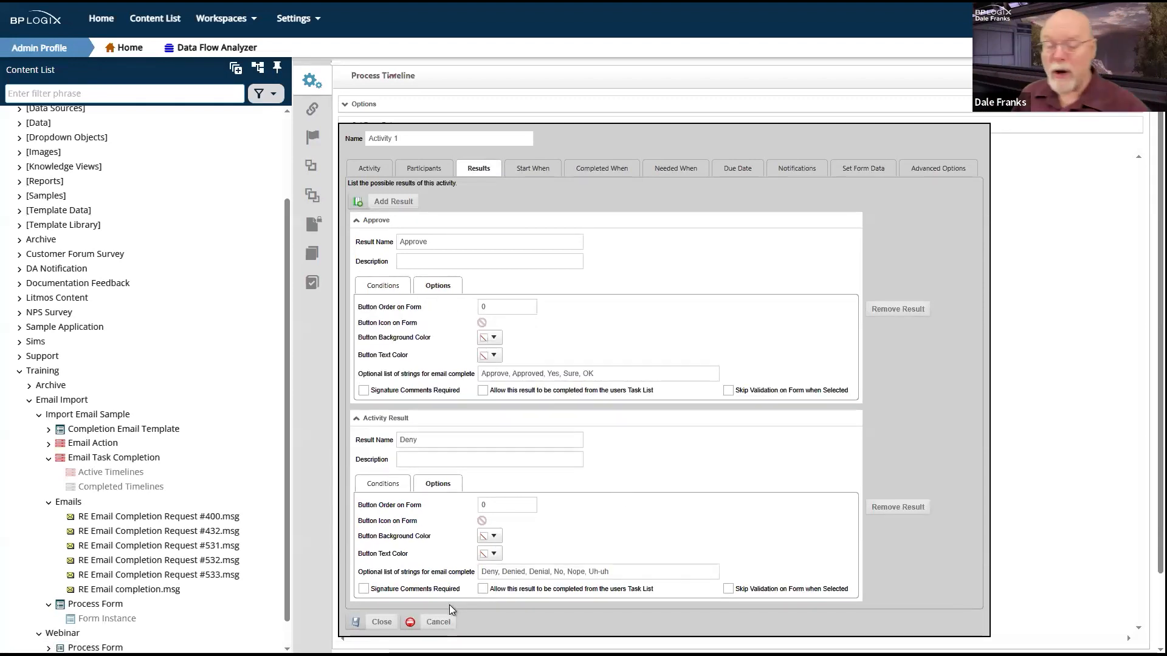
left_click(381, 626)
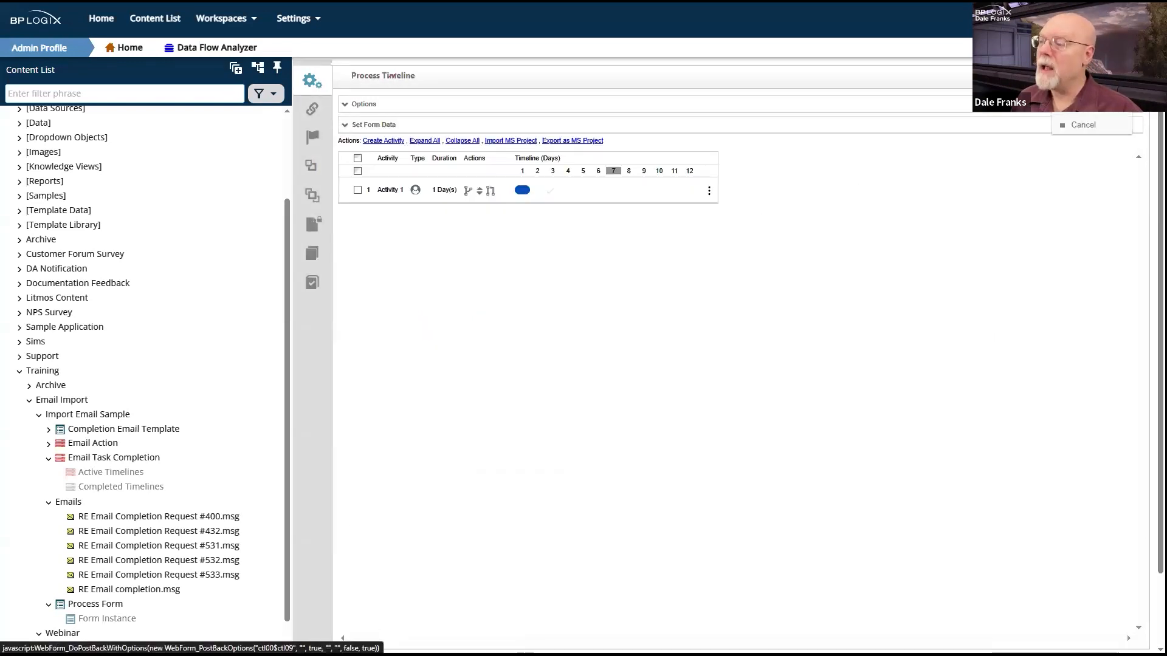
left_click(1084, 97)
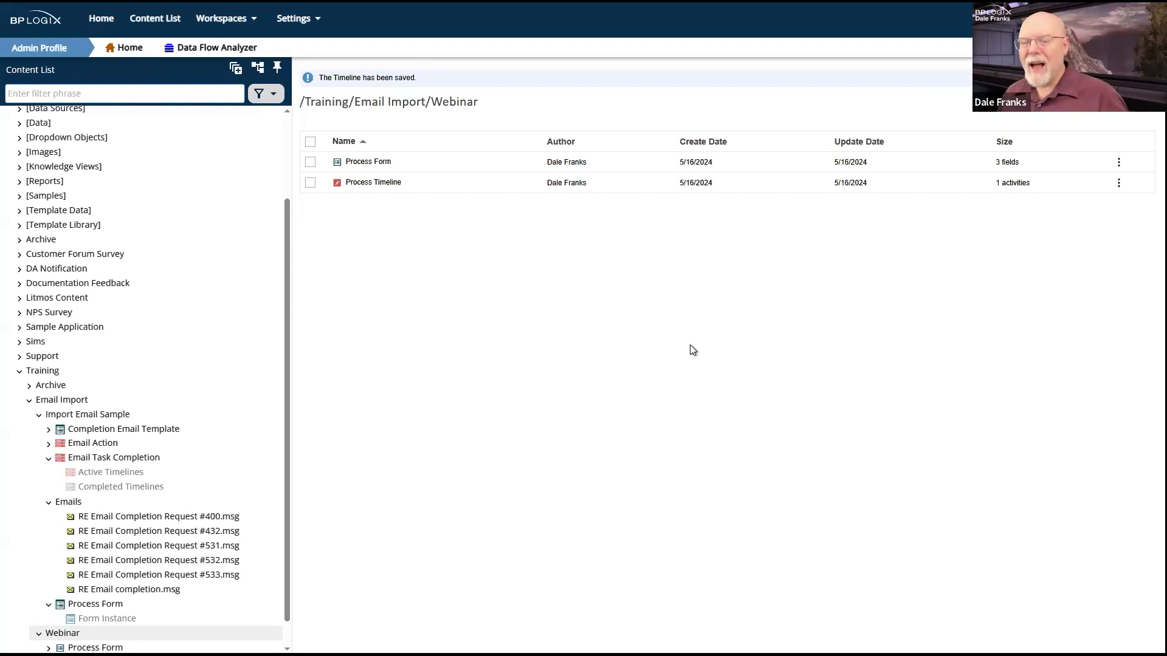
Step: Examine the Workflow From Email Address in the global variables of the installation settings
mouse_move(1124, 102)
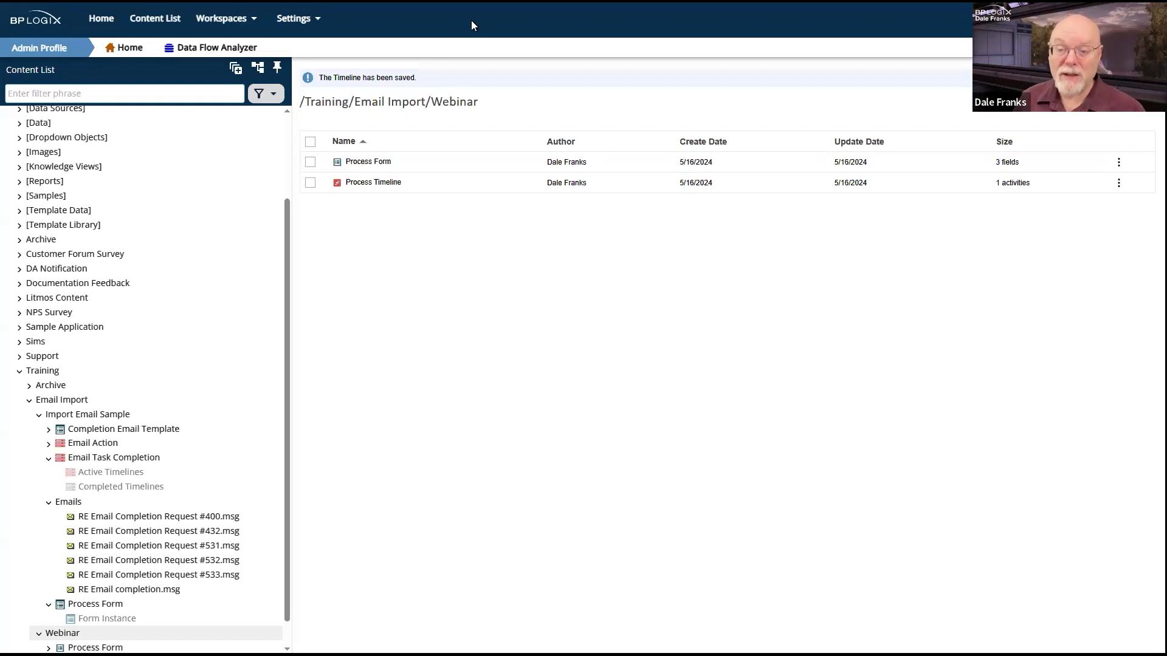
left_click(312, 20)
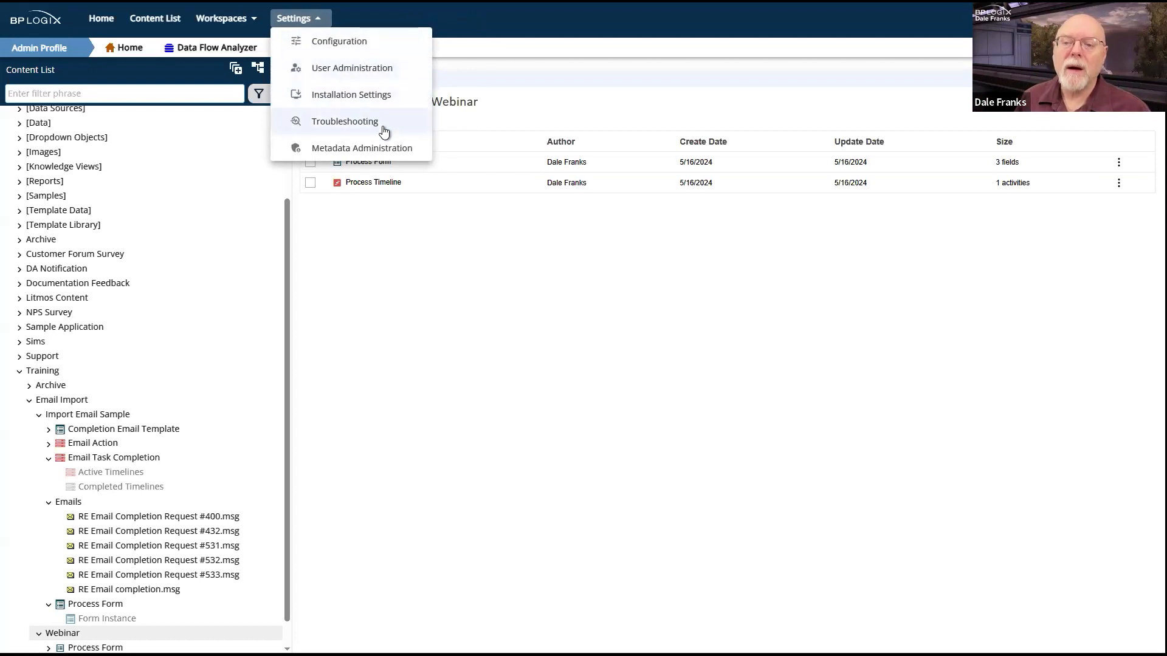
left_click(390, 99)
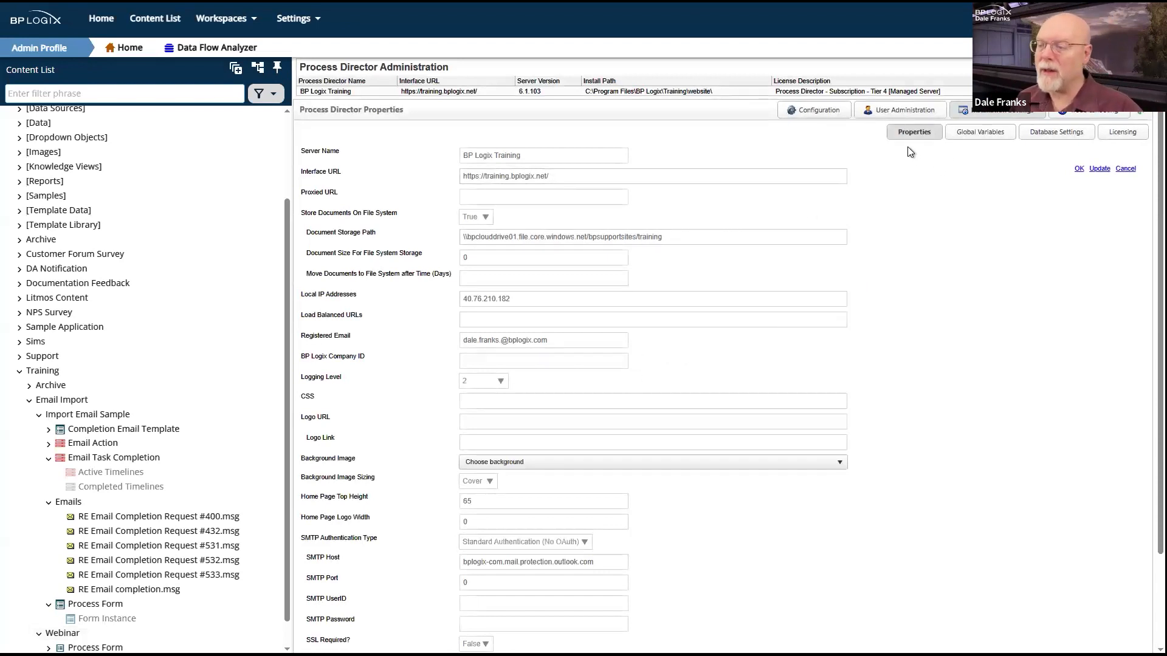
left_click(990, 133)
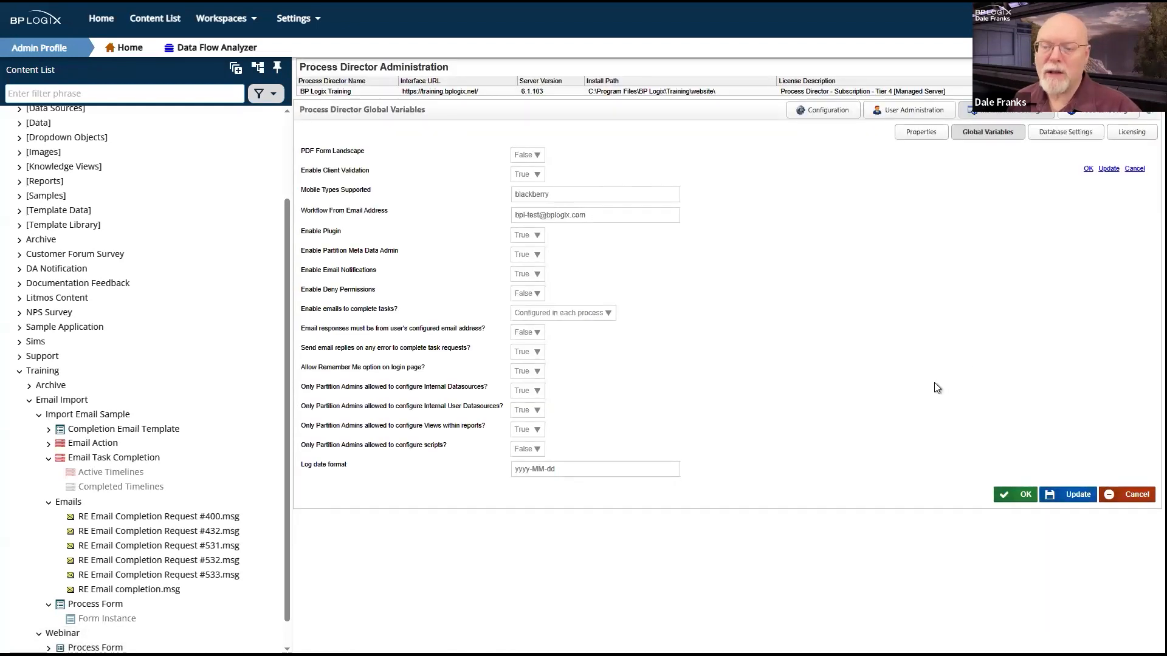
mouse_move(662, 223)
left_click_drag(662, 220, 508, 213)
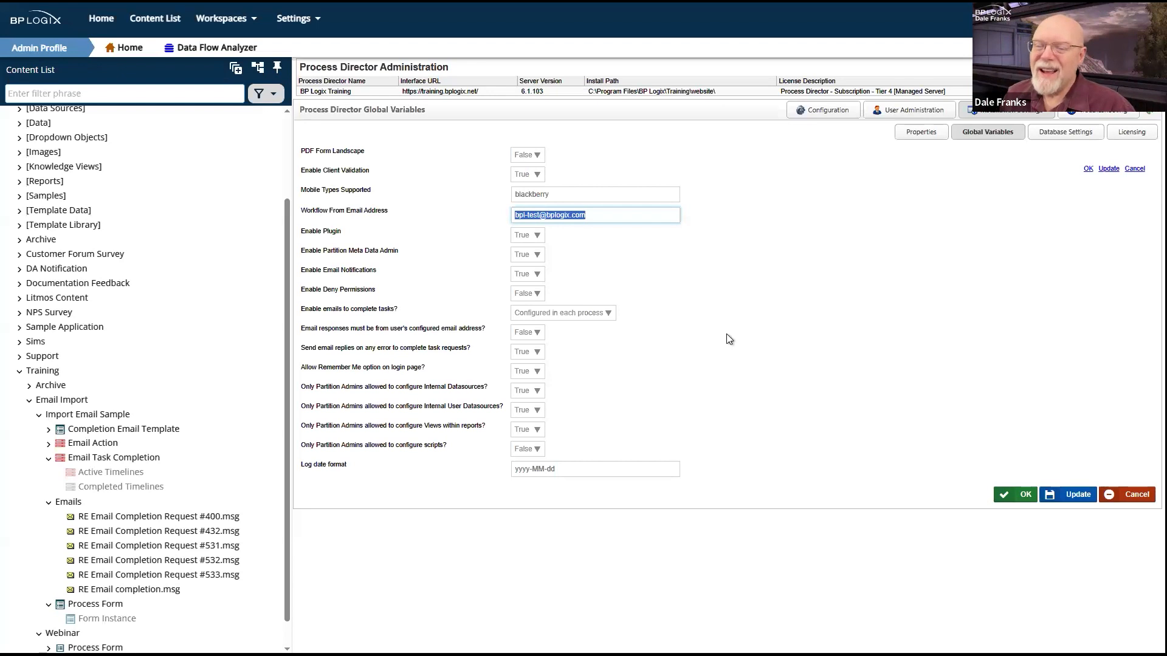
Step: Remove the stray period before the @ sign in the Registered Email installation property and save the properties
left_click(905, 132)
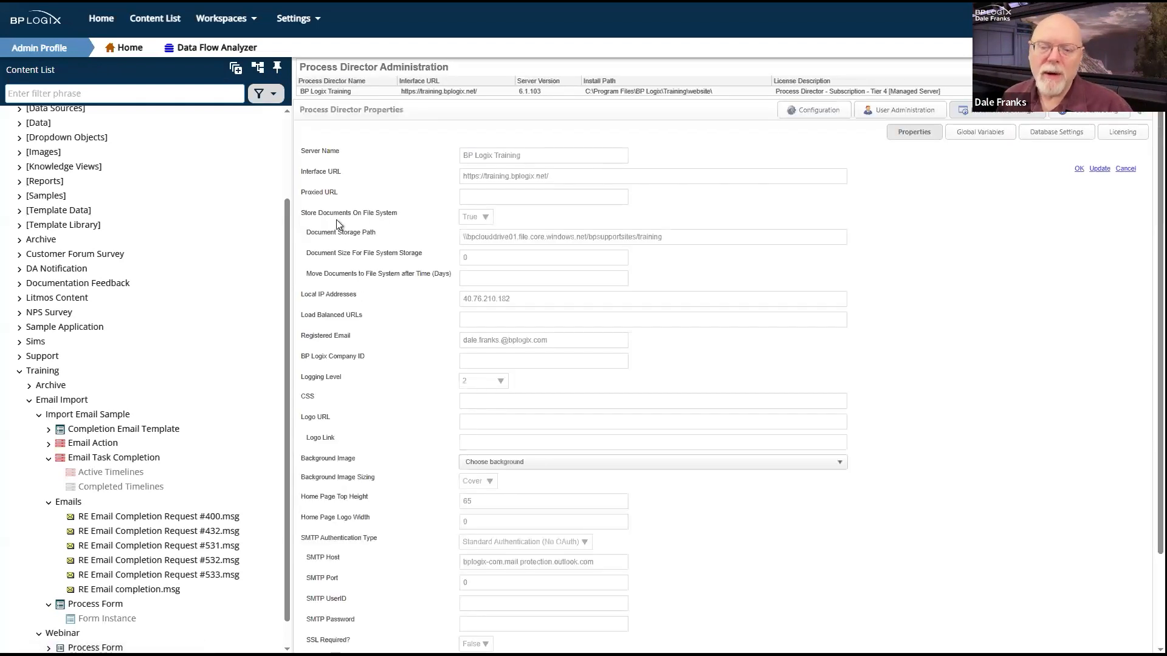
left_click_drag(304, 337, 362, 333)
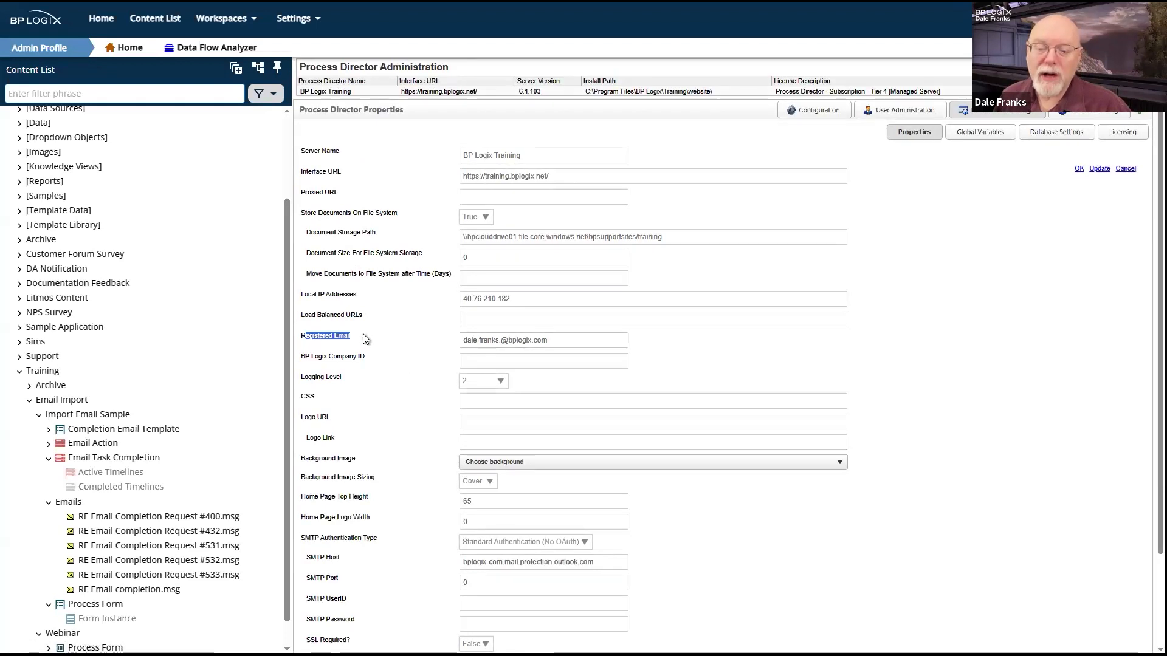
left_click_drag(560, 342, 447, 339)
left_click(754, 371)
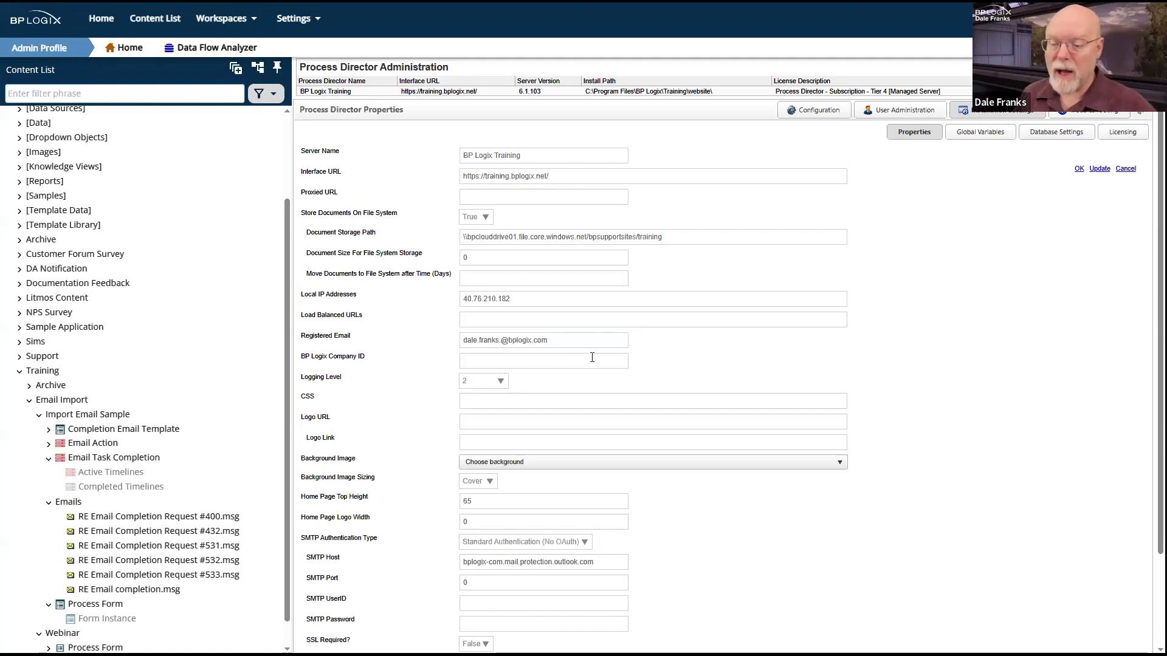
left_click(506, 342)
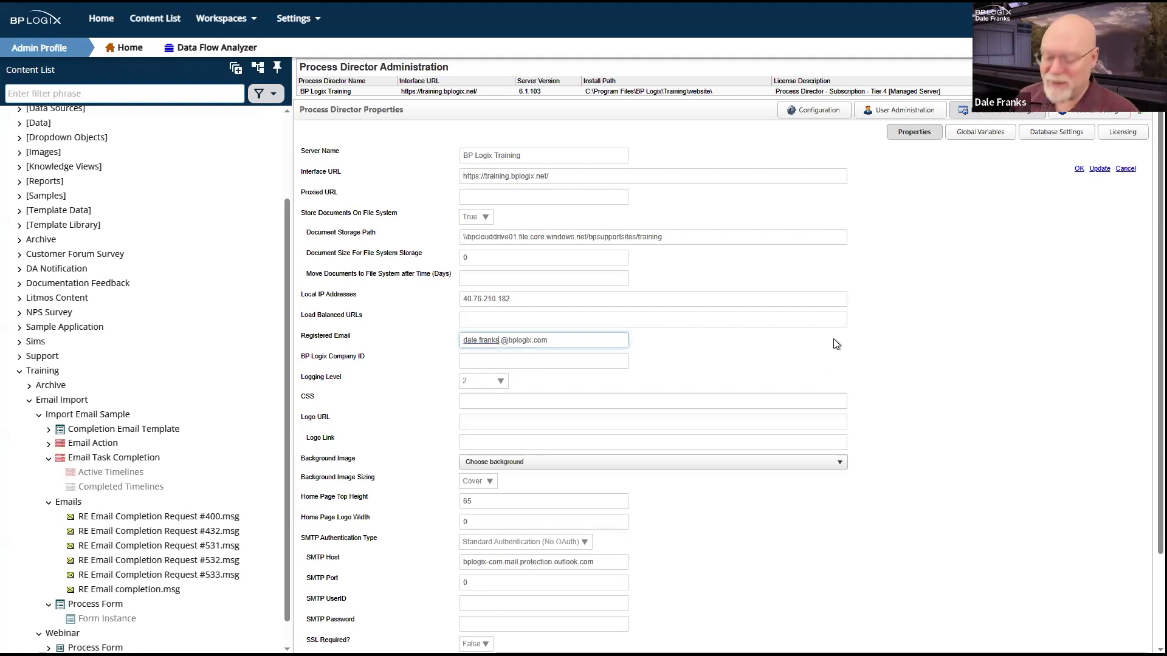
key("BackSpace")
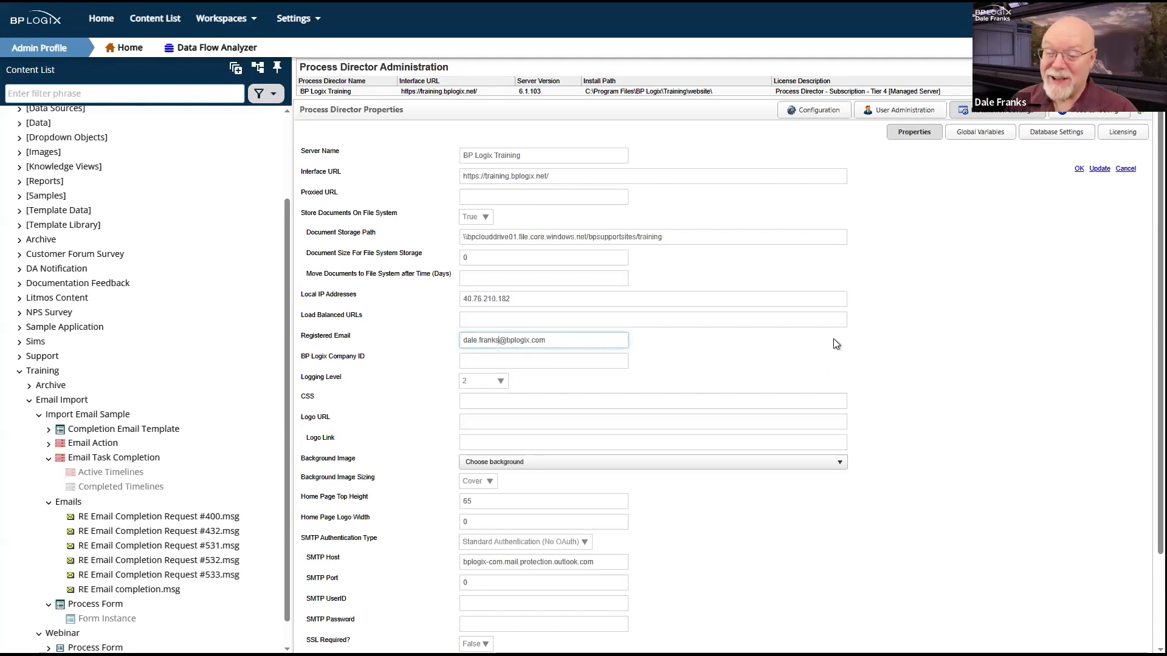
left_click(1022, 338)
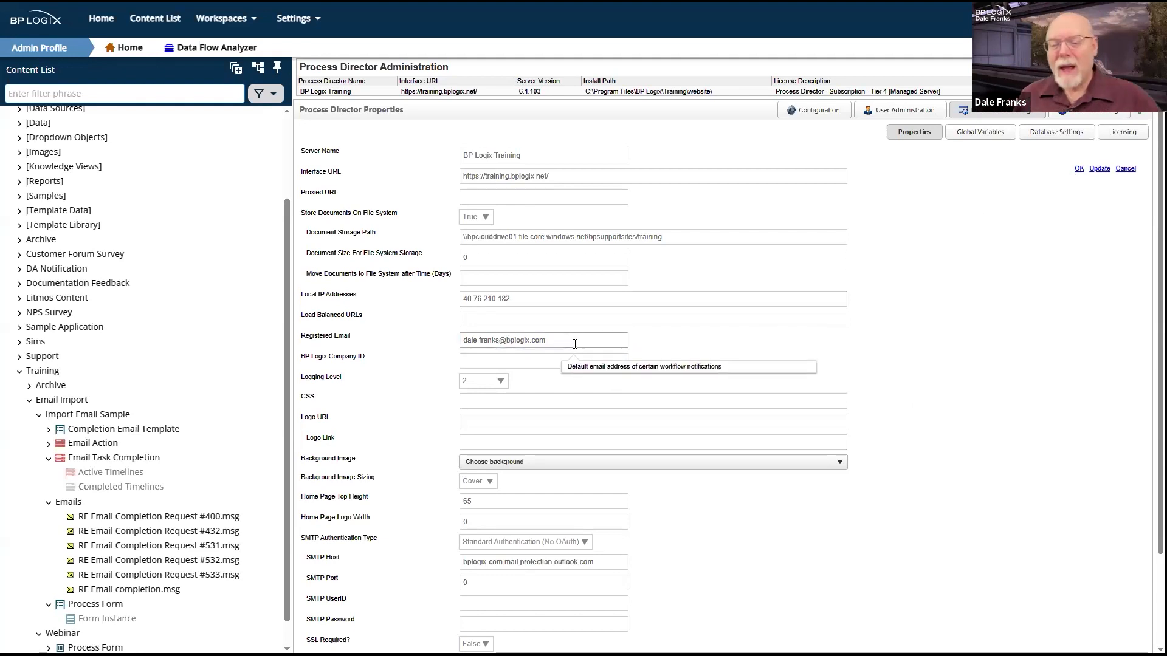
left_click(1079, 169)
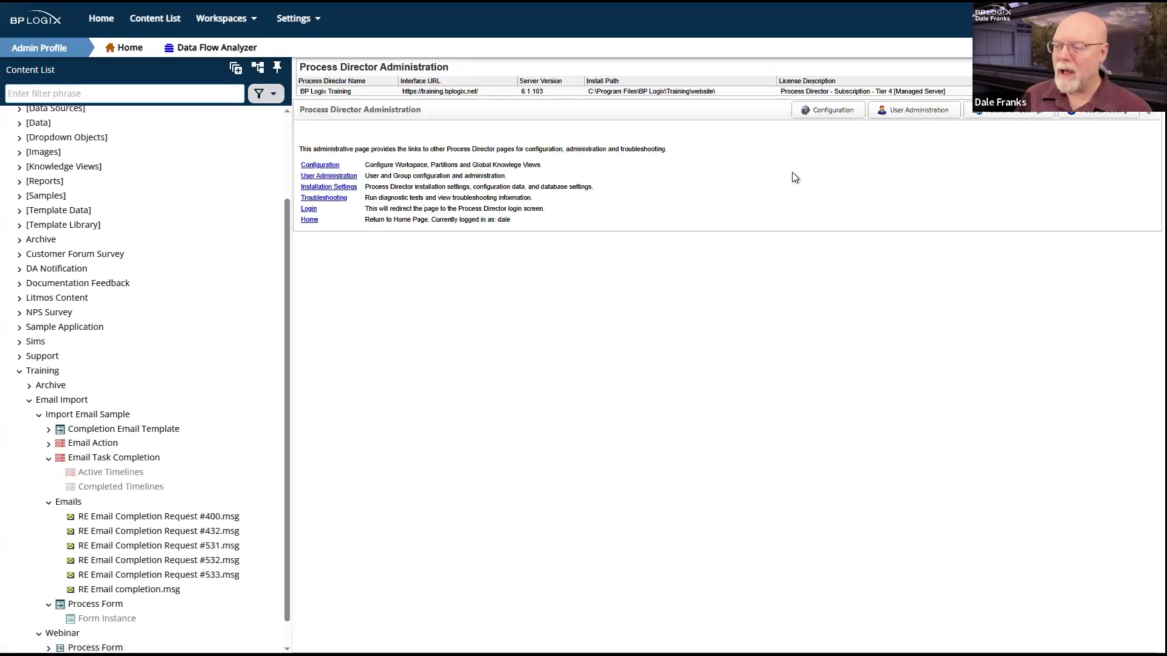
Step: Reopen the installation properties and check the Registered Email address
left_click(1046, 118)
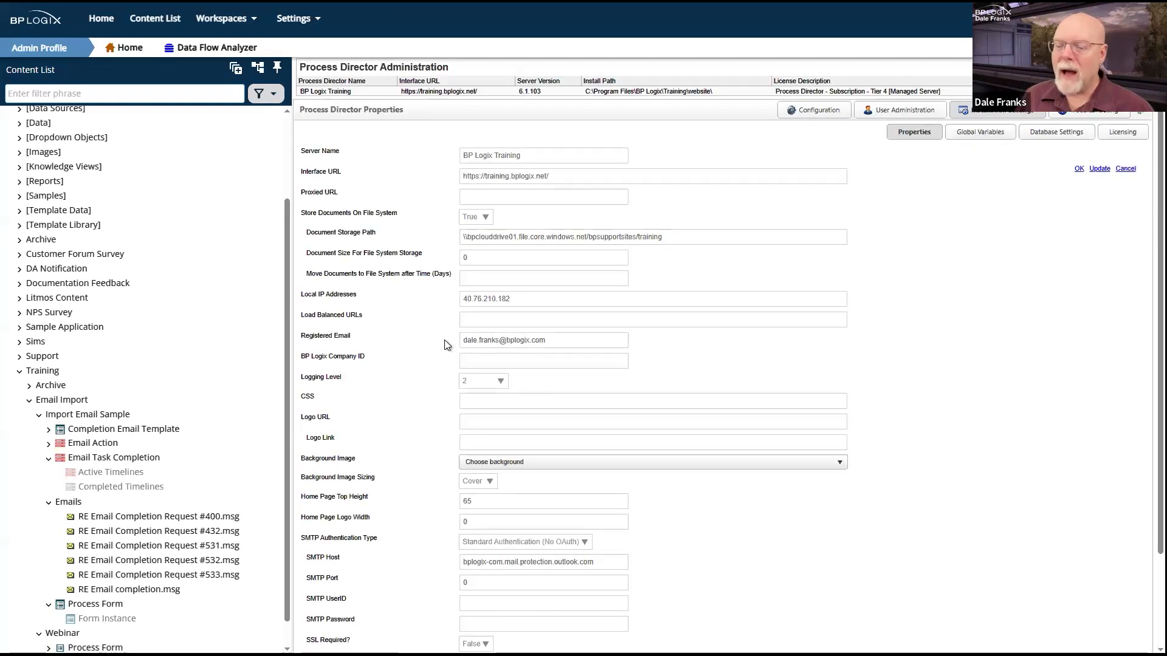
left_click_drag(547, 340, 434, 343)
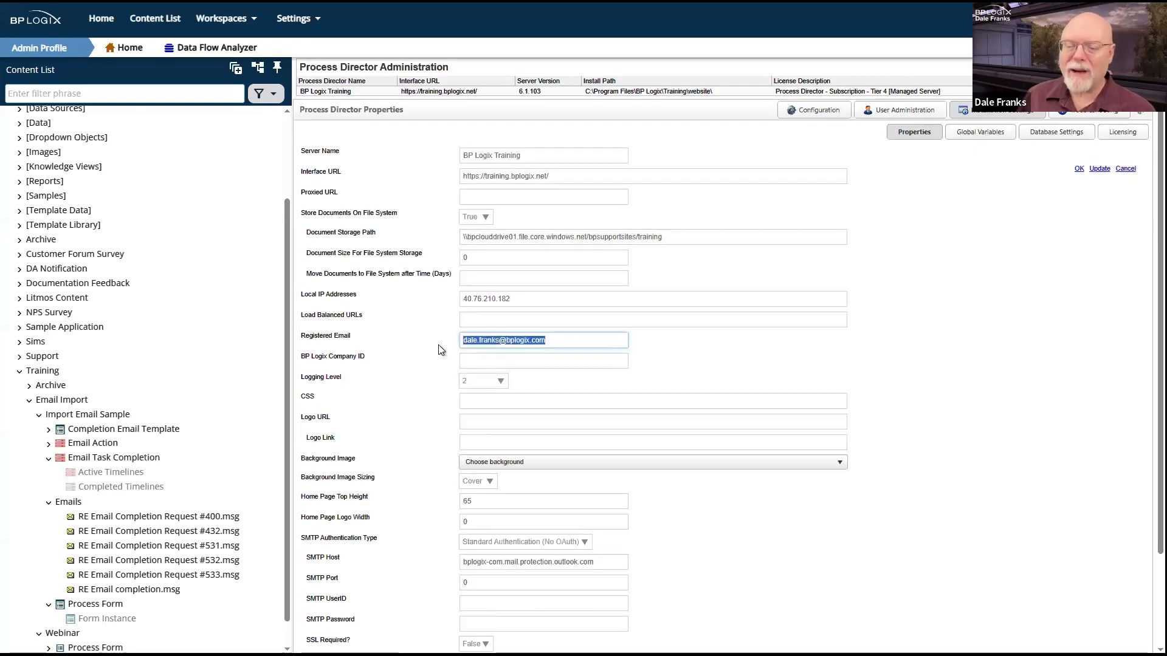
left_click(739, 356)
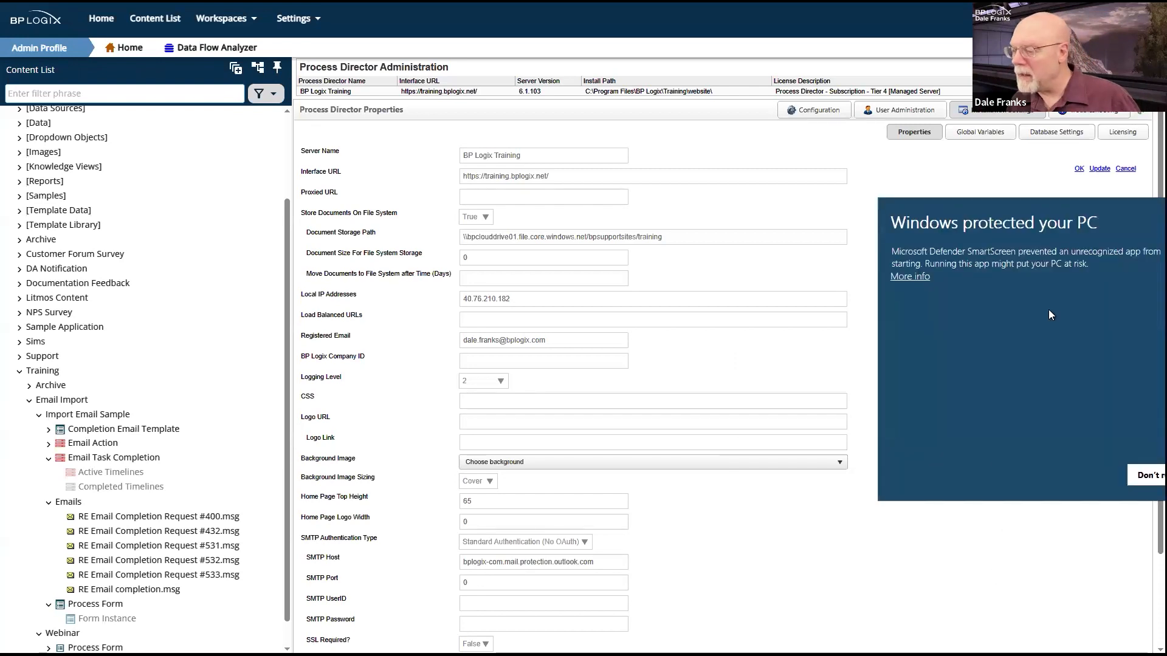
Step: Allow the blocked bpEmailImport.exe to run and move its Email Monitor window toward the middle of the screen
left_click(907, 281)
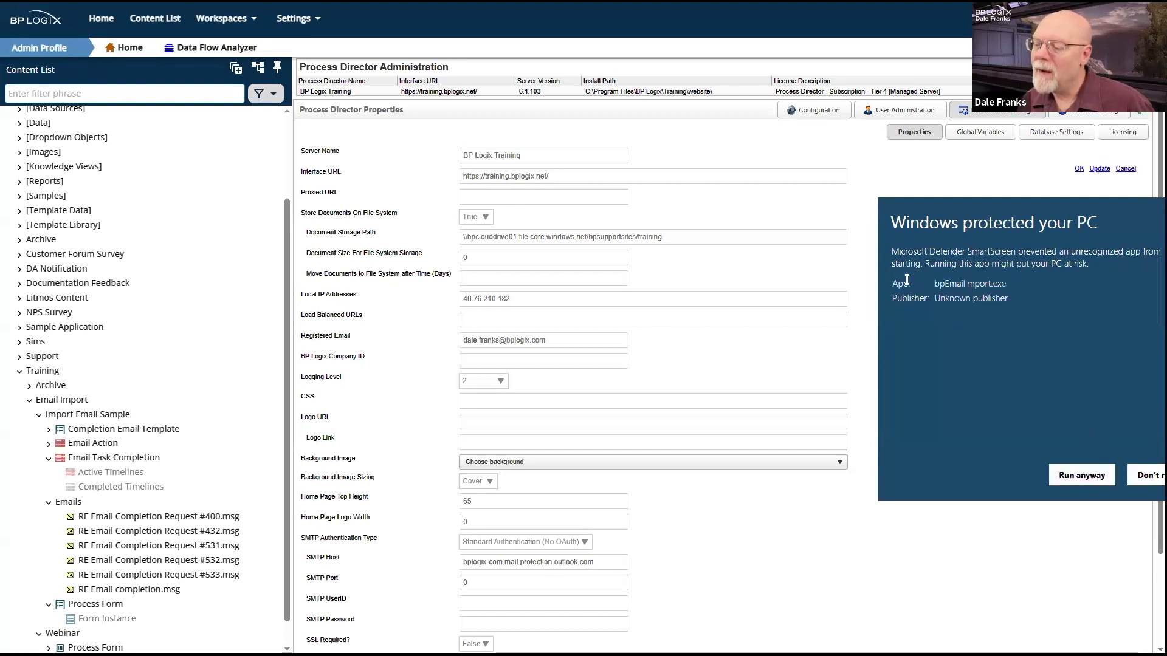
left_click(1066, 479)
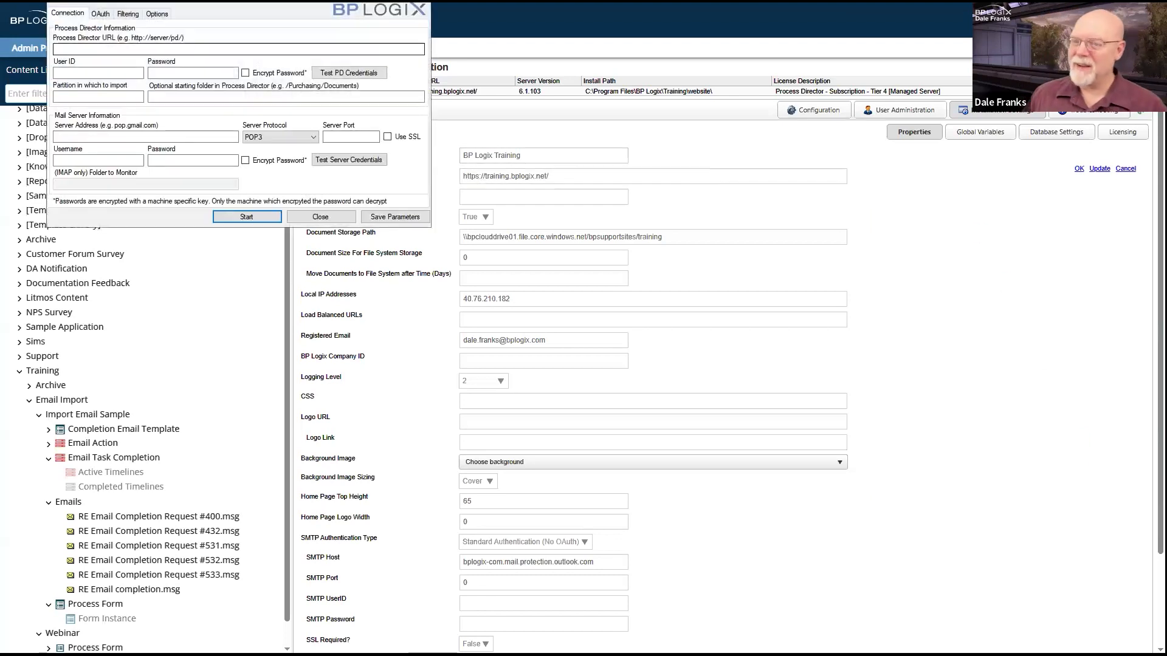
left_click(393, 655)
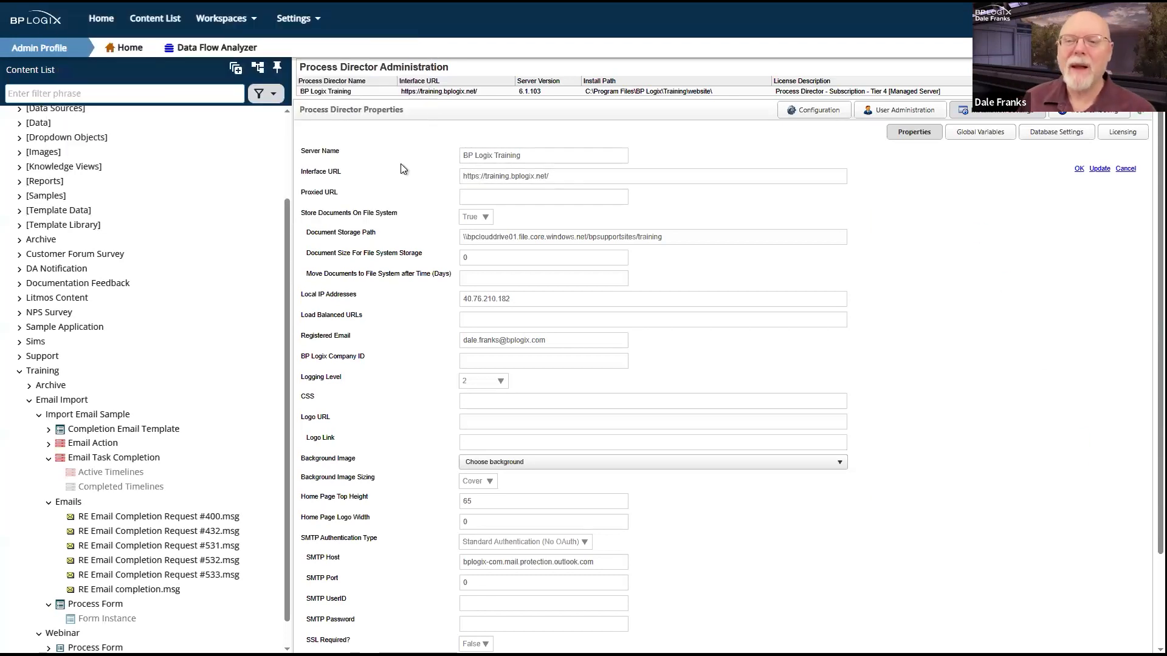
left_click(413, 654)
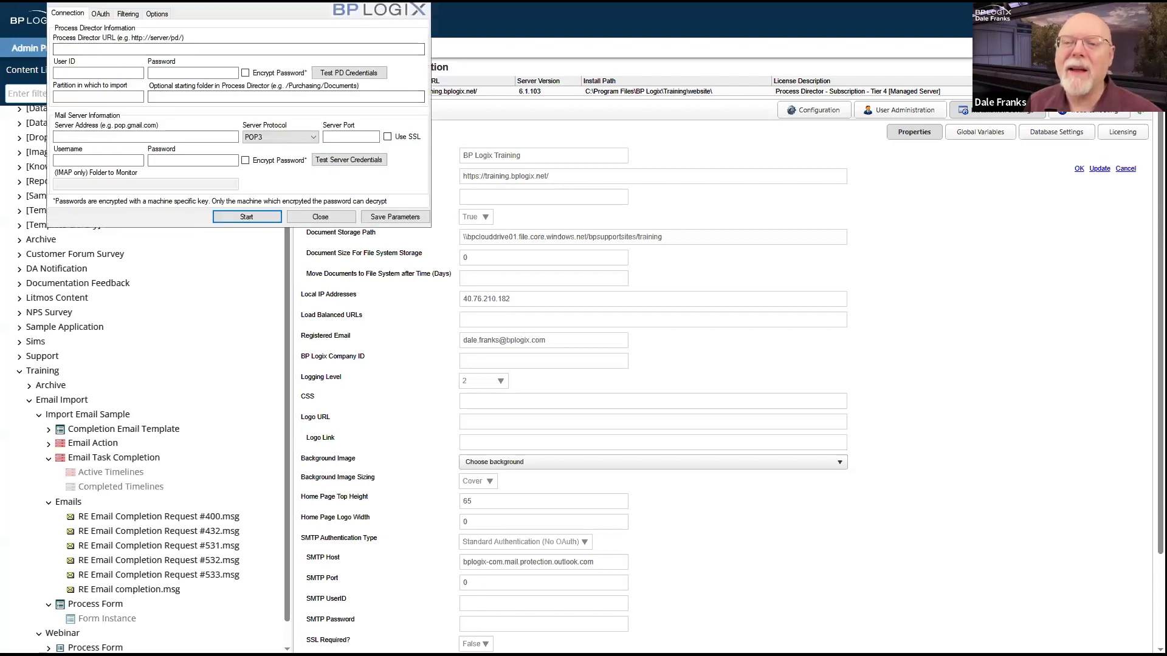
left_click_drag(322, 2, 677, 176)
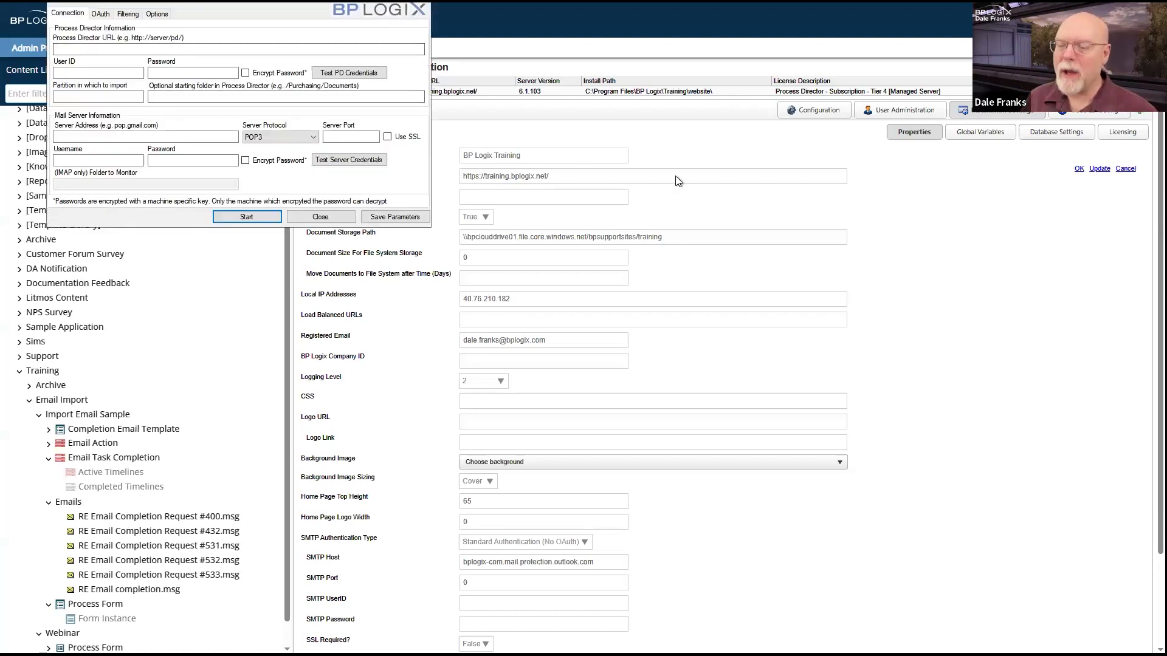
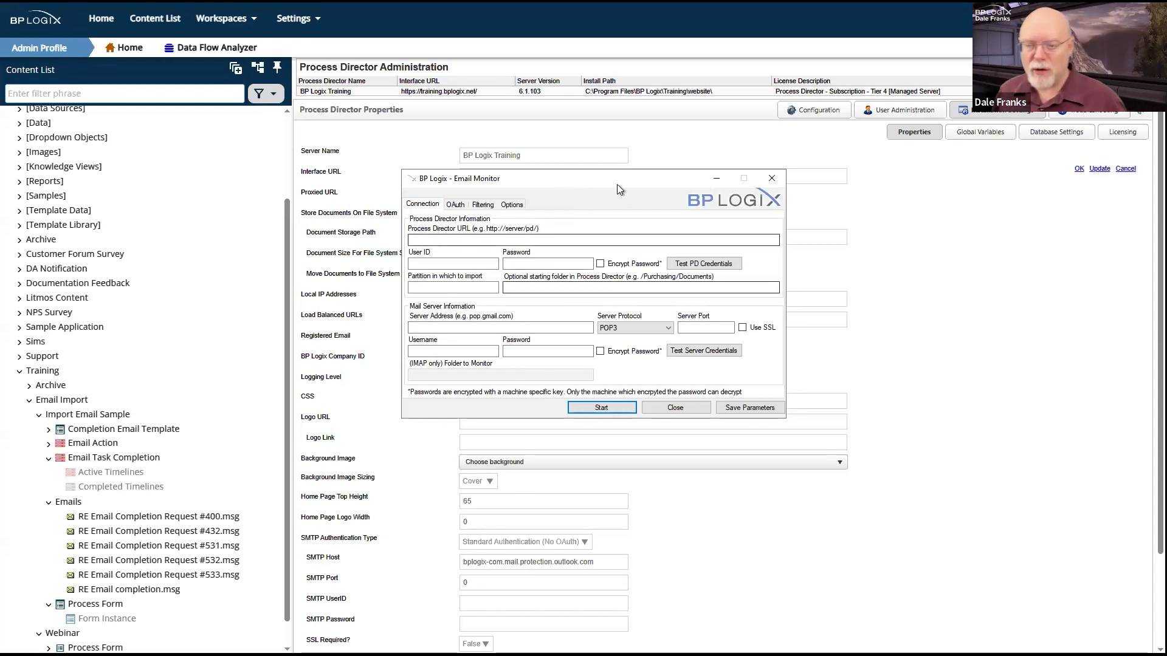
Step: Set the Email Monitor to move messages to a folder (IMAP only) after successful processing
left_click(509, 203)
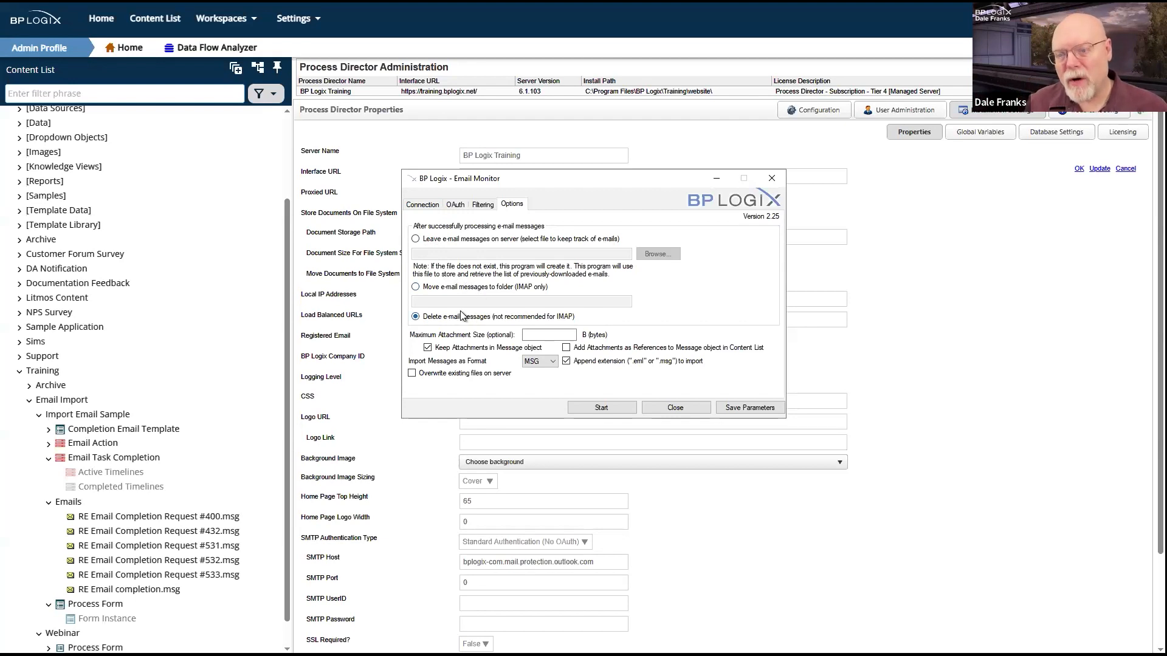
left_click(416, 288)
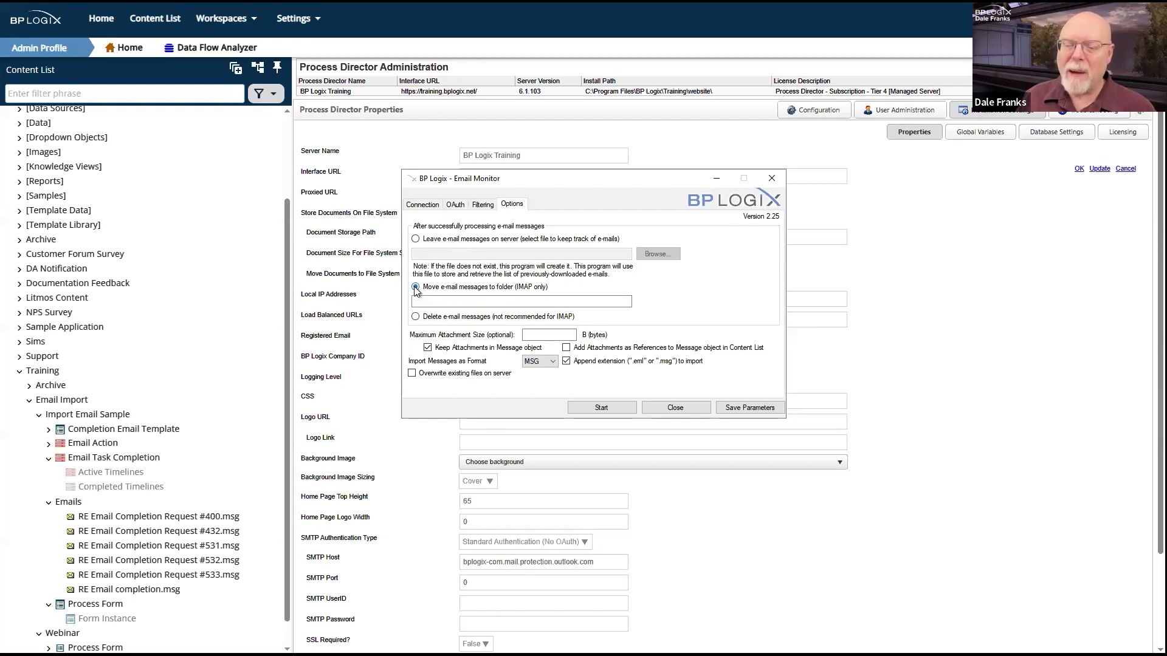
left_click(483, 299)
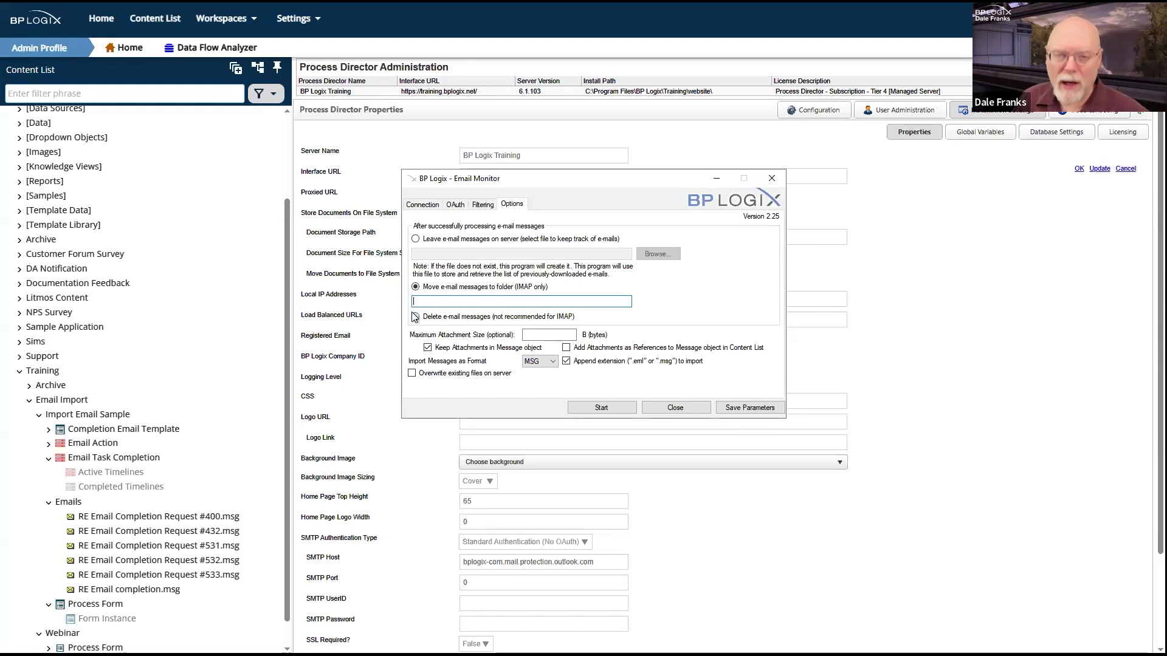
left_click(485, 305)
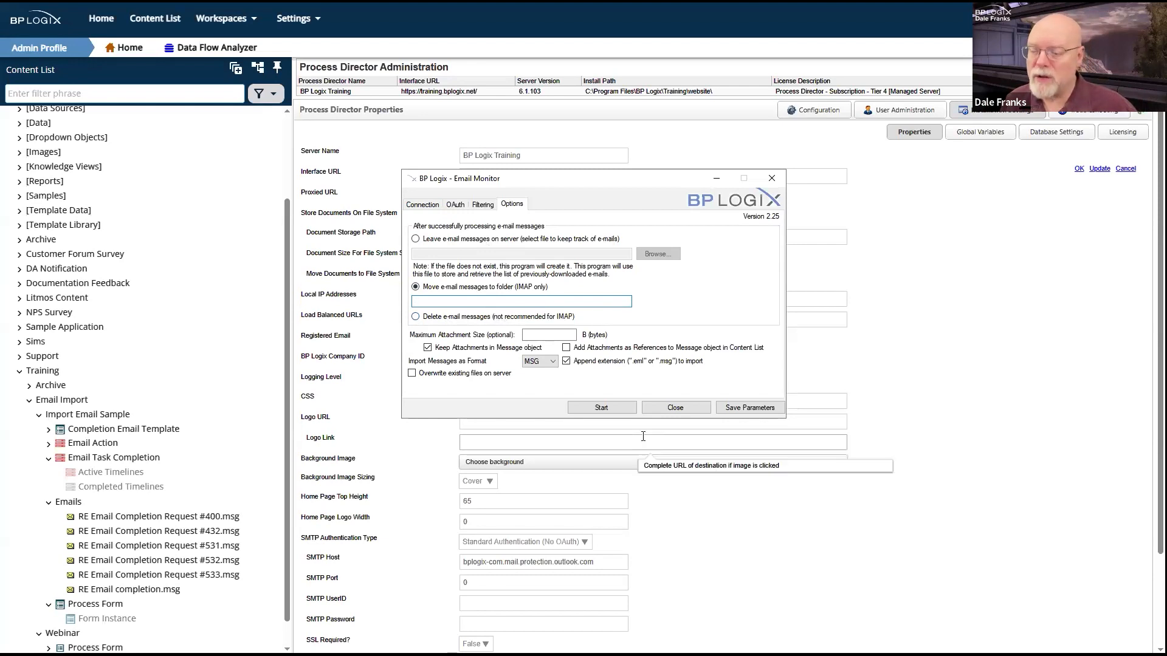
Step: Generate the Email Monitor's parameters string, examine its full command line, and dismiss it without exporting
left_click(750, 408)
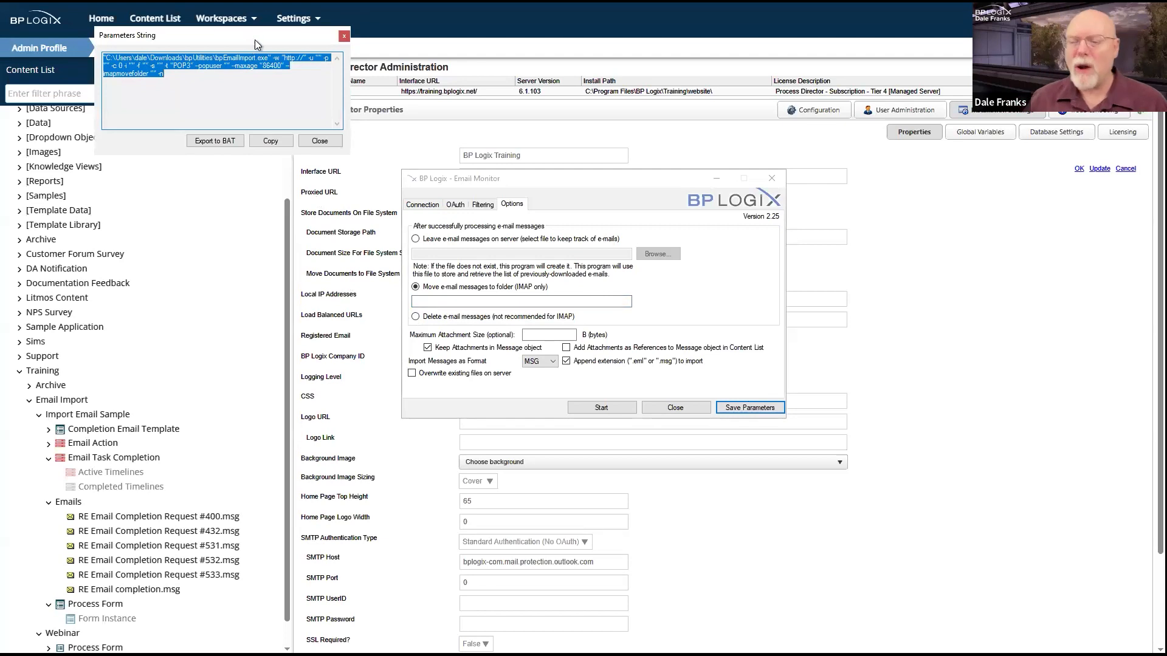
left_click_drag(254, 39, 497, 169)
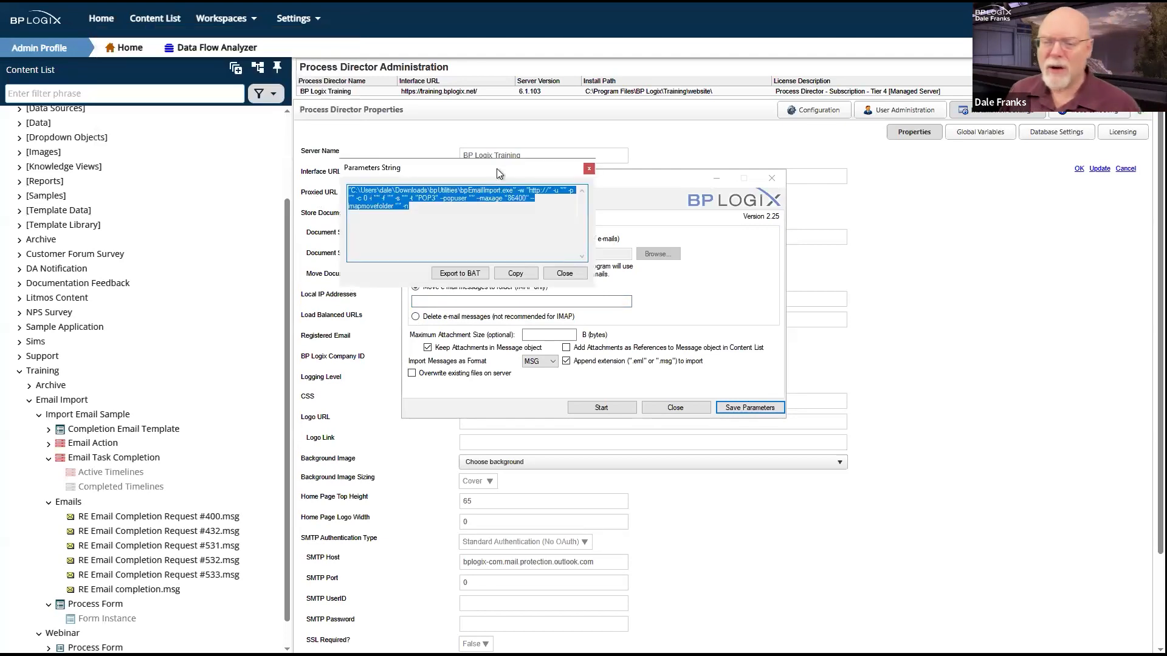
left_click(407, 213)
left_click_drag(442, 209, 346, 190)
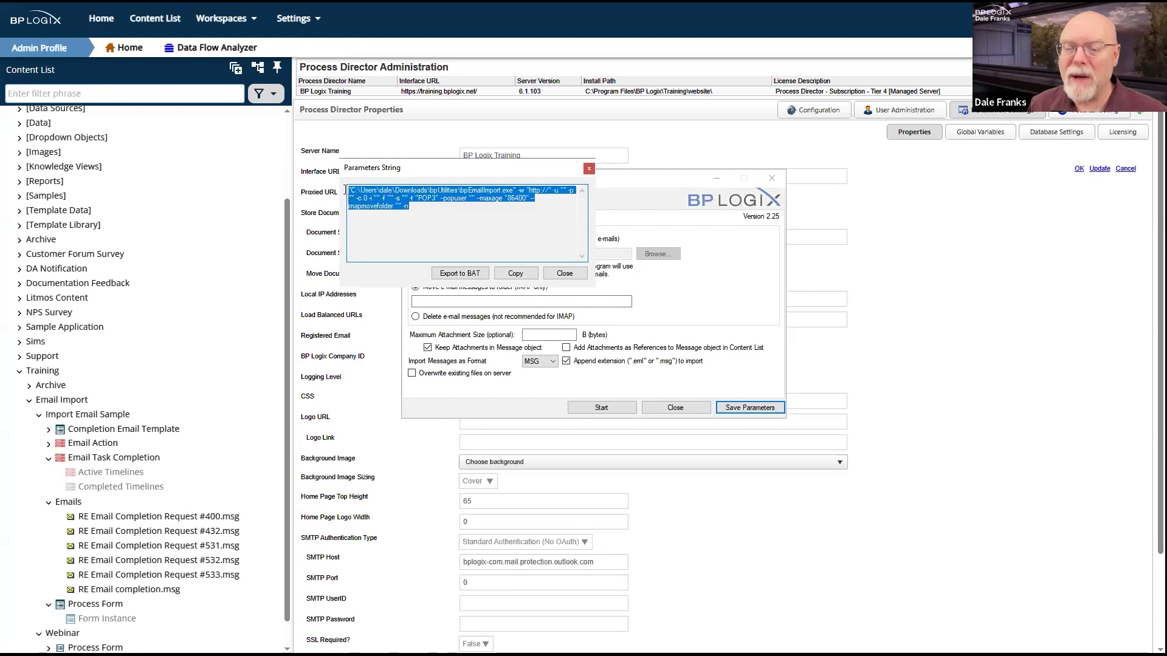
left_click(476, 236)
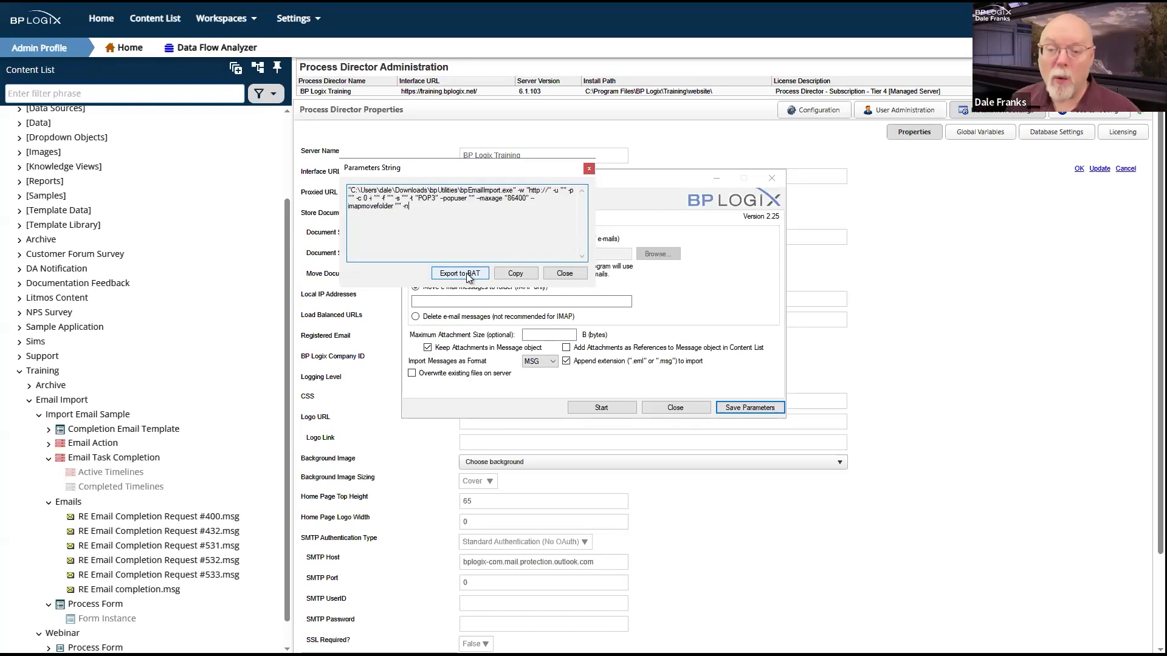
left_click(589, 169)
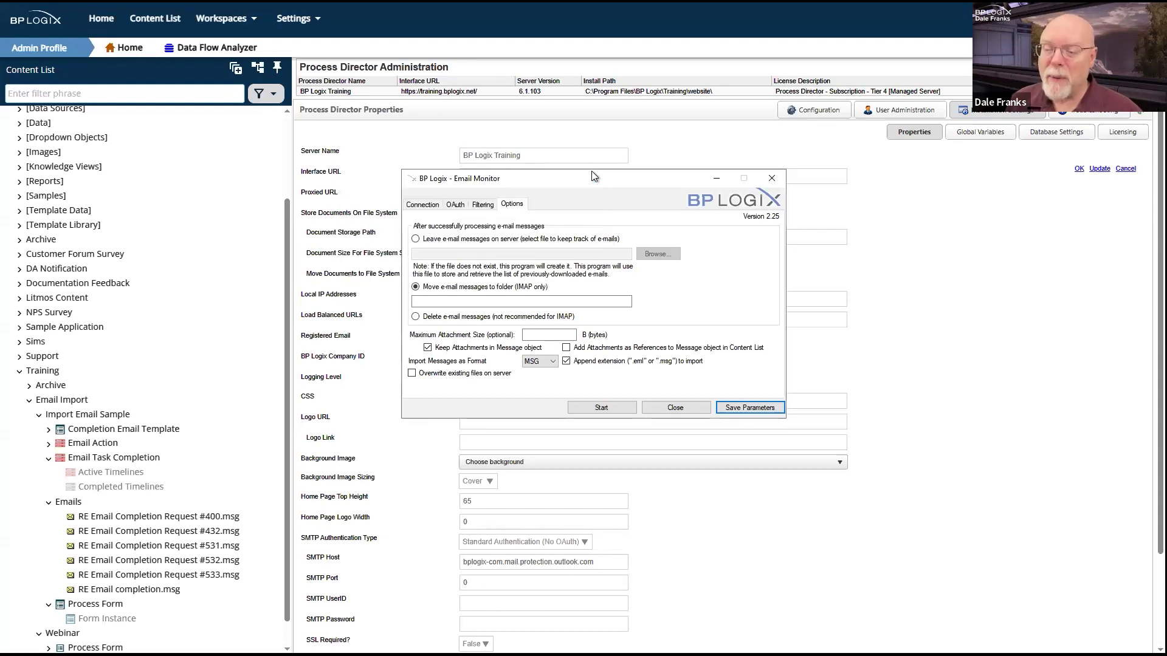
Step: Review the Email Monitor's OAuth and Filtering settings and its parameters string again, and close the utility
left_click(453, 205)
left_click(484, 205)
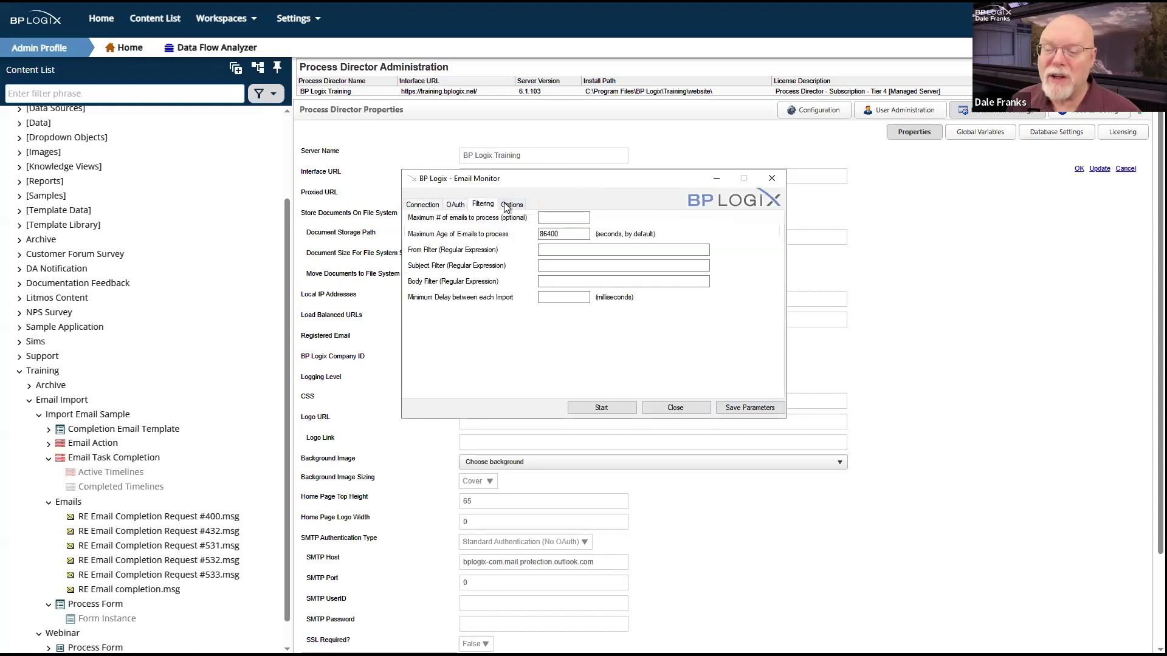
left_click(509, 205)
left_click(736, 407)
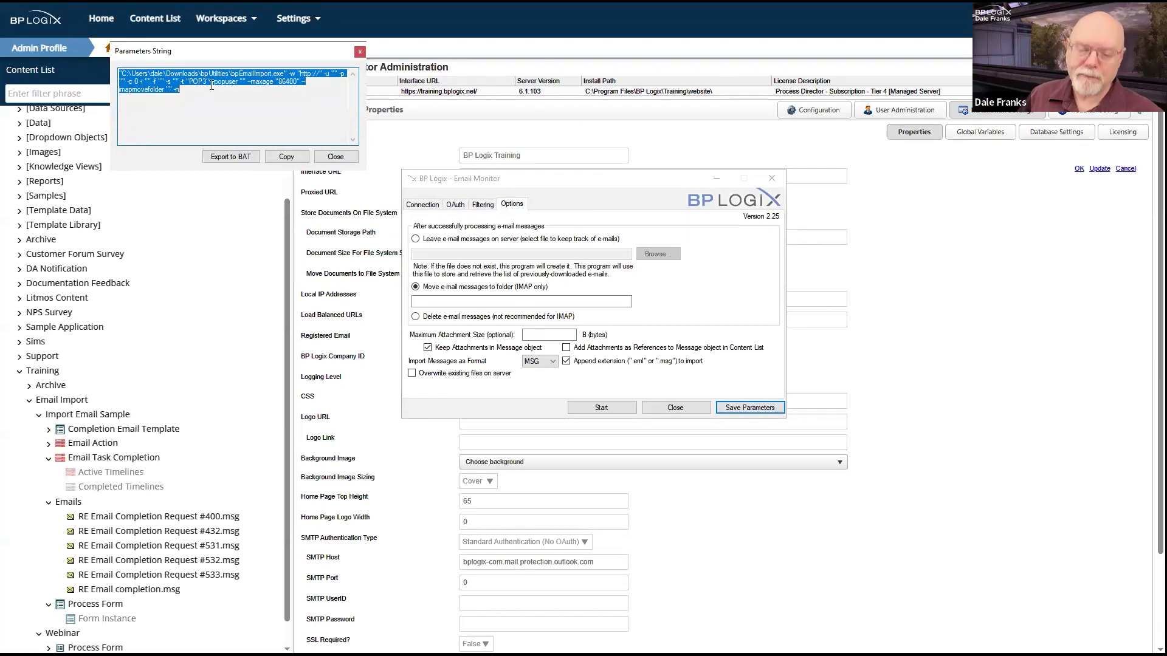
left_click_drag(219, 104, 114, 74)
left_click(214, 130)
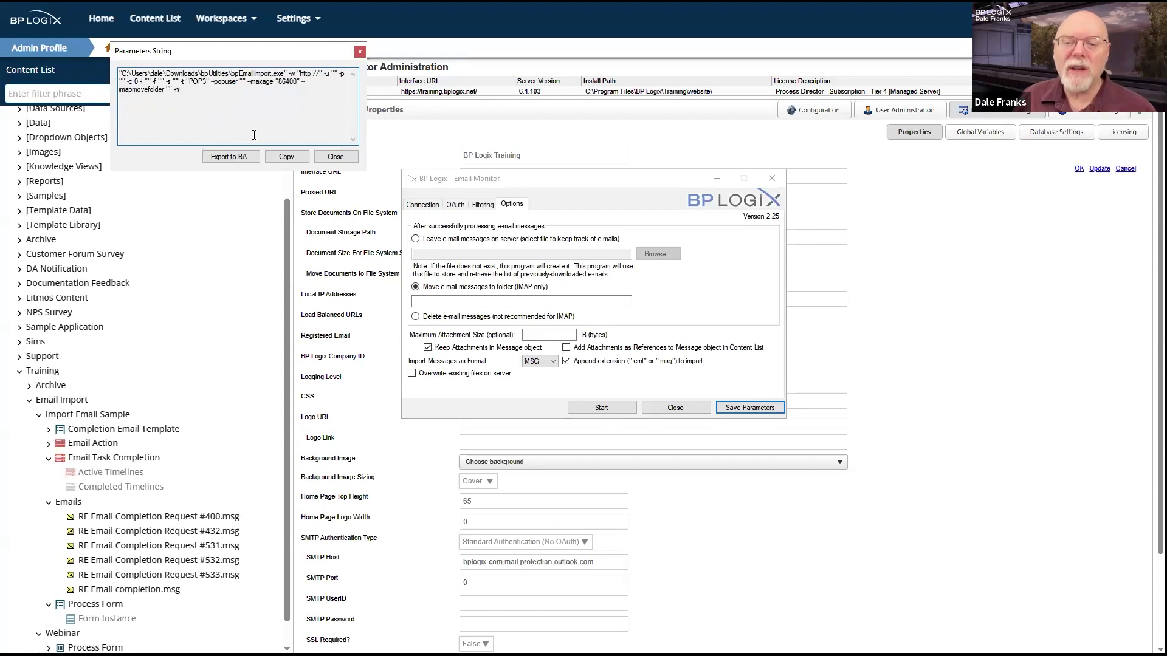
left_click(359, 53)
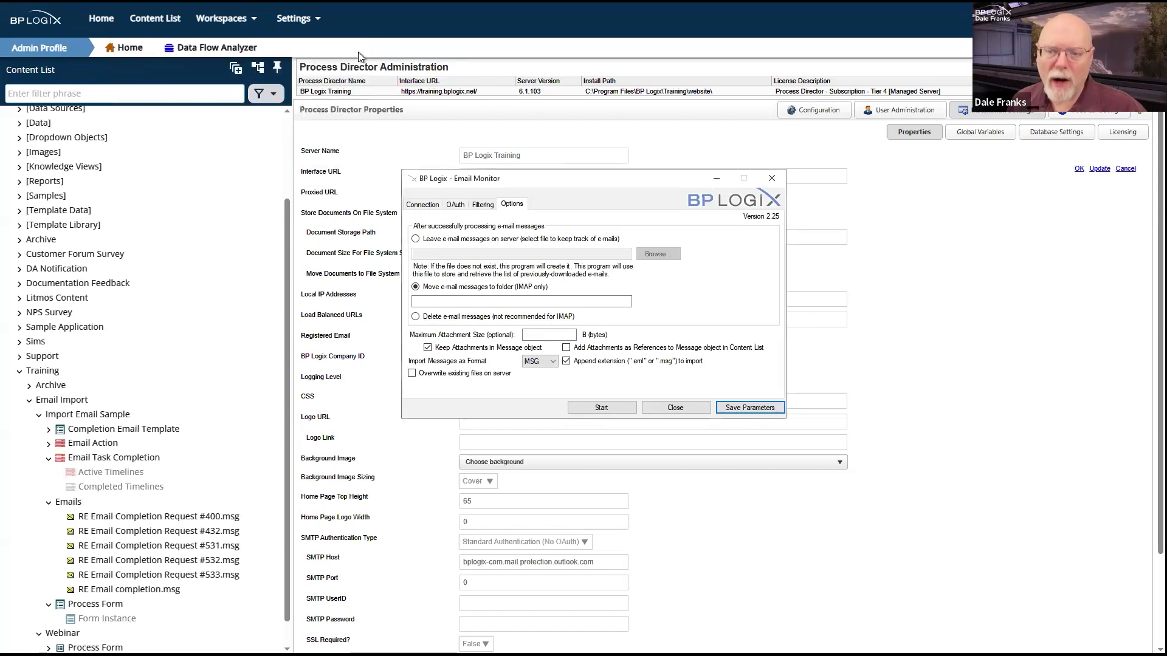
left_click(767, 179)
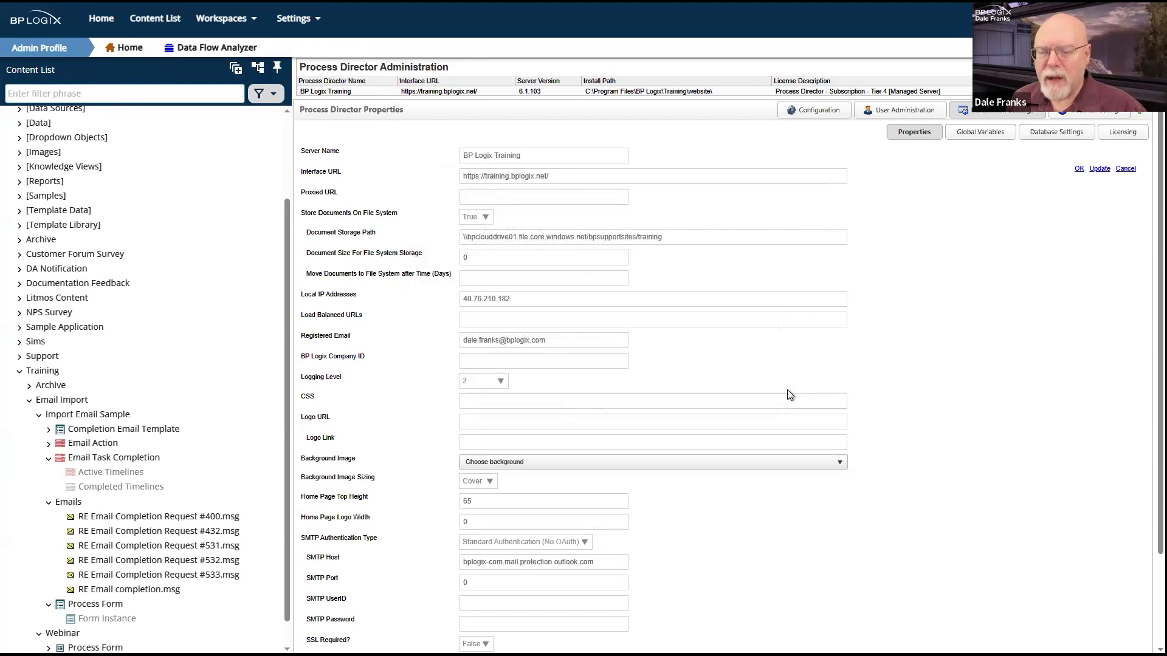
Step: Create a folder named Email Imports inside the Training/Email Import/Webinar folder
mouse_move(749, 305)
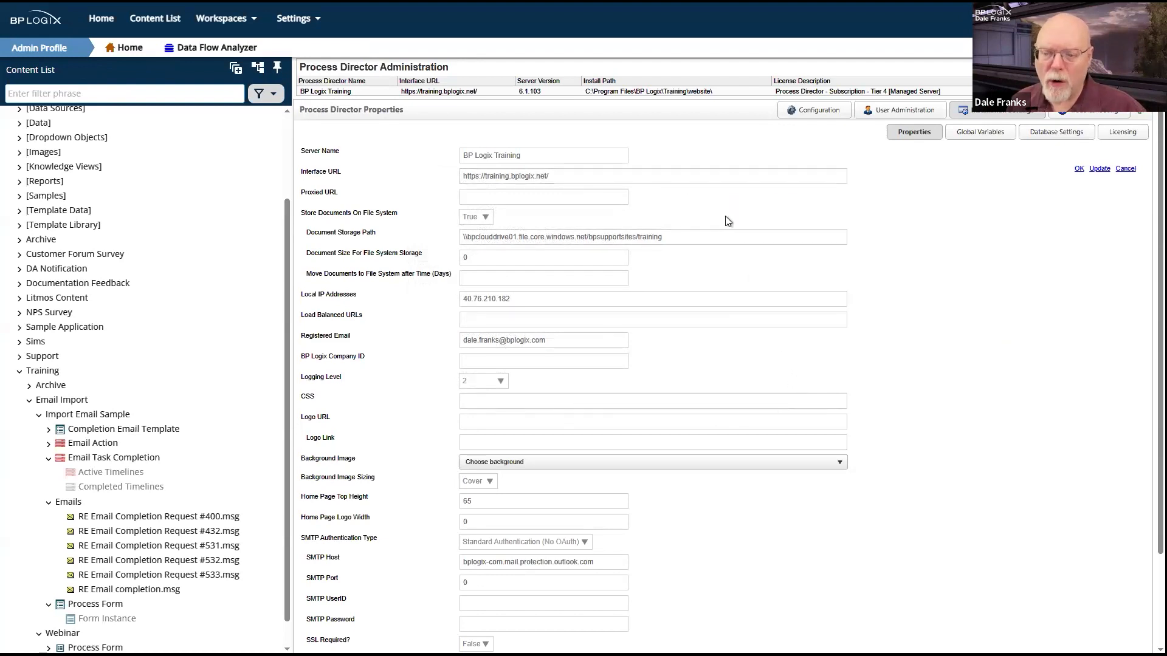
mouse_move(738, 439)
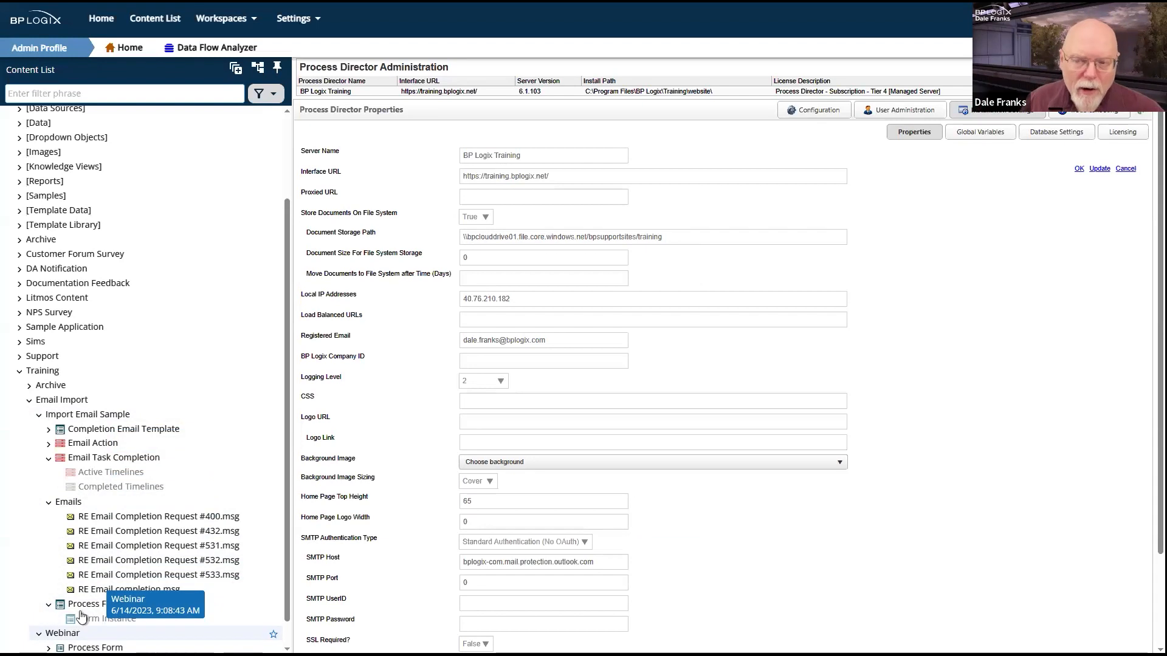
left_click(75, 633)
mouse_move(1101, 93)
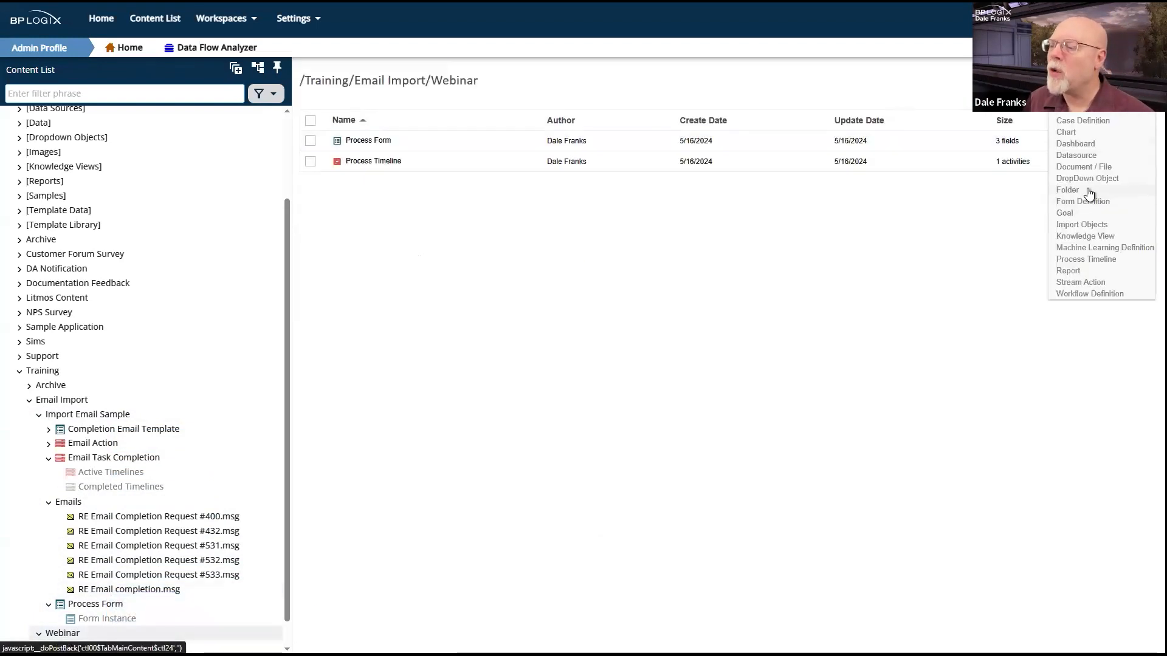
left_click(1068, 190)
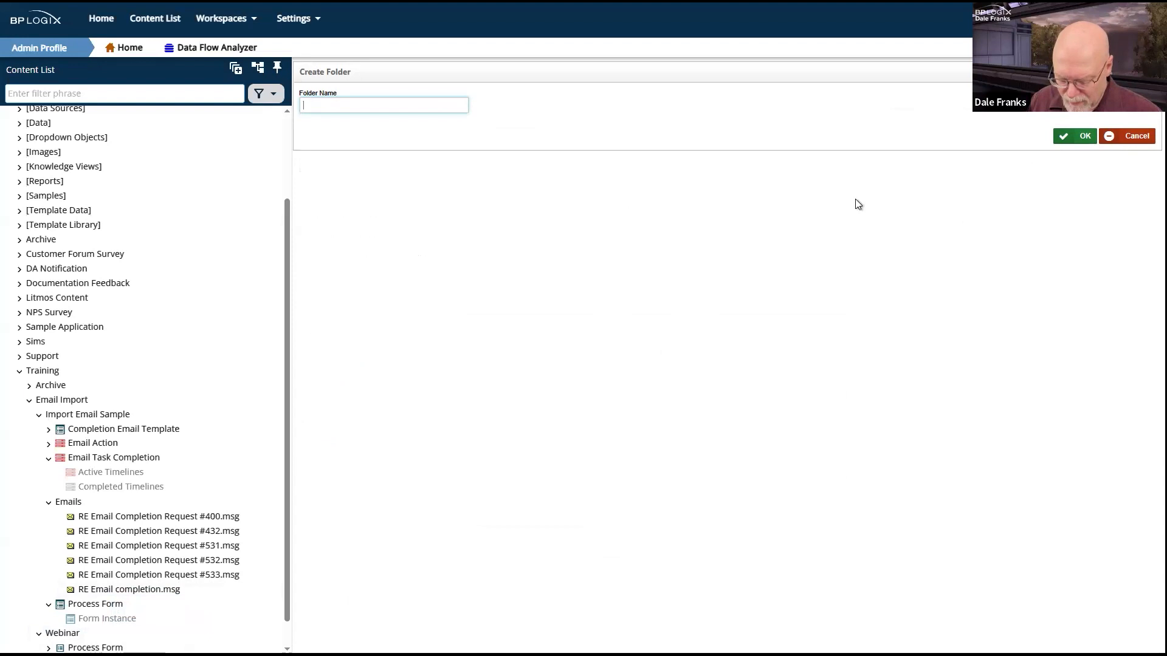
type("Email ")
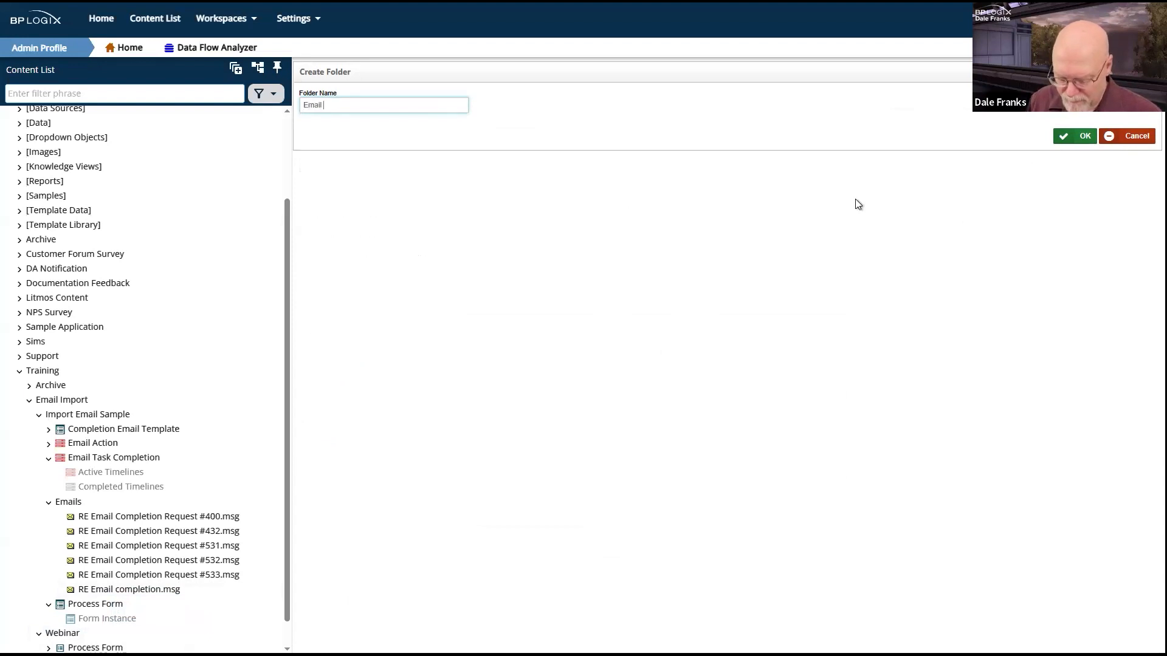
type("Imports")
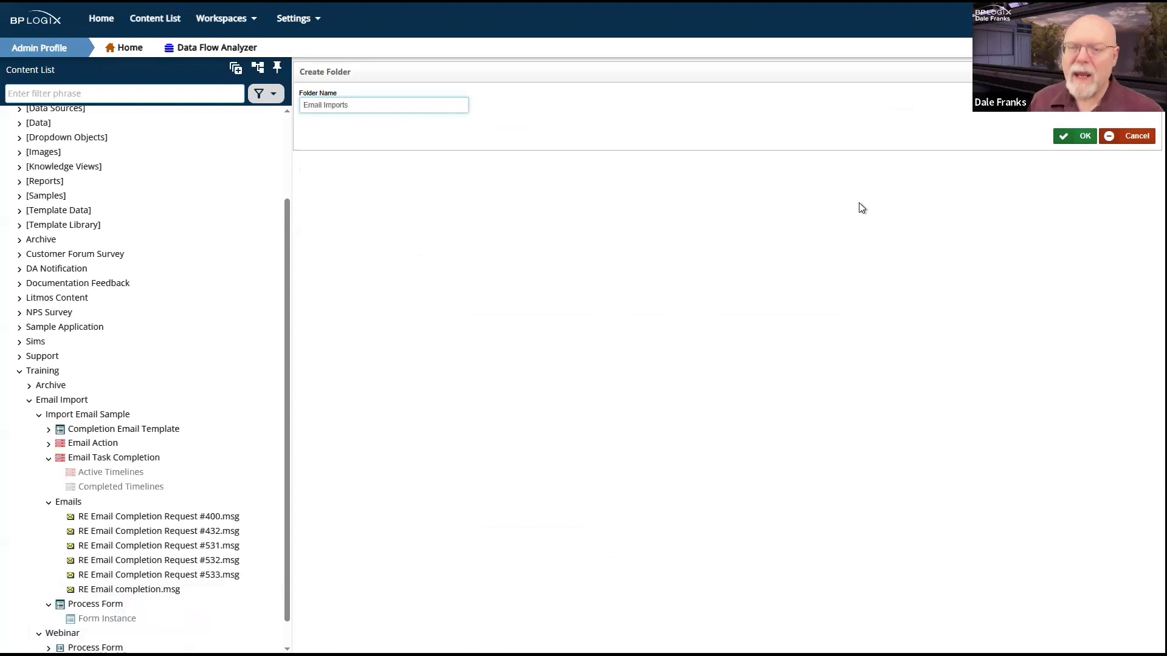
left_click(1083, 138)
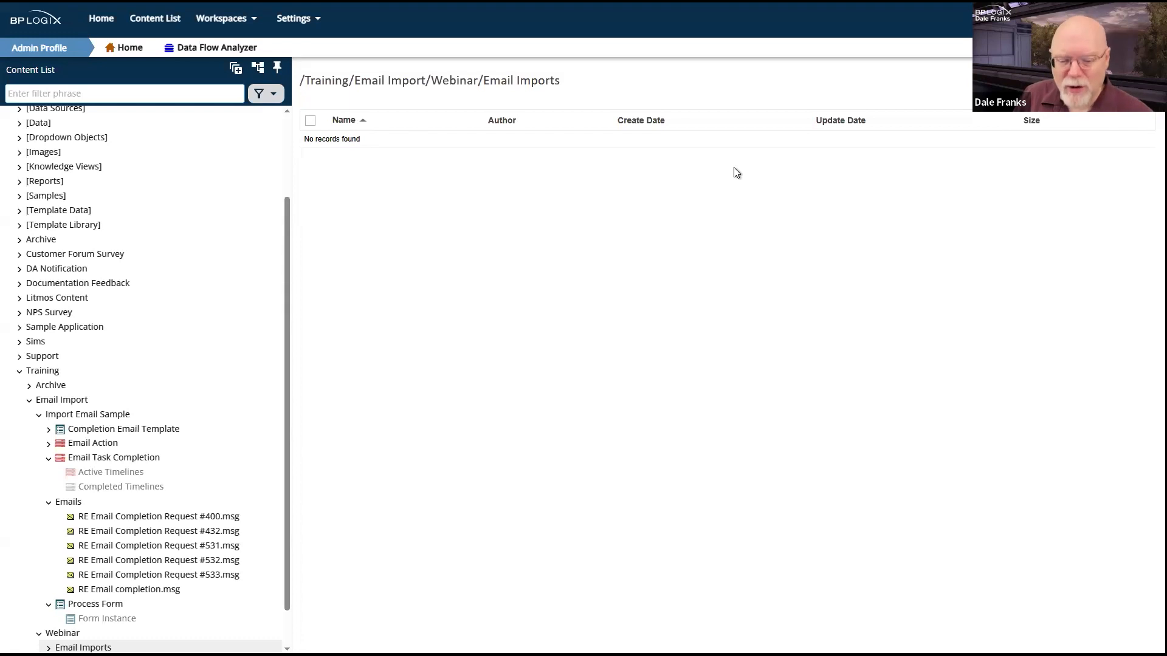
Step: Create and save a Process Timeline named Email Import Process in the Webinar folder
left_click(74, 635)
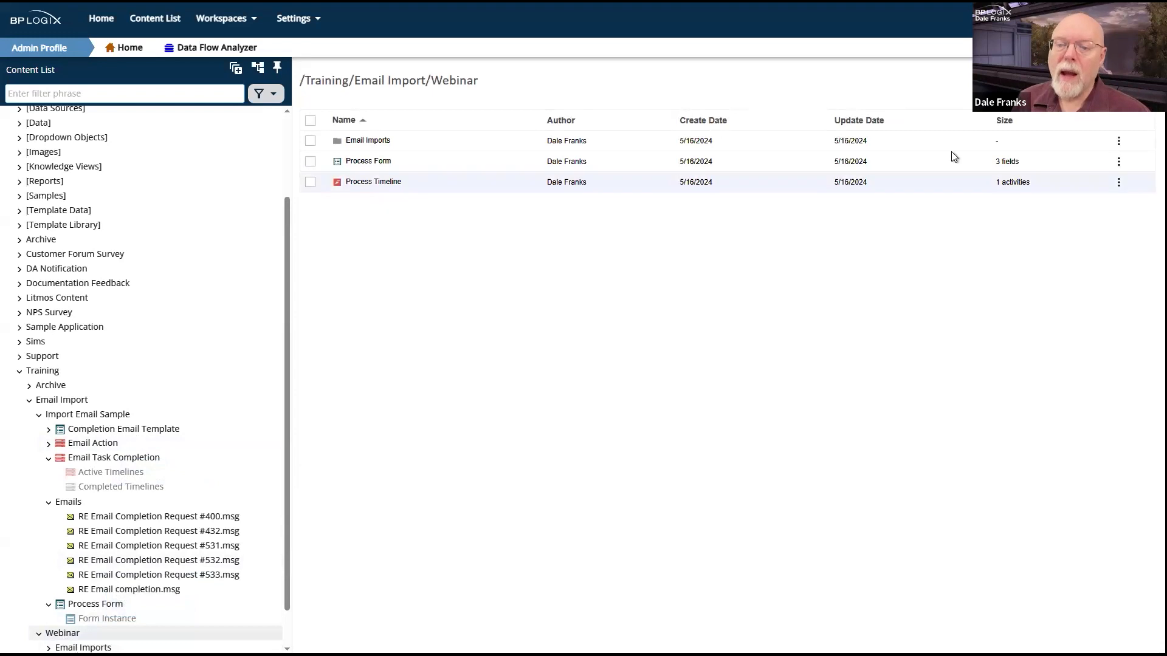
mouse_move(1124, 83)
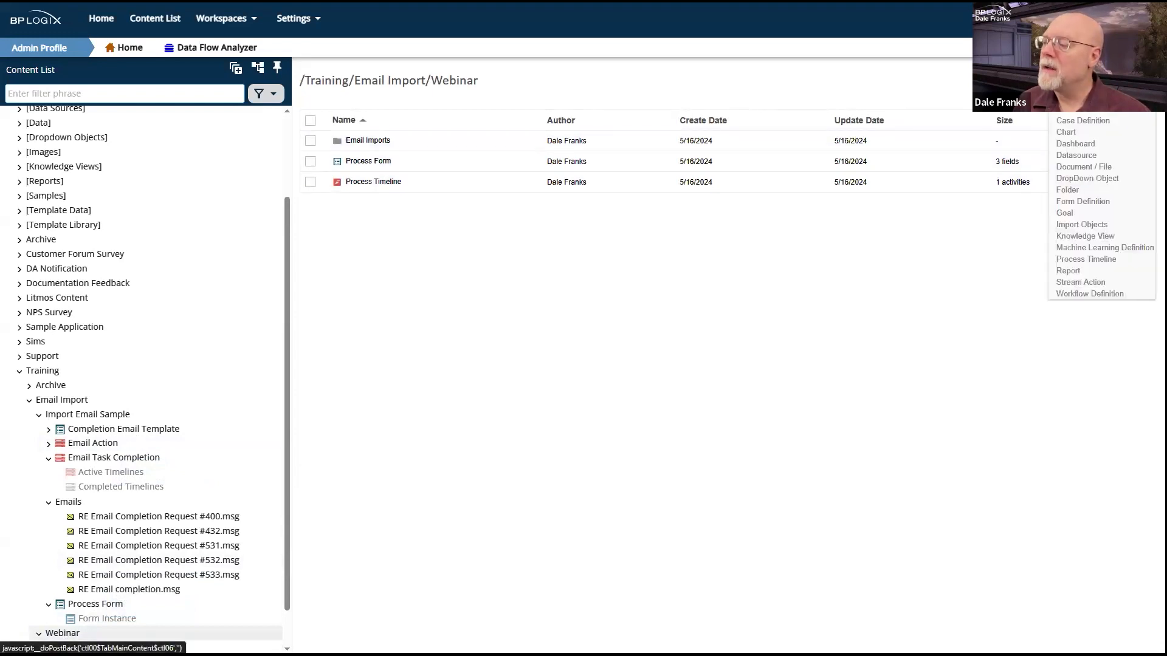
left_click(1104, 261)
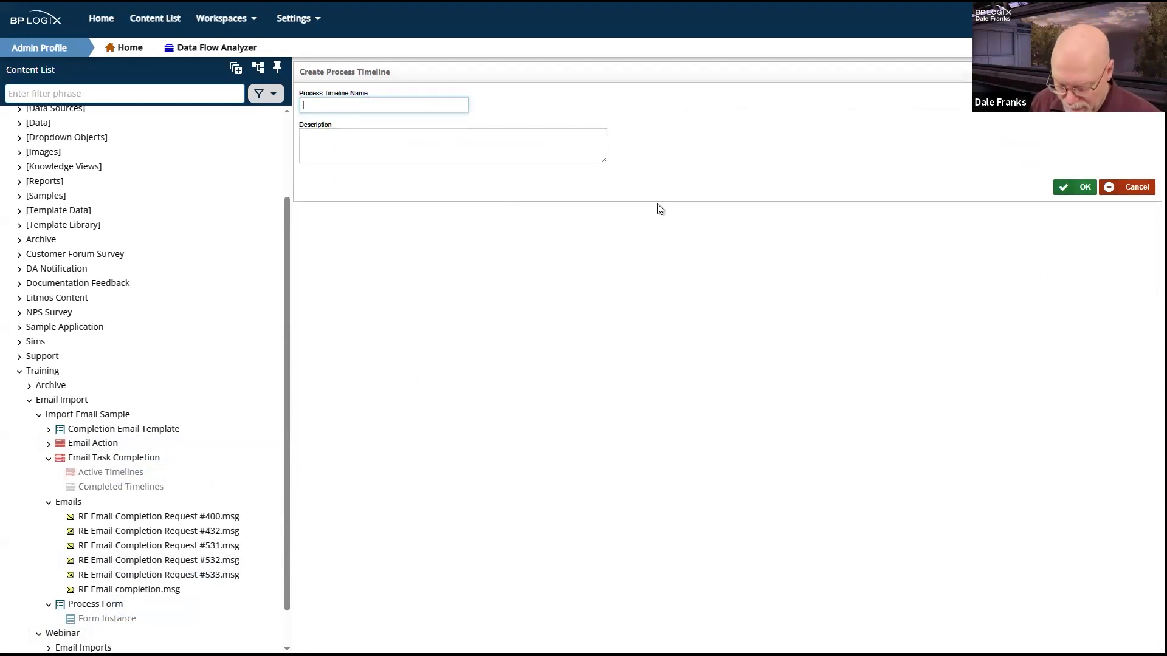
type("Proc")
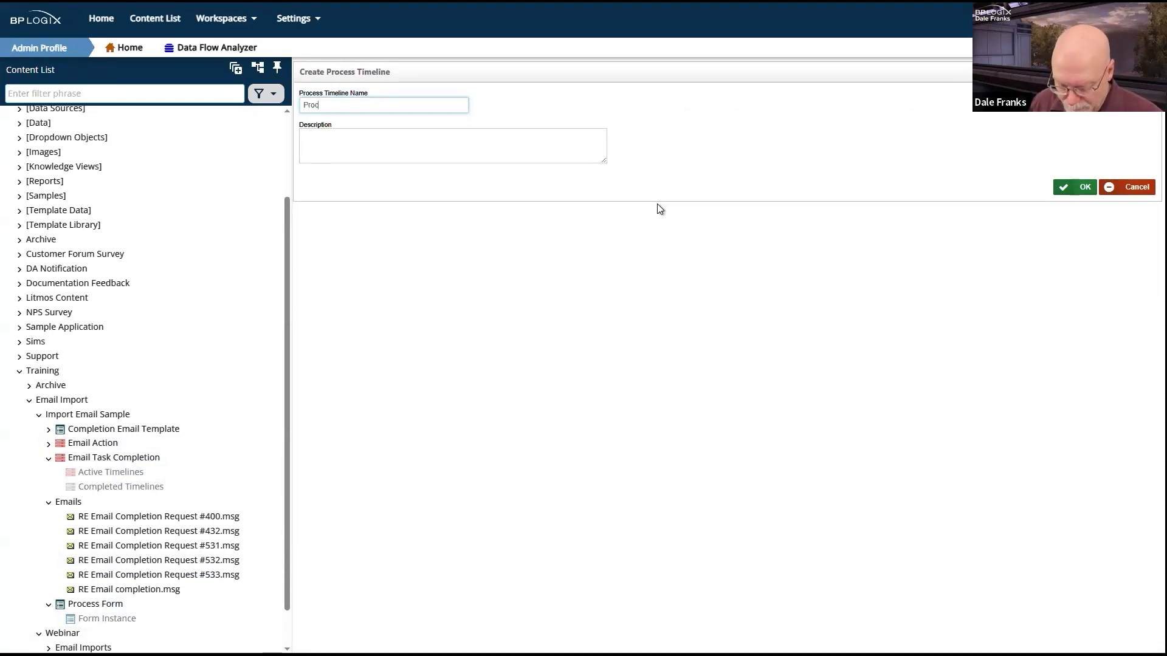
key("BackSpace")
key("BackSpace")
key("BackSpace")
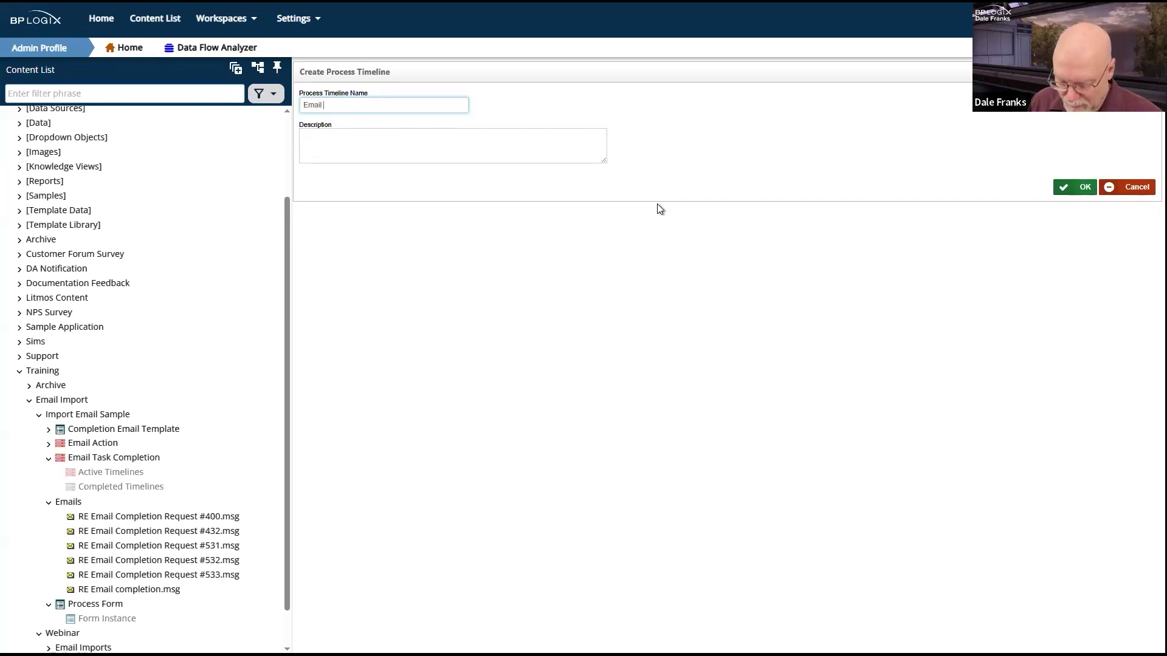
type("ess")
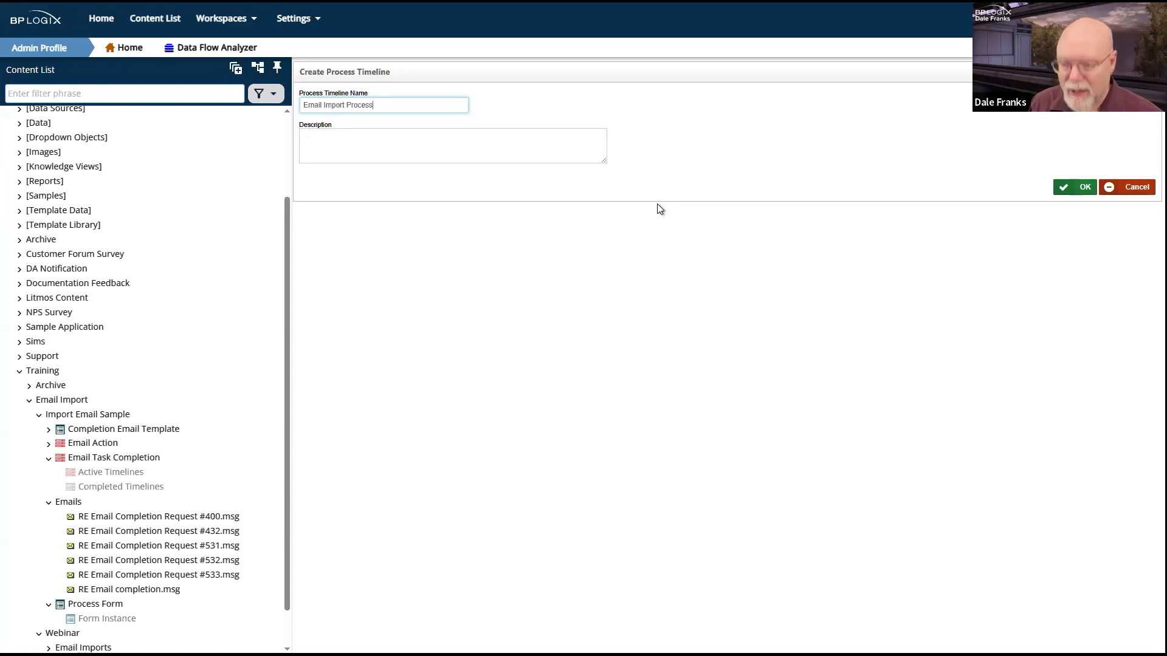
left_click(1084, 187)
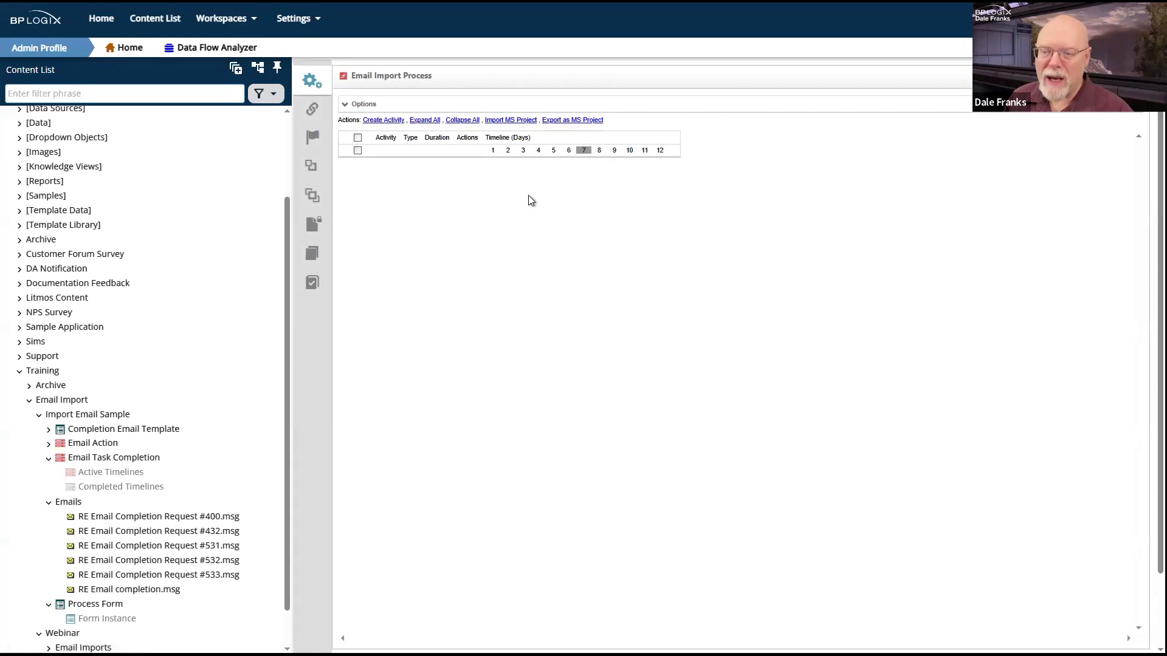
left_click(1090, 78)
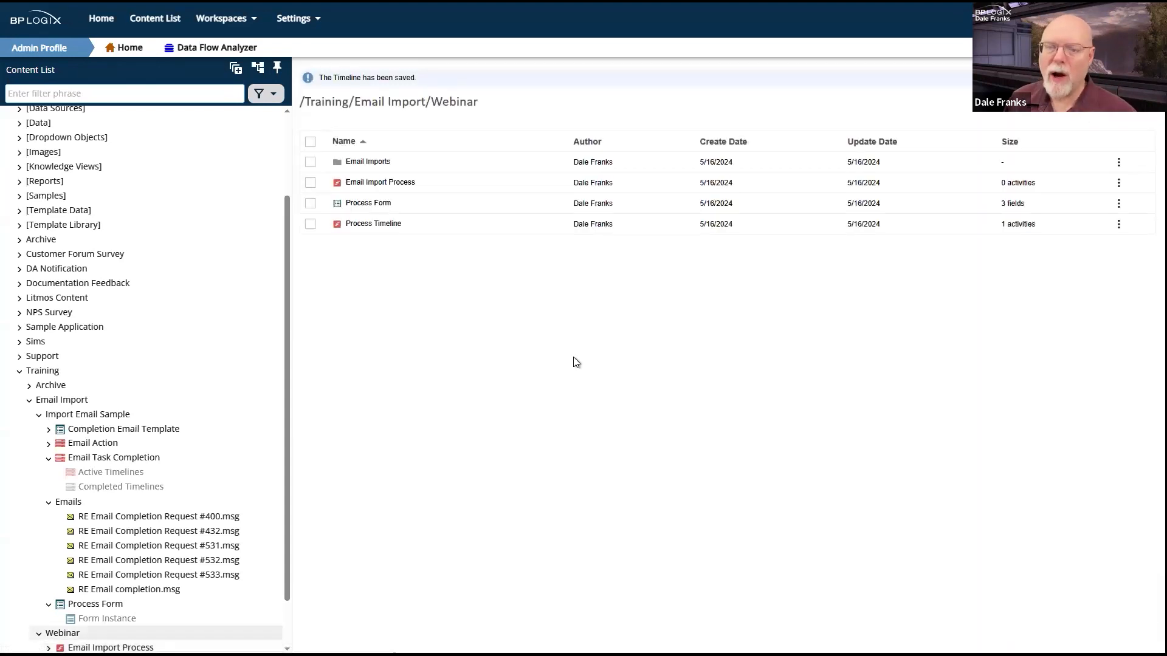
Step: Set the Email Imports folder to automatically start Email Import Process when objects are moved into it, and save the folder properties
left_click(366, 162)
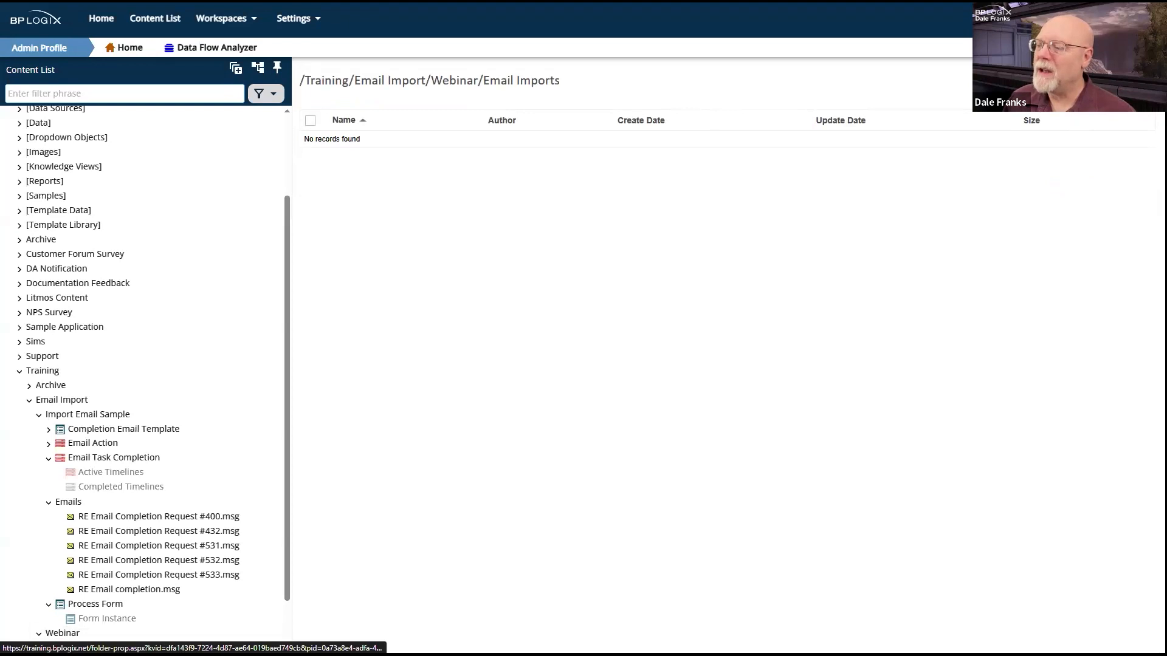
left_click(1091, 79)
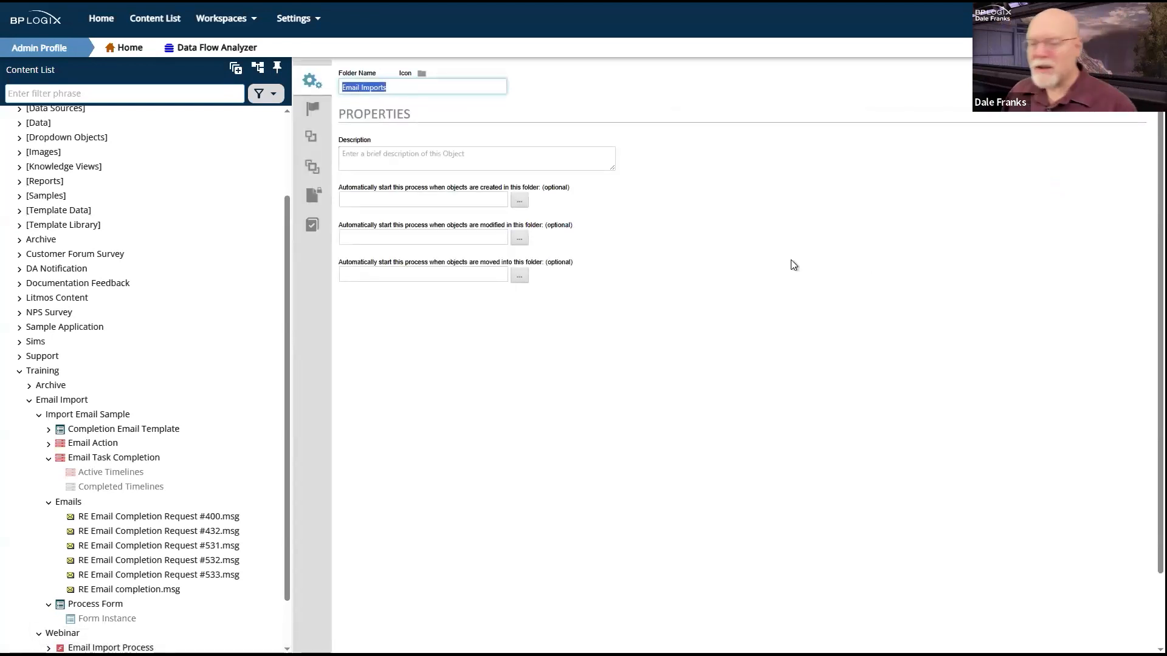
left_click(523, 278)
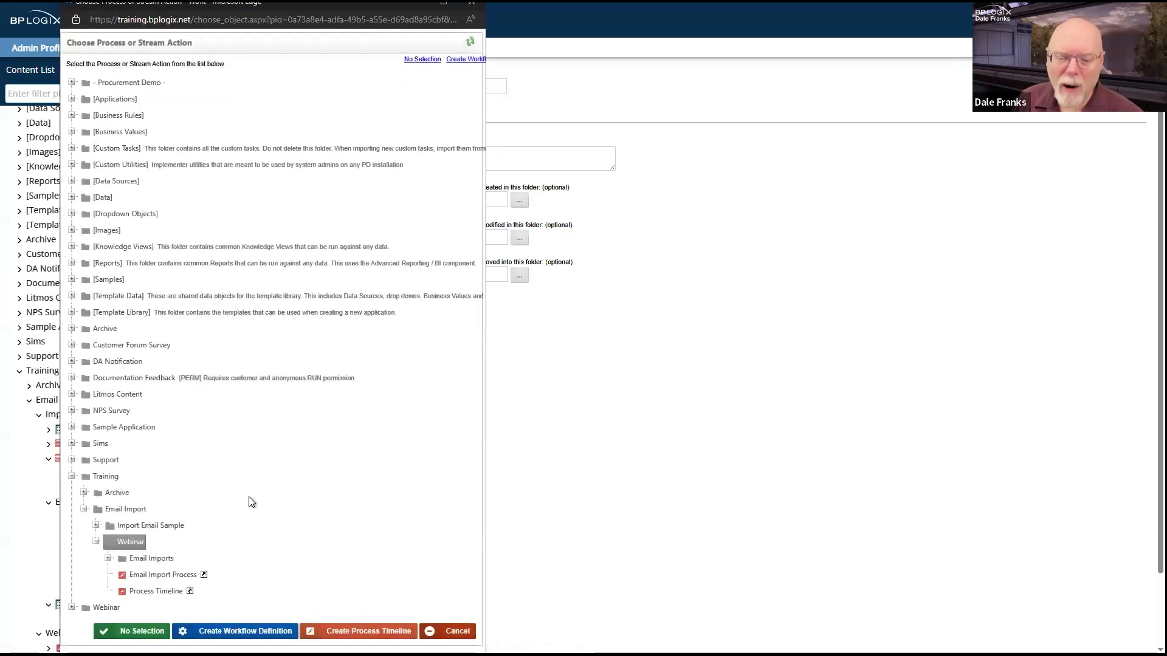
left_click(163, 574)
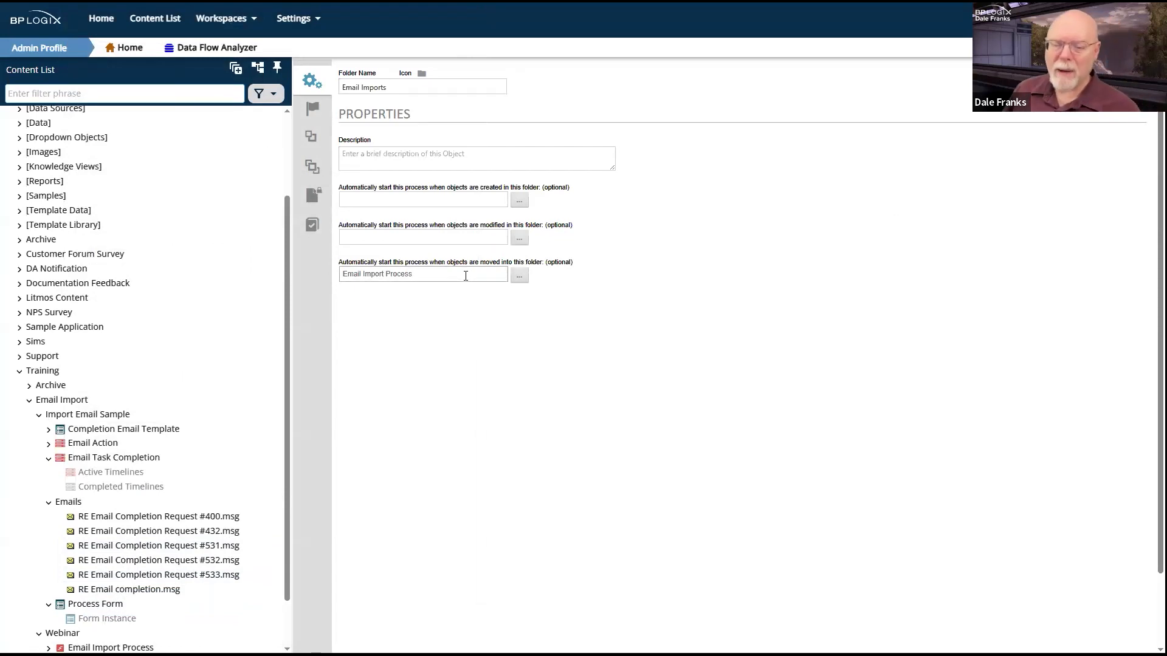
left_click(1063, 74)
left_click(1060, 91)
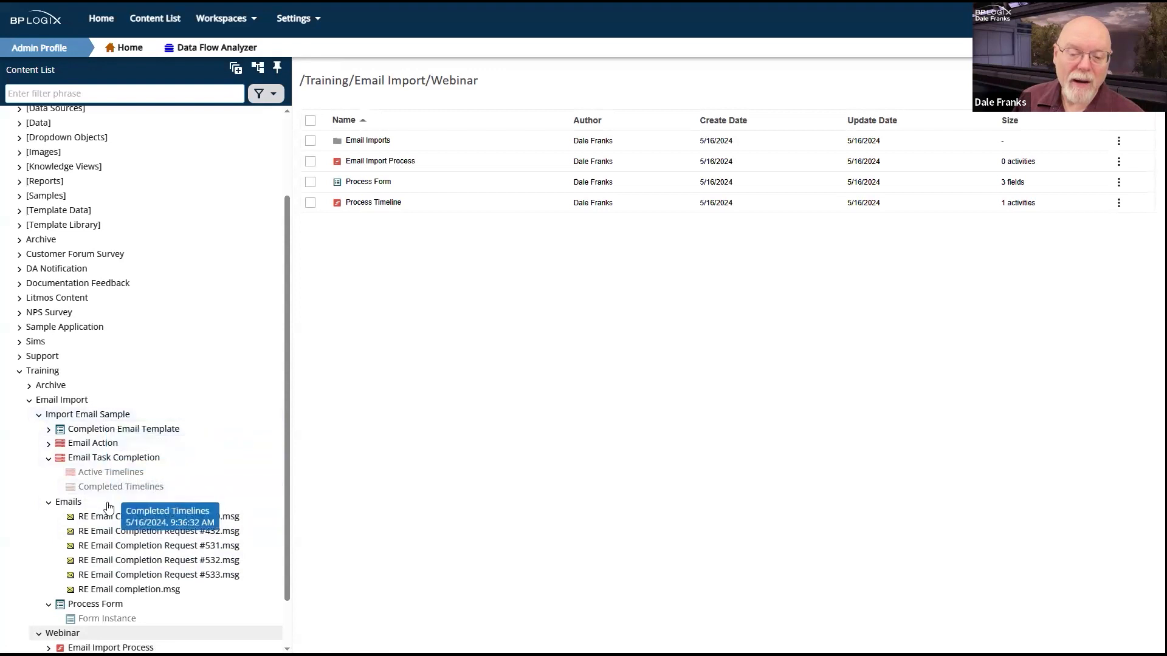
Step: Open the properties of the Emails folder in Import Email Sample and check which folder event starts its process
left_click(69, 502)
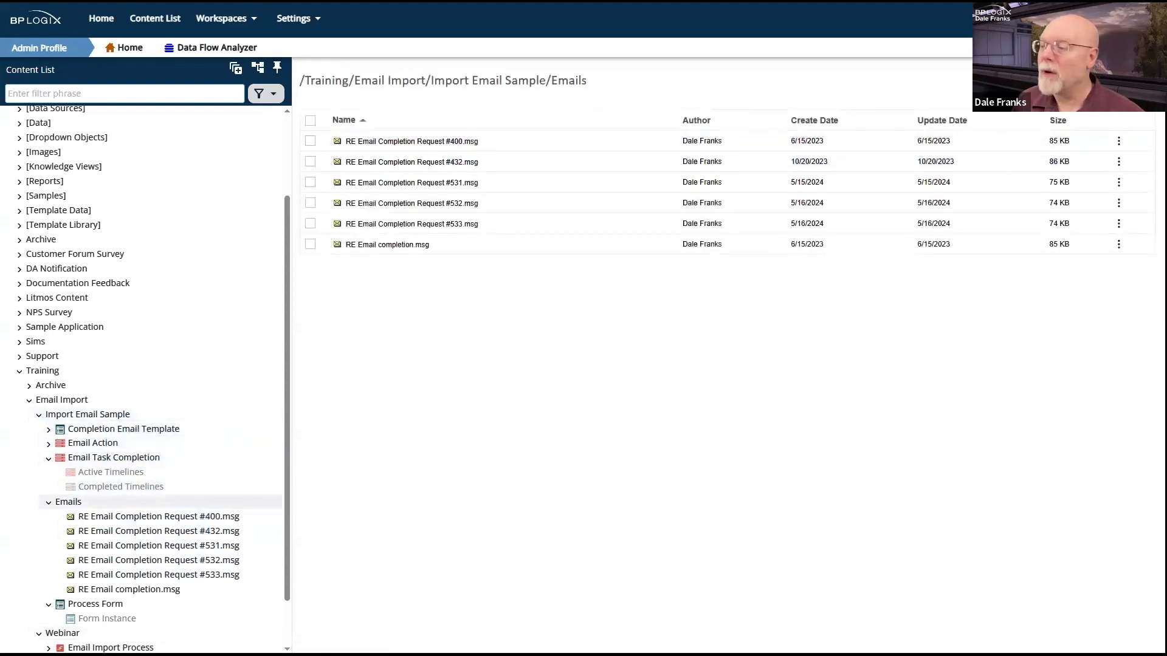
left_click(1093, 80)
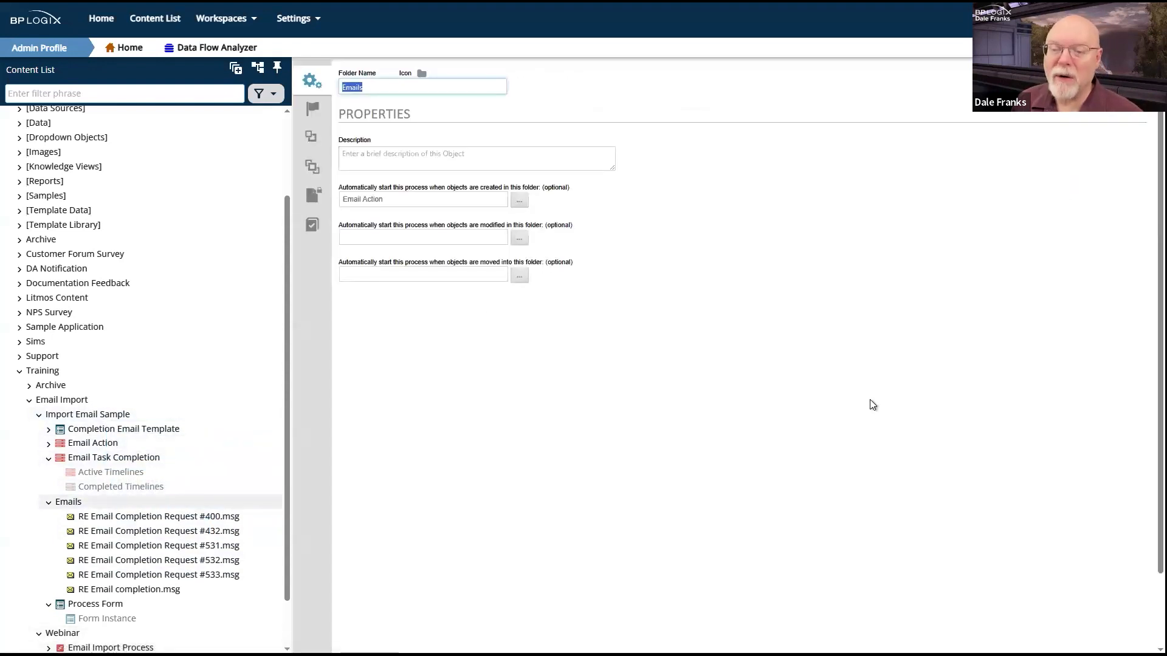
left_click(396, 199)
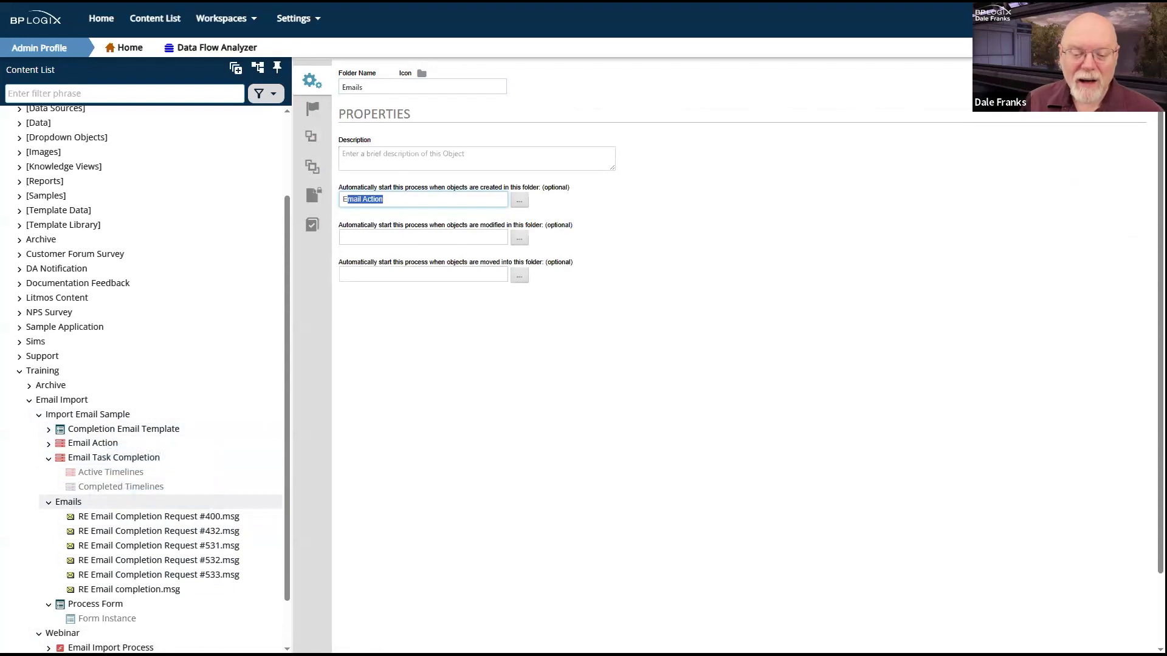
scroll(132, 449, "down", 1)
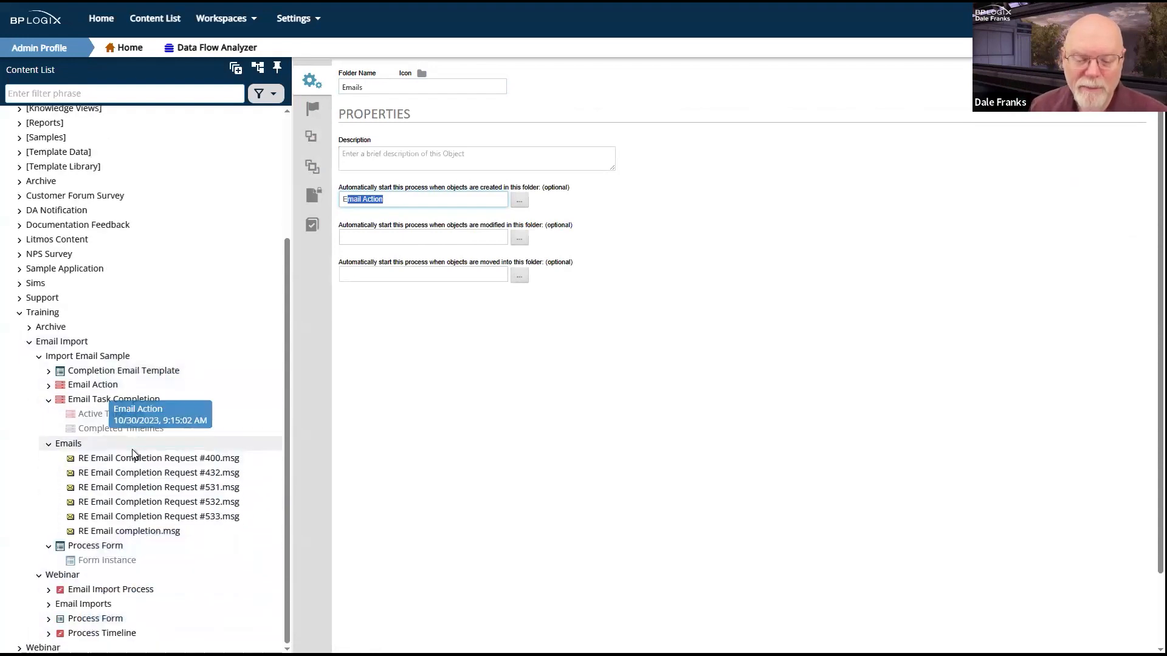
Step: In the Webinar Email Imports folder's properties, clear the moved-into process and set Email Import Process to start when objects are created
left_click(89, 604)
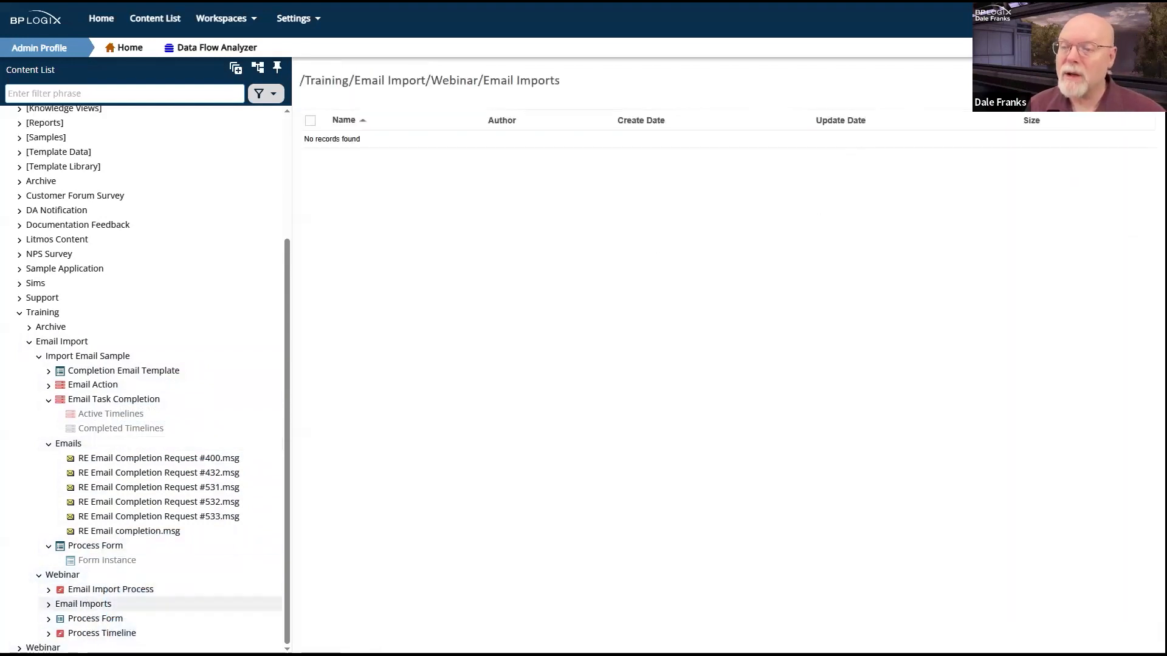
left_click(518, 275)
left_click(151, 629)
left_click(519, 202)
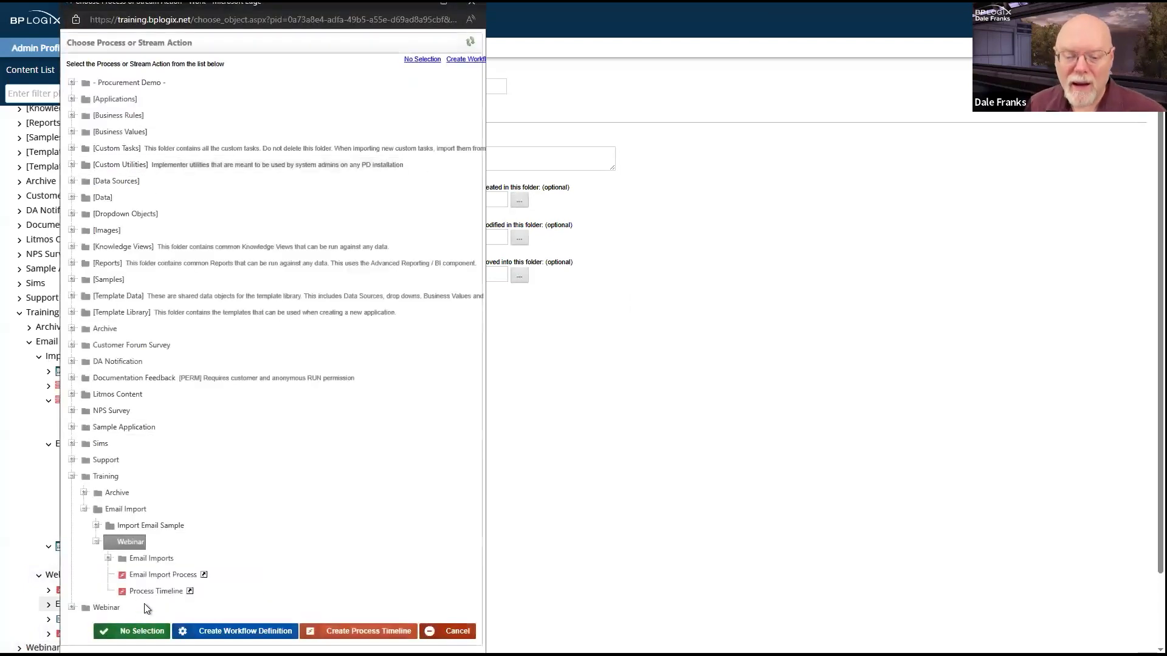
left_click(160, 574)
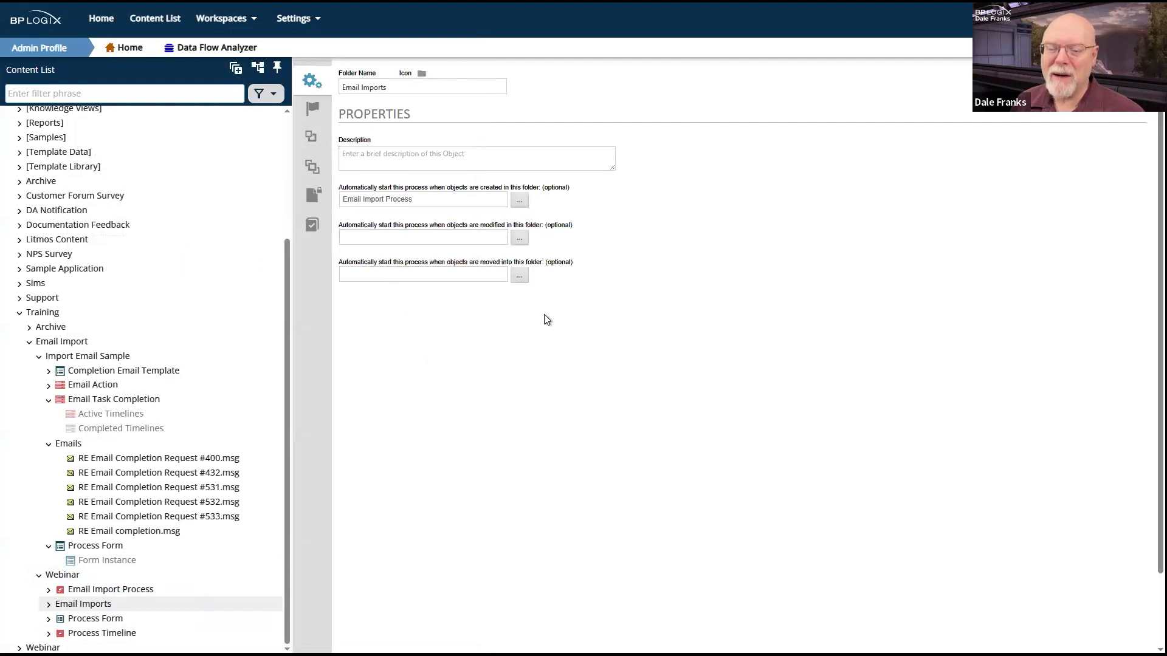
Step: Review the Email Imports folder's automatic start settings, comparing the created and moved-into triggers
left_click(518, 281)
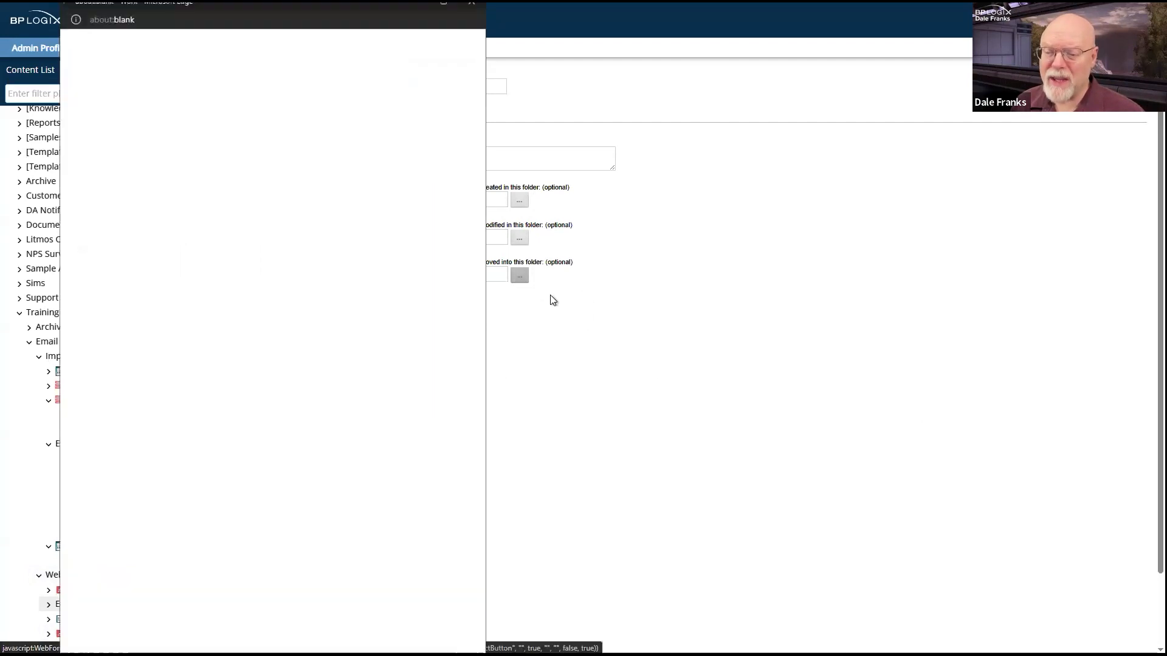
left_click(472, 6)
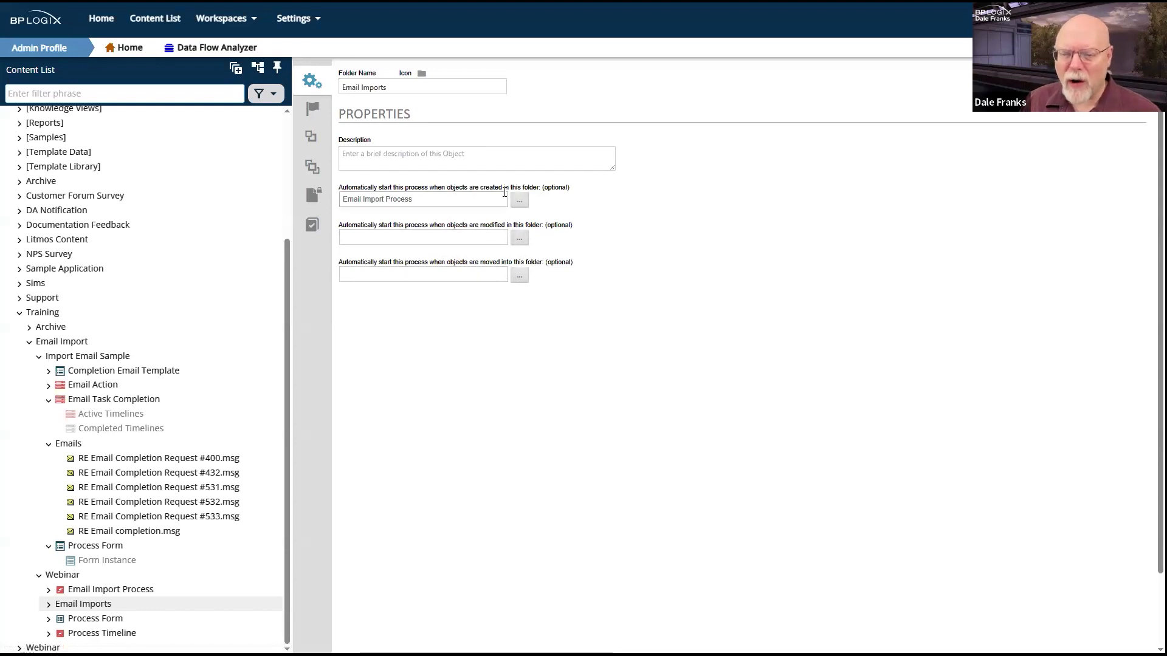
left_click_drag(468, 188, 526, 185)
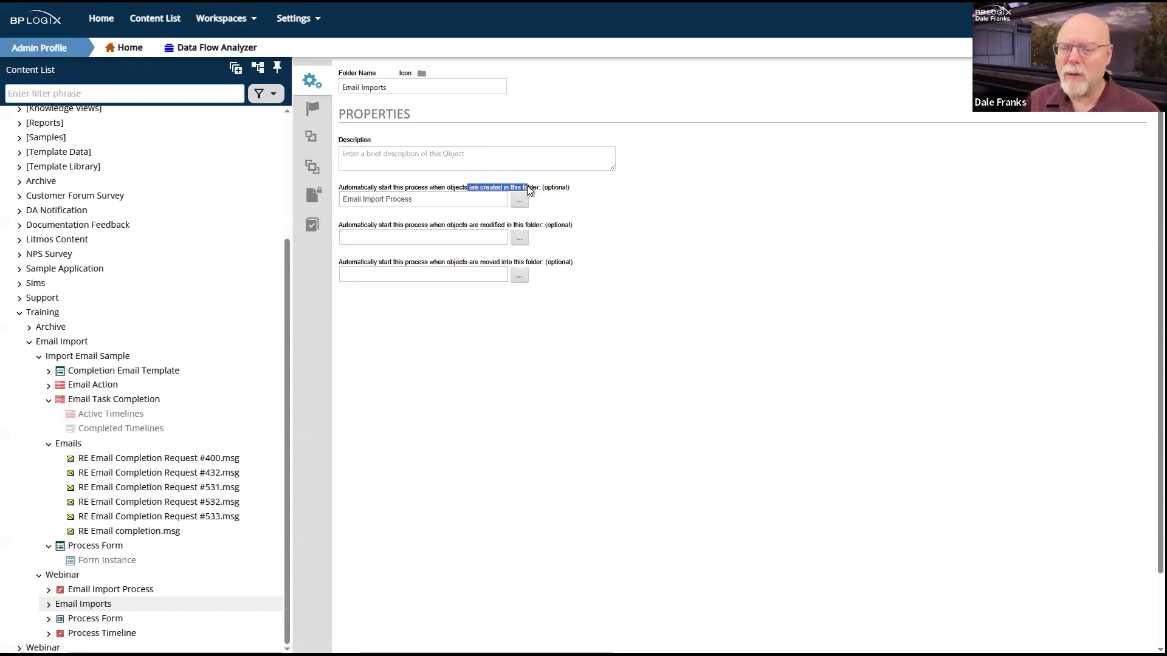
left_click_drag(468, 262, 513, 262)
left_click(646, 420)
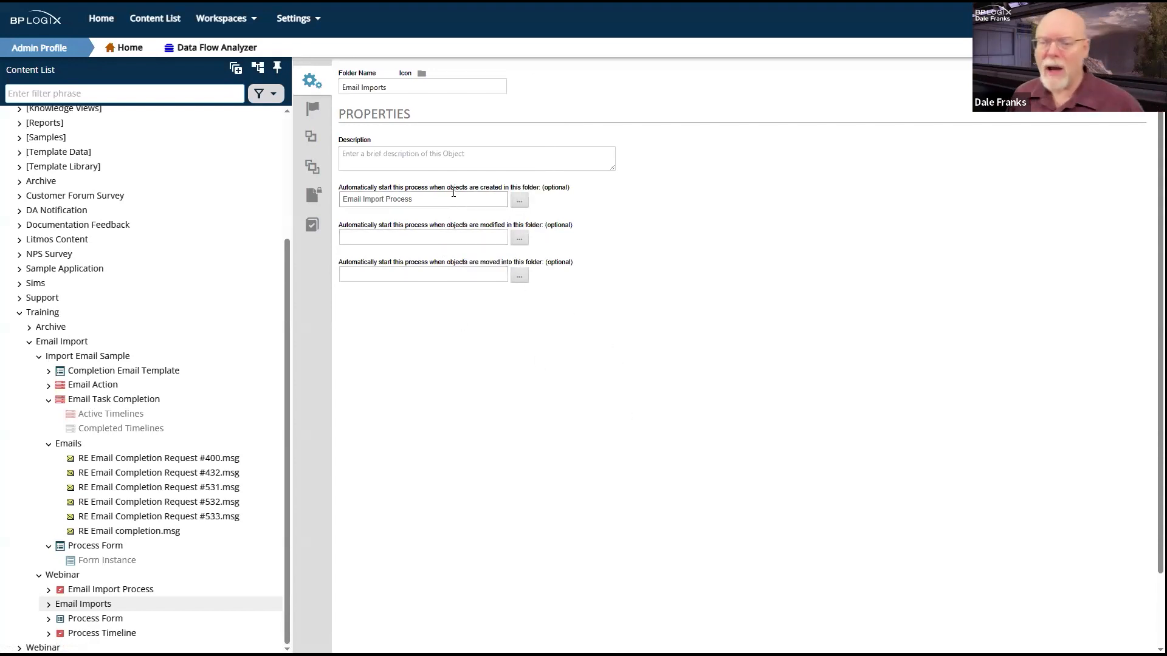
left_click_drag(442, 187, 580, 192)
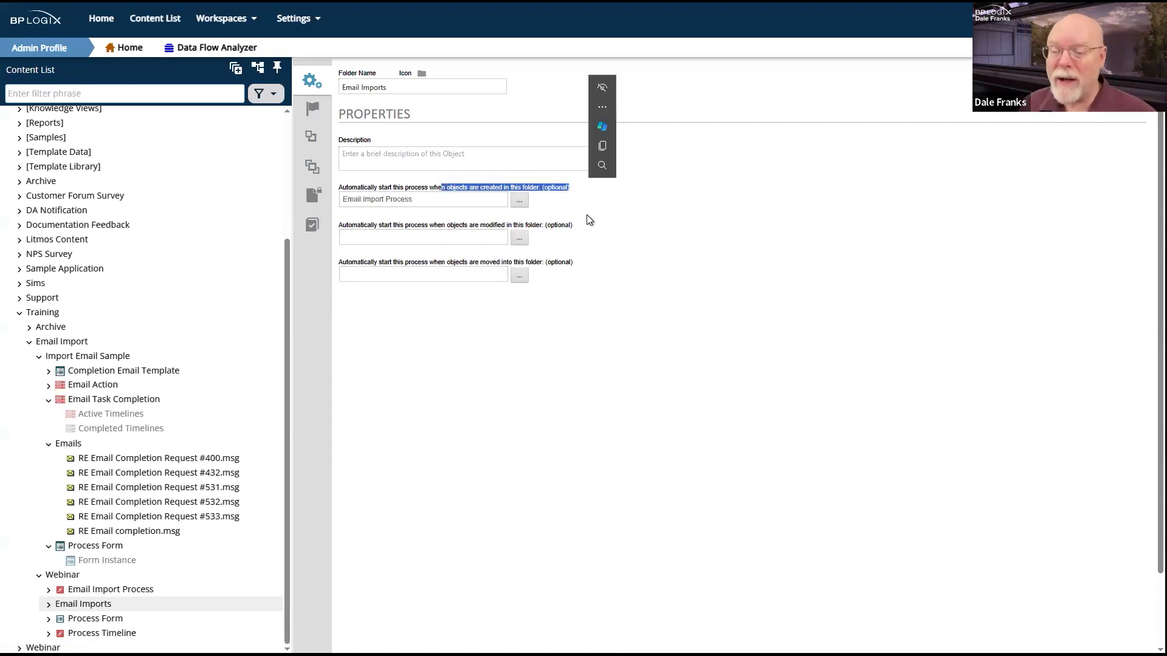
left_click(624, 364)
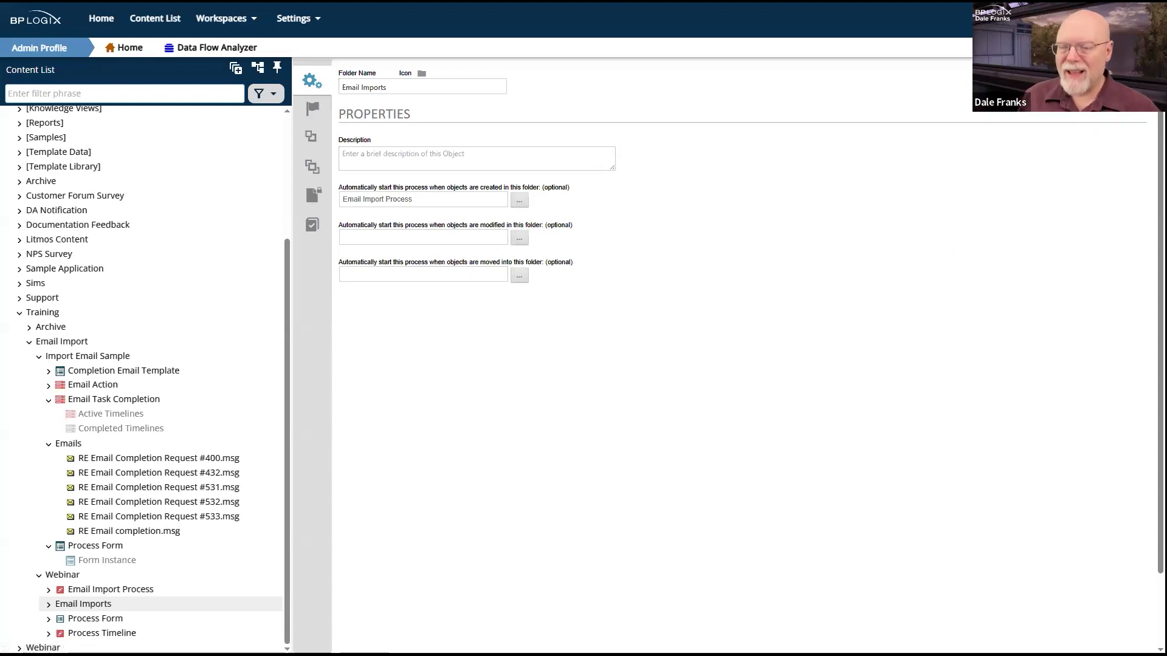
Step: Save the Email Imports folder properties and open the Email Import Process timeline from the Webinar folder
left_click(1082, 80)
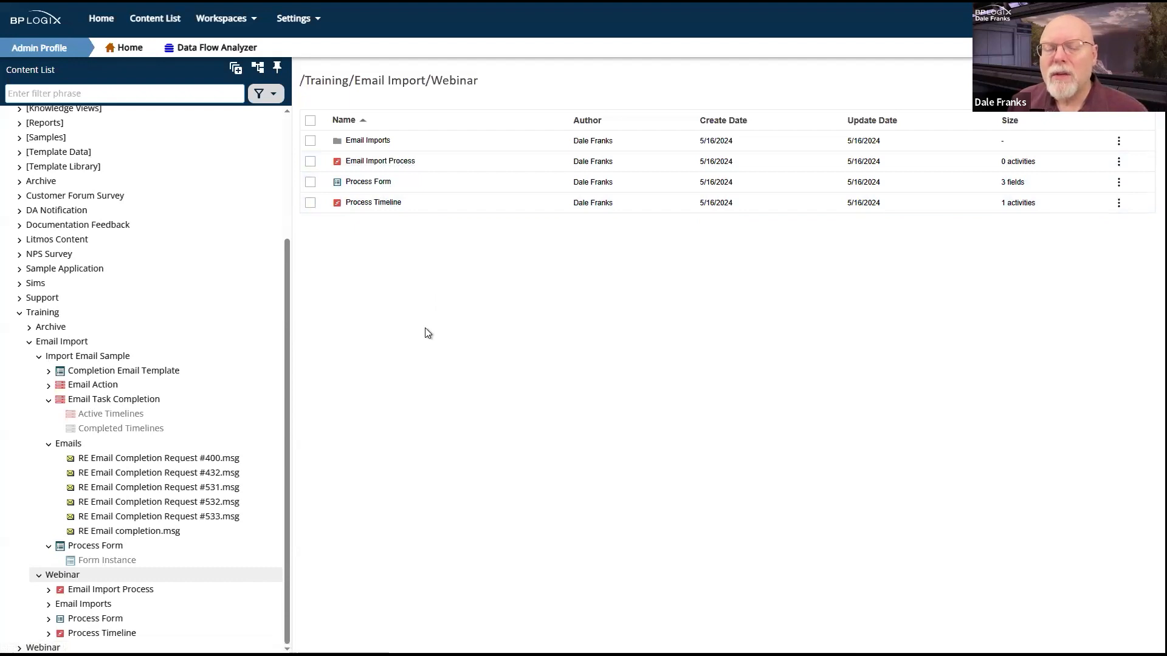
left_click(399, 163)
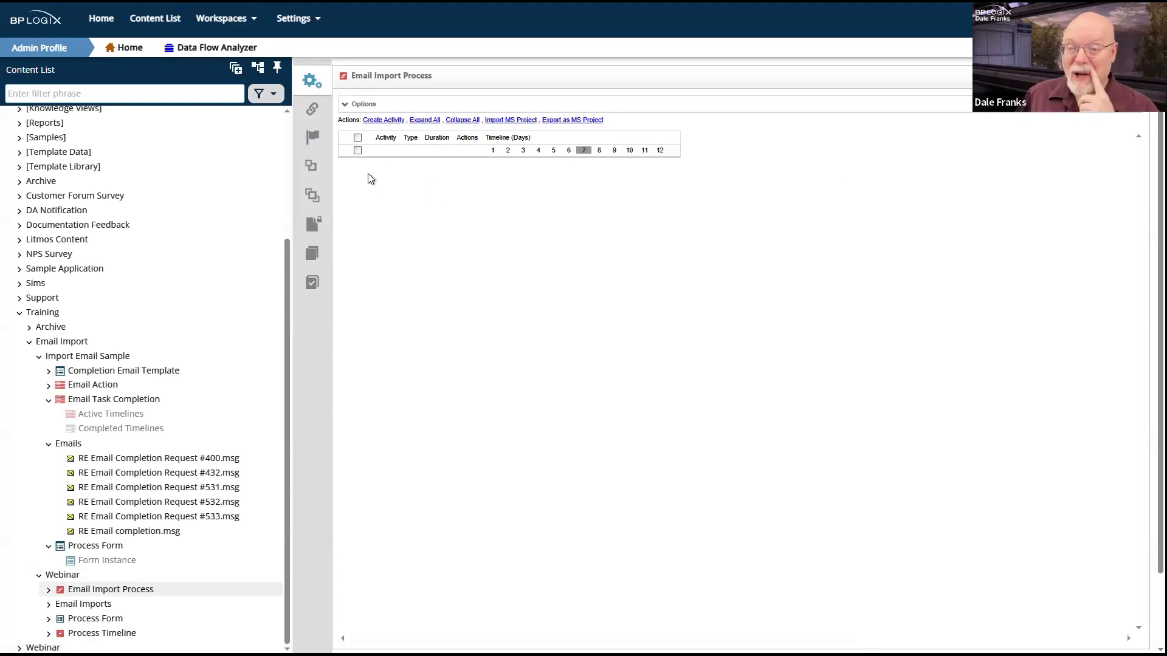
Step: Create an activity in the Email Import Process timeline and set its activity type to Custom Task
left_click(390, 120)
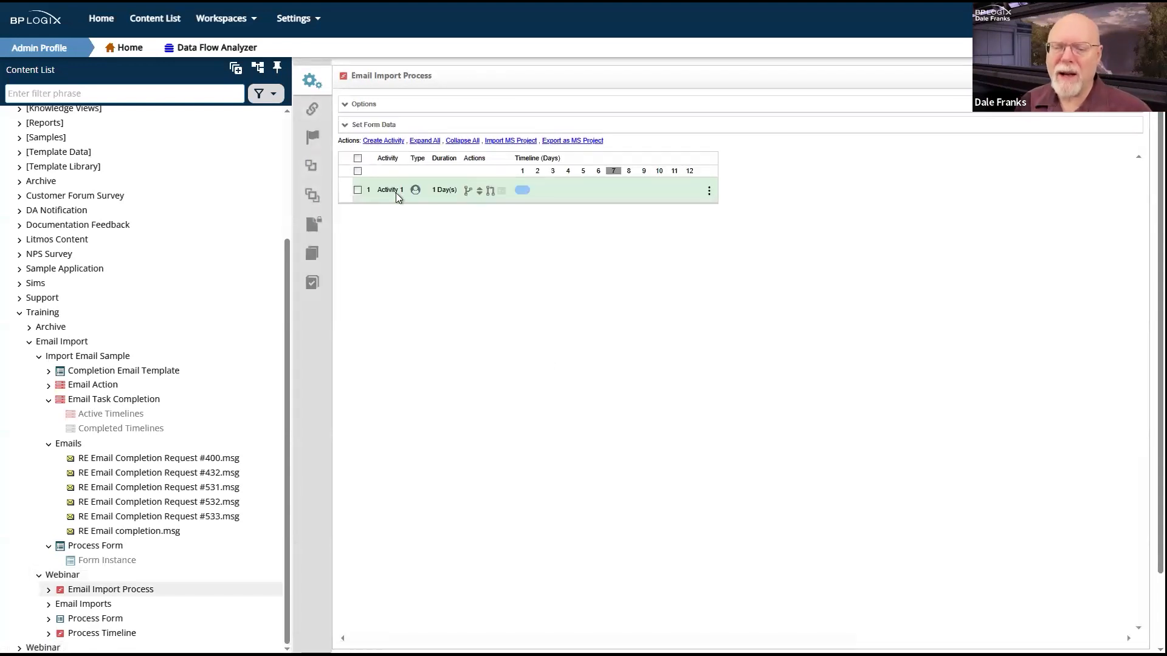
left_click(392, 190)
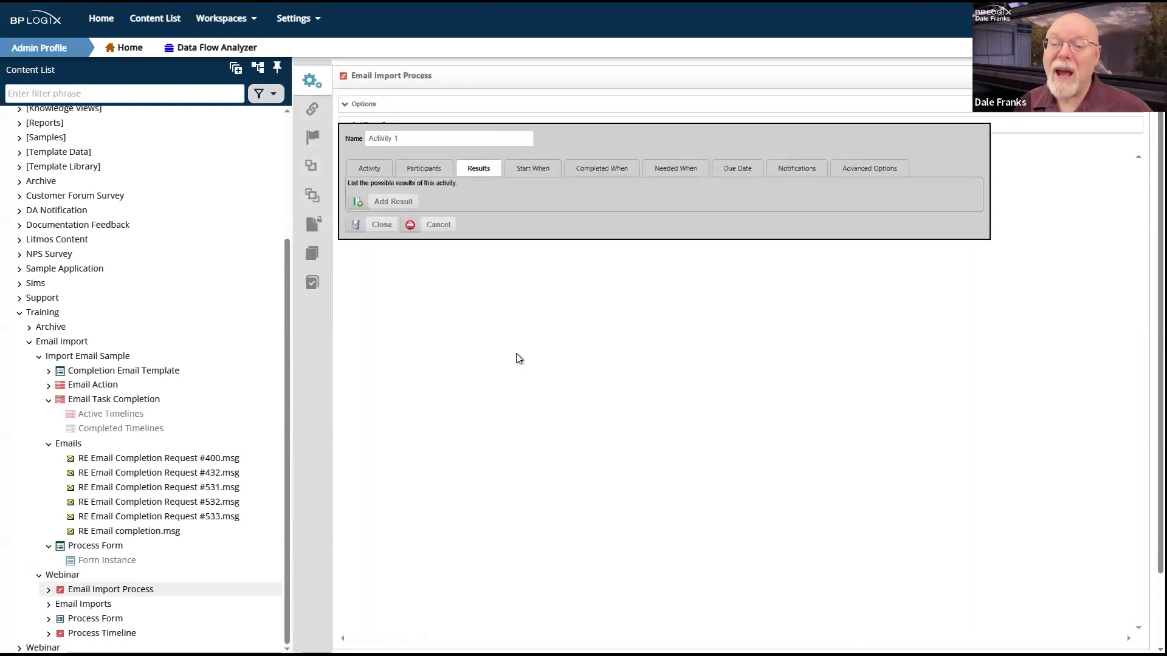
left_click(366, 171)
left_click(433, 189)
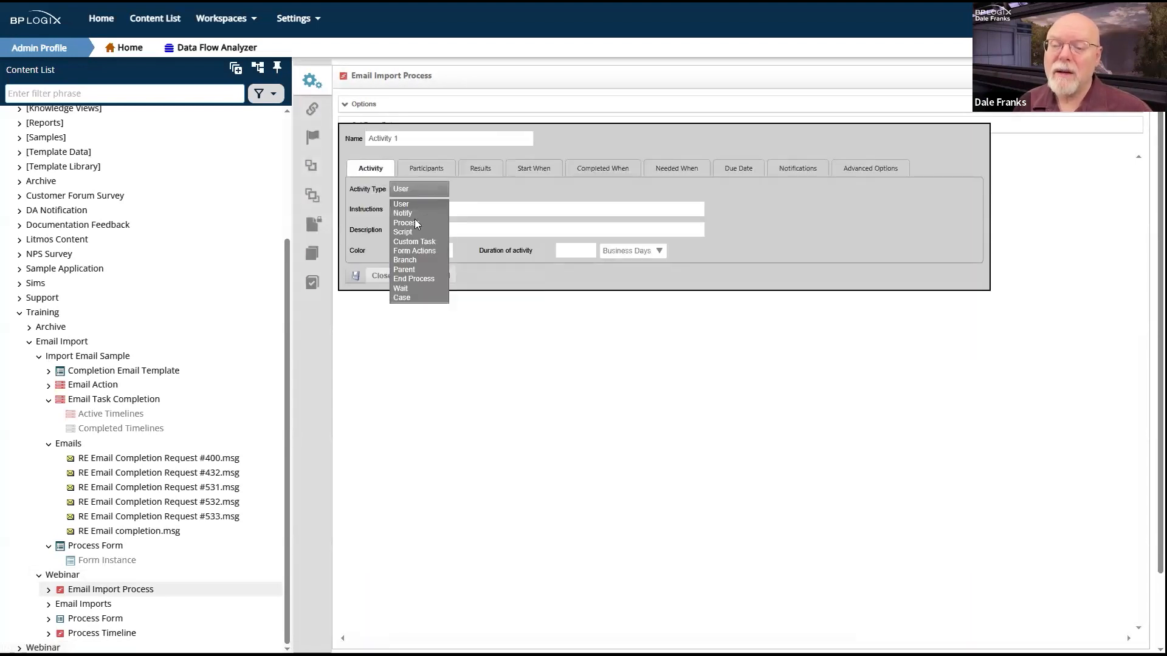
left_click(432, 242)
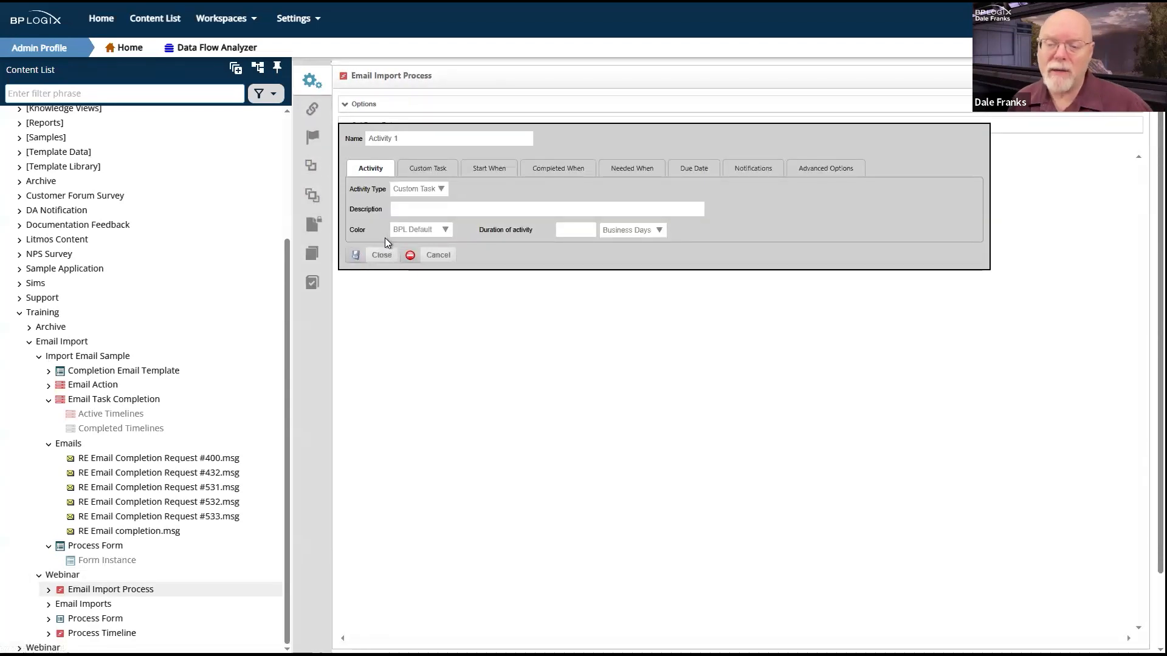
Step: Add the E-mail Import custom task from the Content Actions category to Activity 1
left_click(427, 168)
left_click(574, 191)
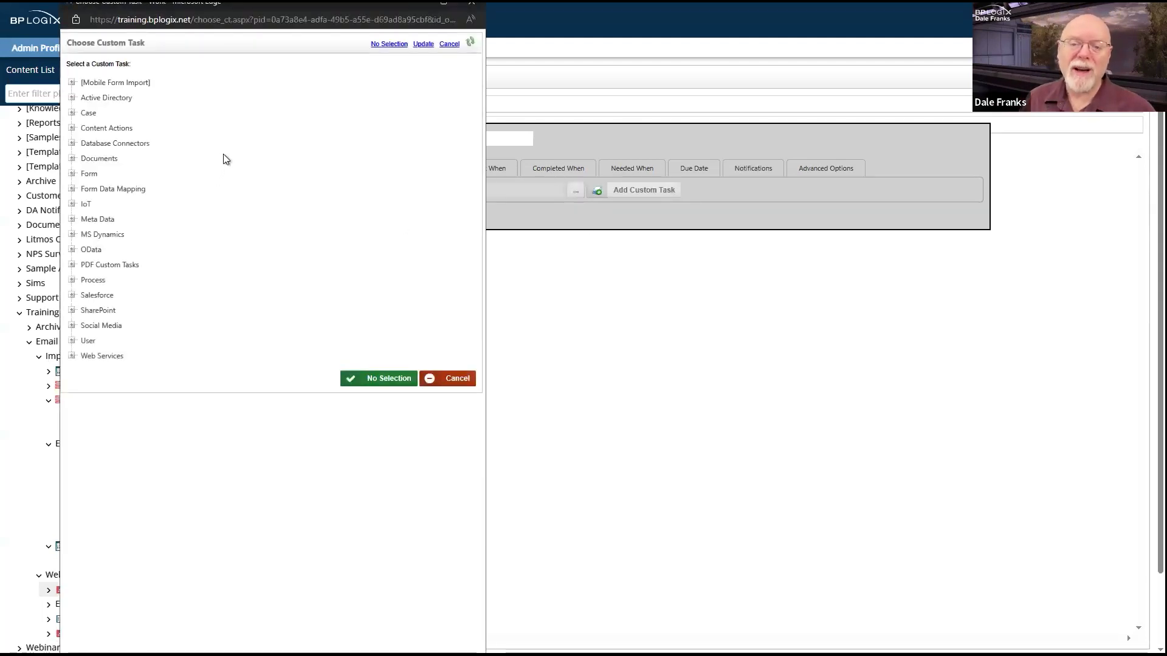
left_click(73, 128)
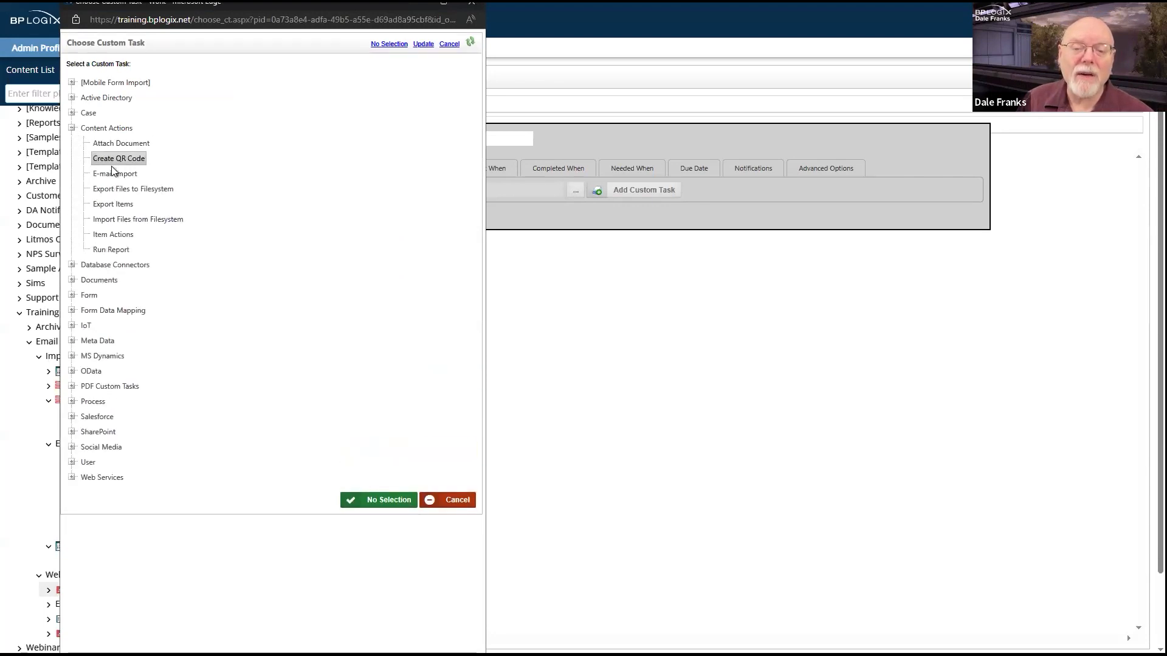
left_click(116, 174)
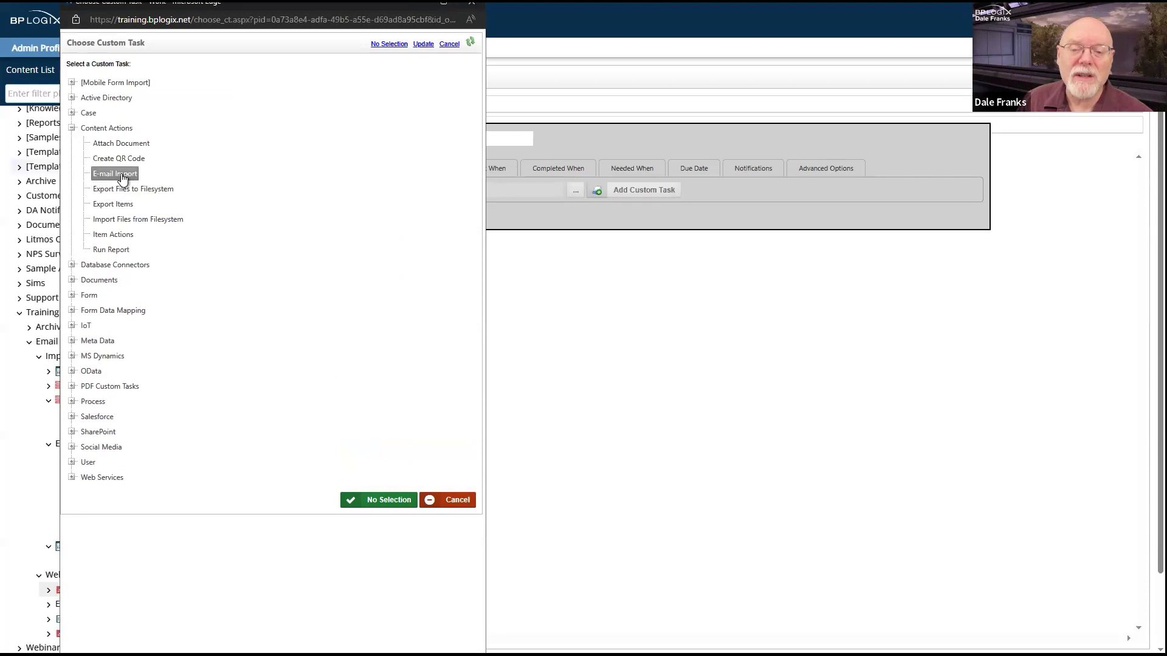
left_click(666, 192)
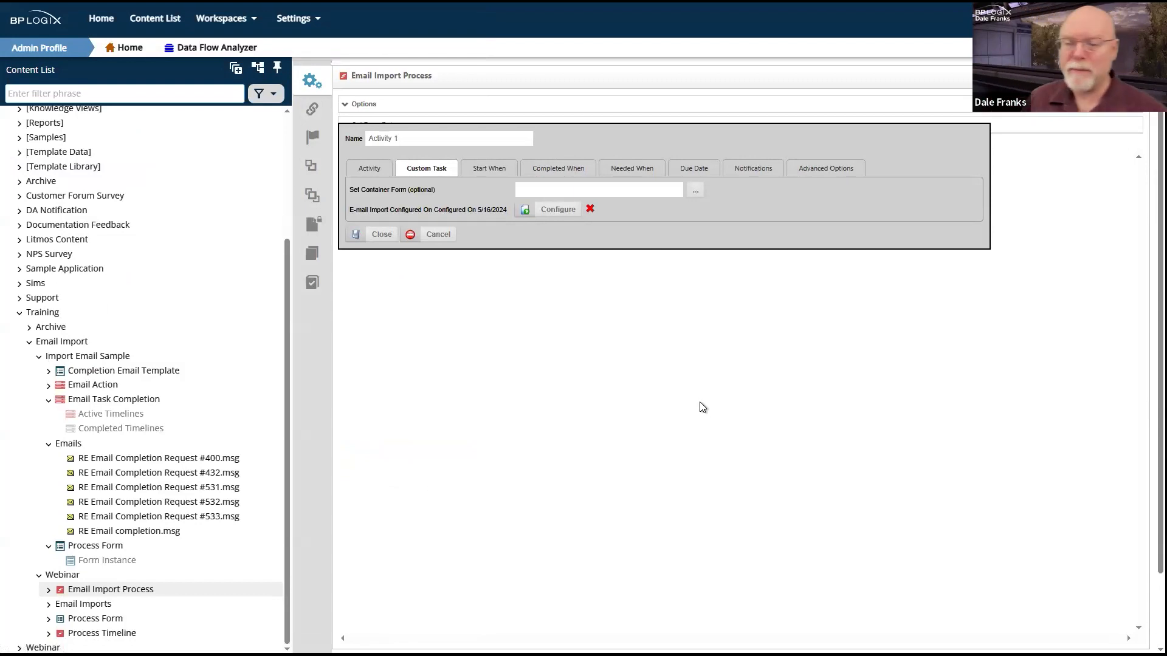
Step: Set Process Form as the container form and try copying attachments to Timeline References in the E-mail Import configuration, closing it unsaved
left_click(696, 192)
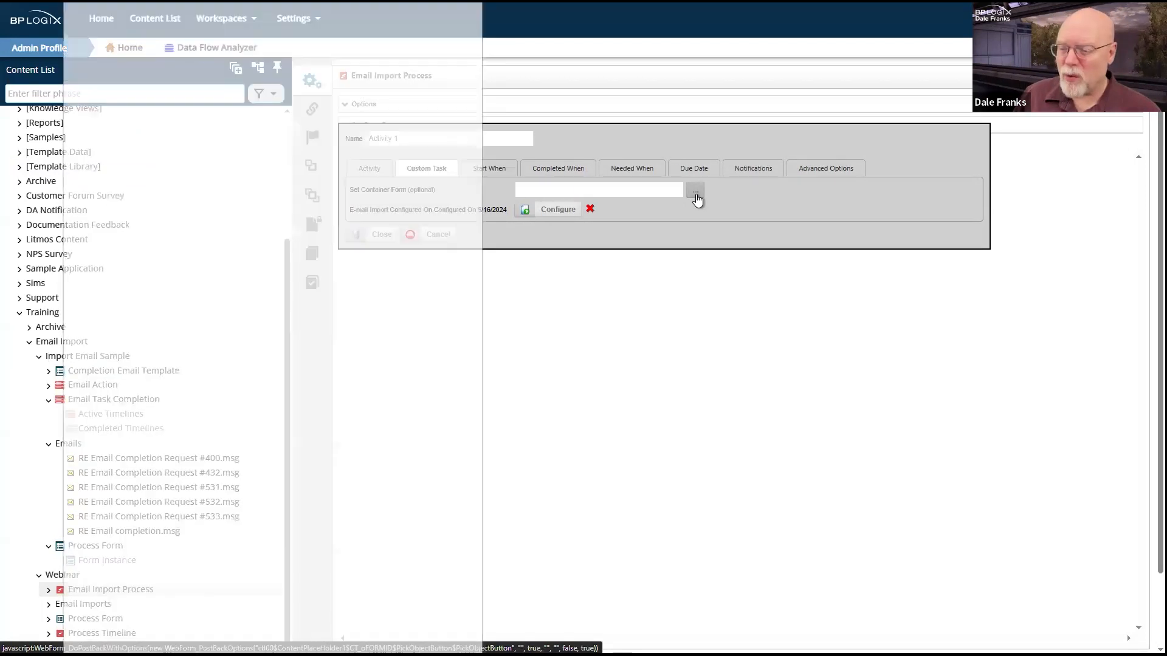
left_click(151, 572)
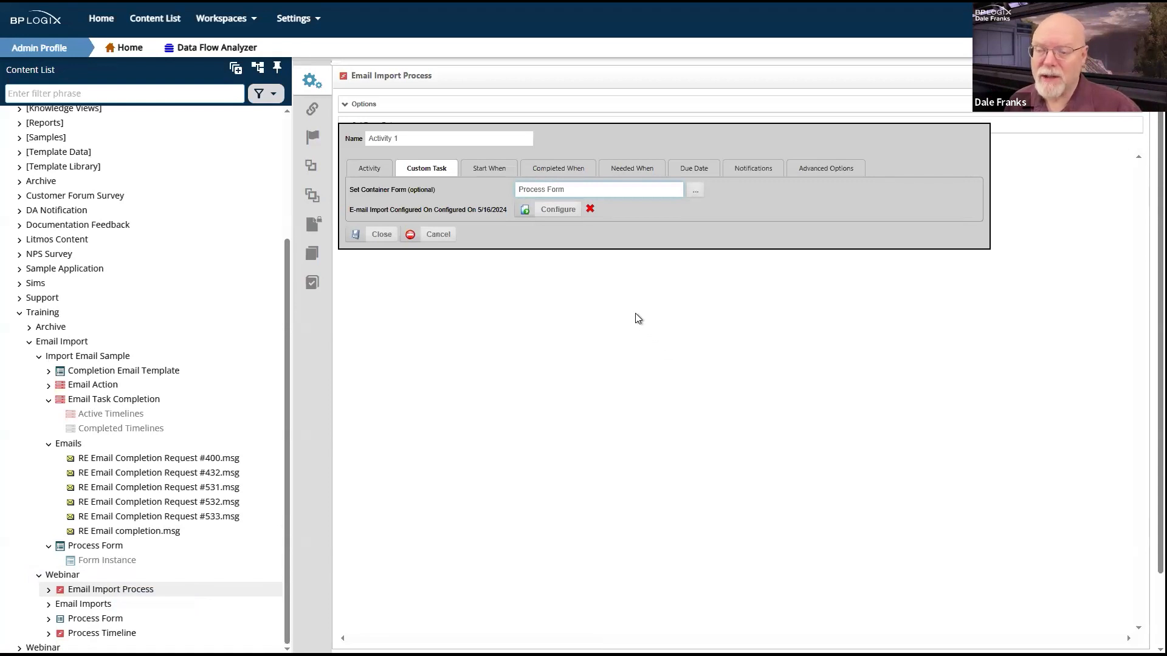
left_click(557, 213)
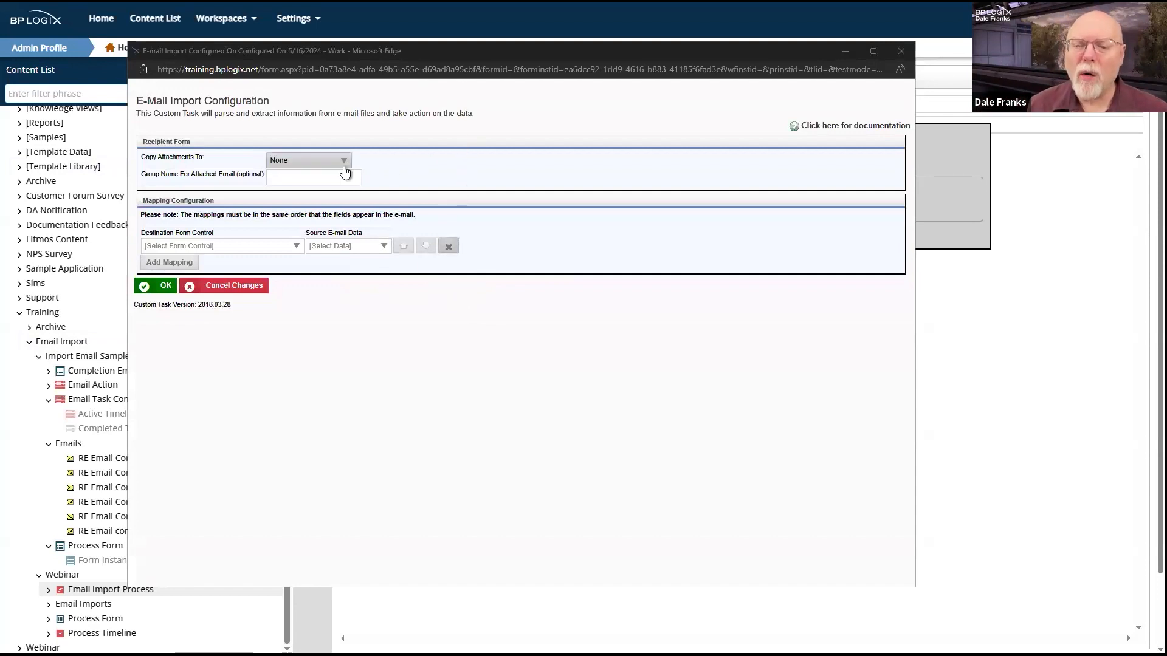
left_click(338, 165)
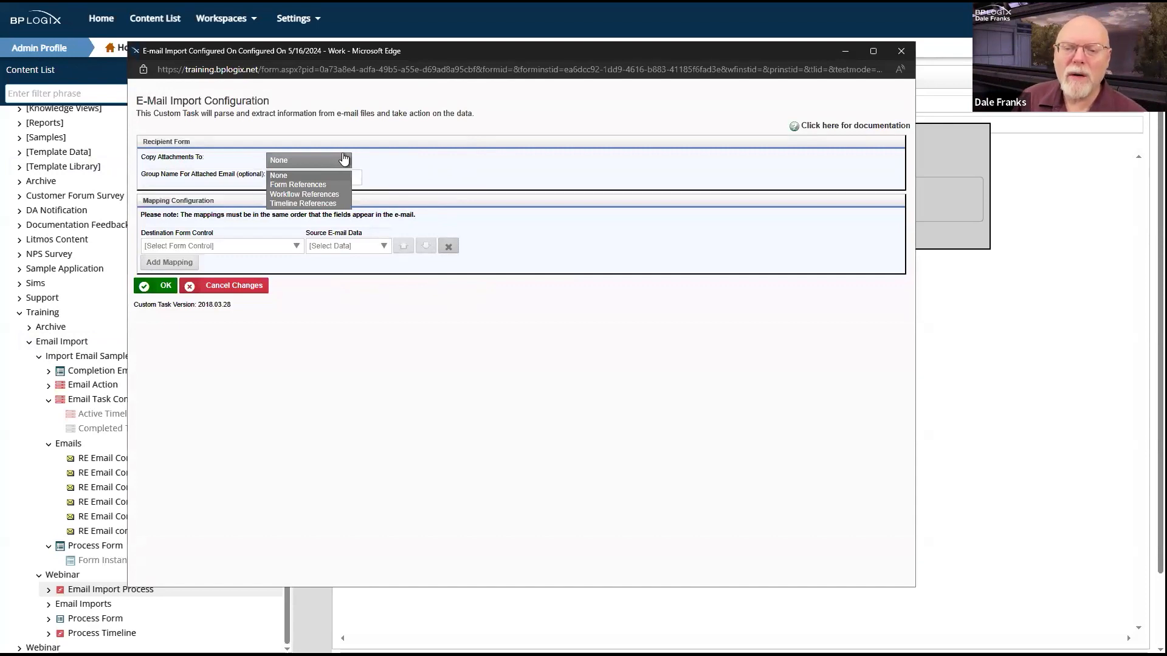
left_click(329, 205)
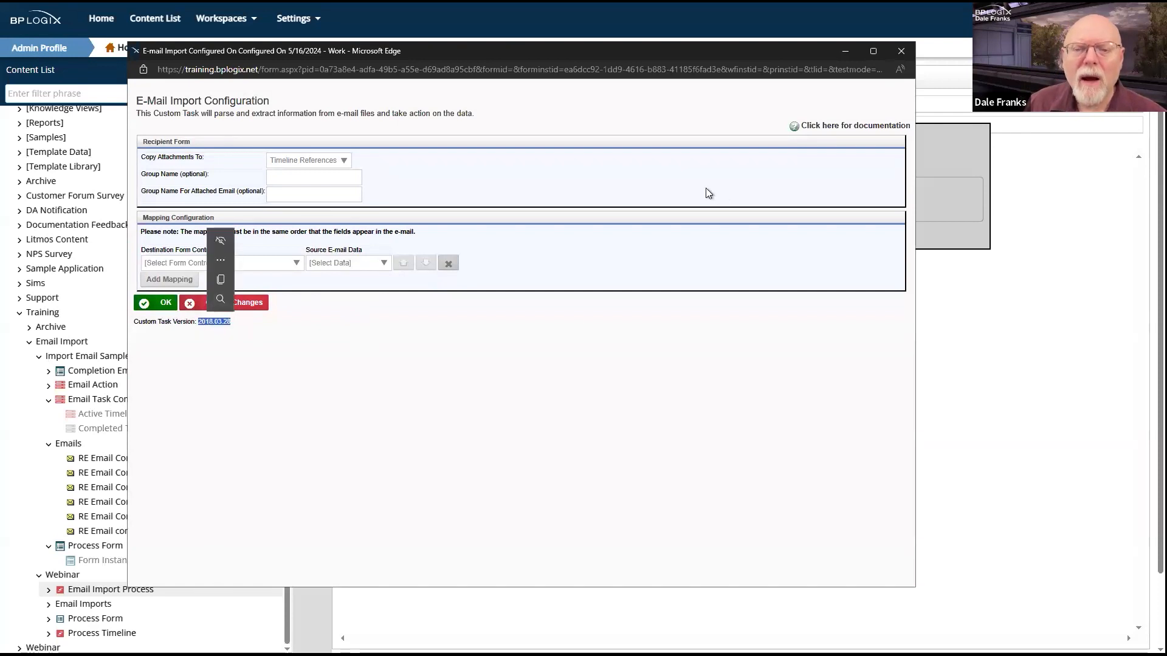
left_click(900, 54)
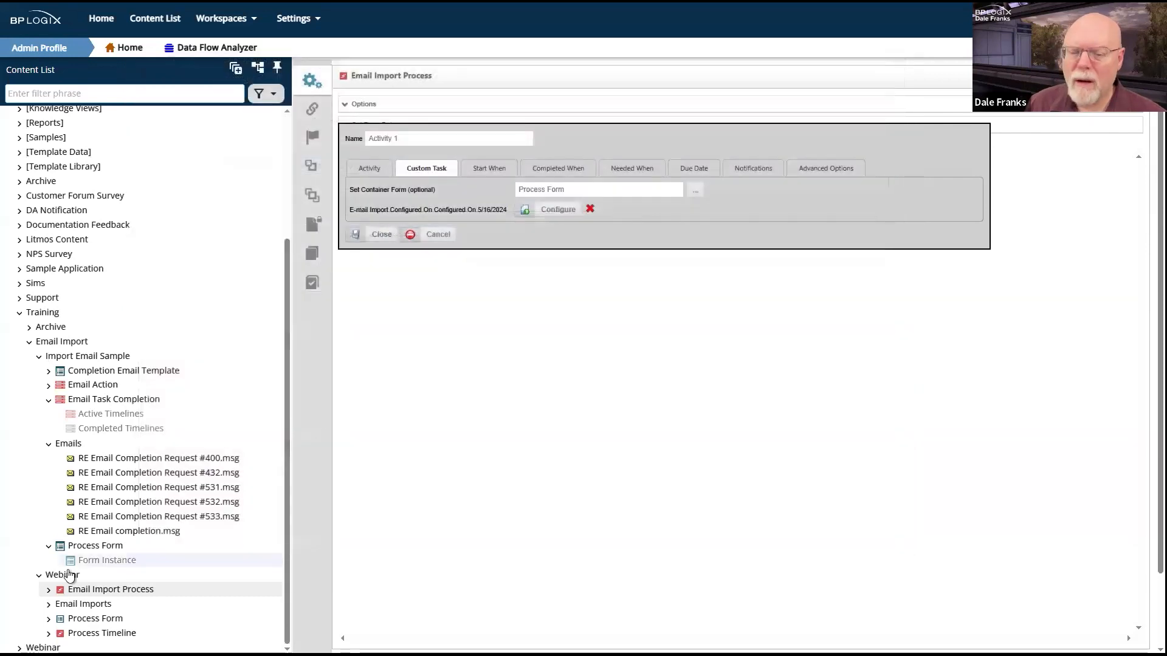
Step: Discard the unsaved timeline changes and examine the custom task of the Import Email activity in the Email Action timeline
left_click(91, 388)
left_click(553, 409)
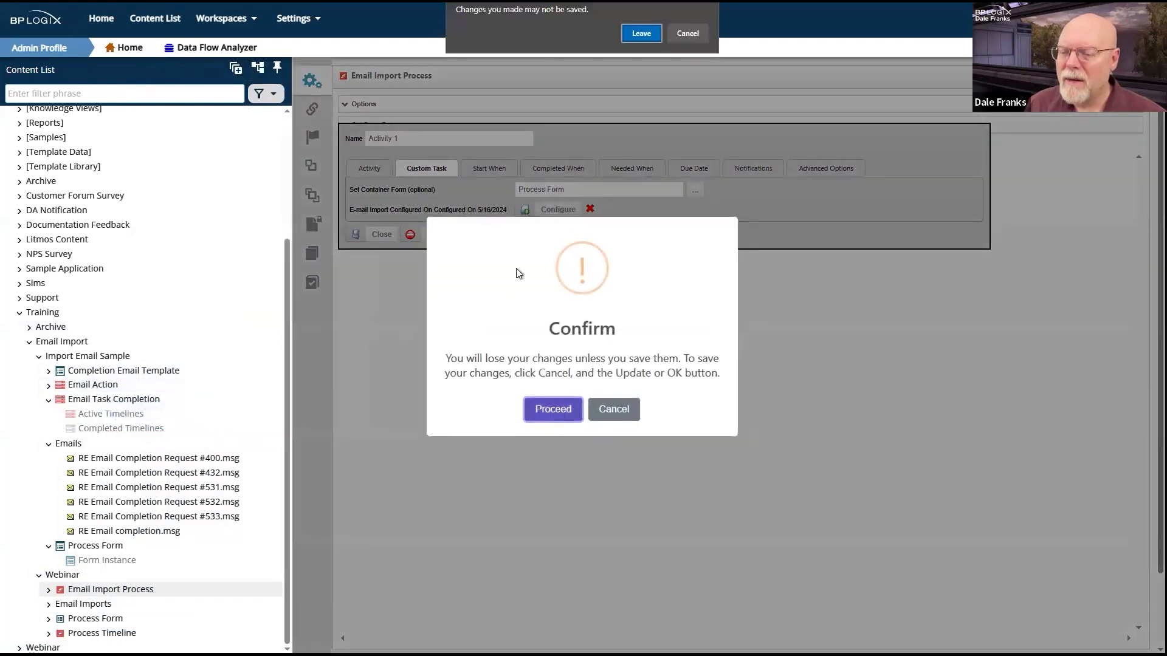
left_click(642, 32)
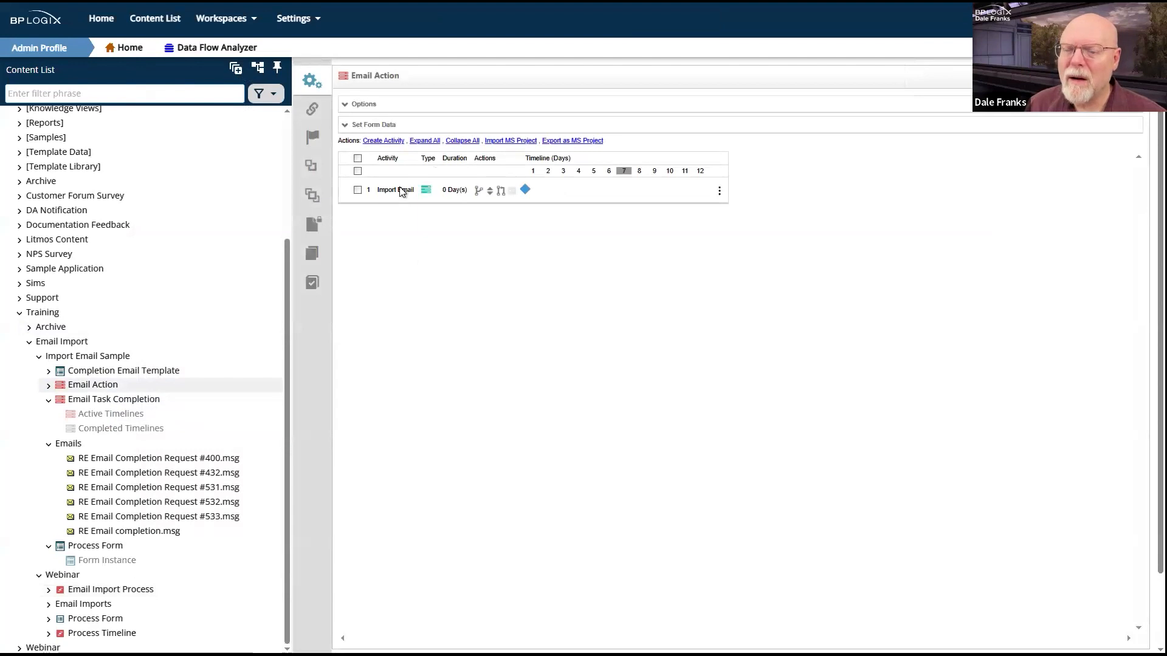
left_click(401, 191)
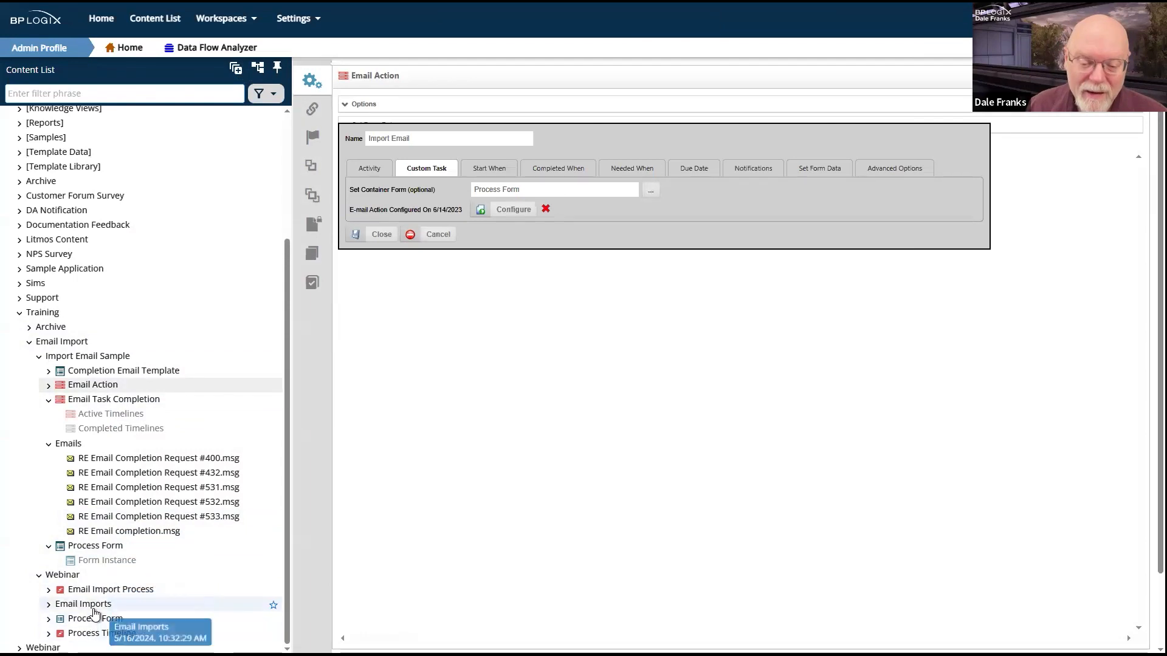
Step: Reopen the Email Import Process timeline without saving the current one and create a new activity of type Custom Task
left_click(110, 589)
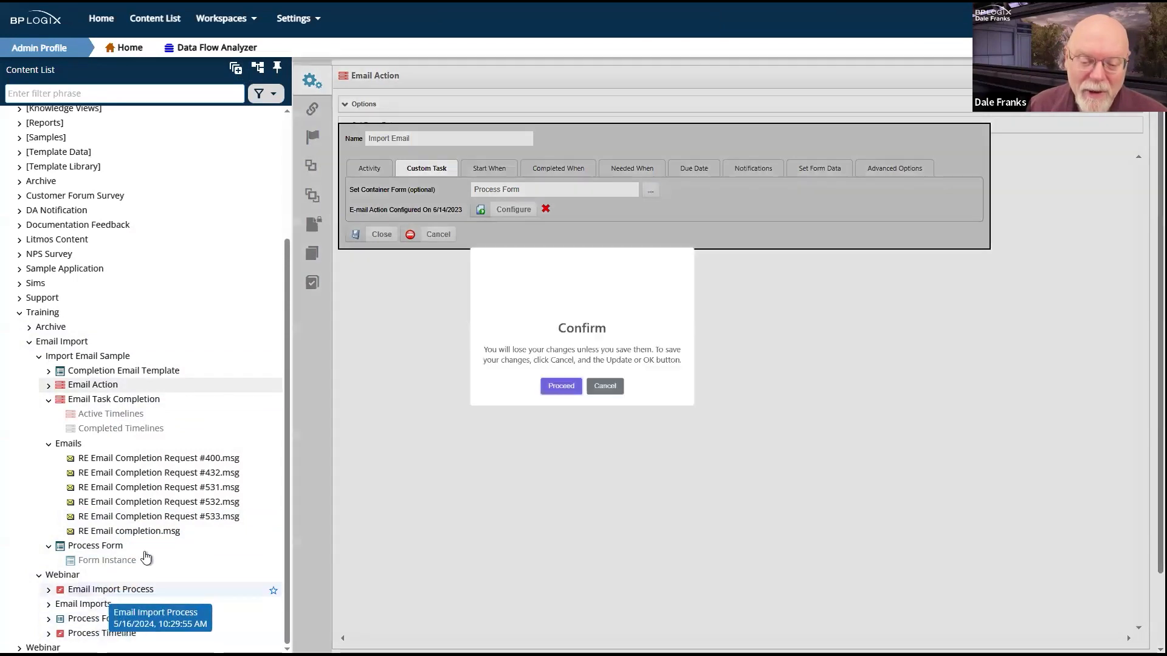
left_click(557, 409)
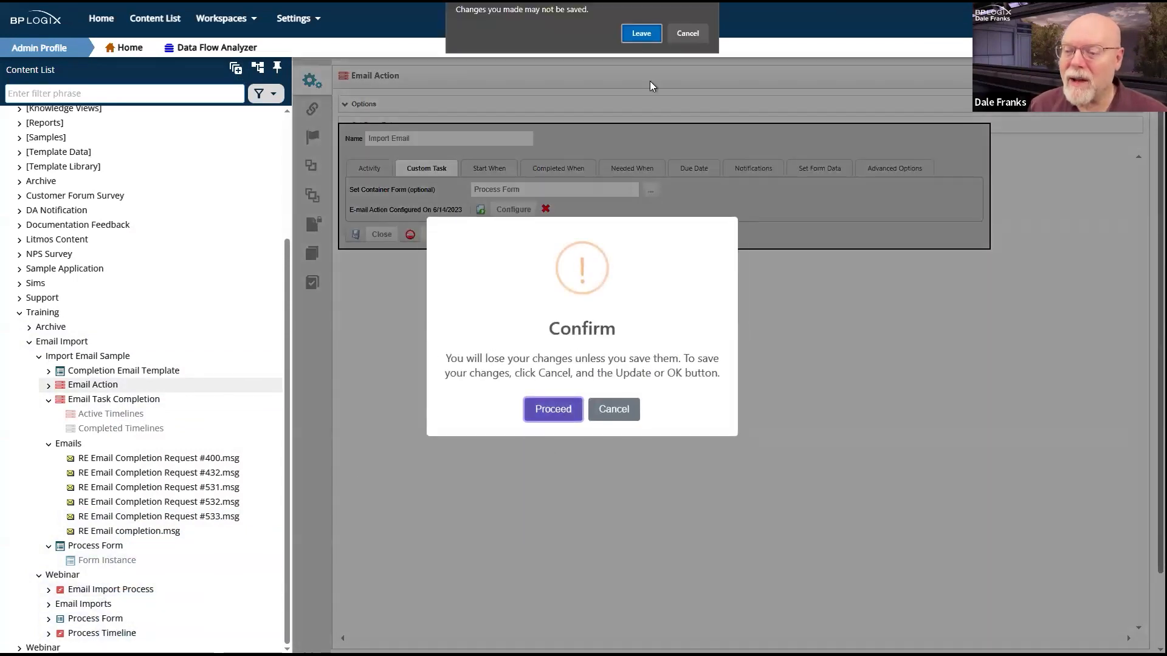
left_click(651, 32)
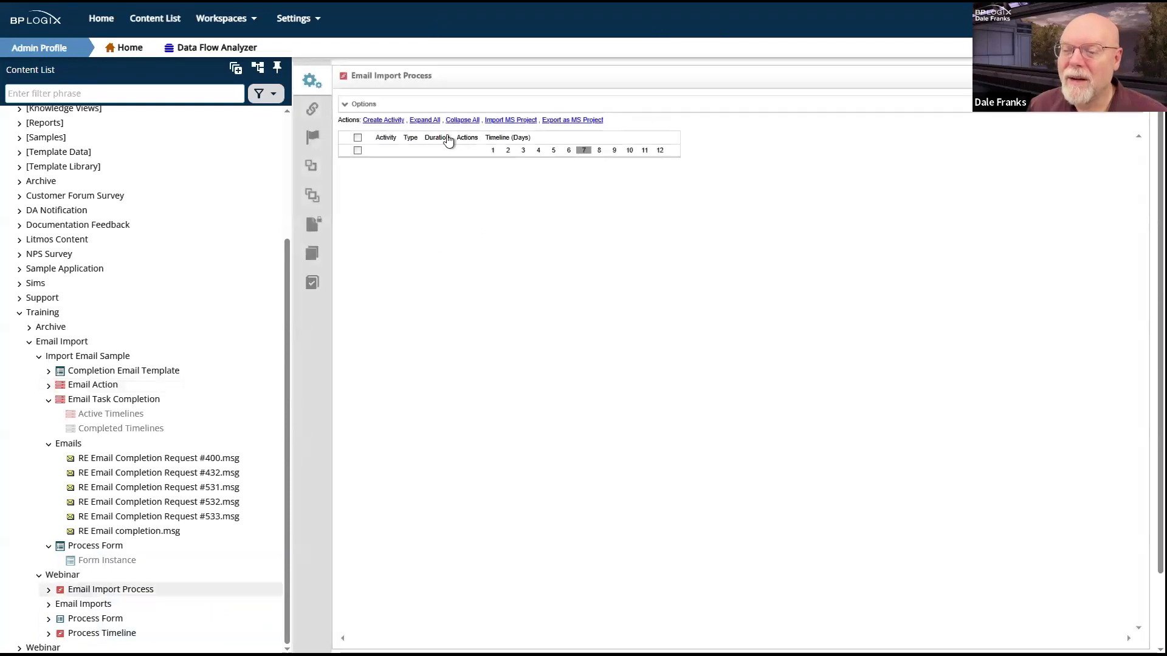
left_click(384, 121)
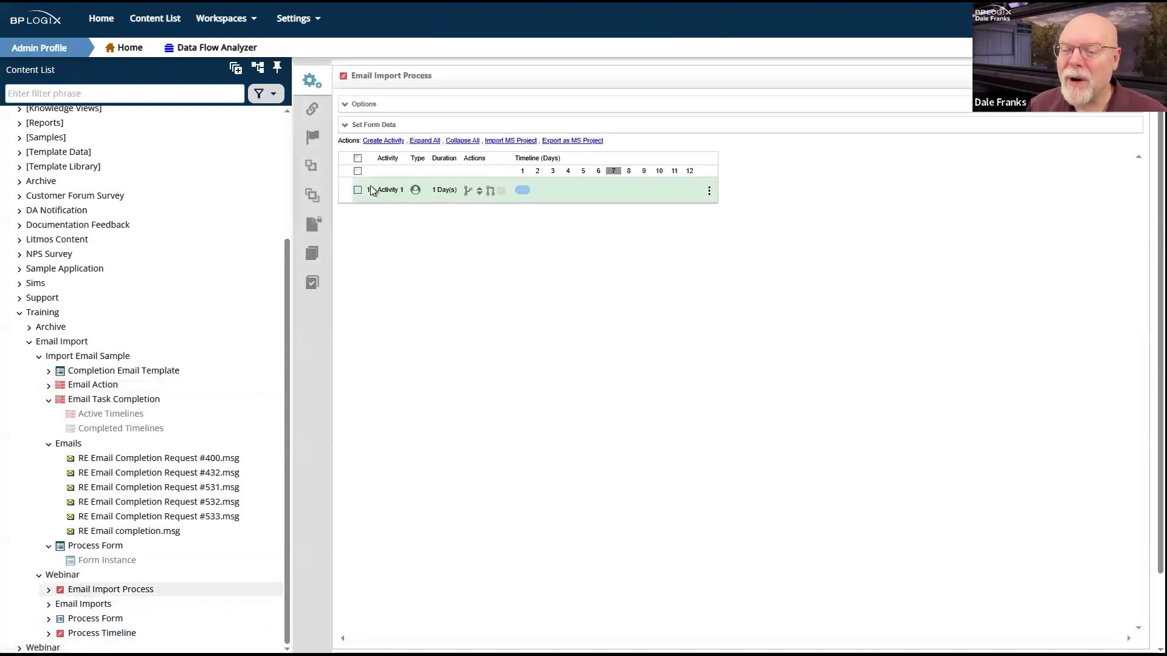
left_click(372, 192)
left_click(418, 189)
left_click(421, 242)
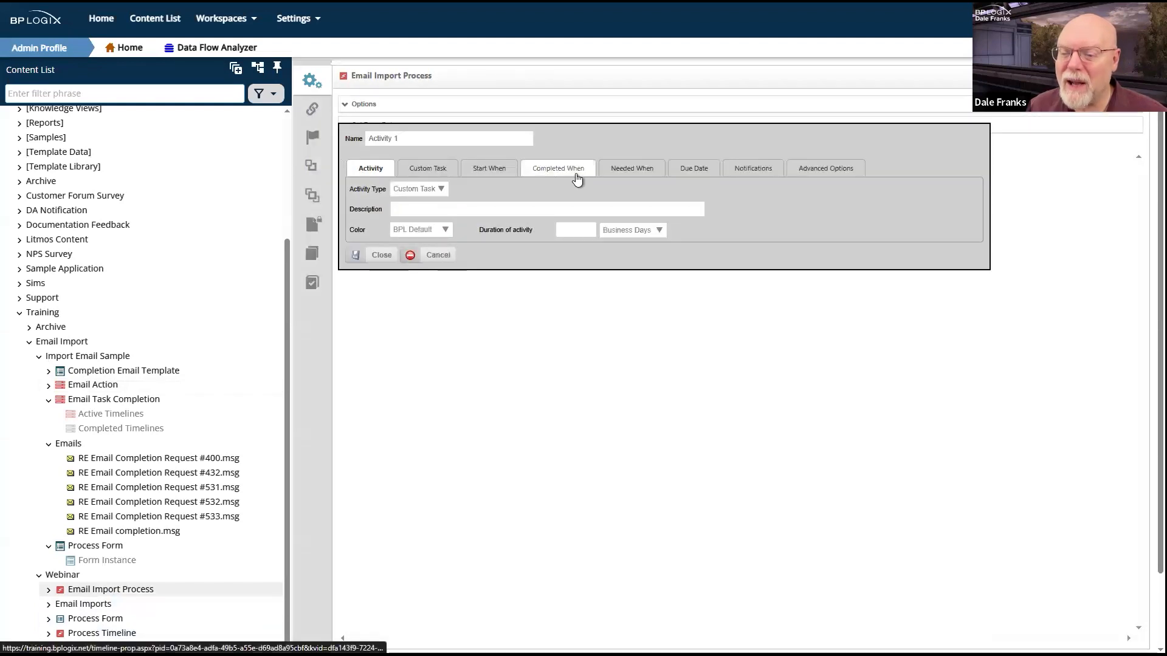
left_click(429, 169)
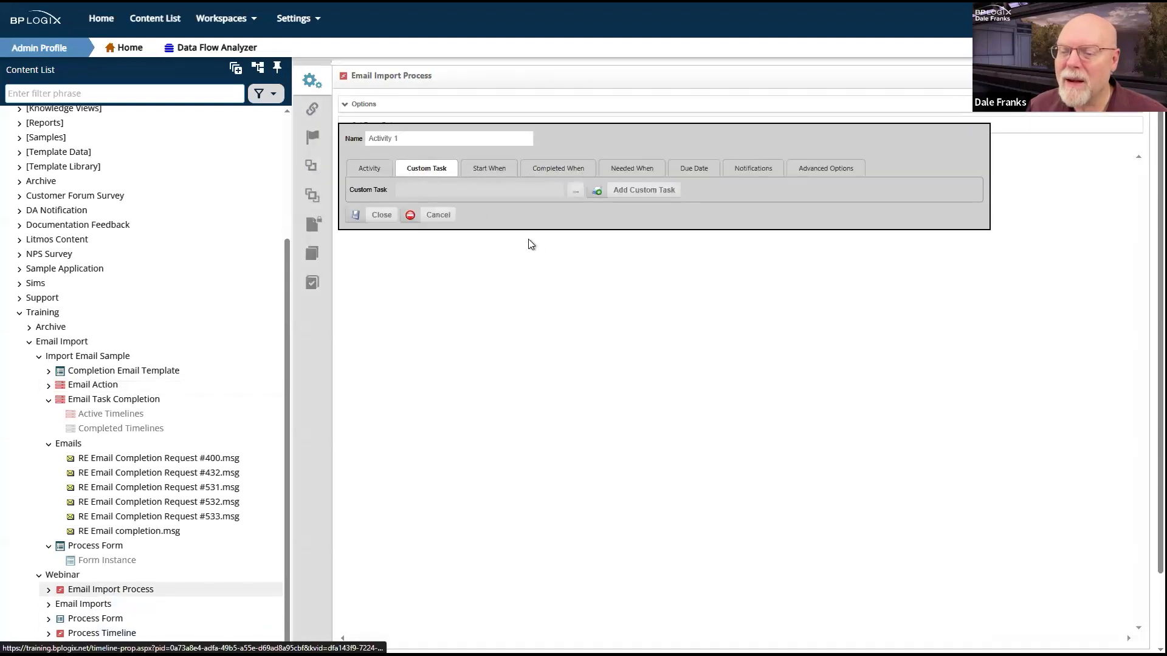
Step: Browse the custom task categories and choose E-mail Action from the Process category for Activity 1
left_click(576, 190)
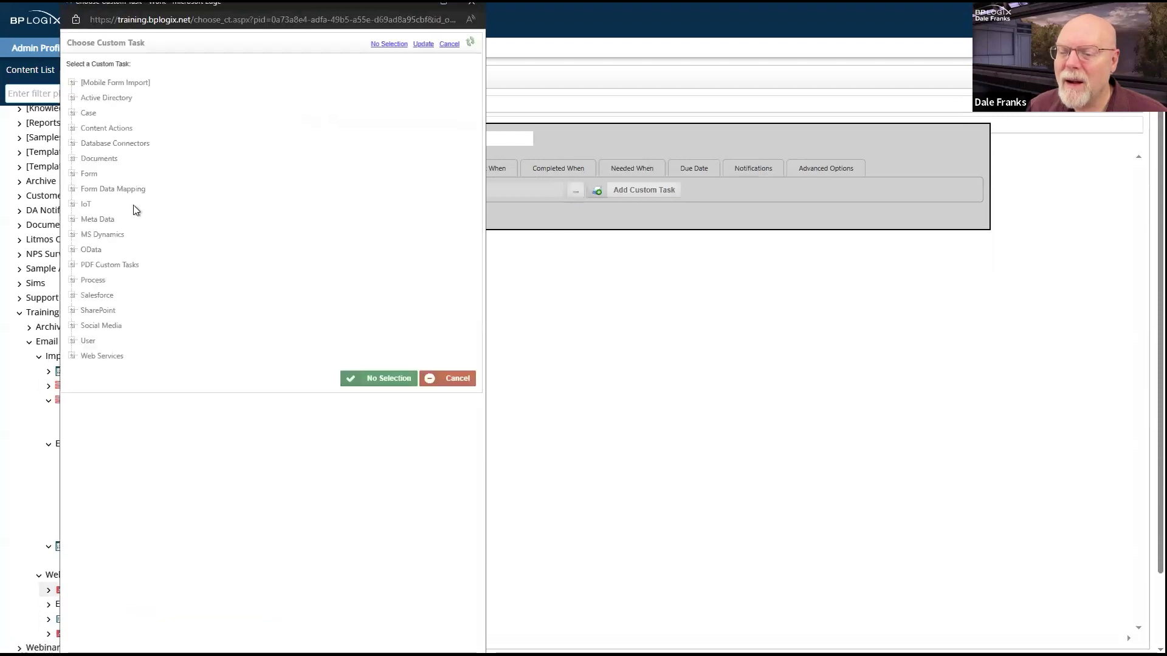
left_click(73, 128)
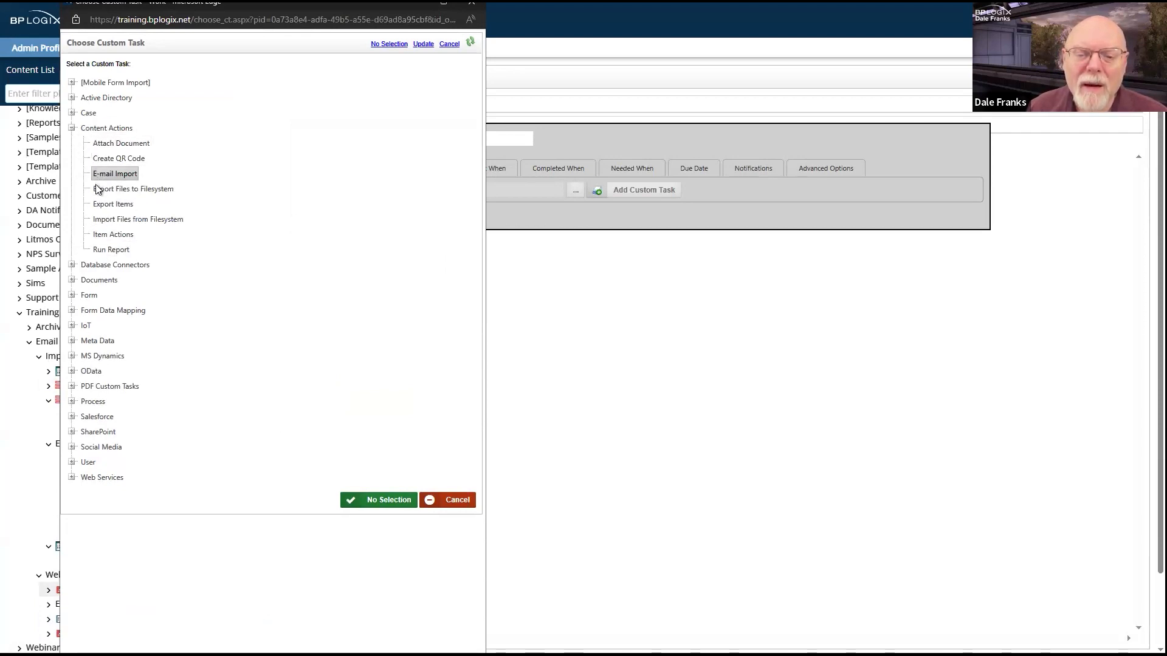
left_click(72, 265)
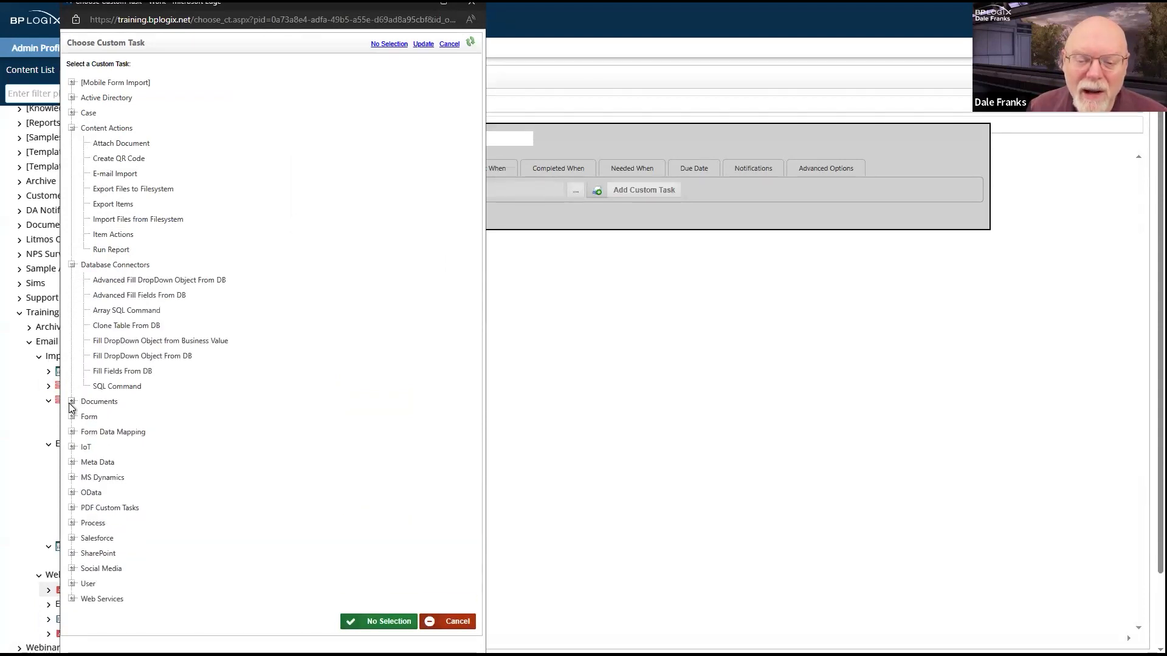
left_click(71, 416)
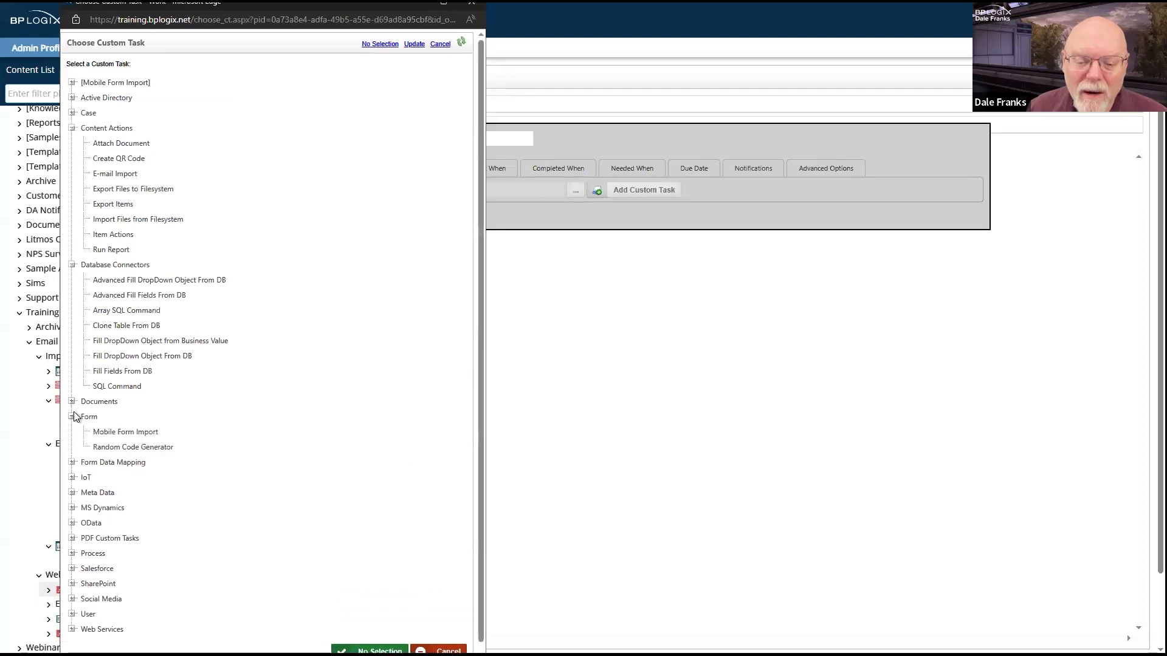
left_click(72, 402)
scroll(203, 394, "down", 2)
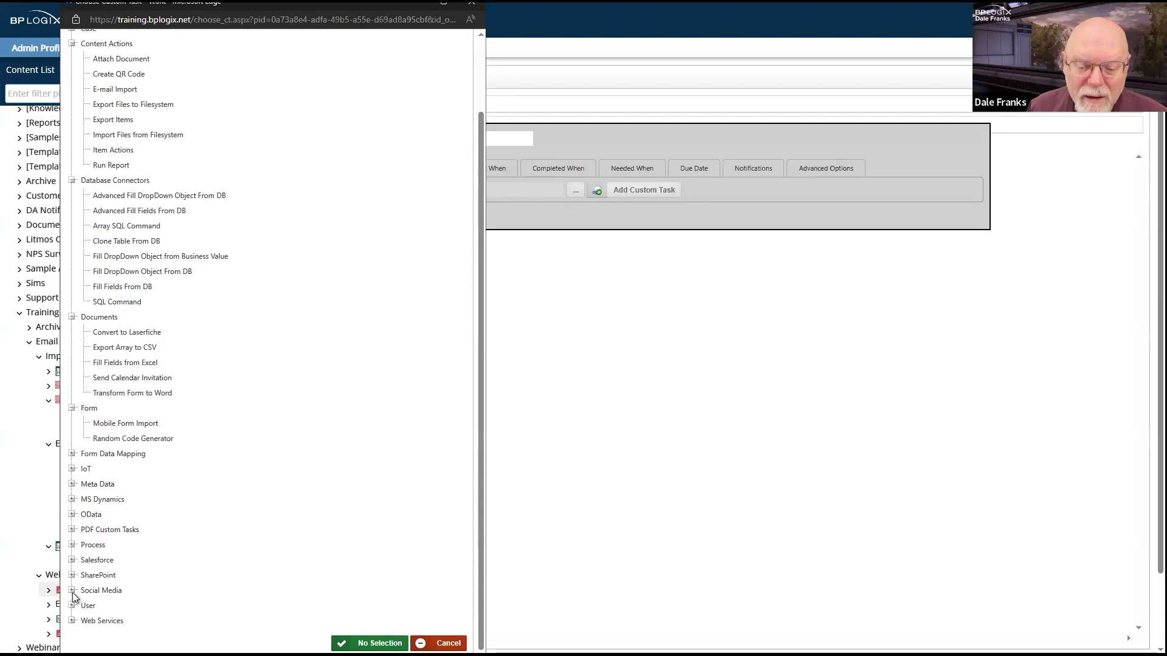
left_click(71, 545)
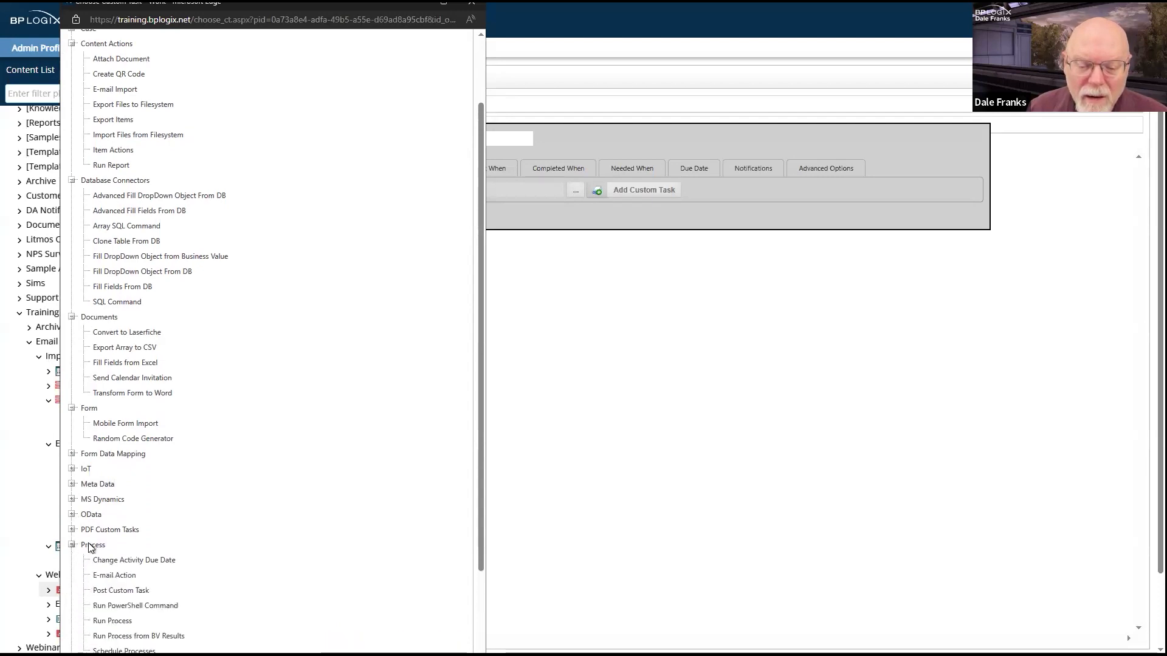
scroll(224, 555, "down", 2)
double_click(117, 471)
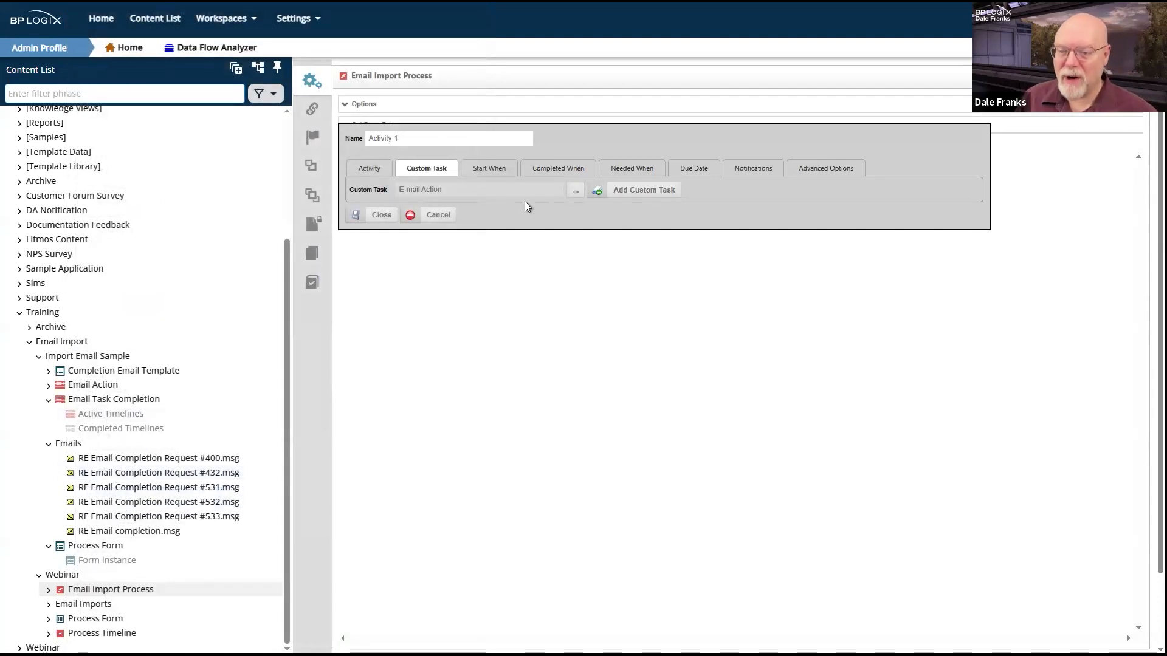
Step: Compare the locations of E-mail Import under Content Actions and E-mail Action under Process, keeping E-mail Action as the choice
left_click(574, 194)
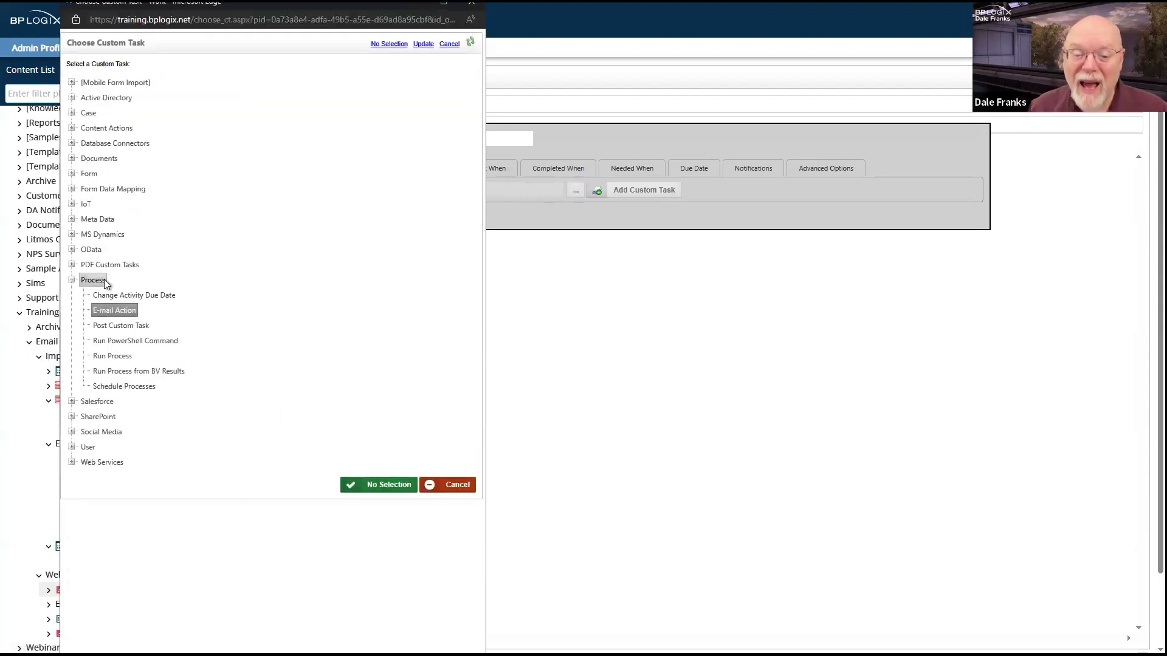
left_click(107, 130)
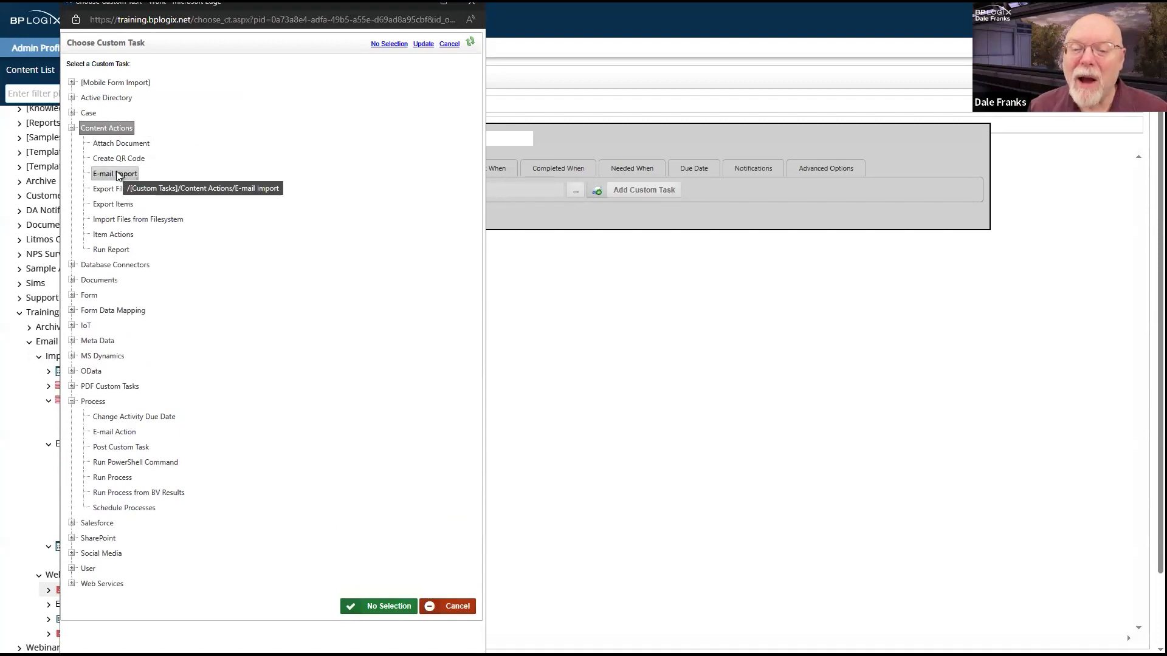
left_click(71, 128)
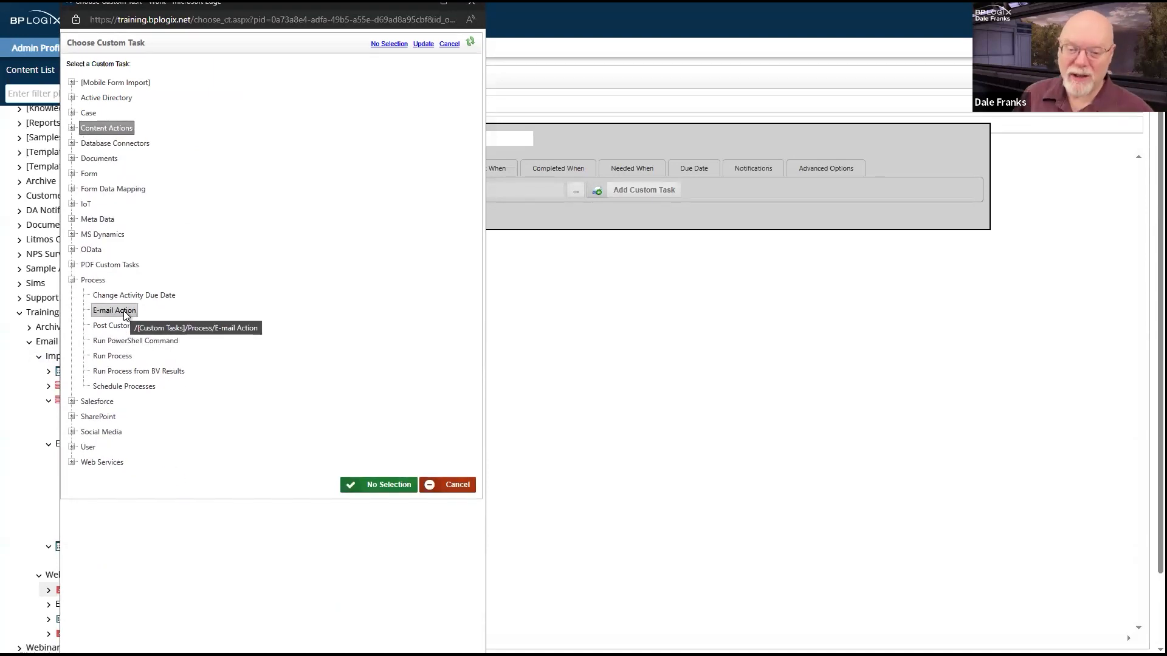
left_click(114, 310)
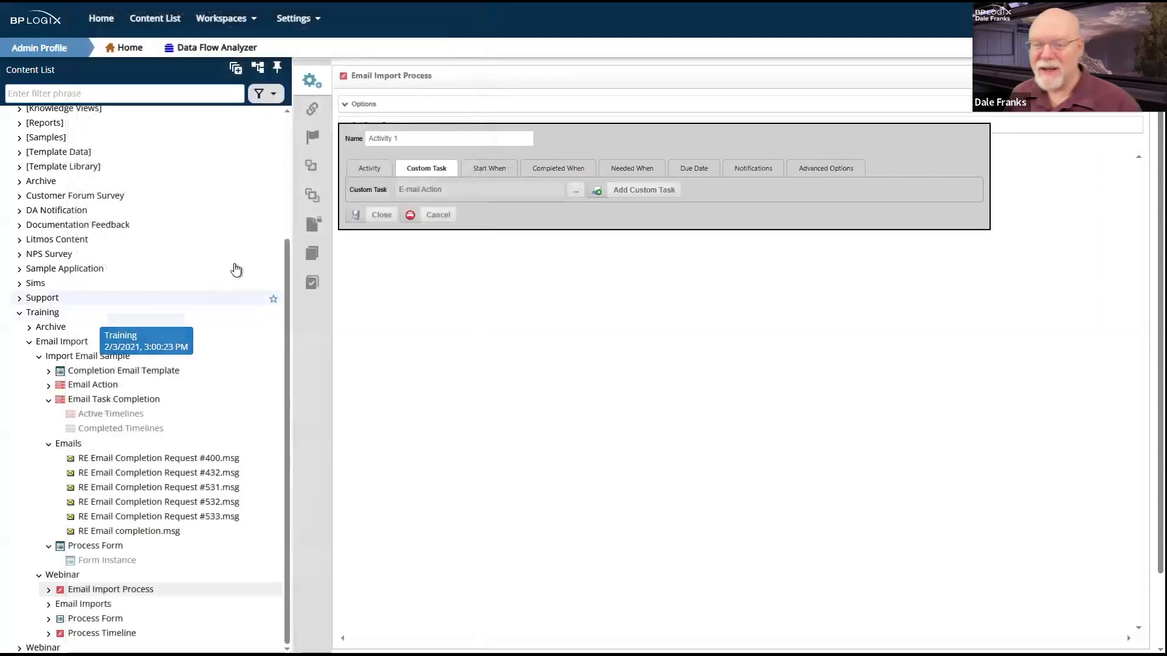
Step: Add the E-mail Action custom task to Activity 1 with Process Form from the Training > Email Import > Webinar folder and open its configuration
left_click(658, 189)
left_click(650, 190)
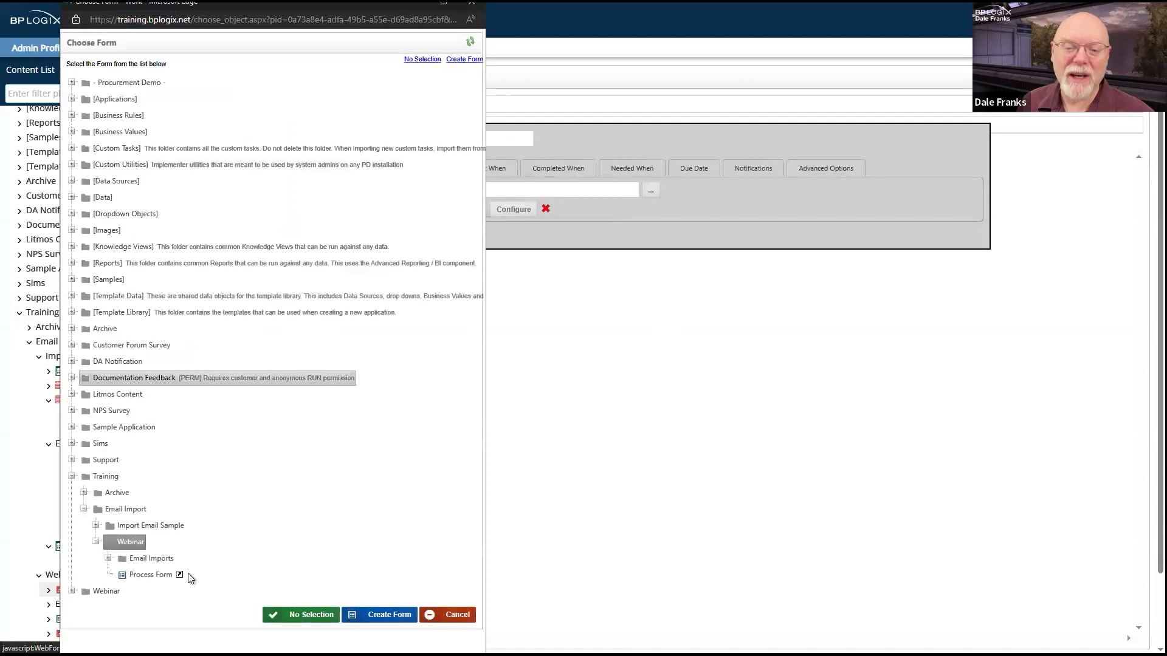
left_click(153, 574)
left_click(522, 209)
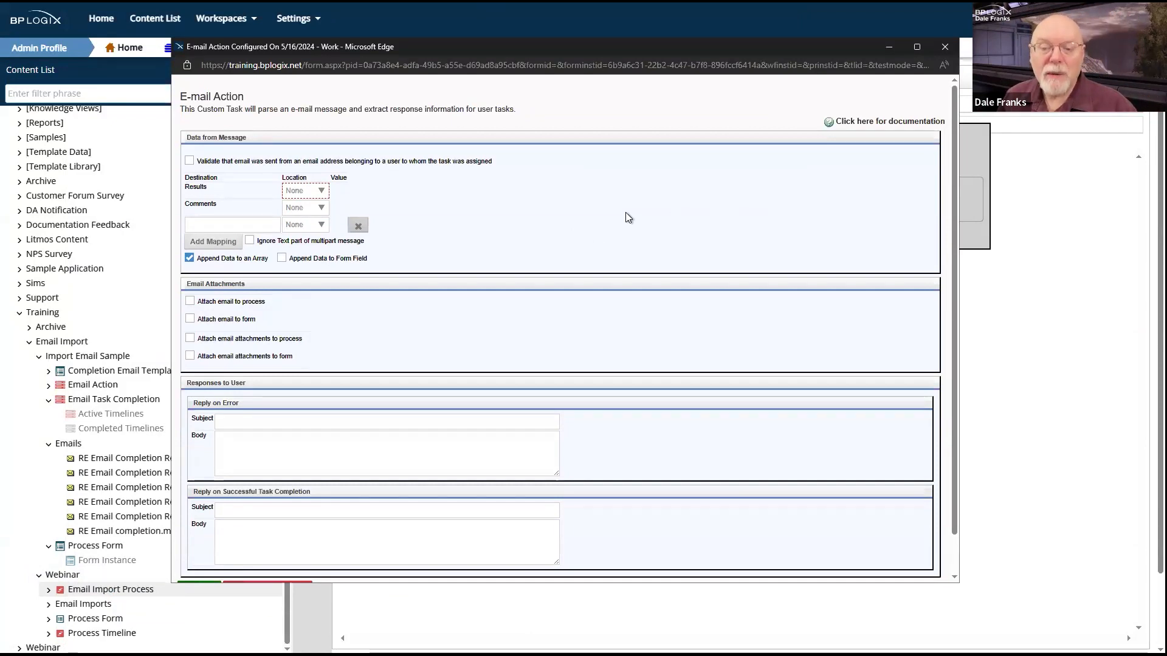
Step: Map the Results destination to line 1 and the Comments destination to line 2 of the email message
left_click(324, 189)
left_click(320, 192)
left_click(316, 194)
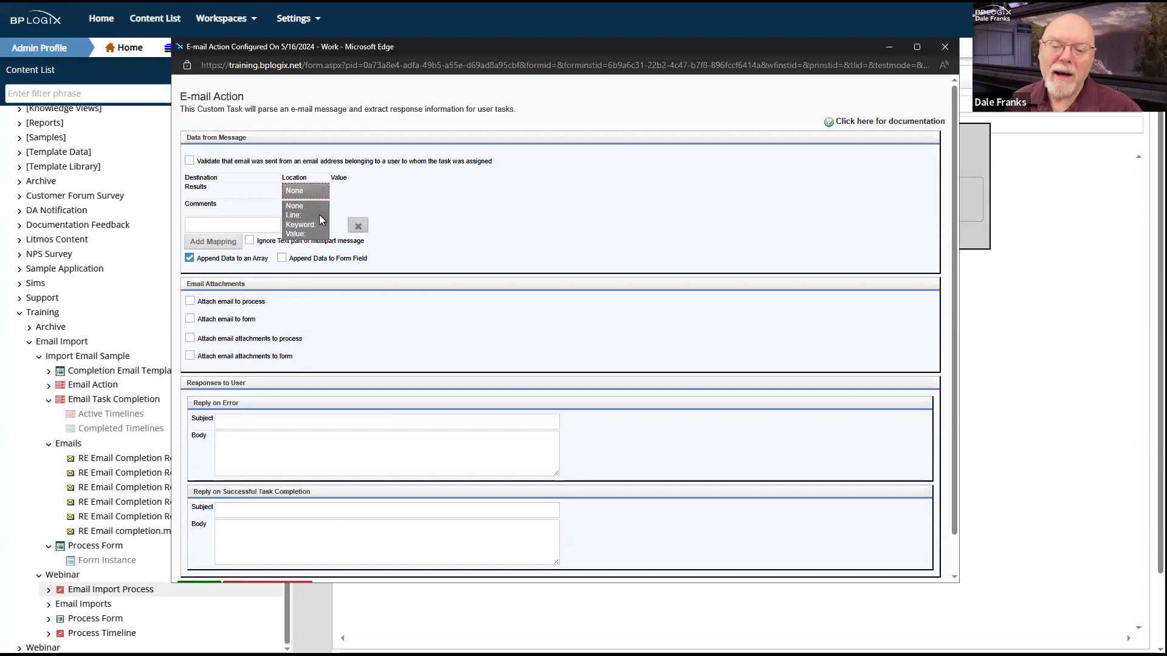
left_click(319, 214)
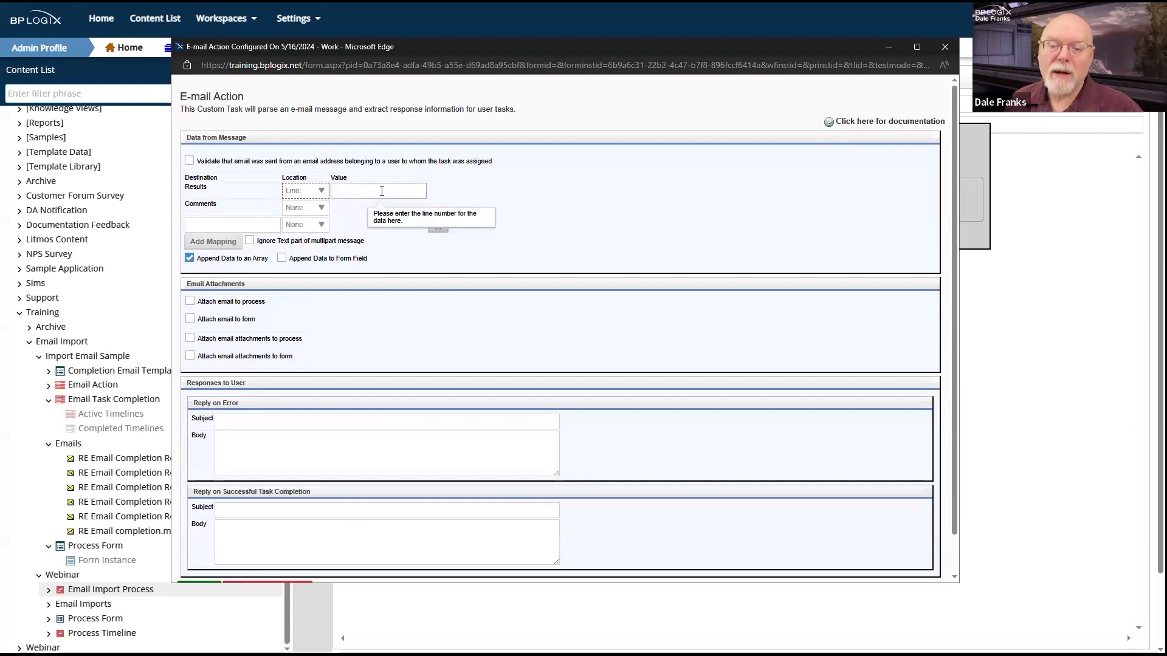
type("1")
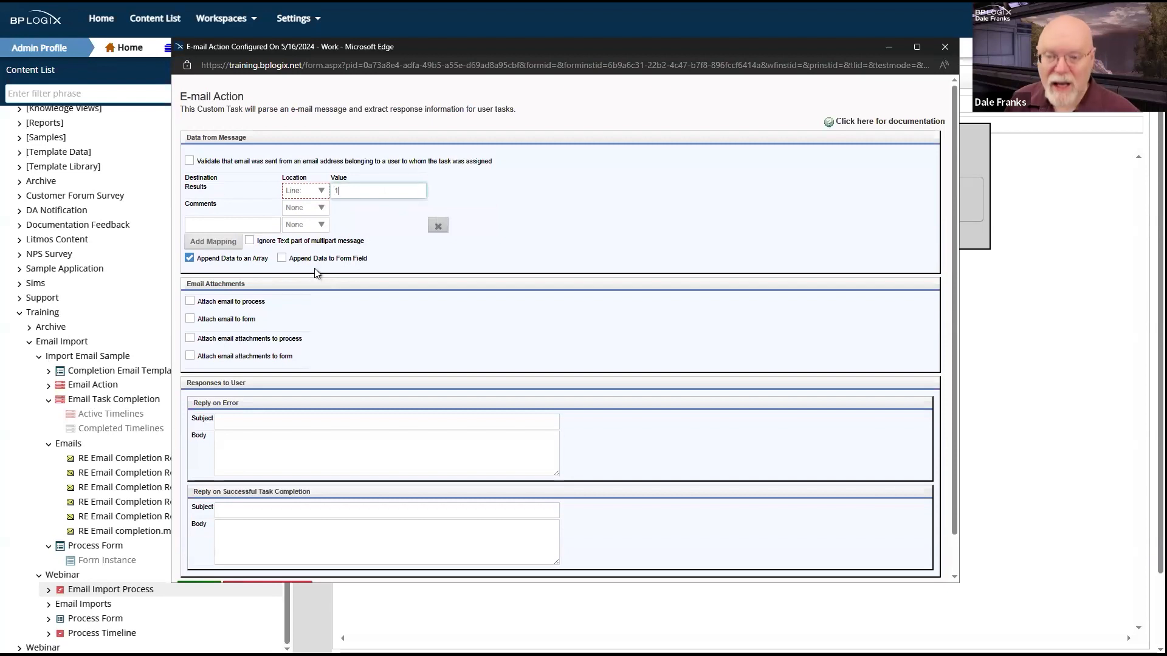
left_click(320, 208)
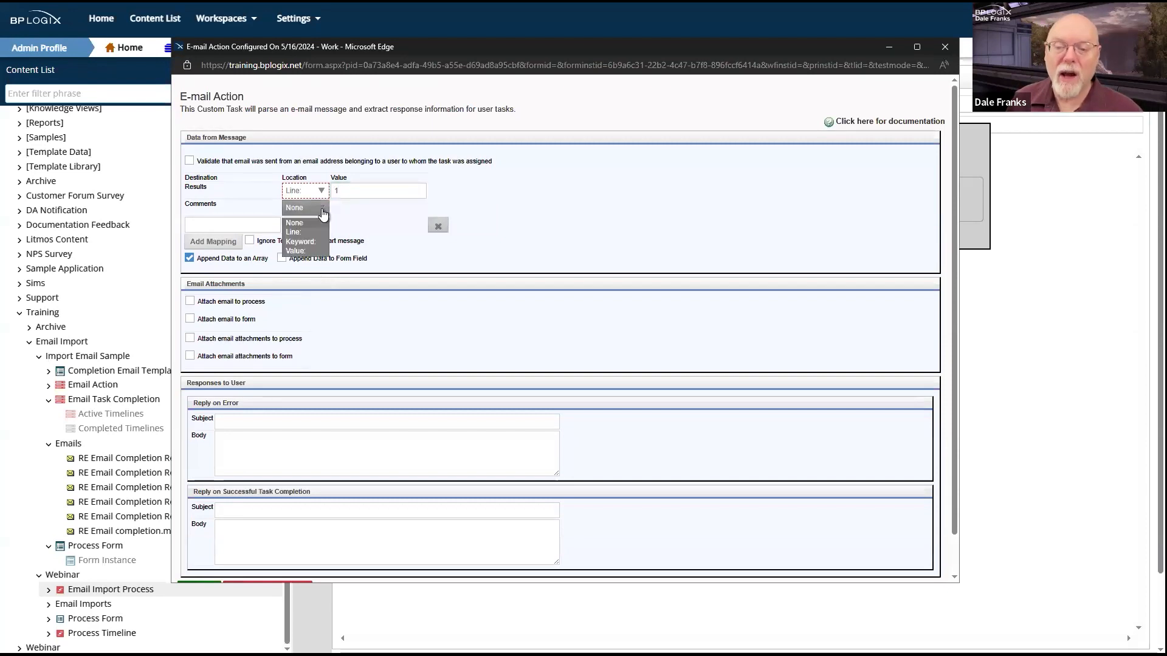
left_click(311, 233)
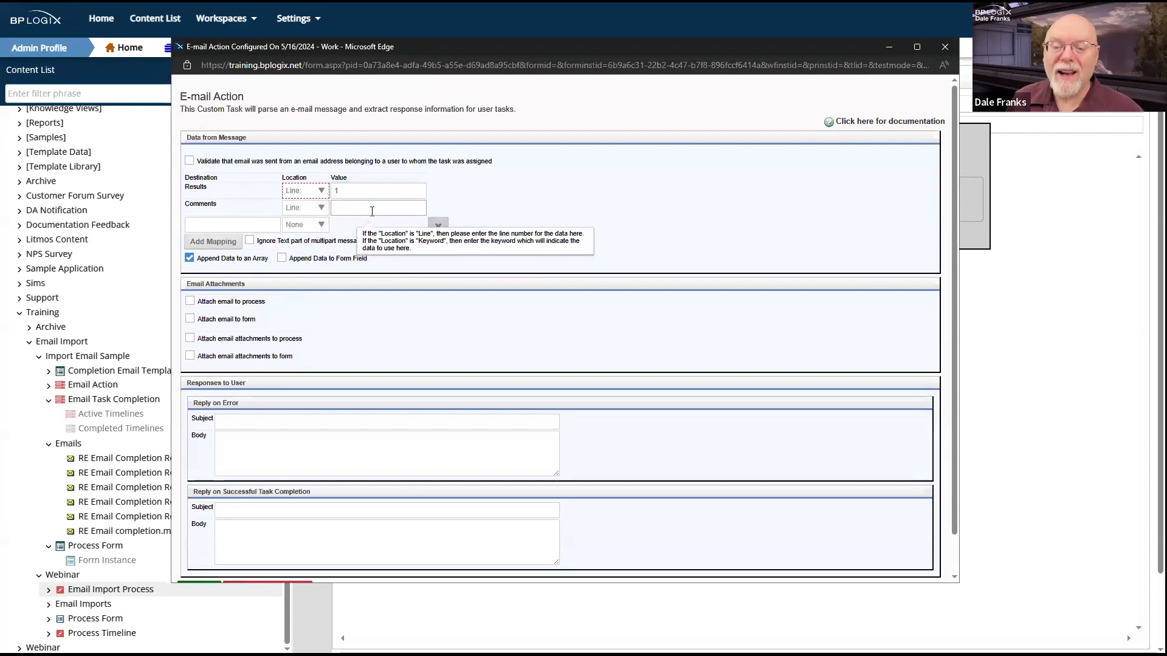
type("2")
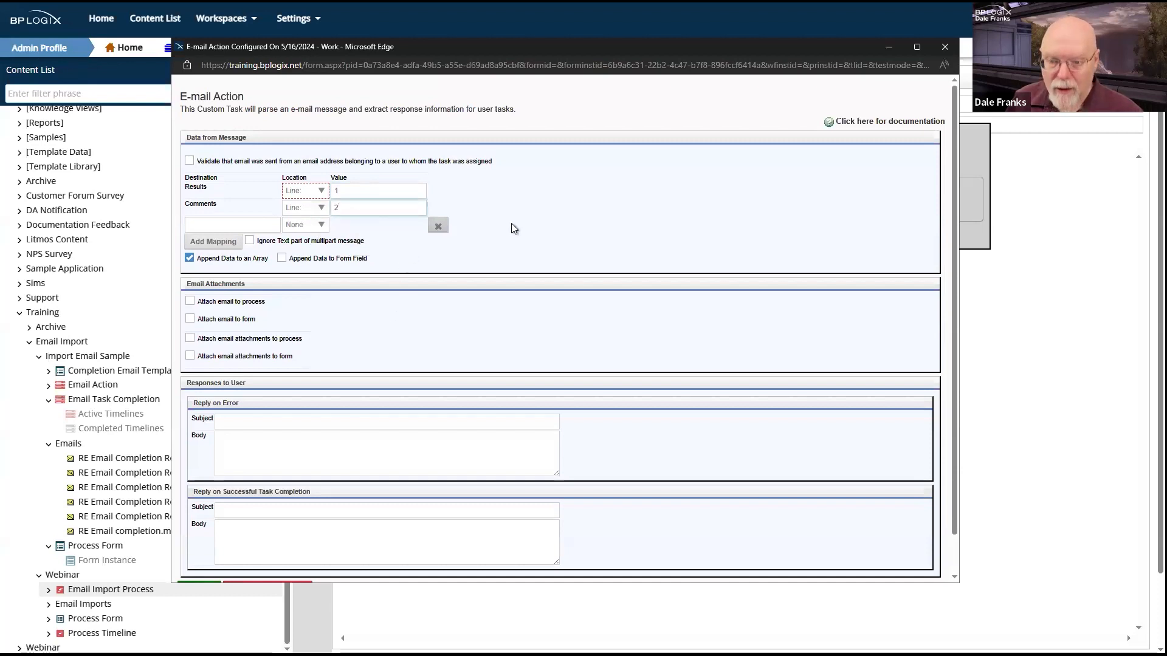
left_click(516, 186)
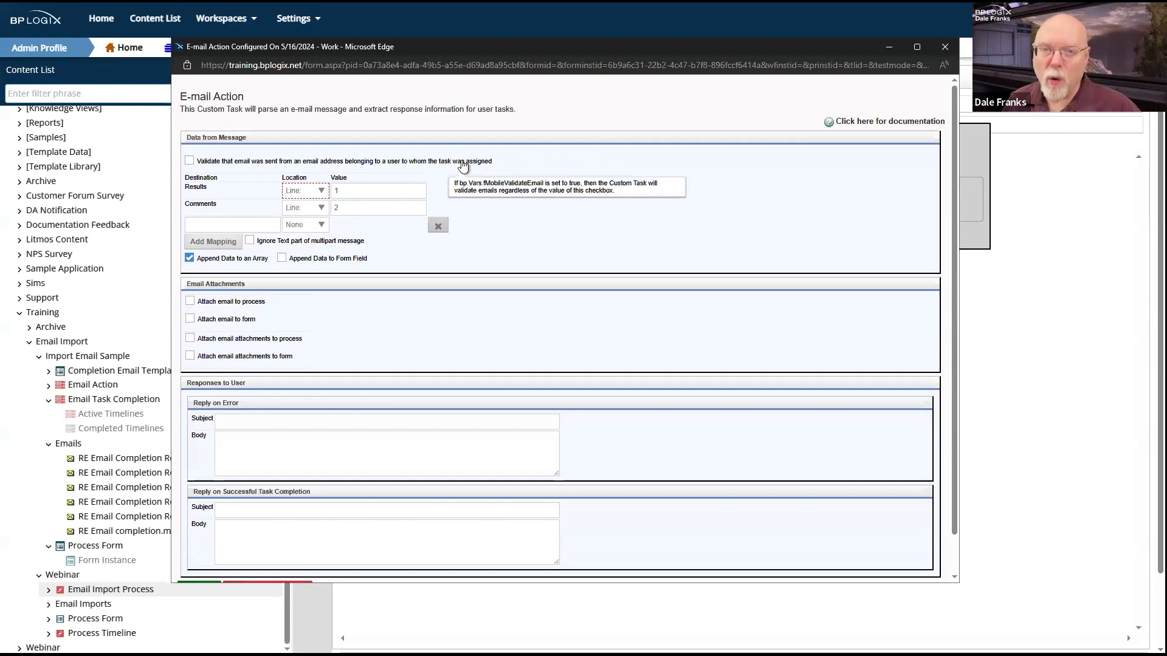
Step: Try the Keyword and Value location types for the Results mapping and return it to line 1
left_click(324, 194)
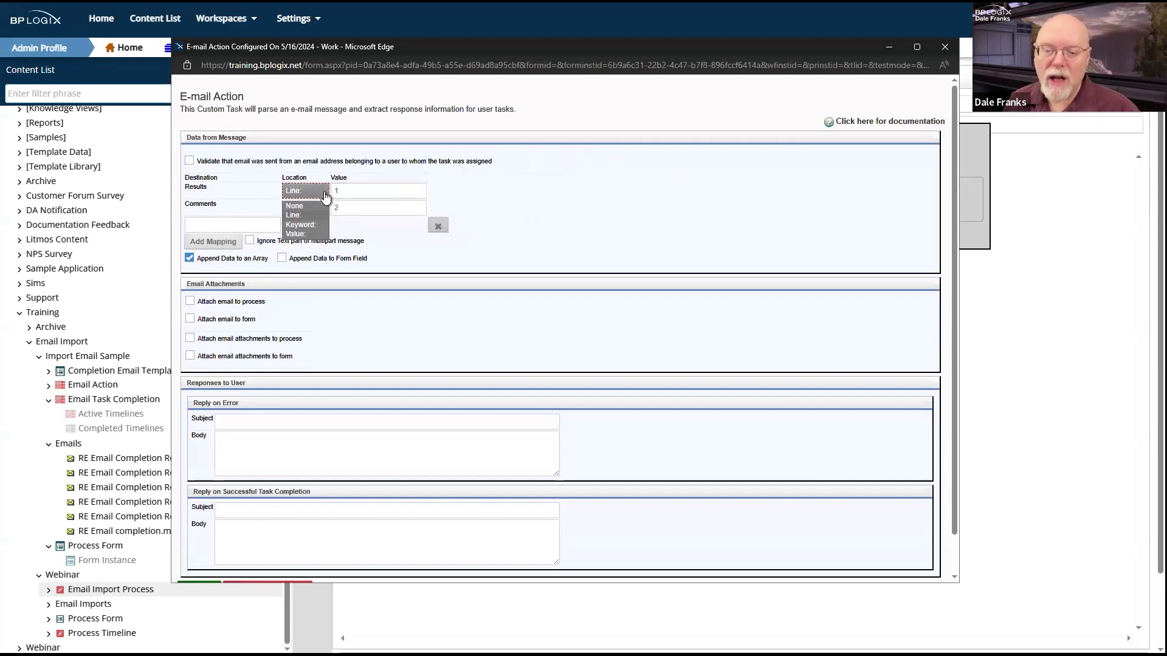
left_click(308, 226)
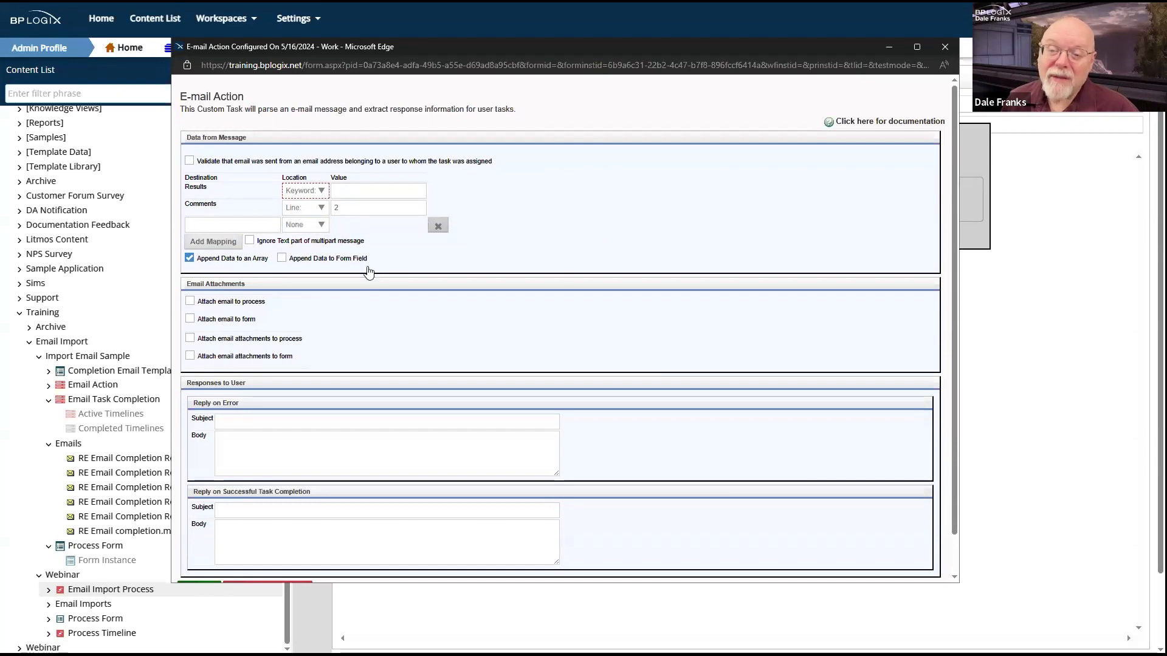
left_click(377, 191)
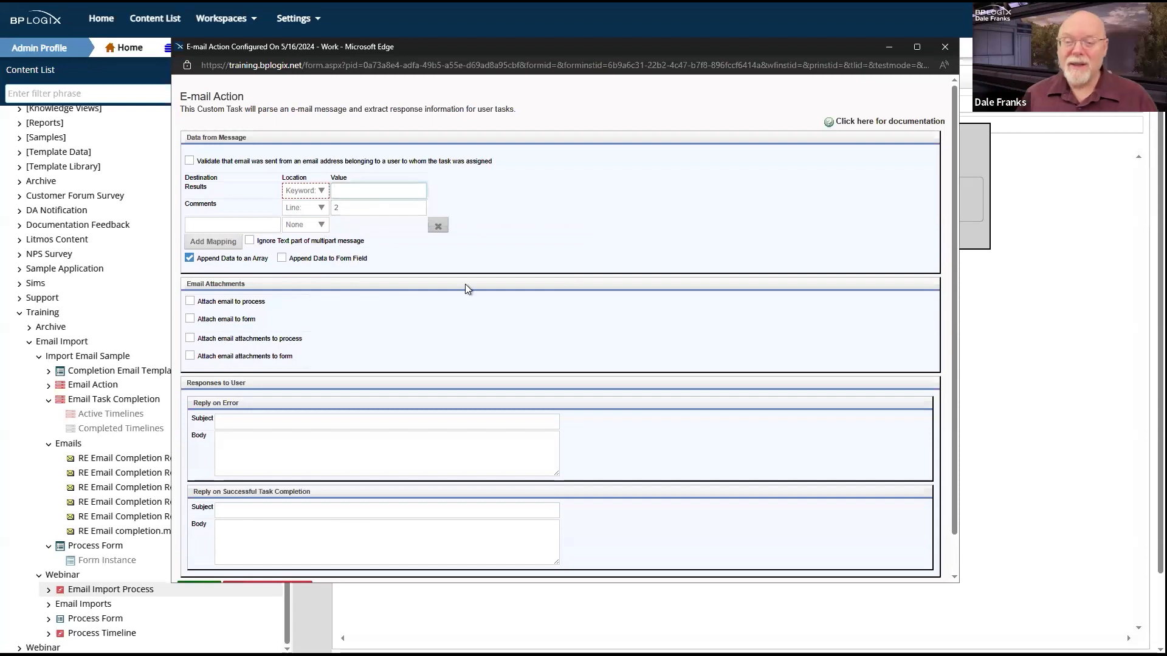
left_click(324, 196)
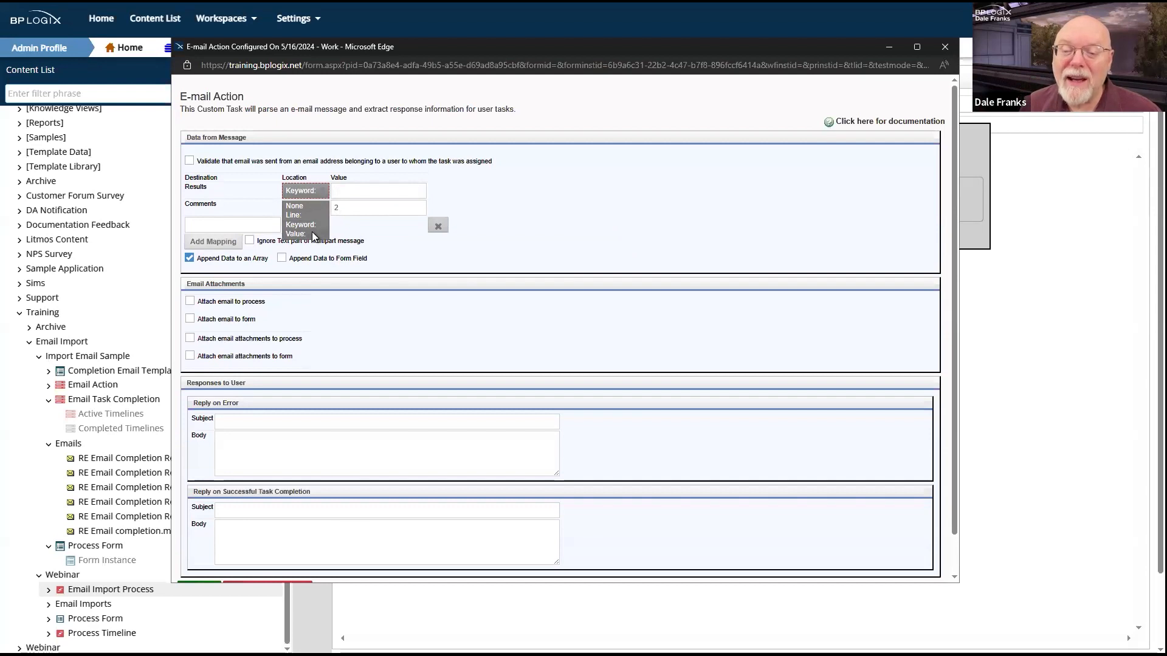
left_click(313, 233)
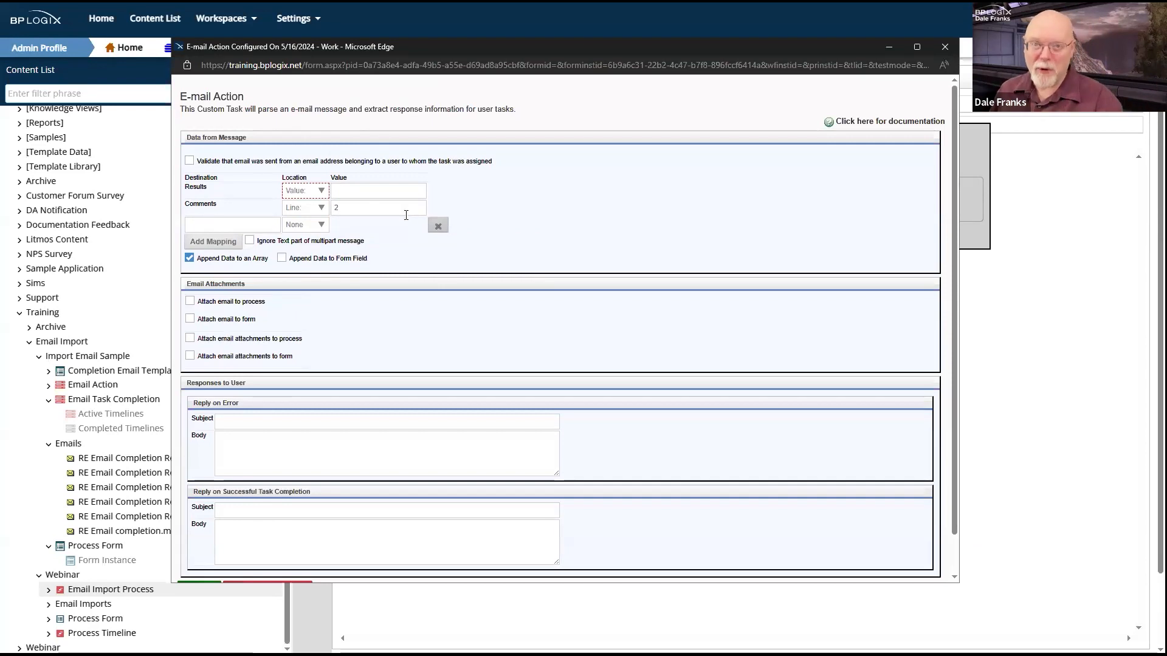
left_click(383, 192)
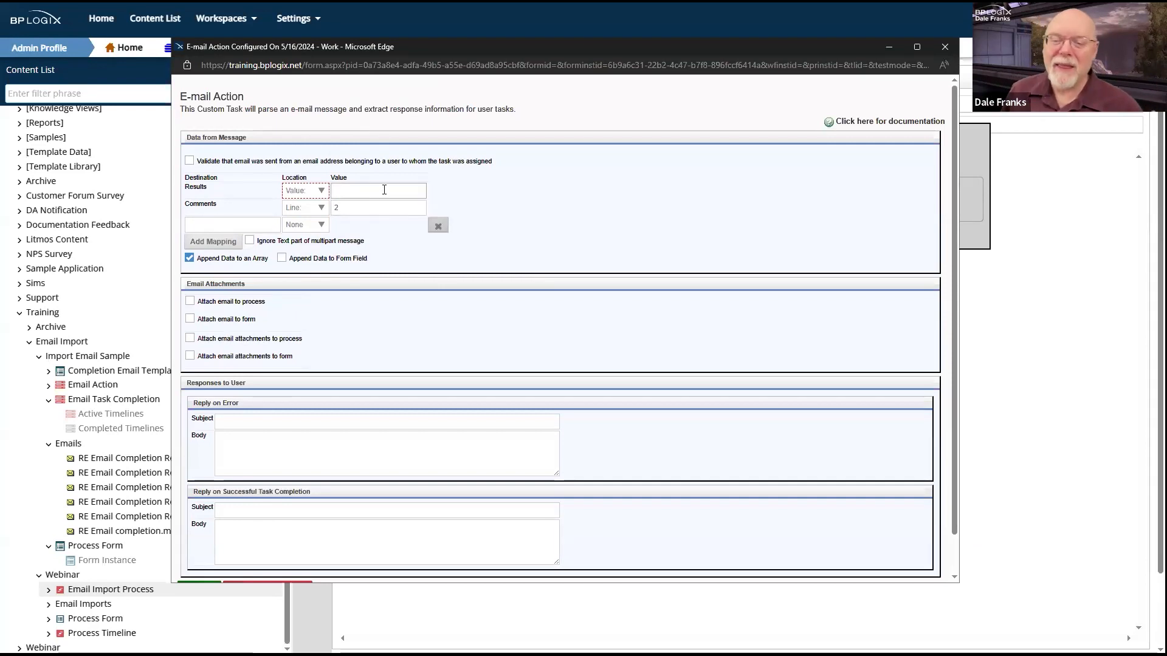
left_click(320, 192)
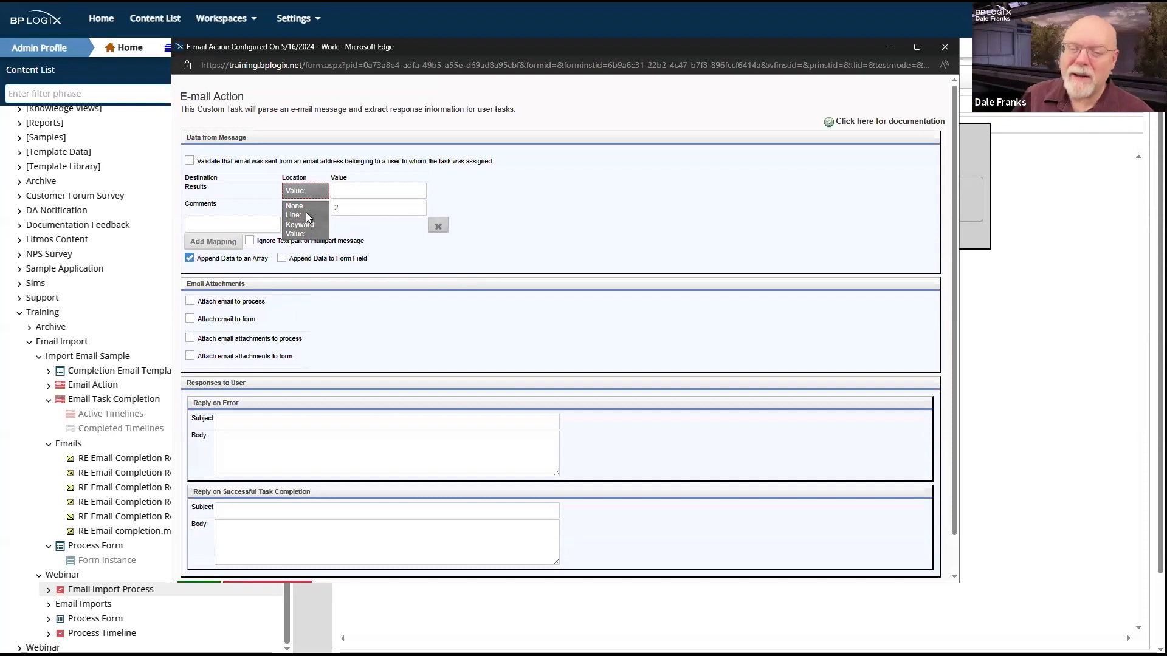
left_click(307, 216)
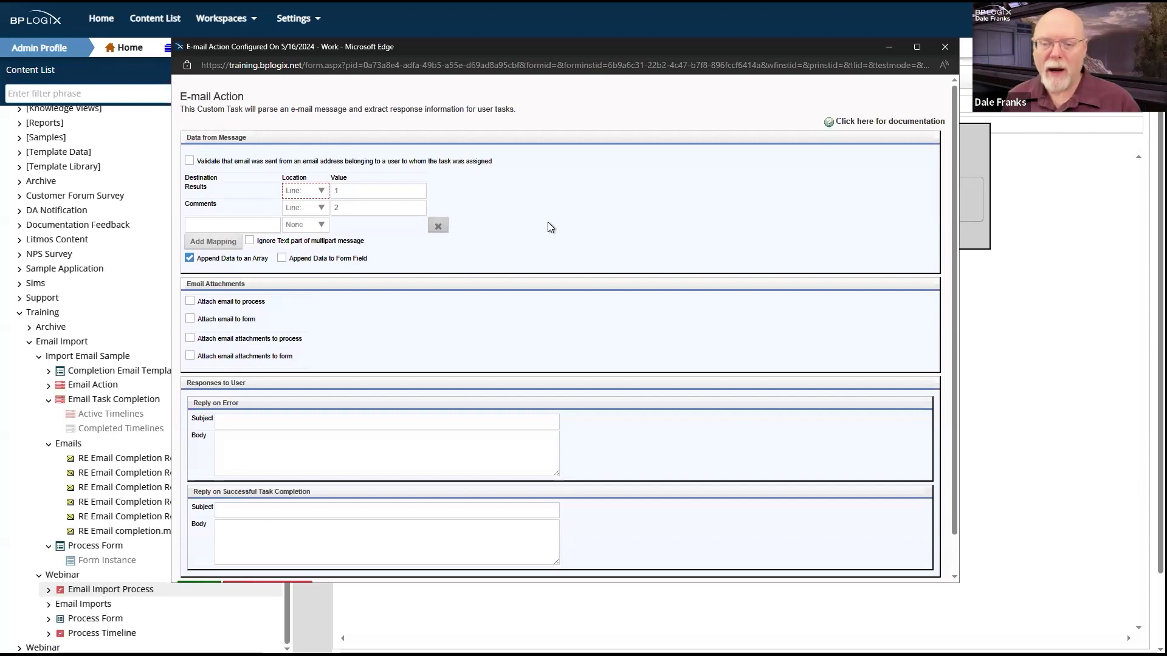
Step: Try the option that validates the email came from the assigned user's address, and turn it back off
mouse_move(376, 215)
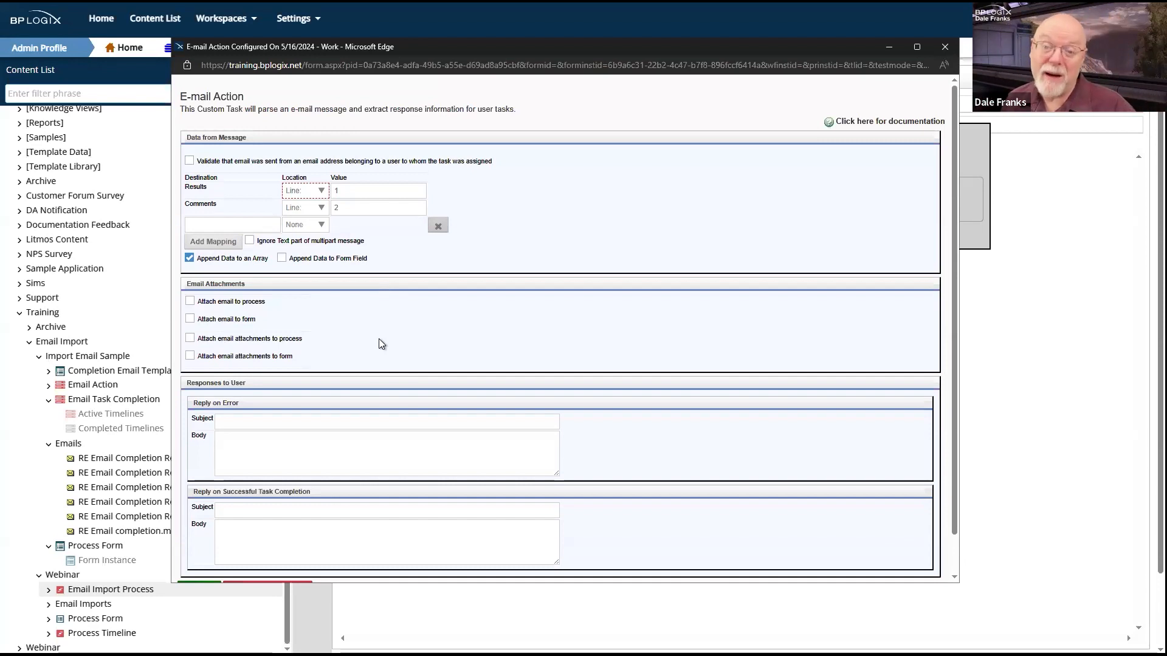
mouse_move(188, 165)
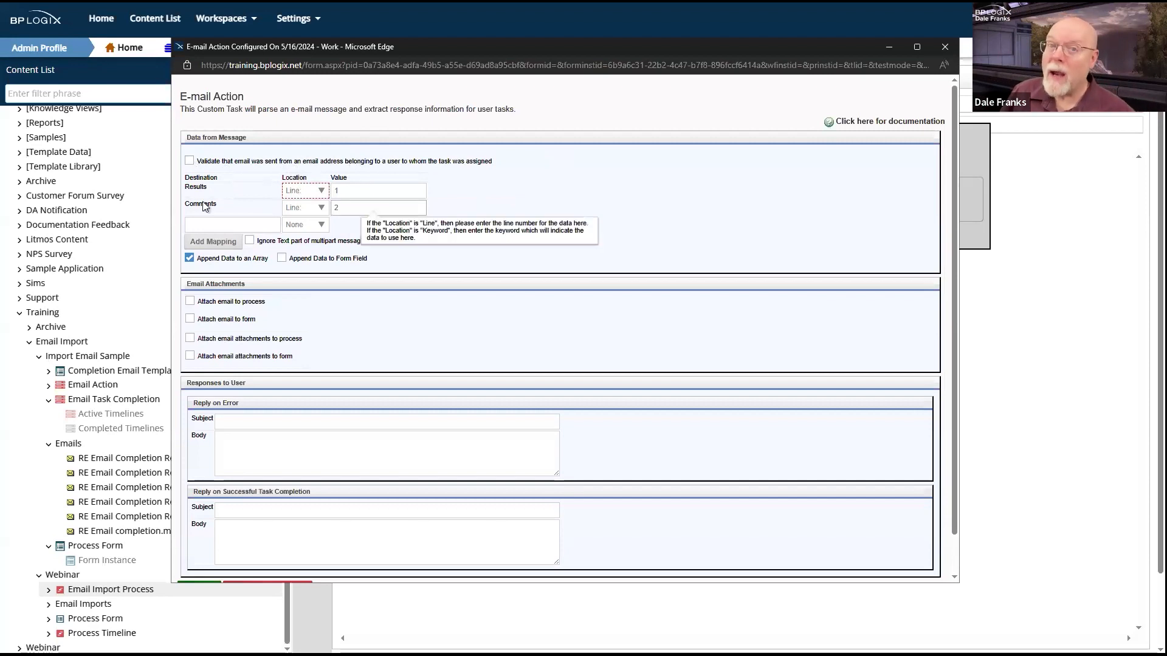
left_click(188, 161)
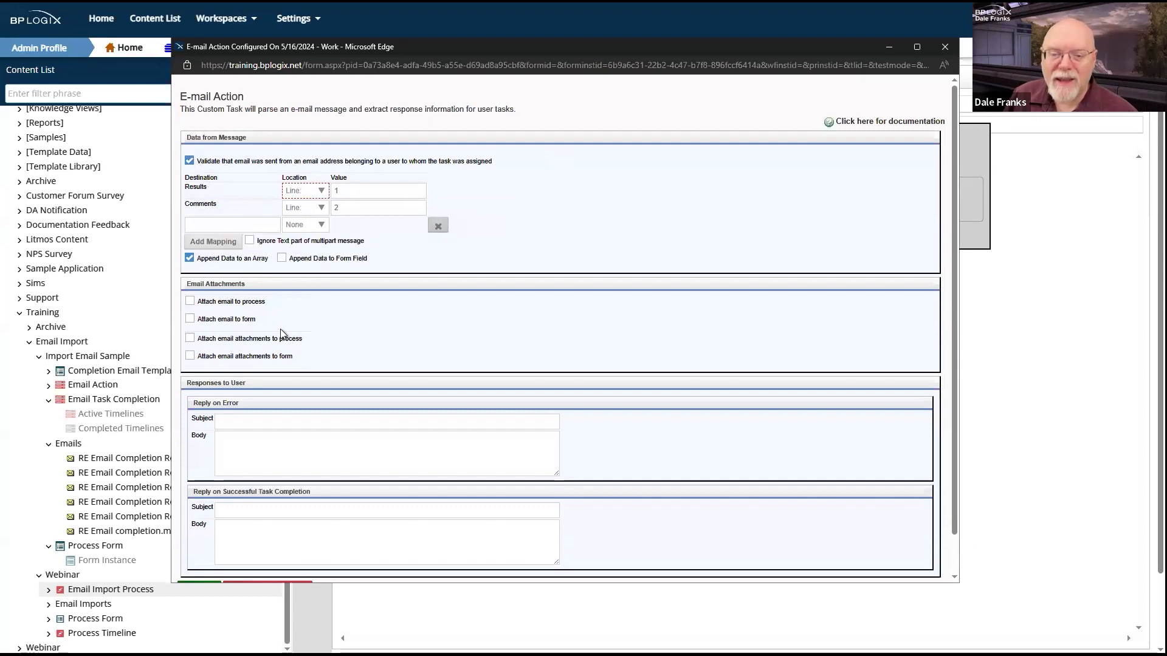
left_click(189, 161)
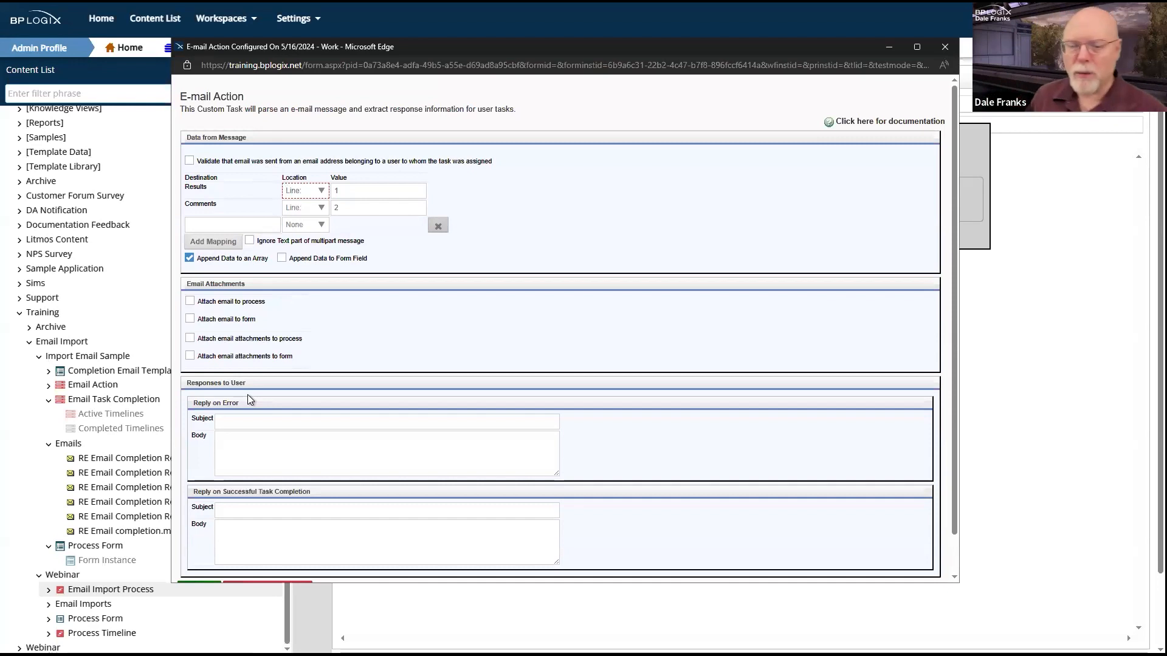
Step: Enable attaching the email to the process with the group name Email
left_click(189, 301)
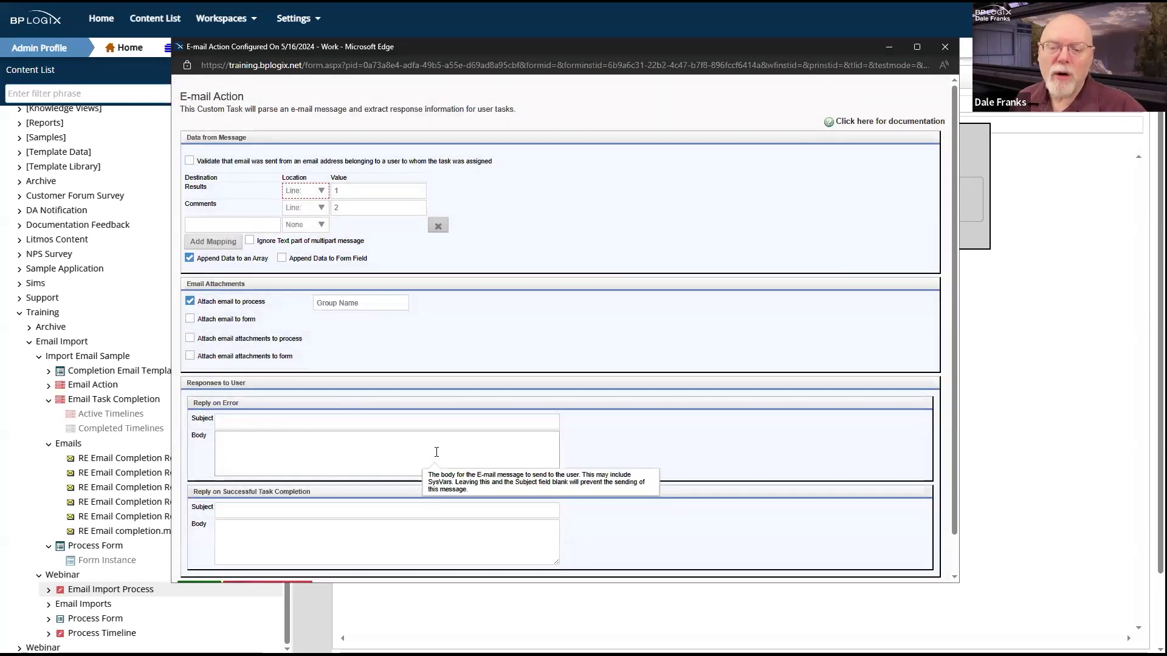
triple_click(371, 302)
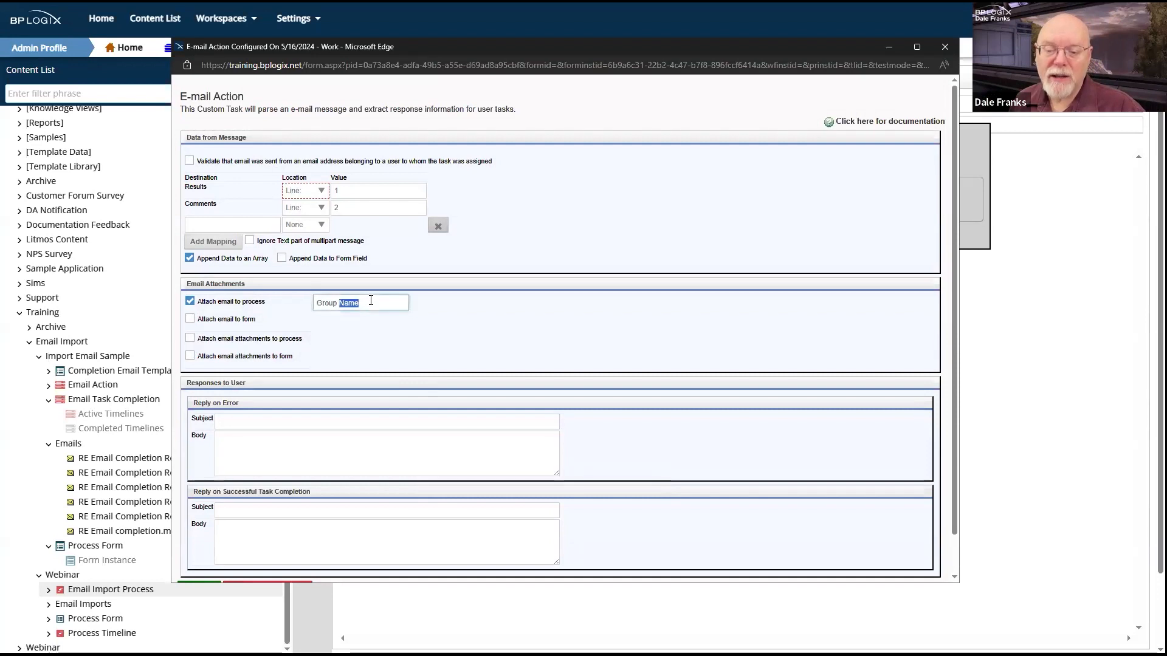
type("Email")
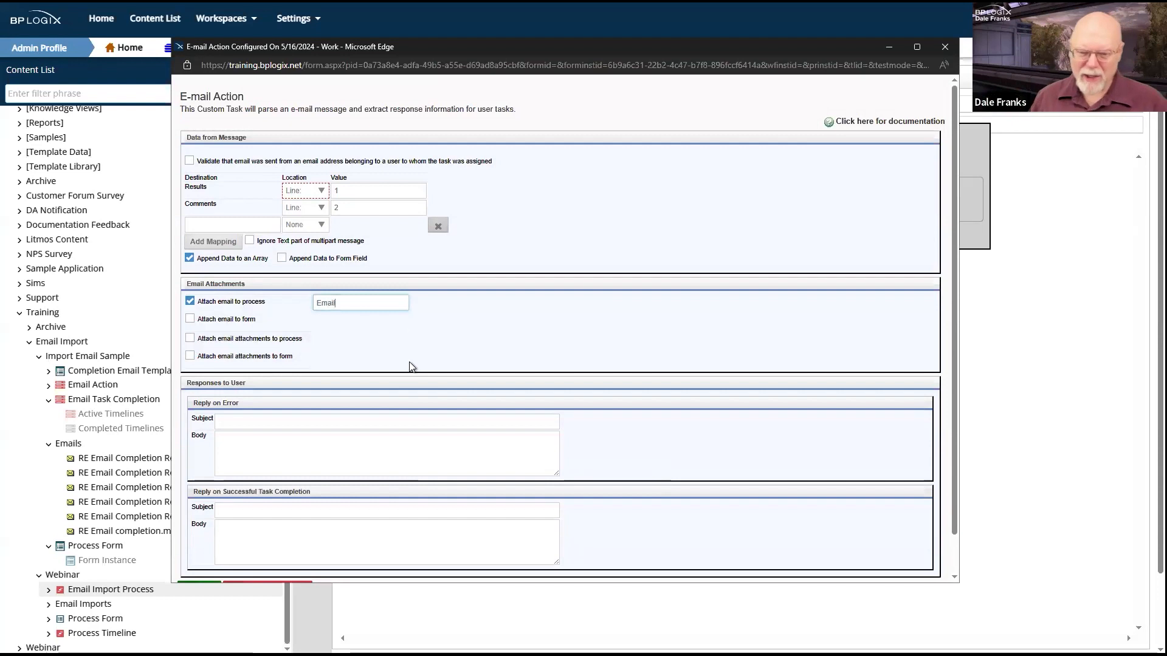
left_click(447, 333)
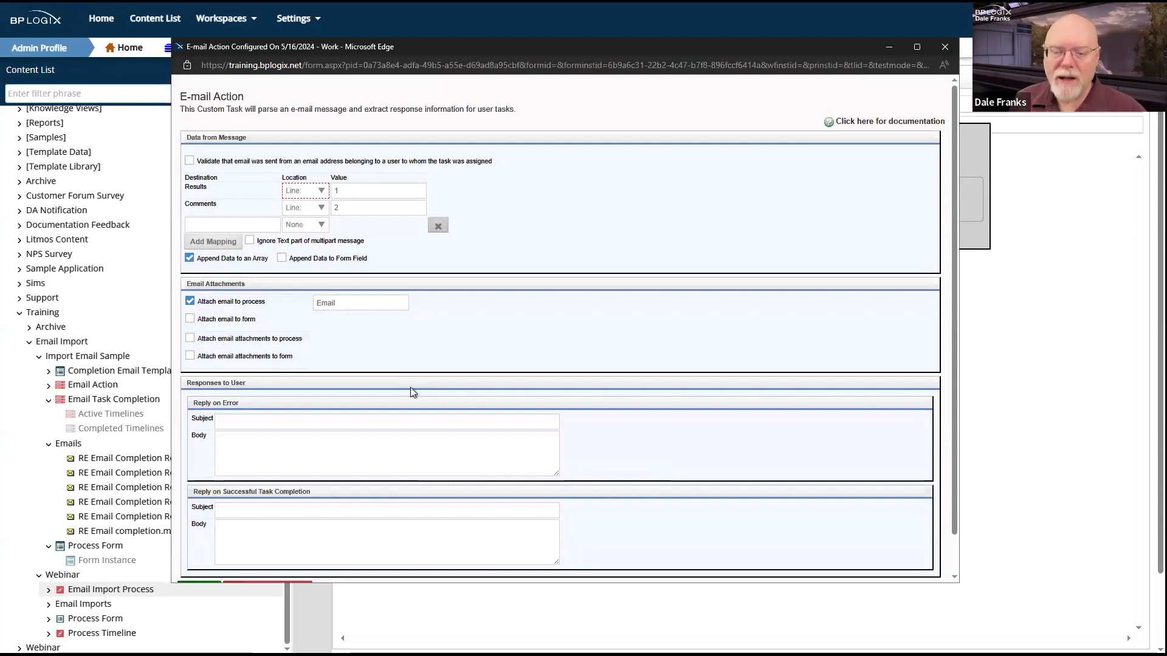
Step: Set the Reply on Error message to the subject "Fail" and the body "Didn't work."
scroll(509, 364, "down", 2)
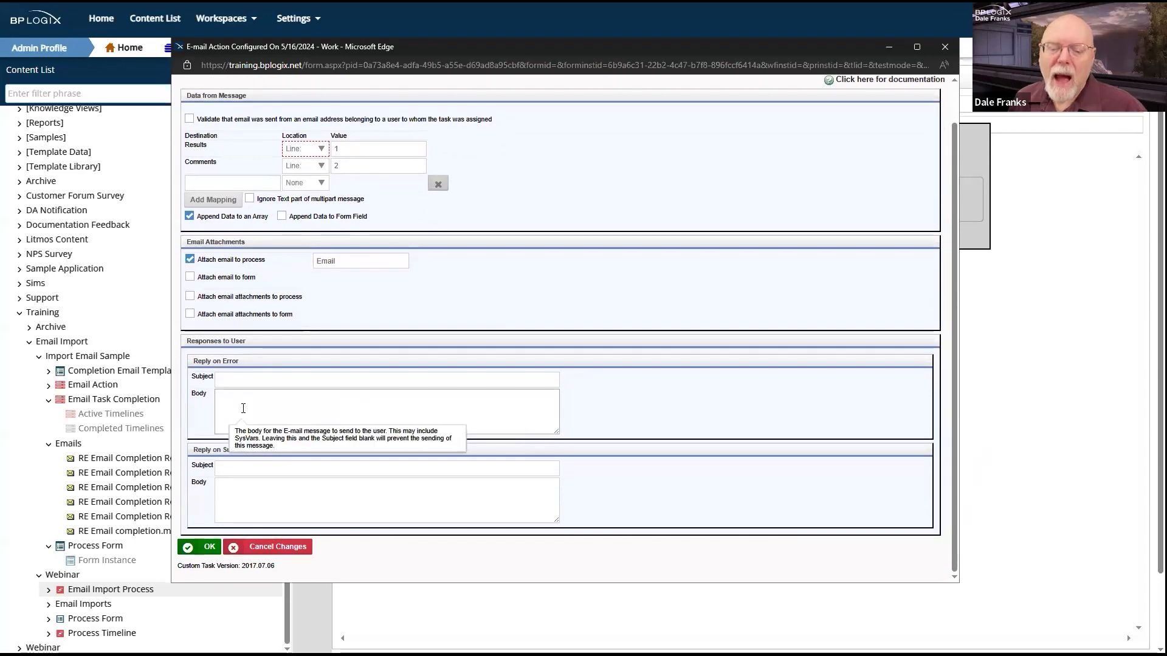
left_click(331, 379)
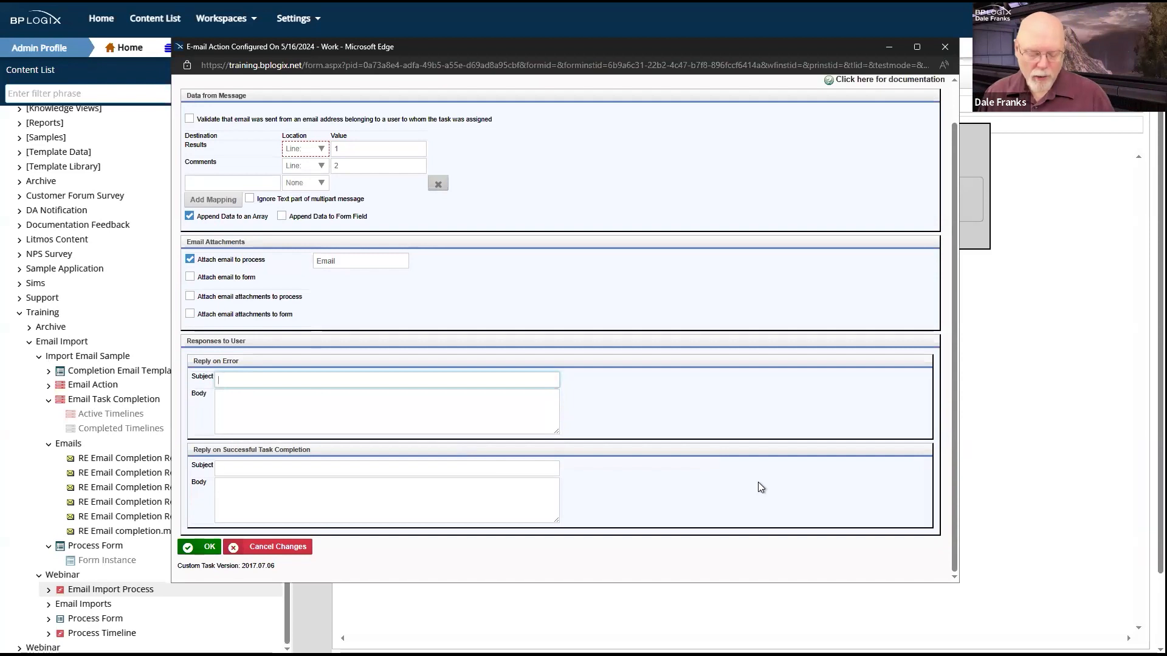
type("ucces")
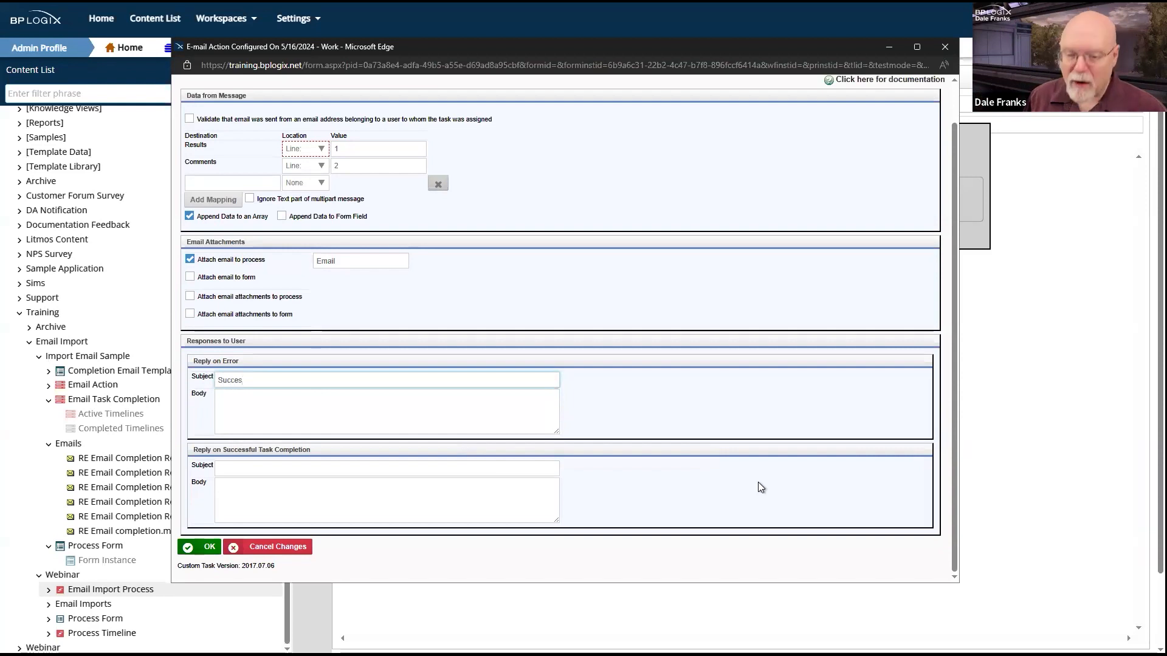
key("BackSpace")
key("BackSpace")
key("BackSpace")
key("BackSpace")
key("BackSpace")
type("Fasil")
key("BackSpace")
key("BackSpace")
key("BackSpace")
type("il")
left_click(441, 405)
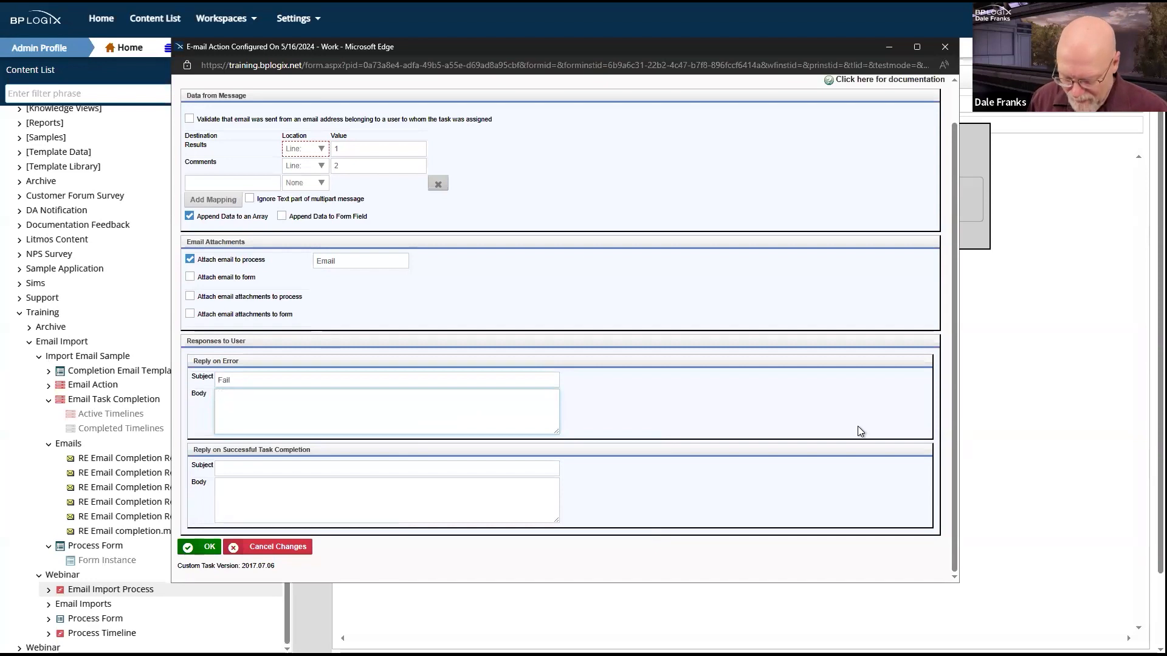
type("Didn't work.")
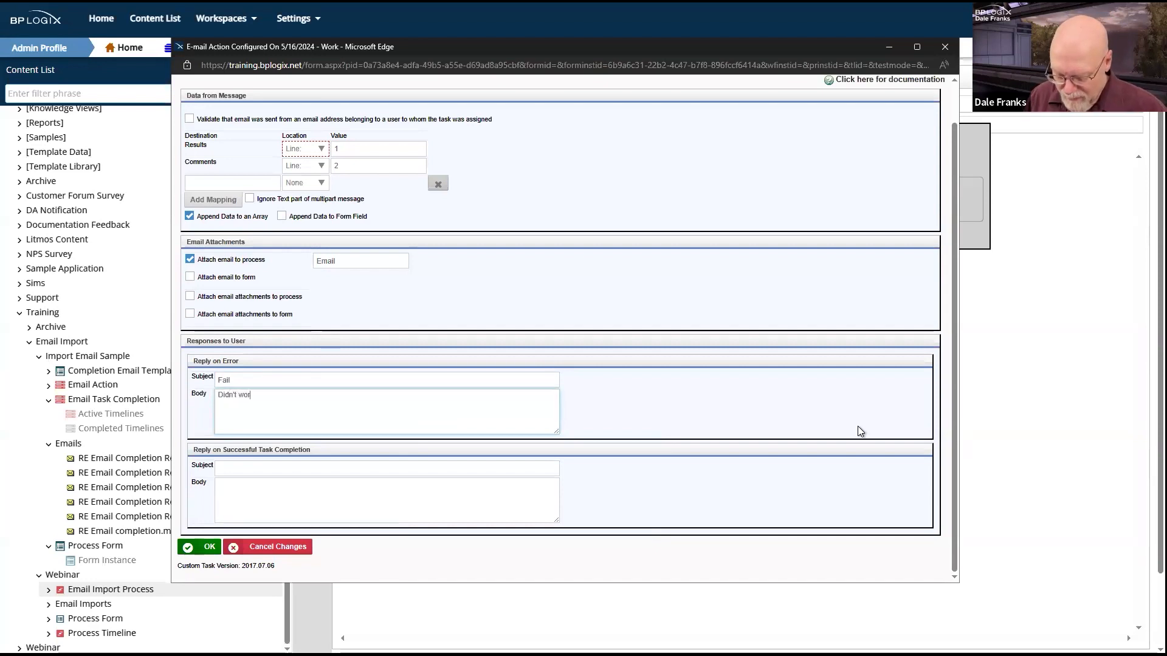
Step: Set the Reply on Successful Task Completion message to the subject "Success" and the body "Worked."
left_click(319, 466)
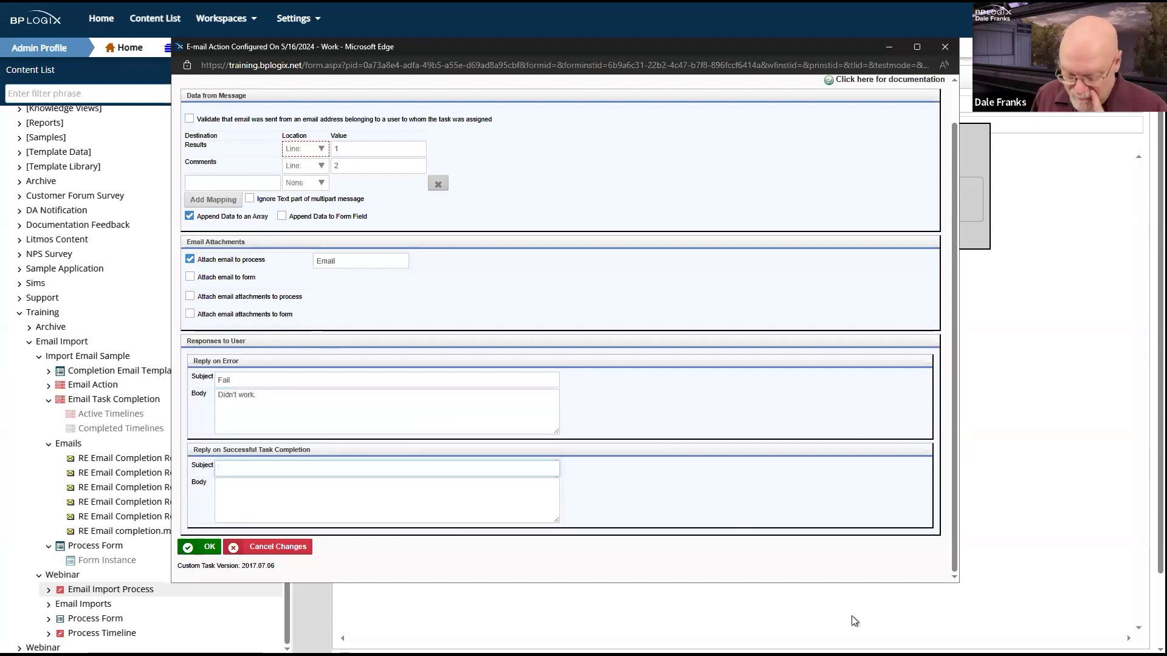
type("Success")
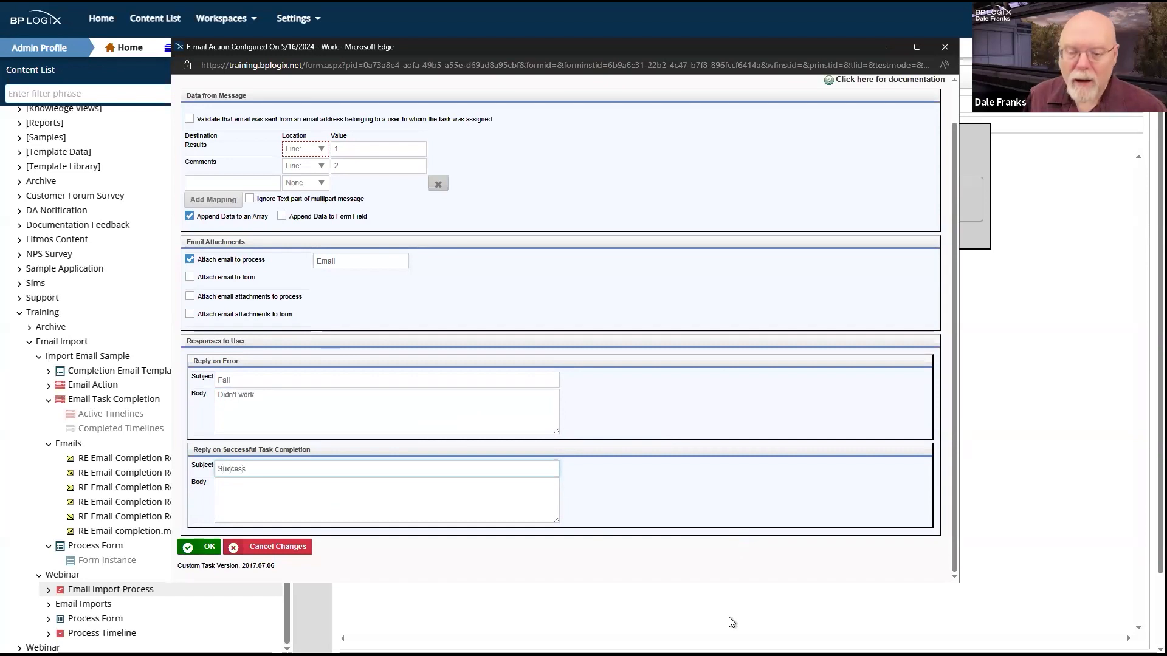
left_click(325, 486)
type("Worked.")
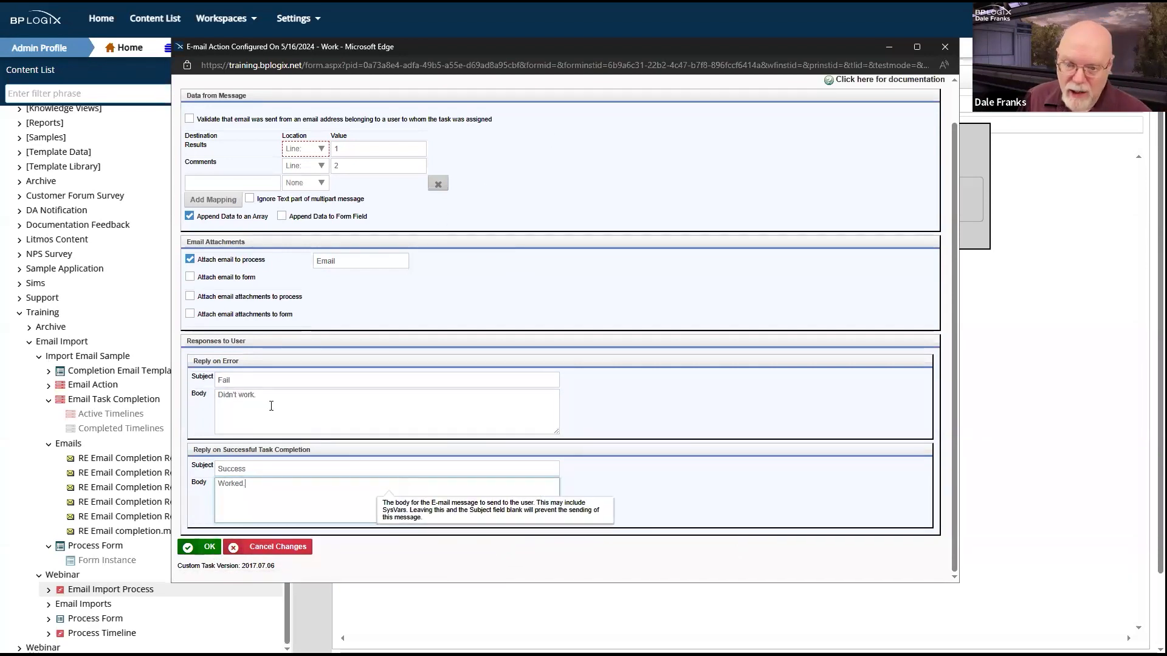
Step: Turn off Append Data to an Array, remove the empty mapping row, and accept the E-mail Action configuration
left_click(209, 548)
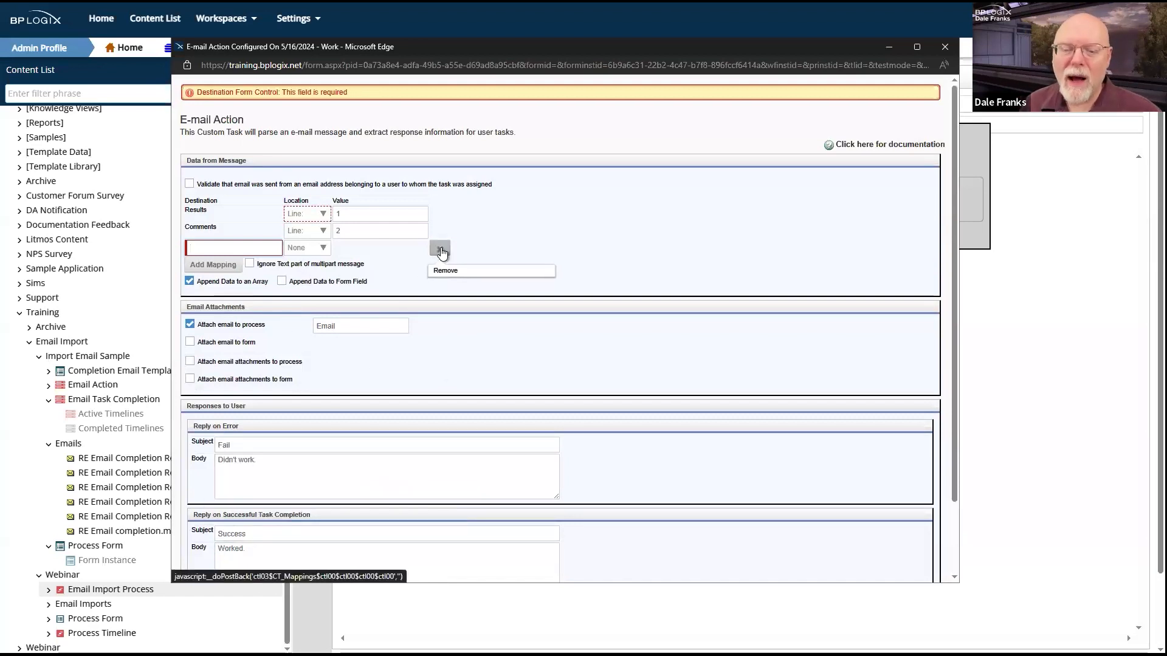
left_click(190, 282)
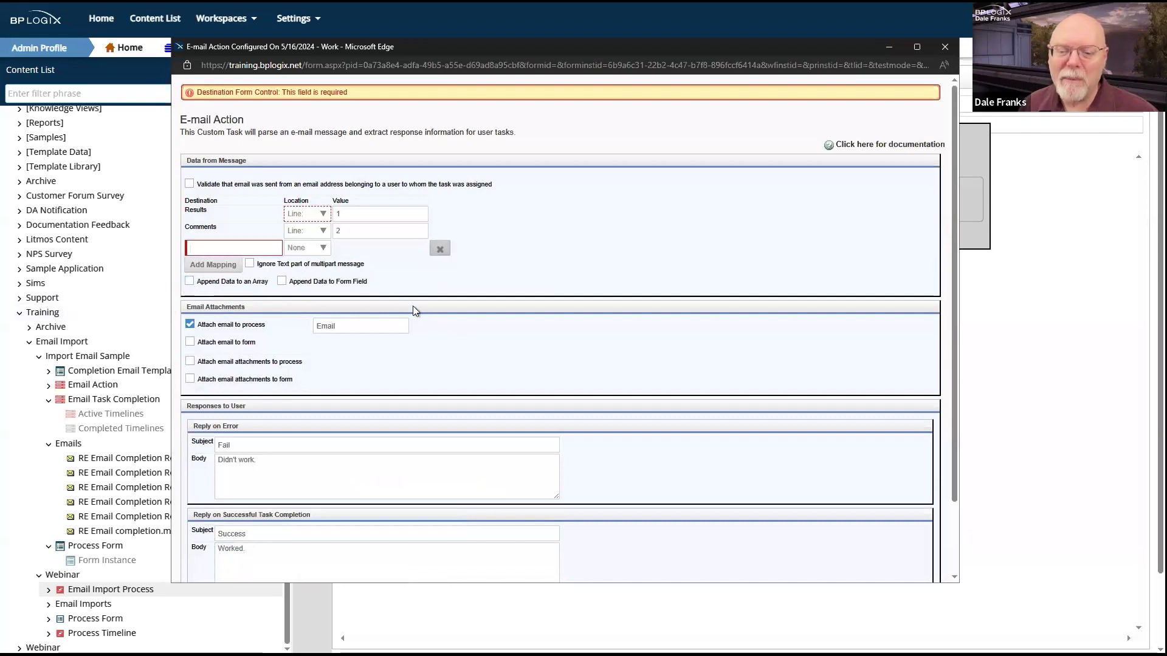
left_click(440, 250)
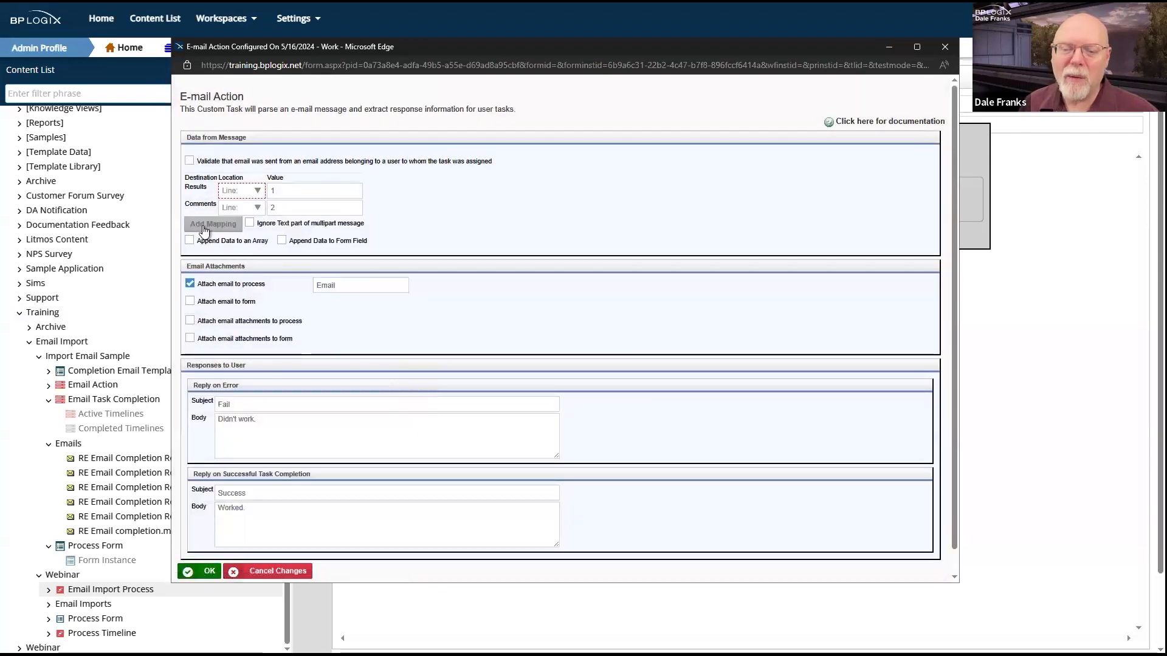
left_click(208, 572)
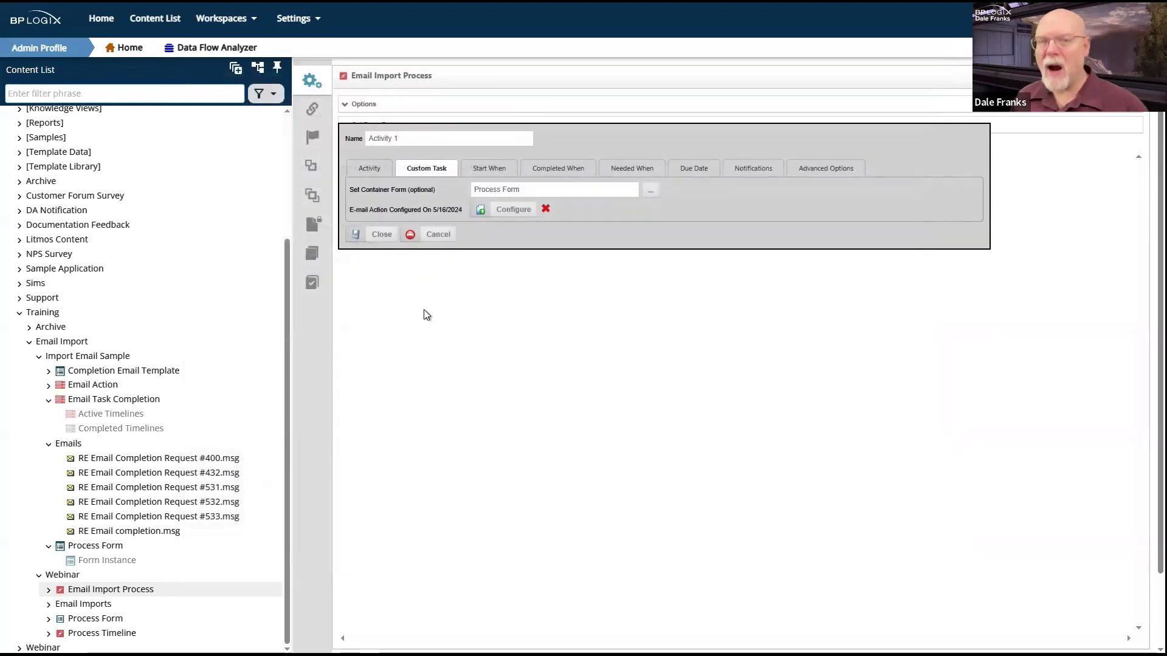
Step: Close the Activity 1 settings and save the Email Import Process timeline
left_click(380, 237)
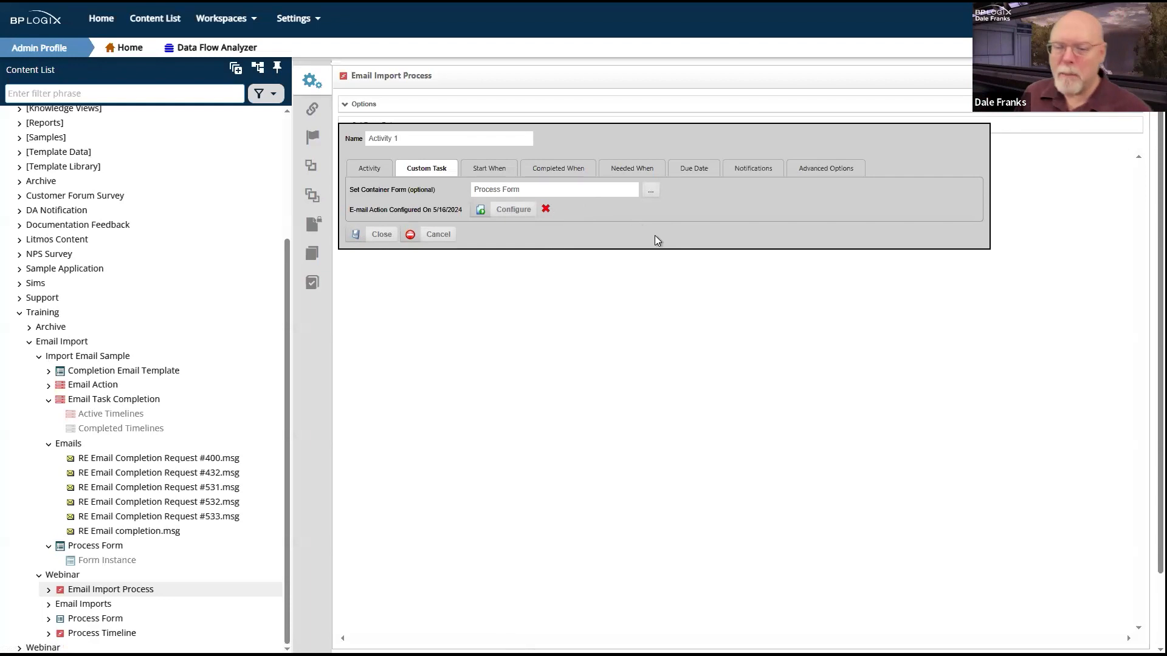
left_click(381, 236)
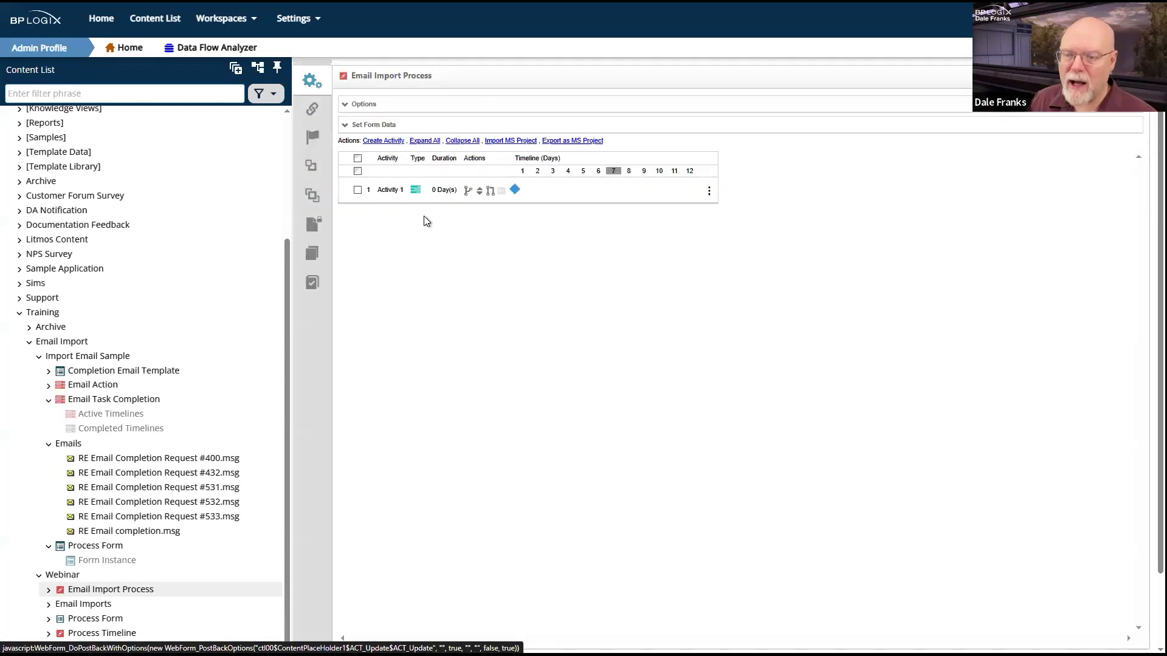
left_click(1082, 104)
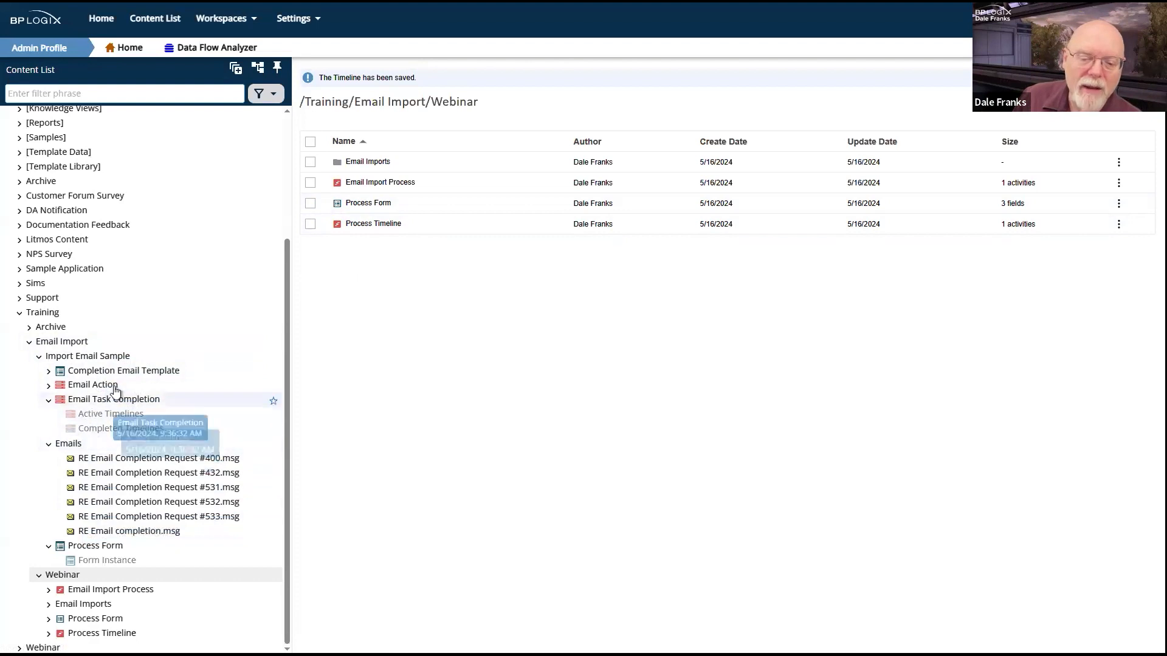
Step: Open the Completion Email Template form from the Import Email Sample folder for editing and copy its entire content
left_click(117, 357)
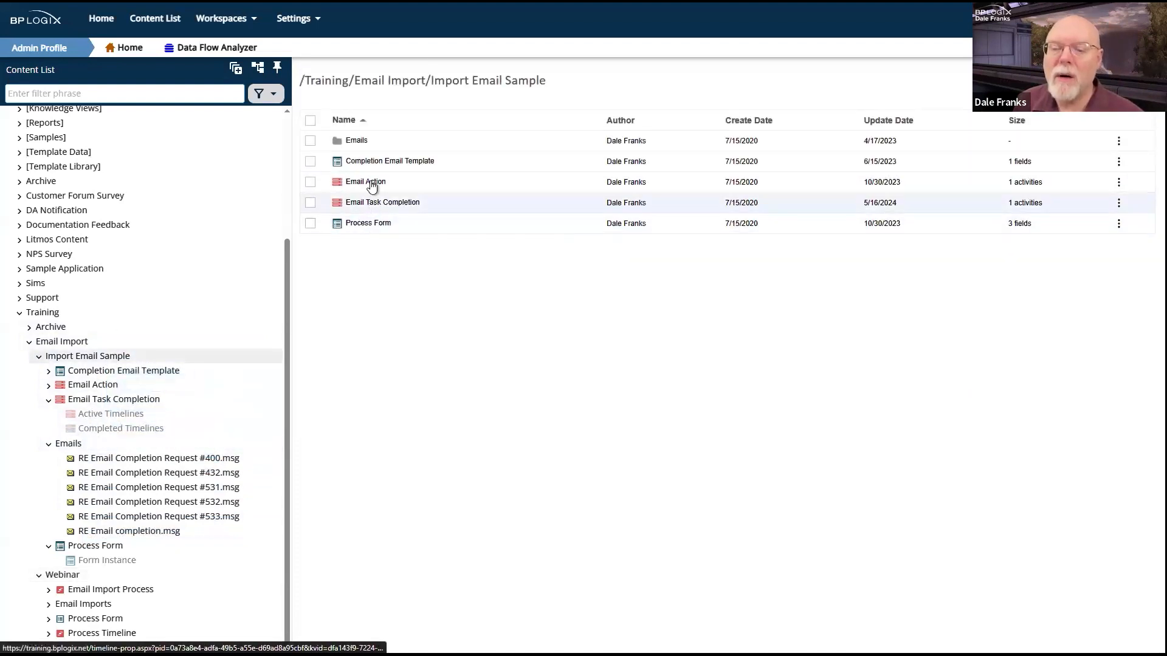
left_click(373, 162)
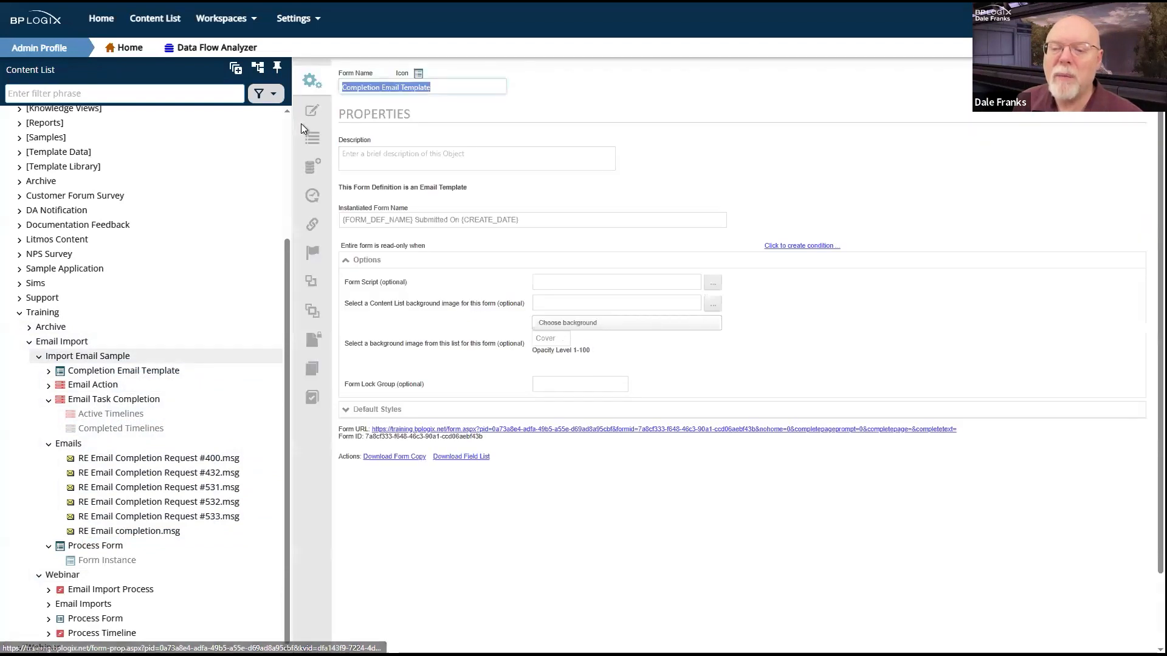
left_click(310, 110)
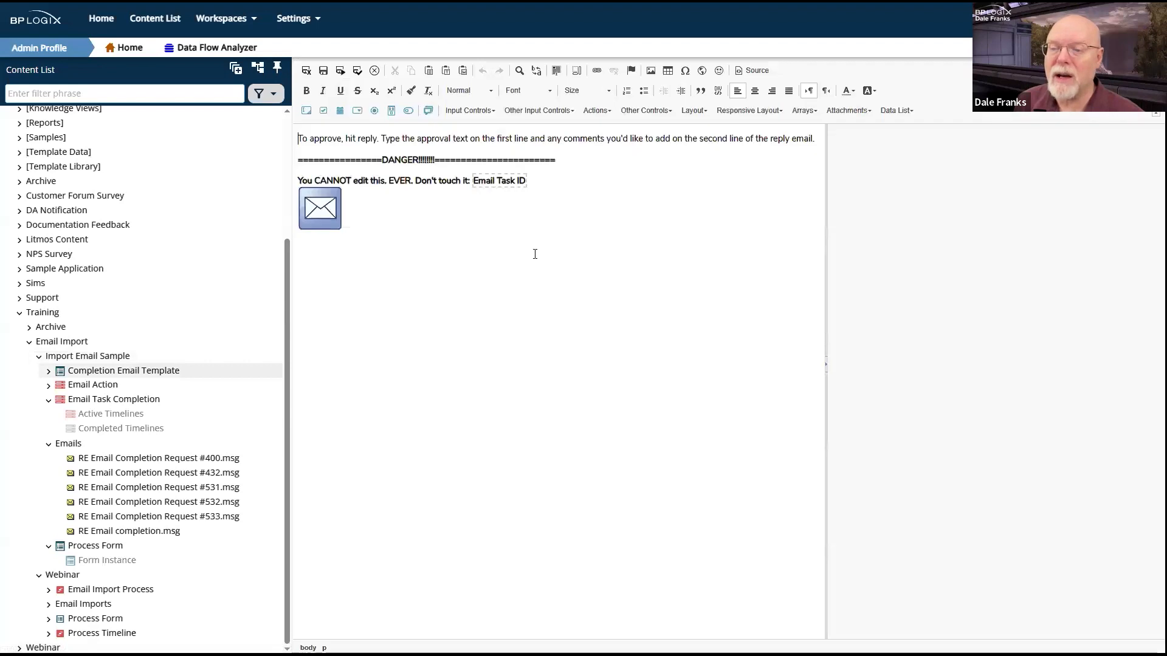
left_click_drag(343, 202, 268, 137)
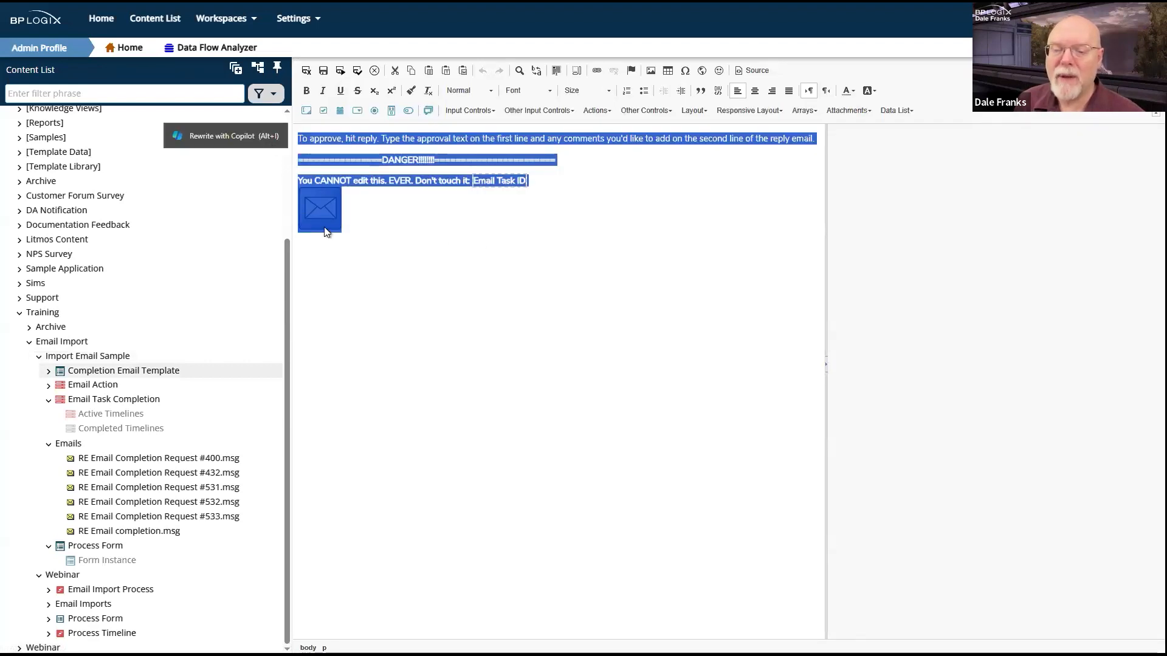
left_click(513, 190)
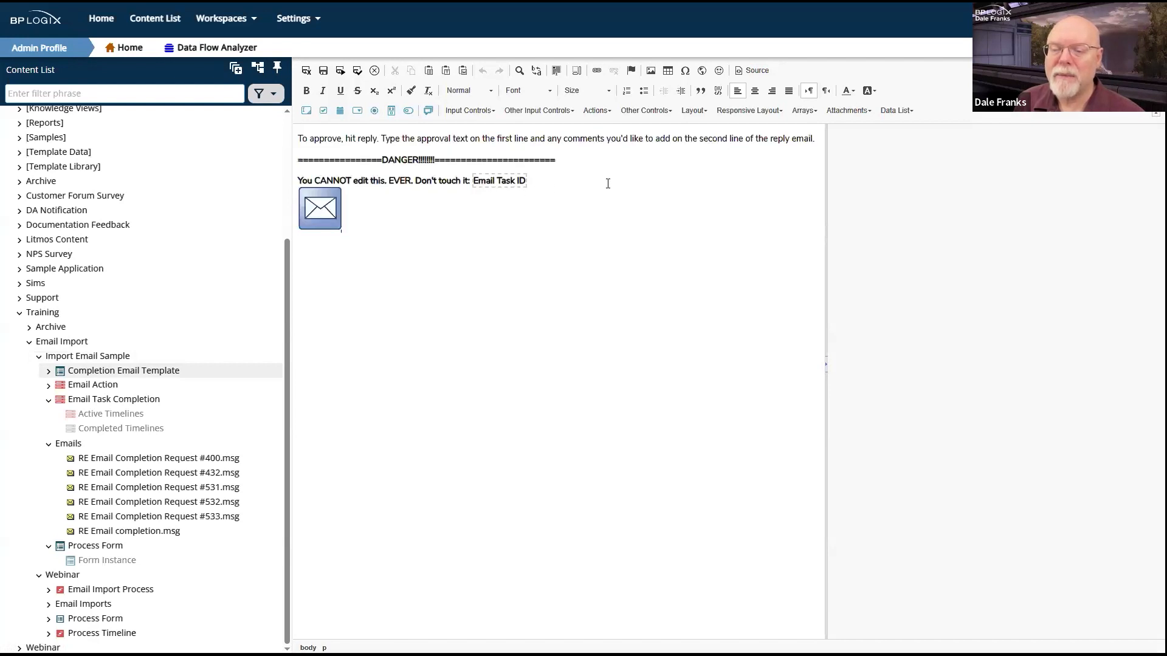
key("ctrl+a")
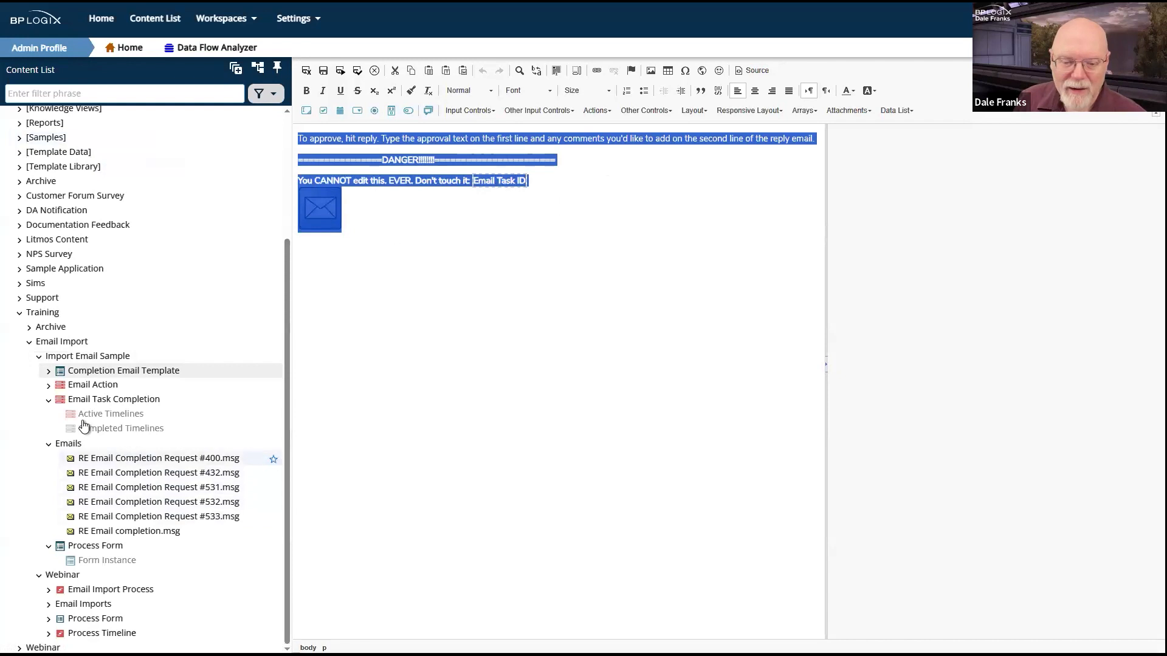
Step: Create a form definition named Email Template in the Email Import/Webinar folder, without setting any options
left_click(62, 575)
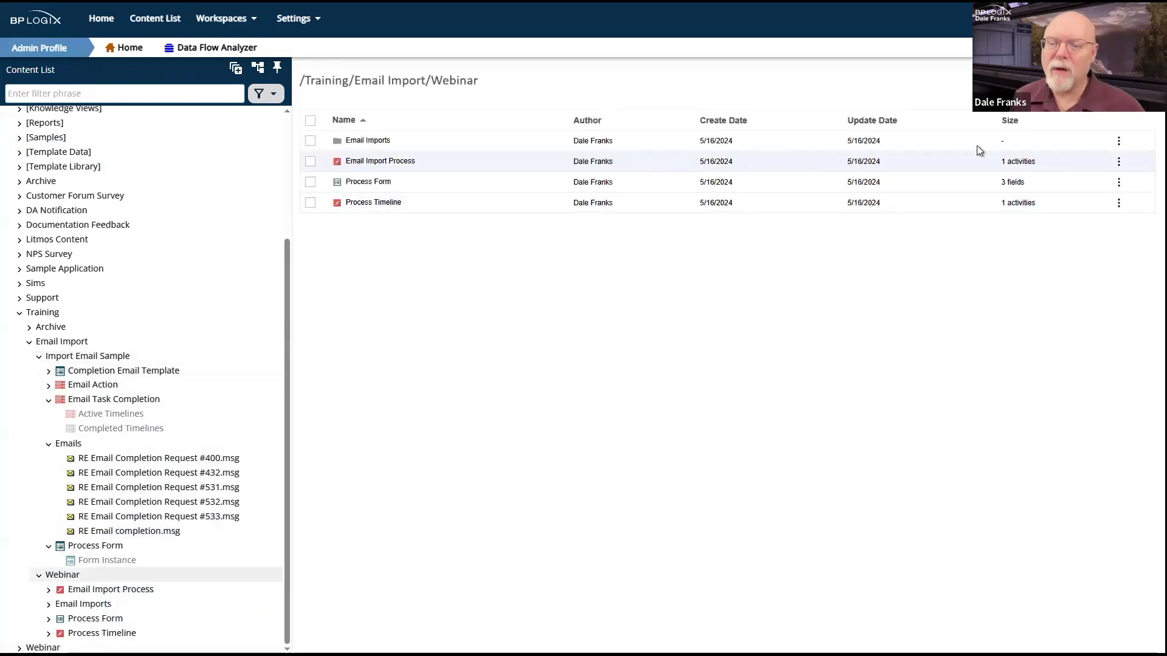
mouse_move(1124, 82)
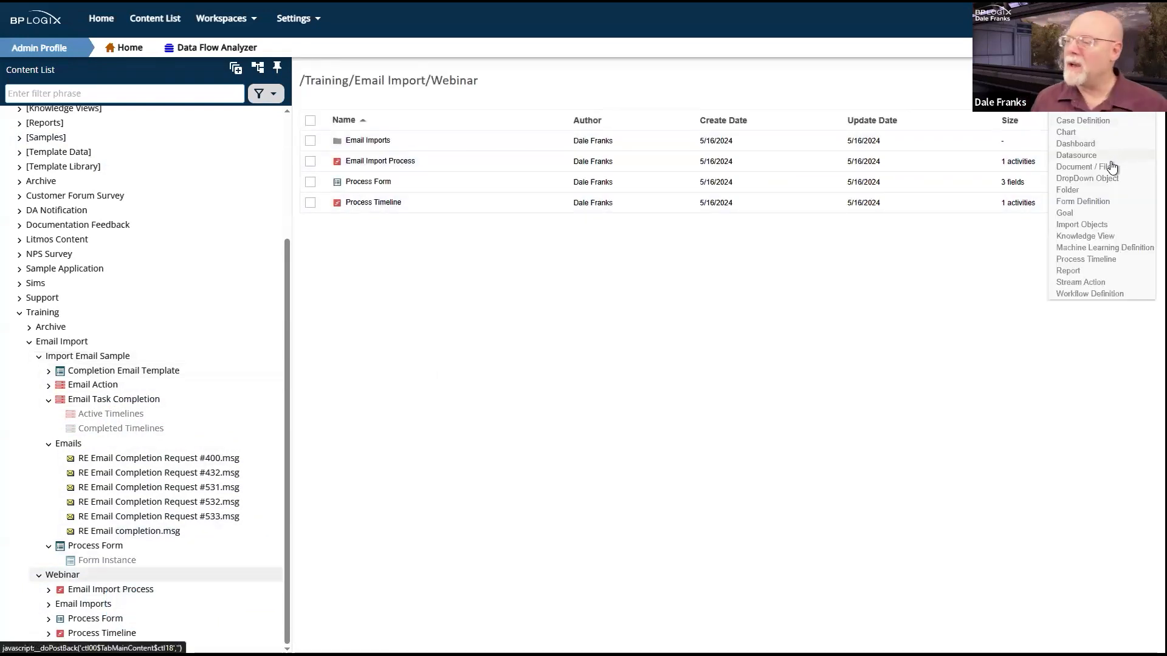
left_click(1096, 204)
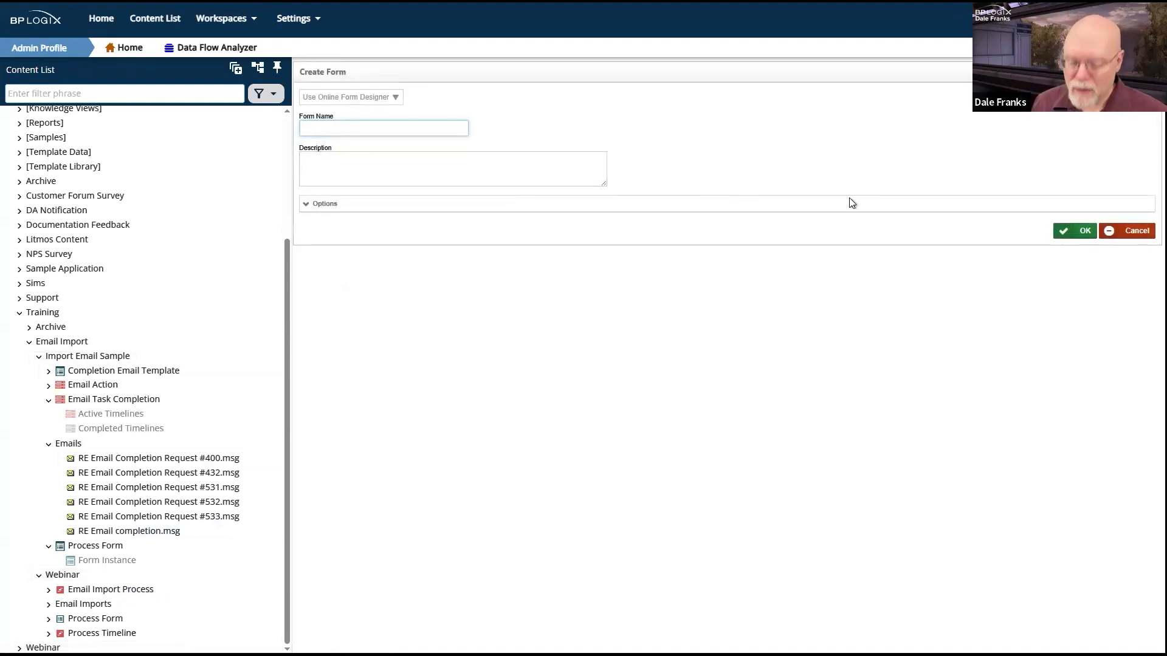
type("Email Templay")
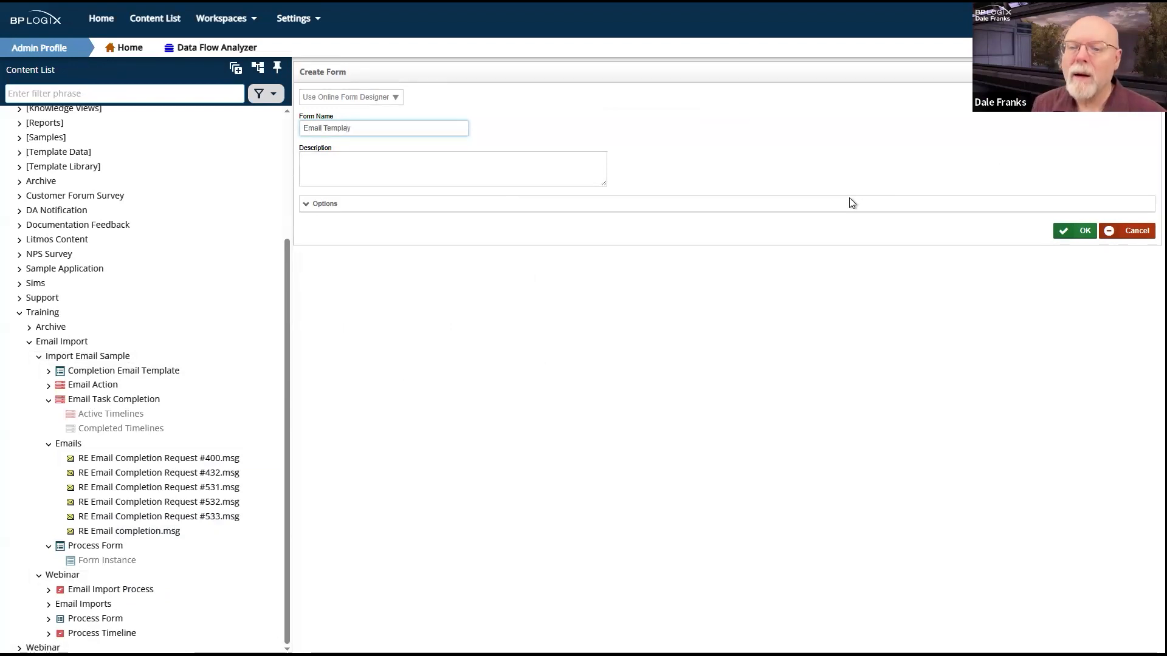
key("BackSpace")
type("te")
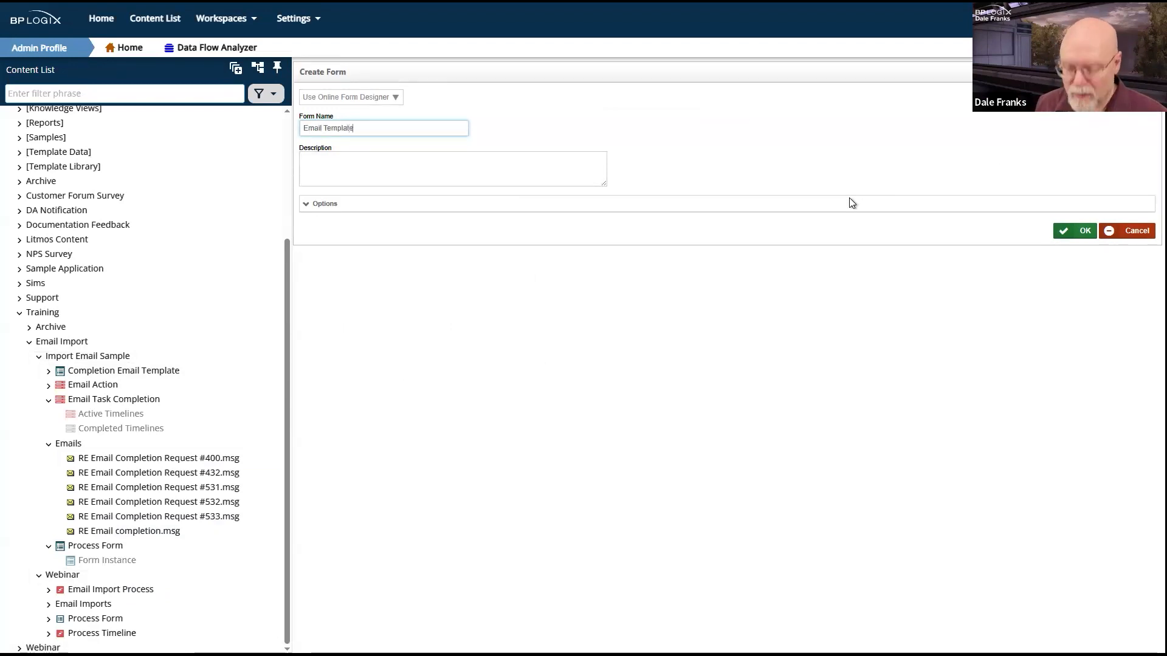
left_click(1093, 232)
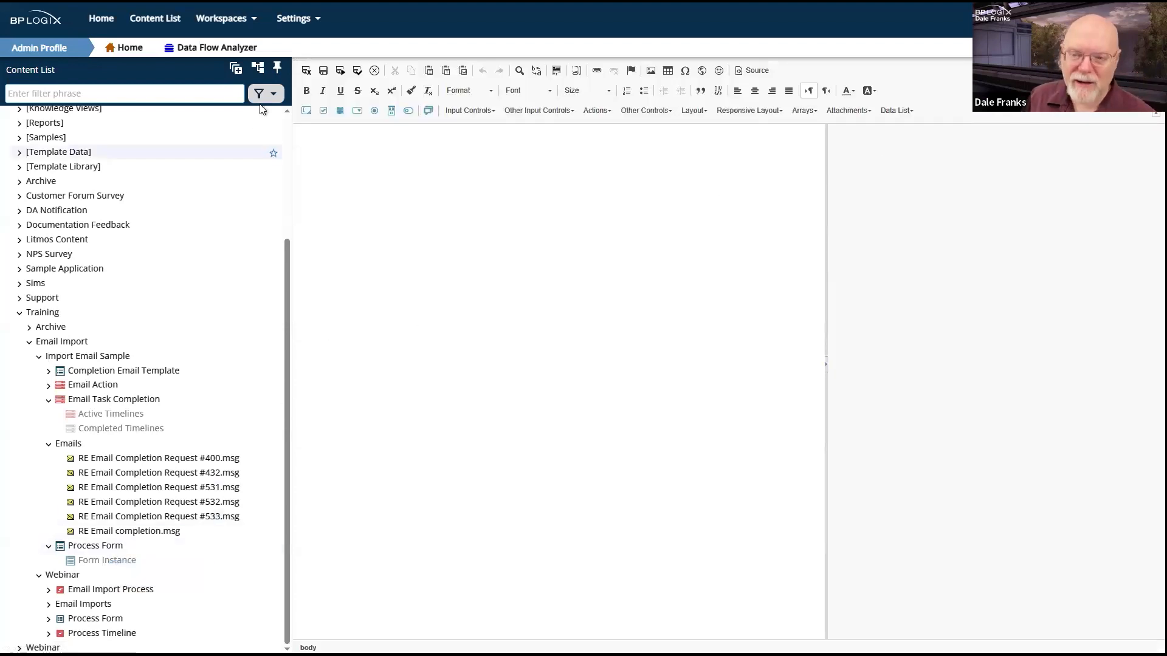
Step: Delete the empty Email Template form from the Webinar folder
left_click(74, 576)
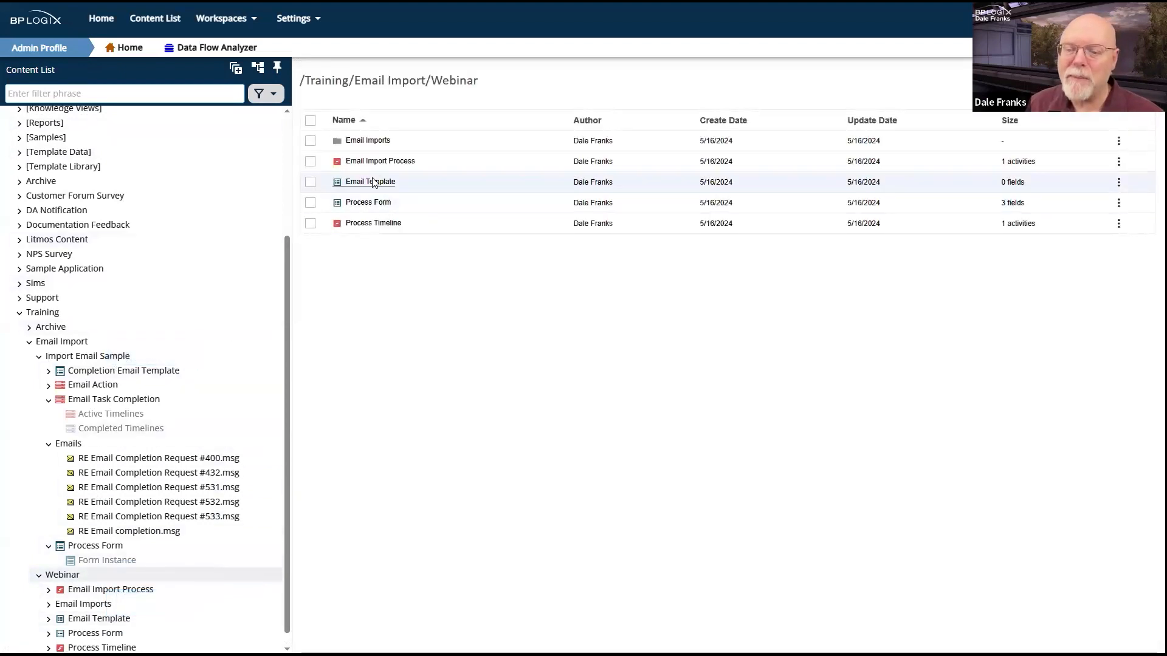
left_click(311, 183)
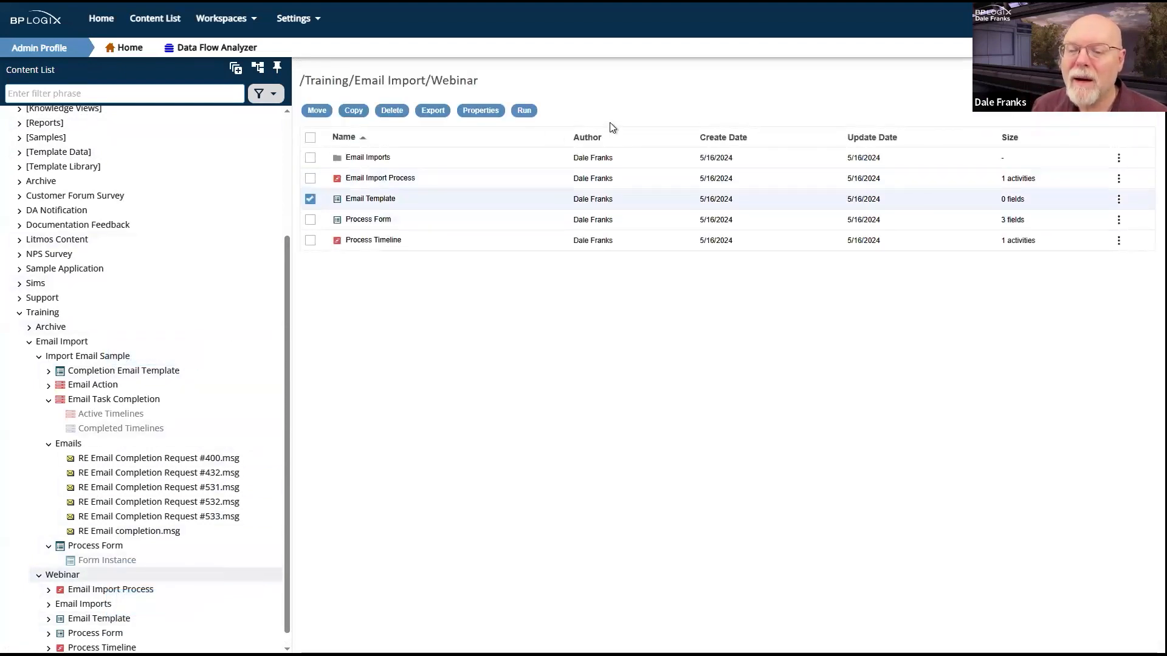
left_click(391, 110)
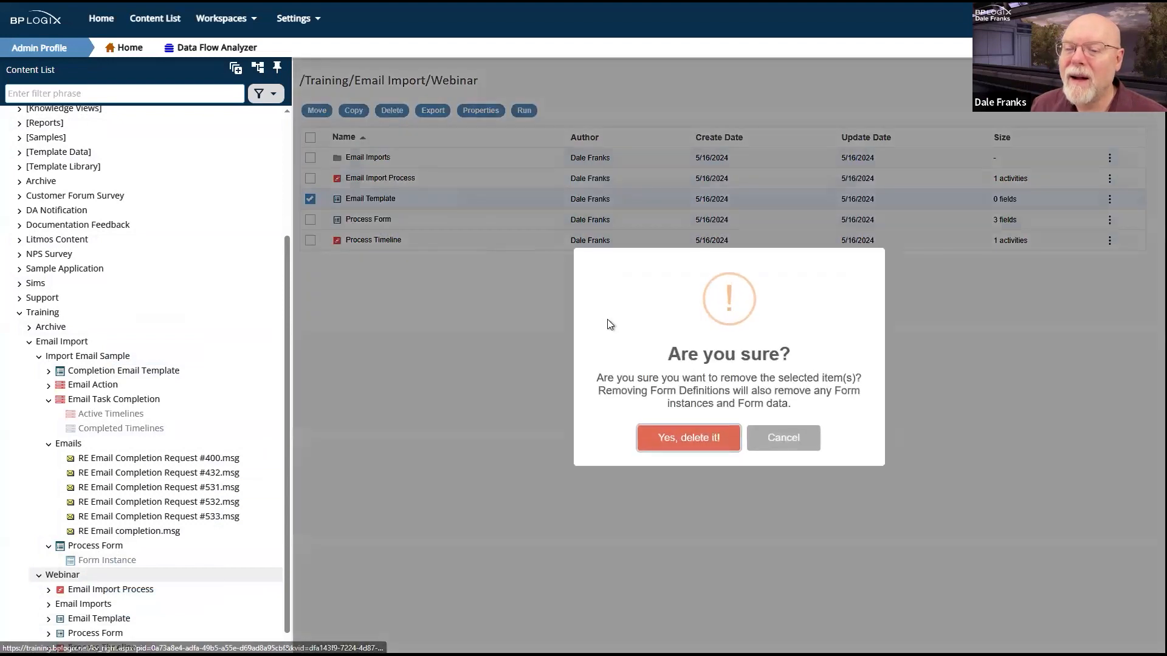
left_click(702, 439)
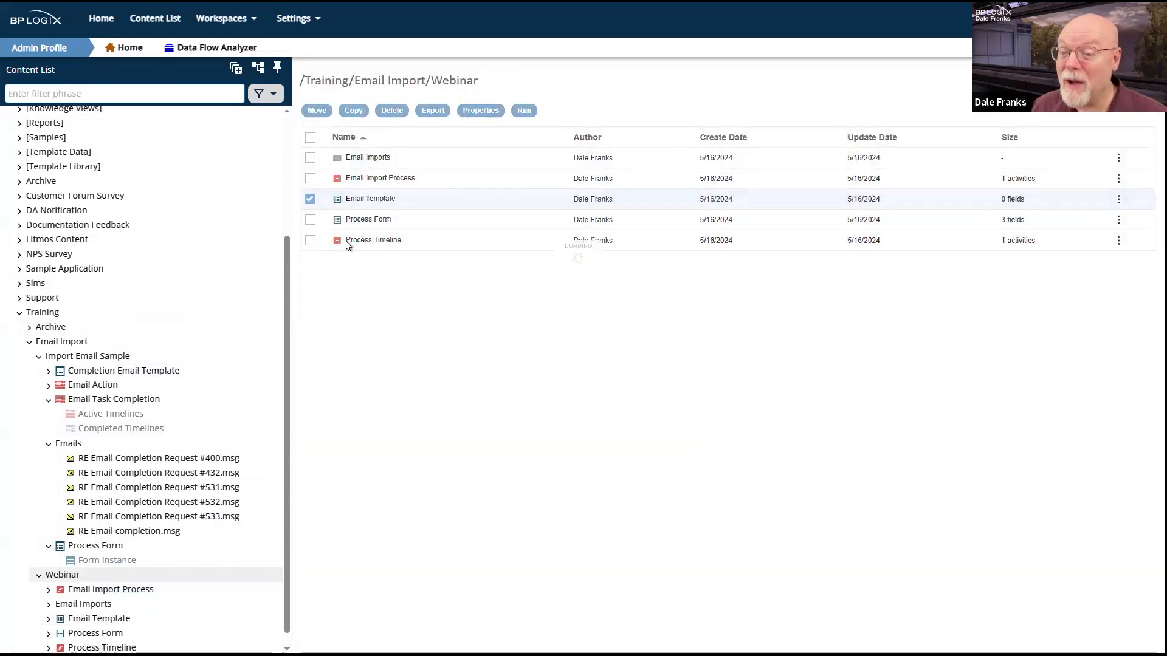
left_click(732, 425)
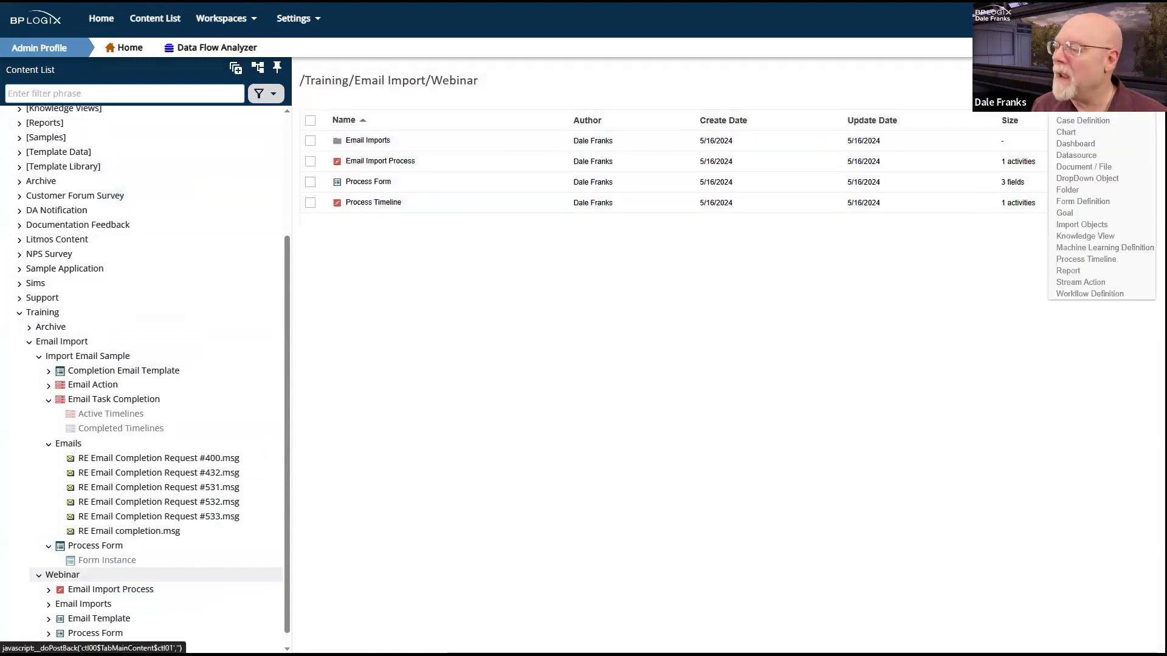
Step: Create a form definition named Email Template with the Email Template option enabled, and paste the copied template content into it
left_click(1088, 203)
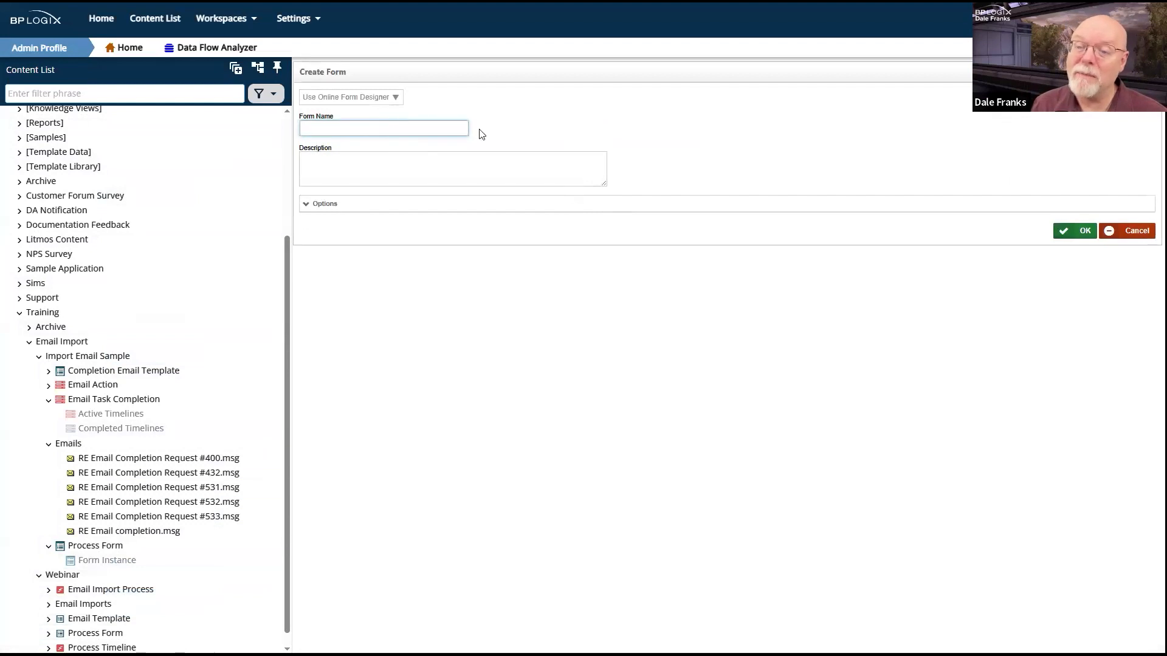
type("Email ")
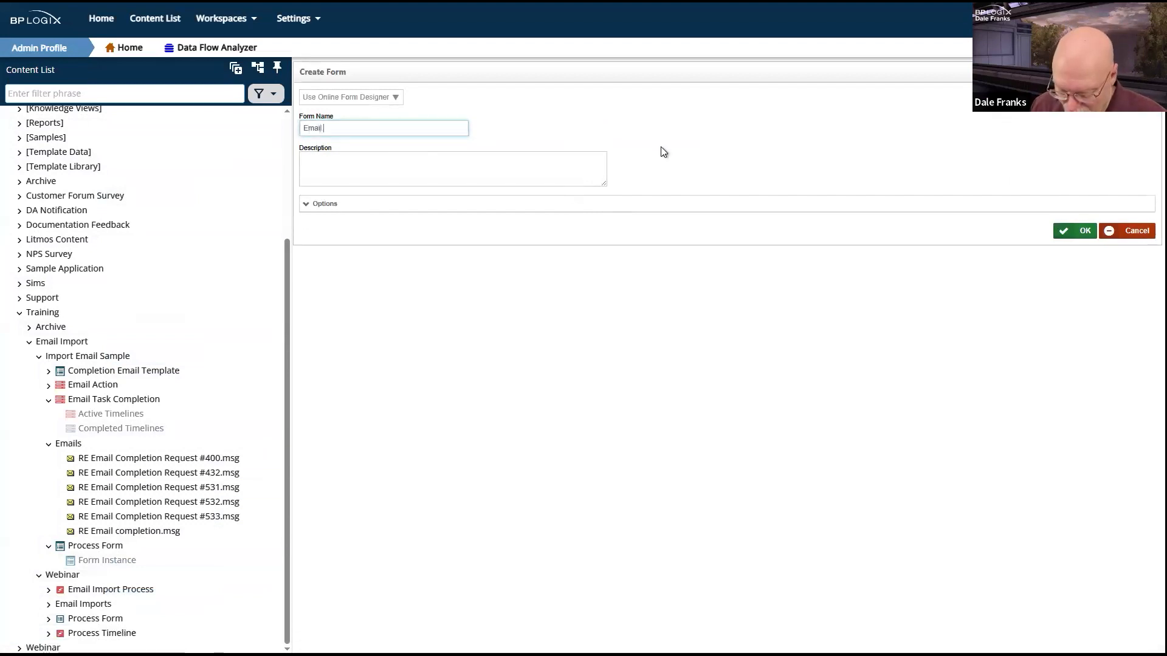
type("Template")
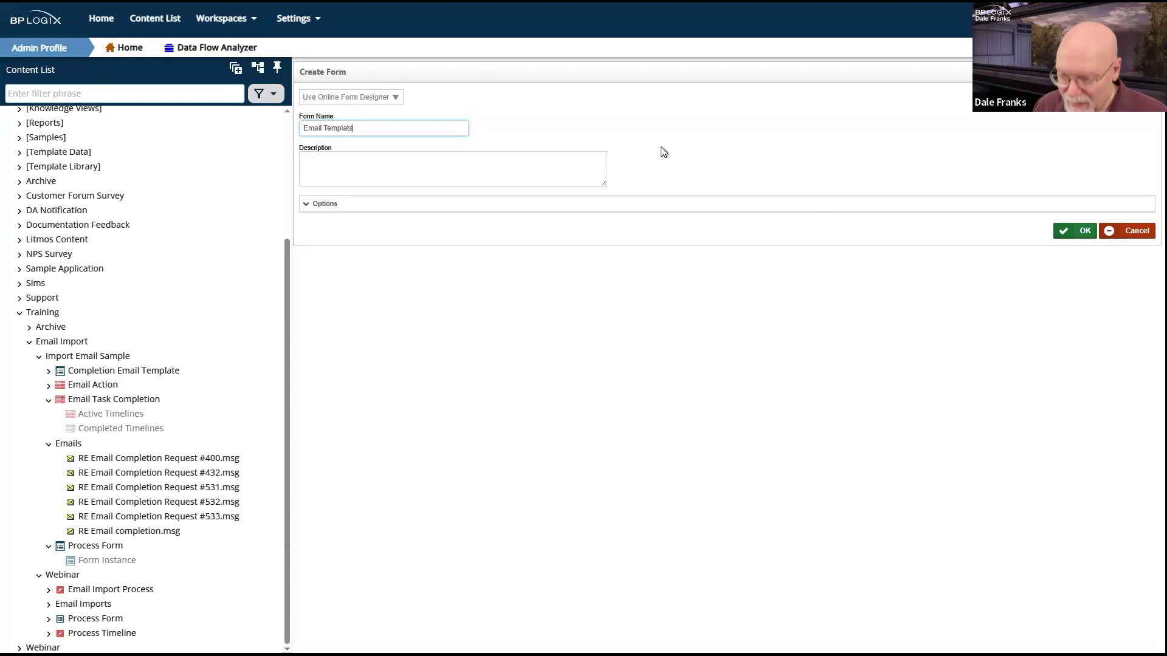
left_click(318, 207)
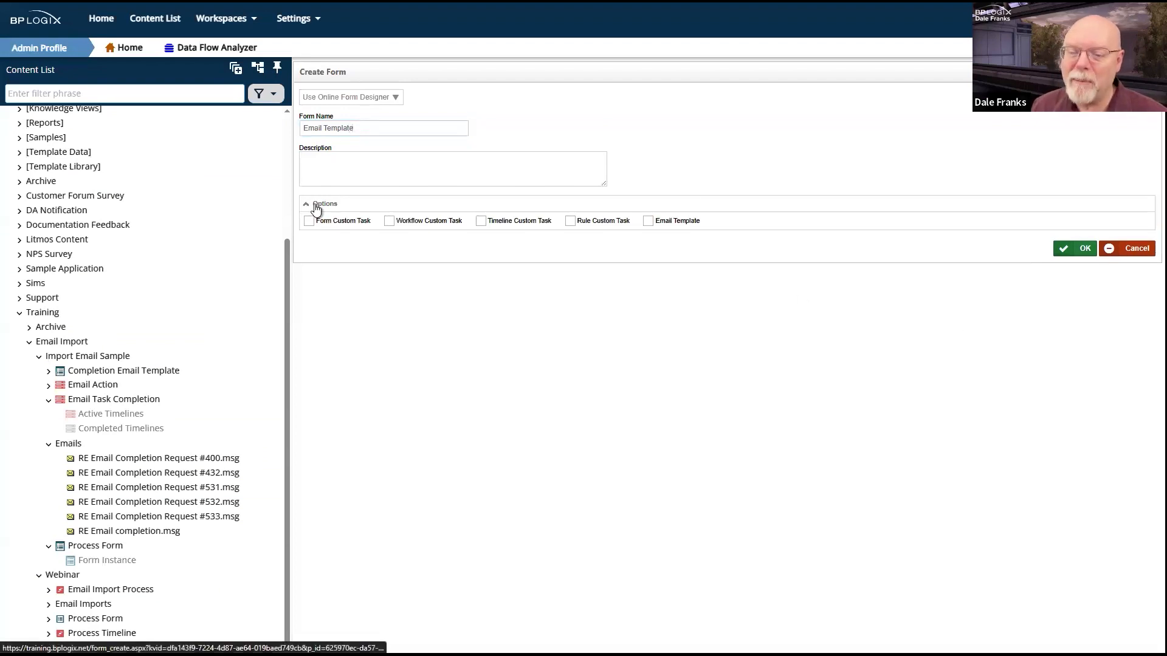
left_click(648, 222)
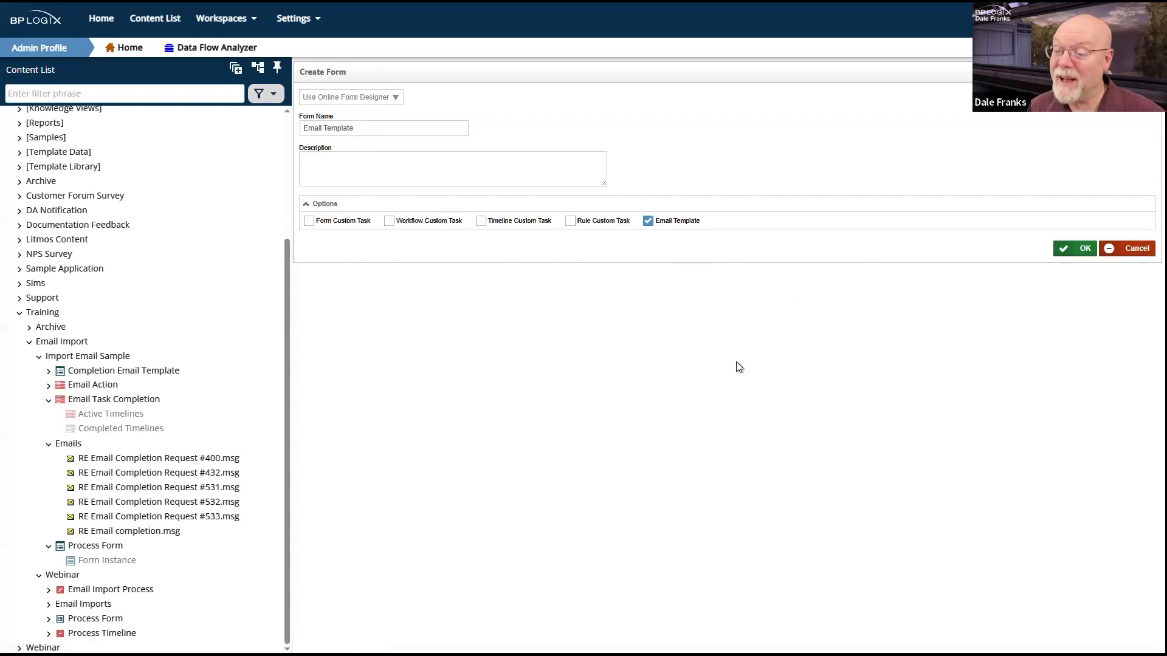
left_click(1082, 249)
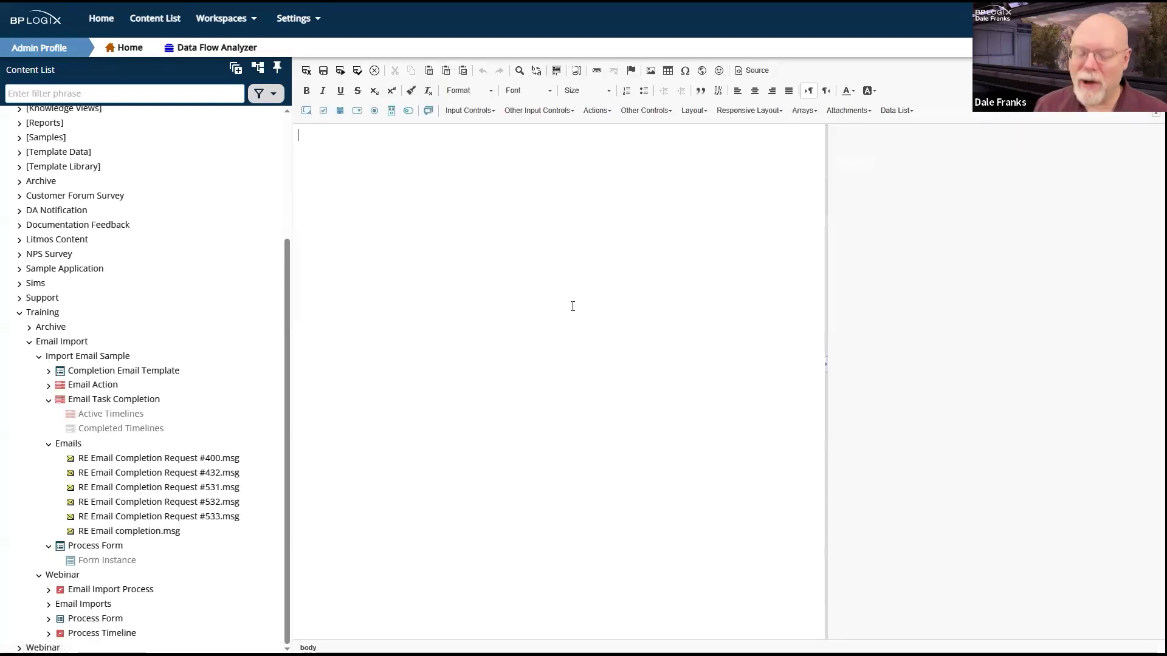
left_click(540, 380)
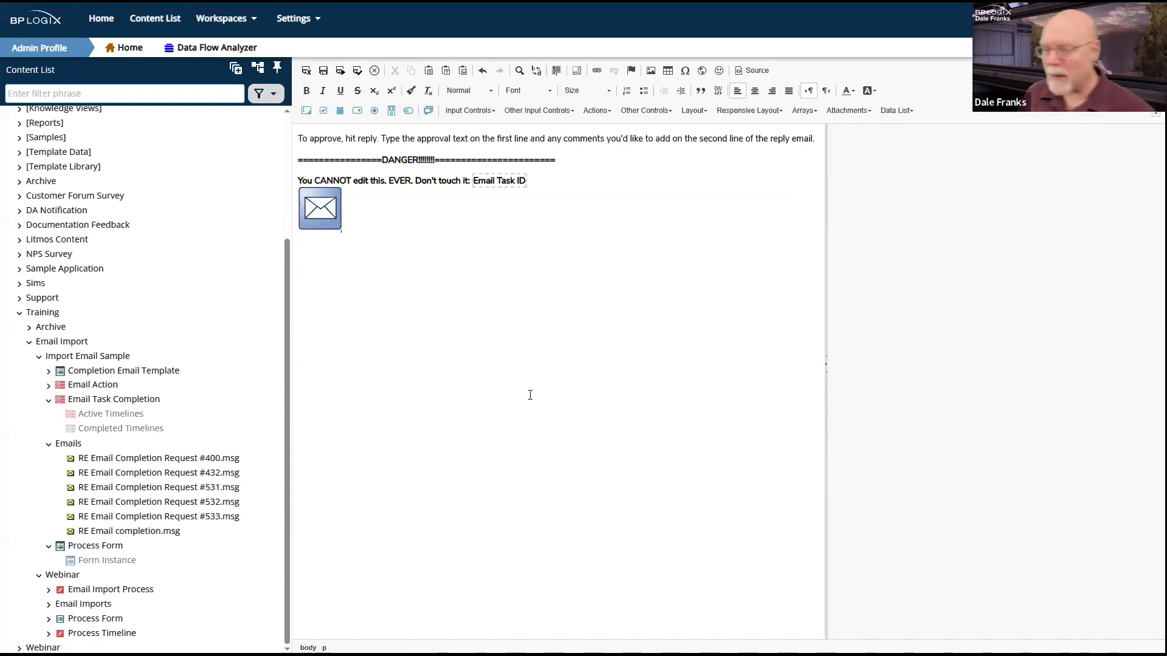
Step: Review the template's reply instructions, the DANGER divider line and the settings of the Email Task ID system variable
left_click_drag(808, 147, 295, 141)
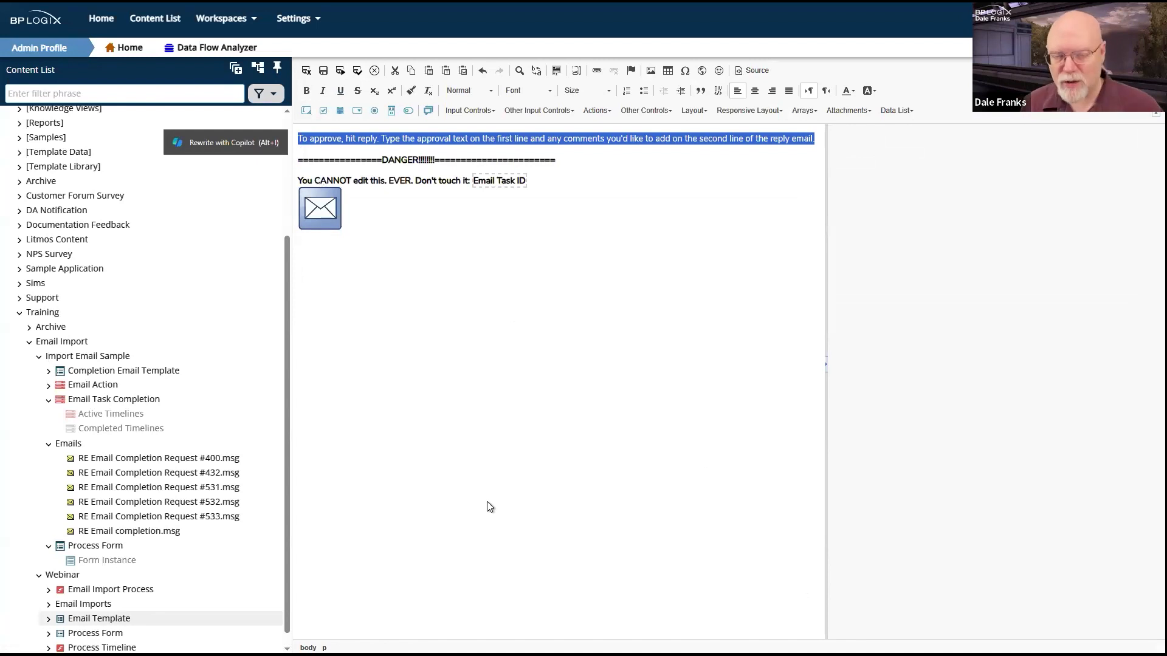
left_click(488, 412)
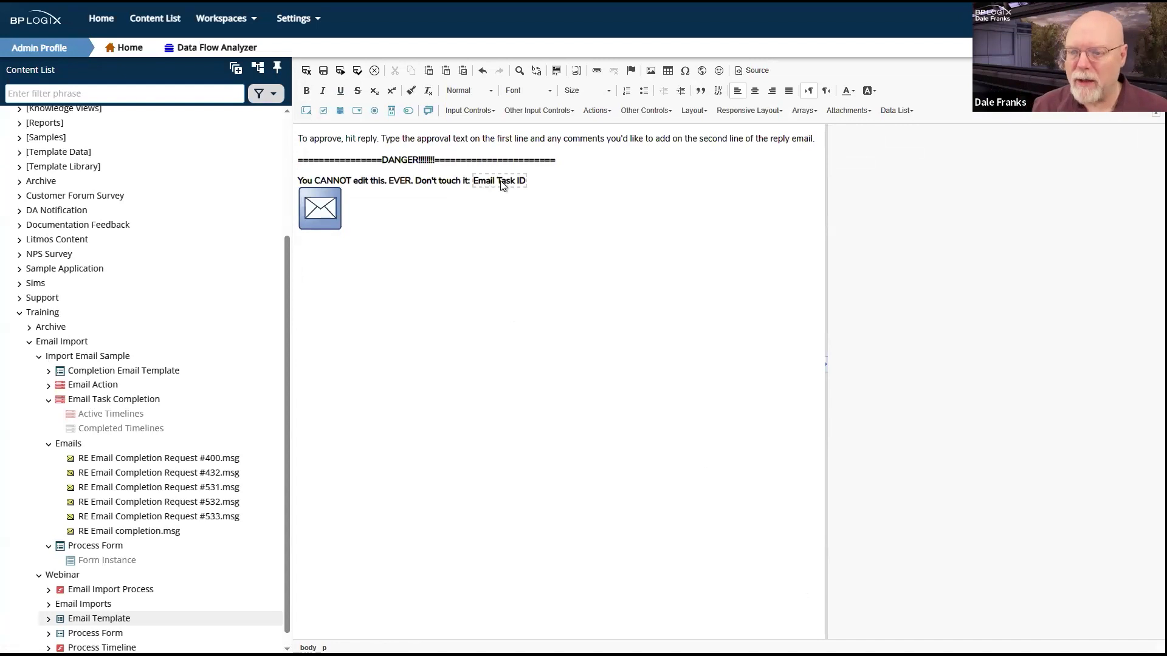
left_click_drag(562, 160, 284, 165)
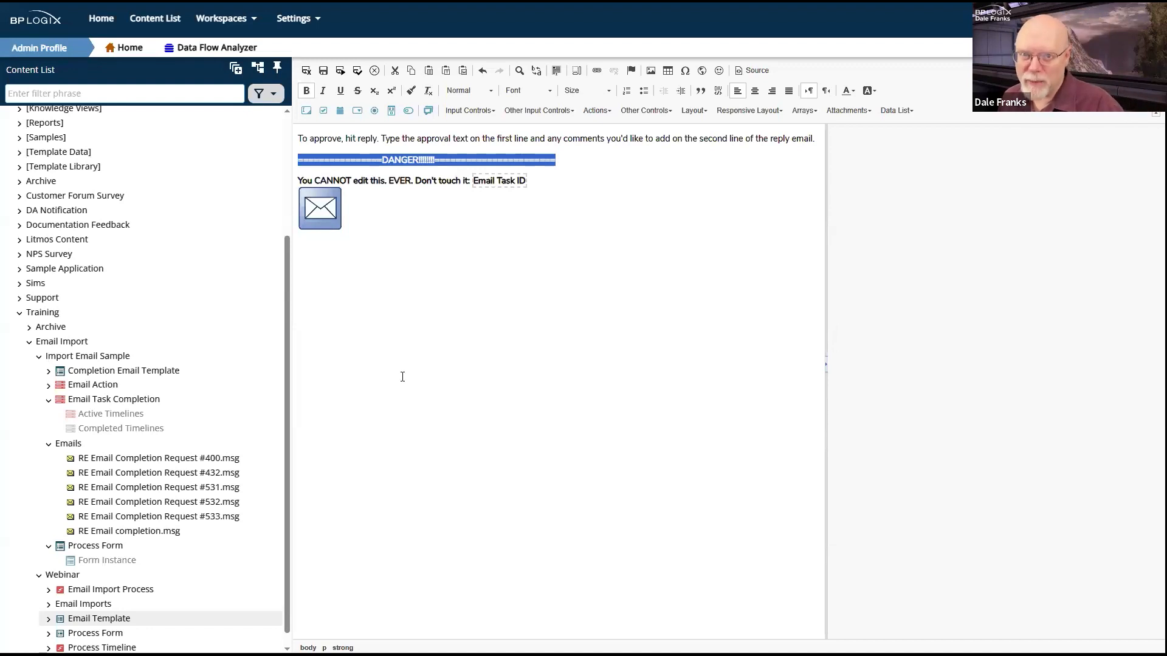
left_click(491, 182)
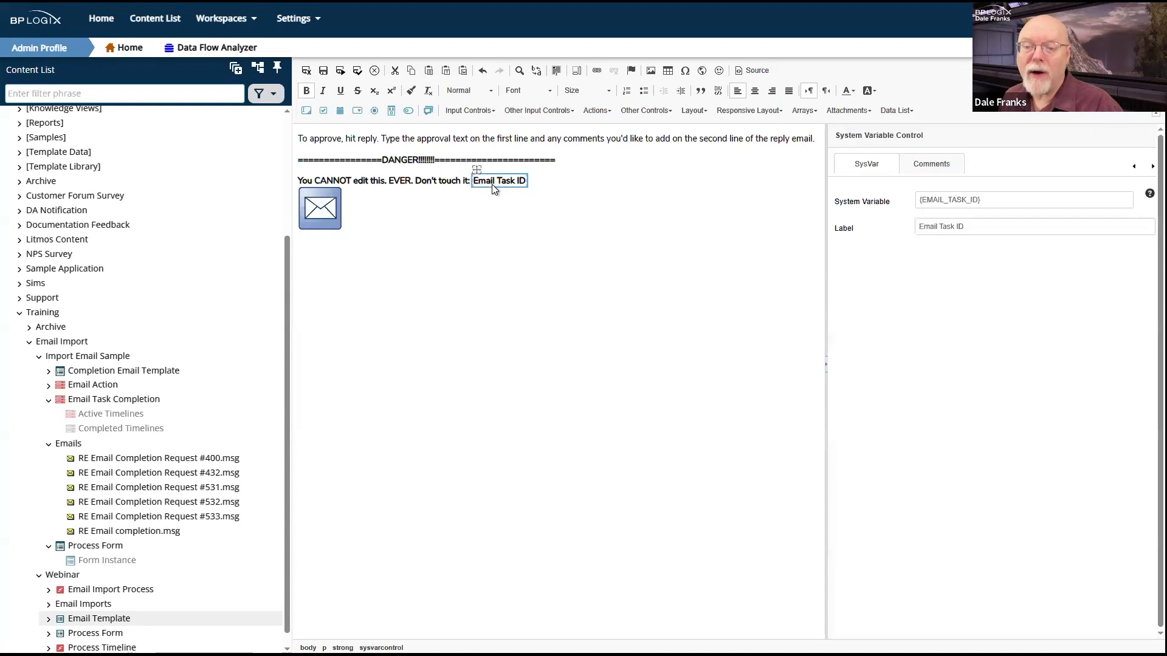
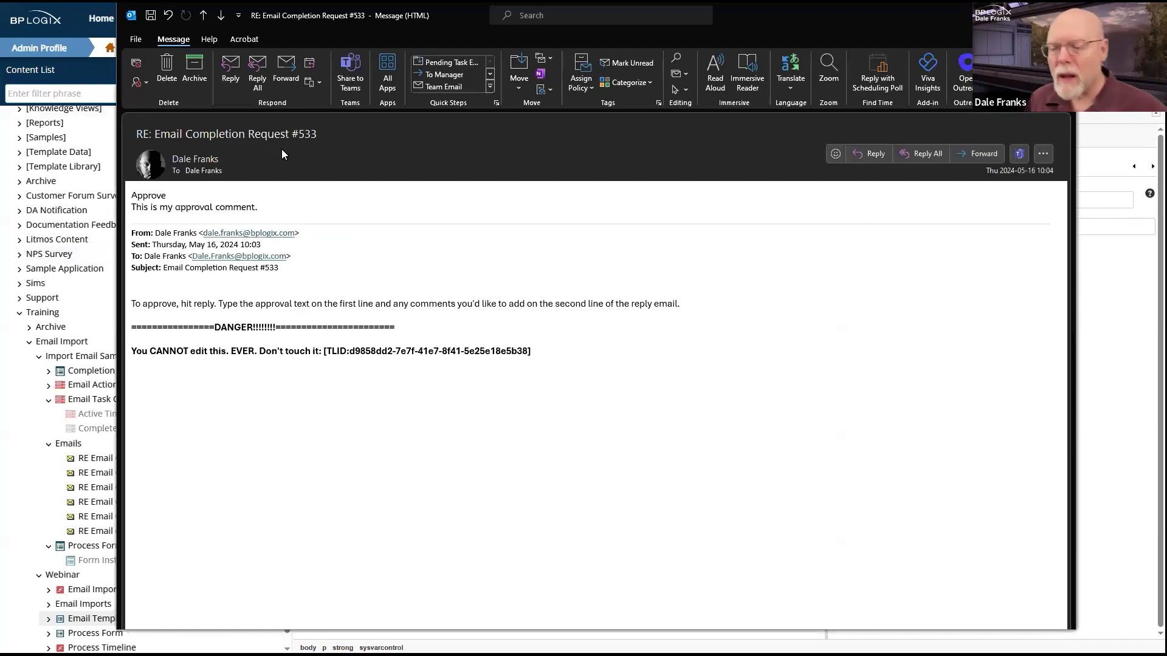
Step: Examine the bracketed task ID token in the Email Completion Request #533 reply, including its TLID prefix, the identifier and the DANGER line above it
left_click_drag(541, 352, 323, 362)
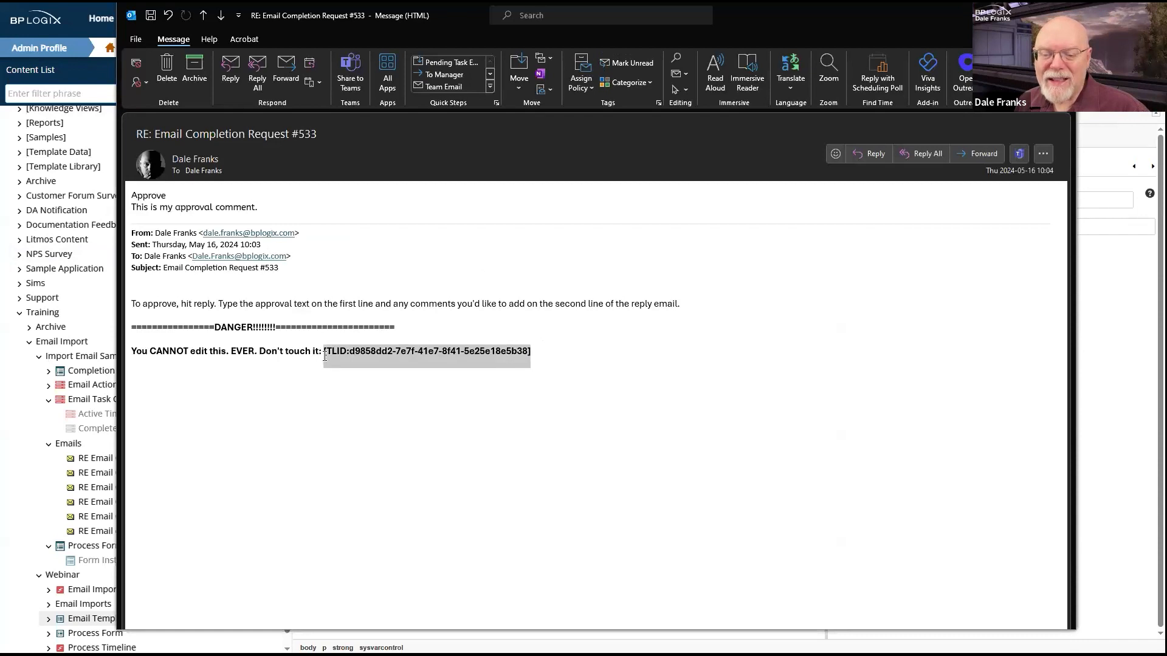
left_click(352, 509)
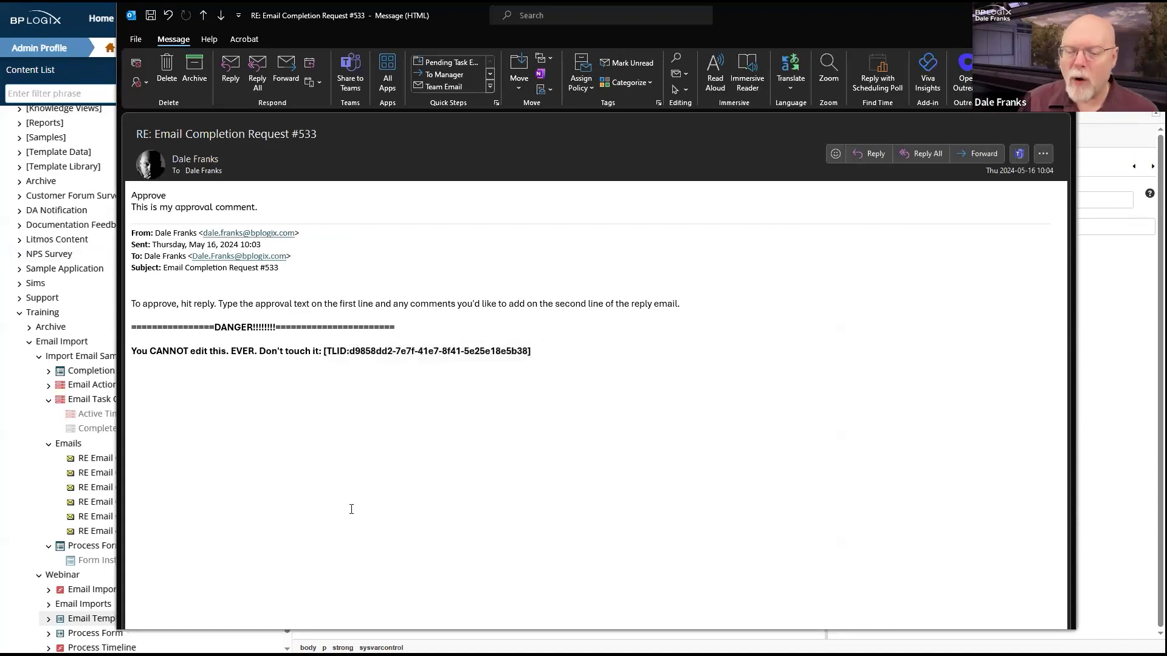
double_click(339, 355)
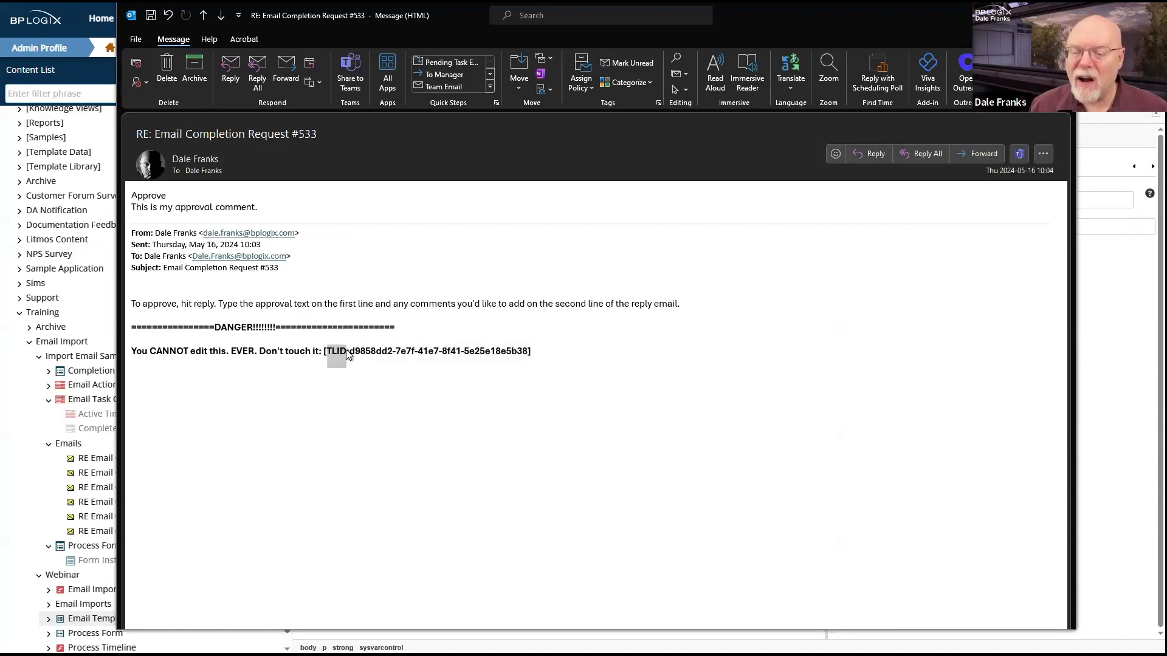
left_click_drag(349, 354, 328, 354)
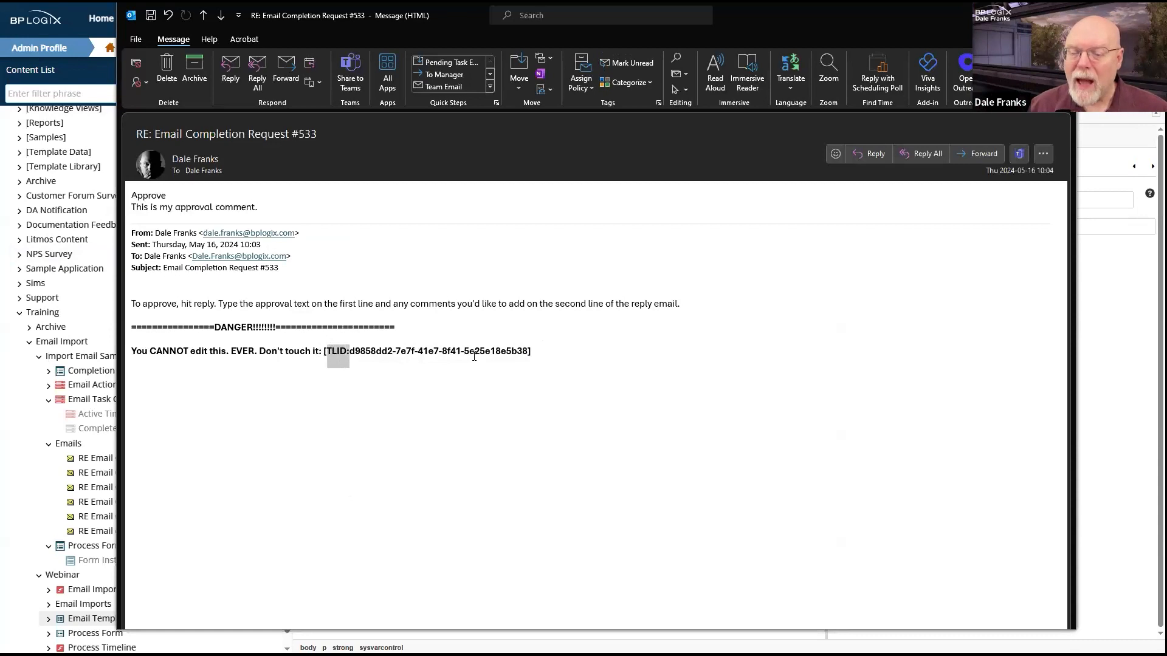
left_click_drag(527, 352, 362, 362)
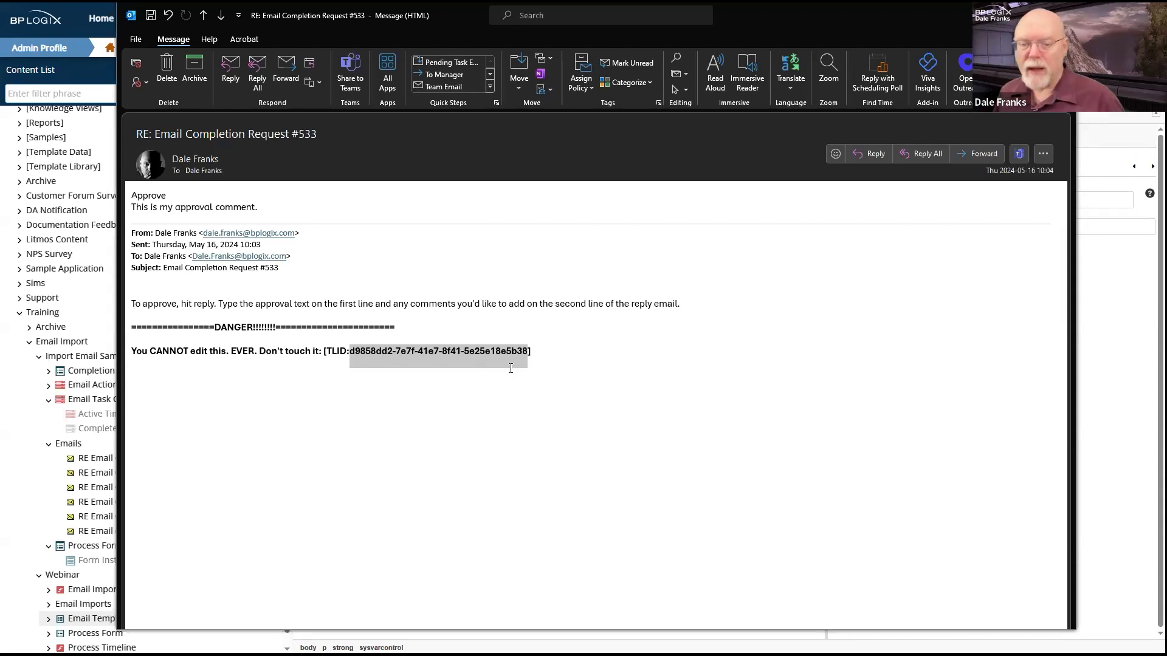
left_click_drag(529, 365, 323, 368)
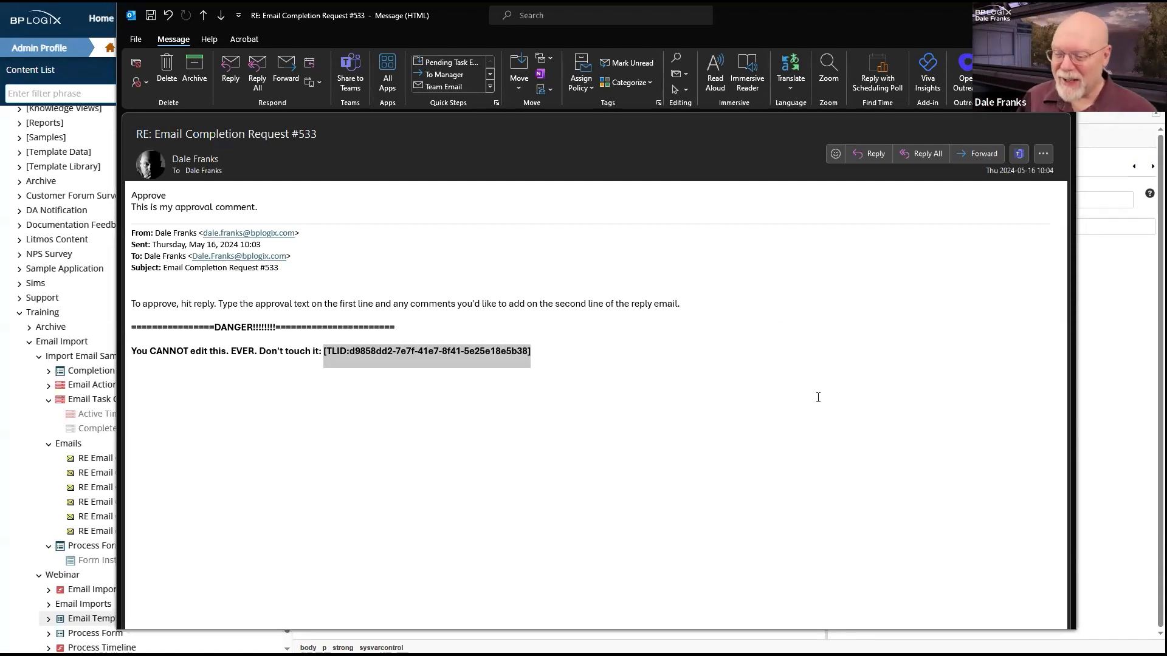
double_click(815, 420)
left_click(814, 365)
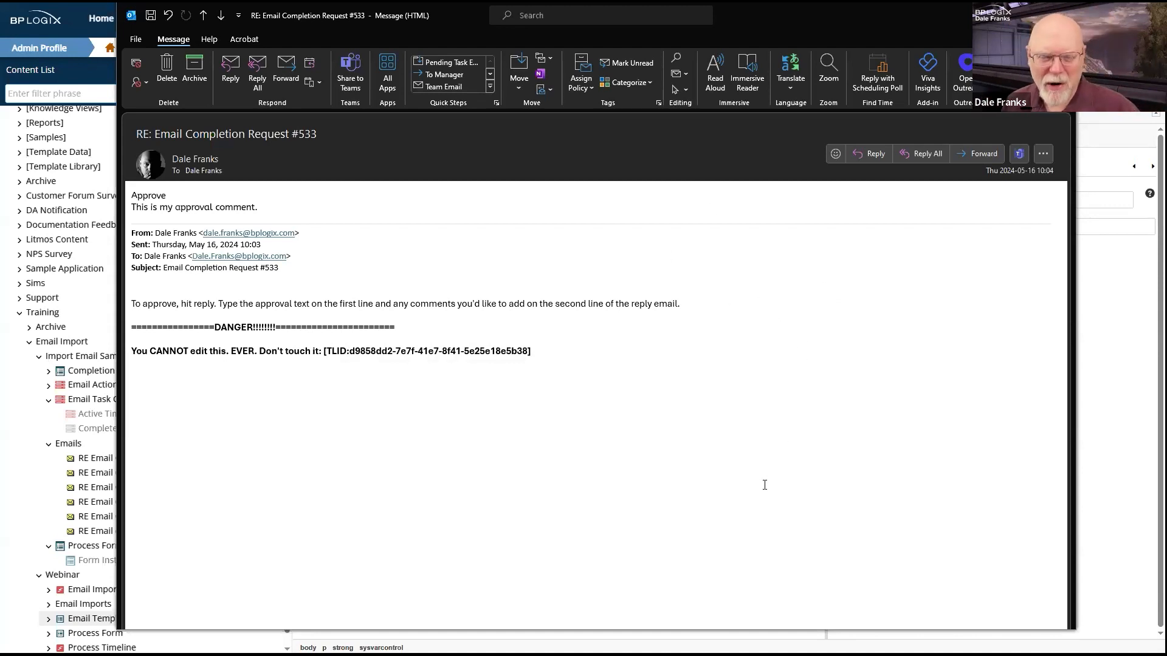
left_click_drag(531, 352, 130, 330)
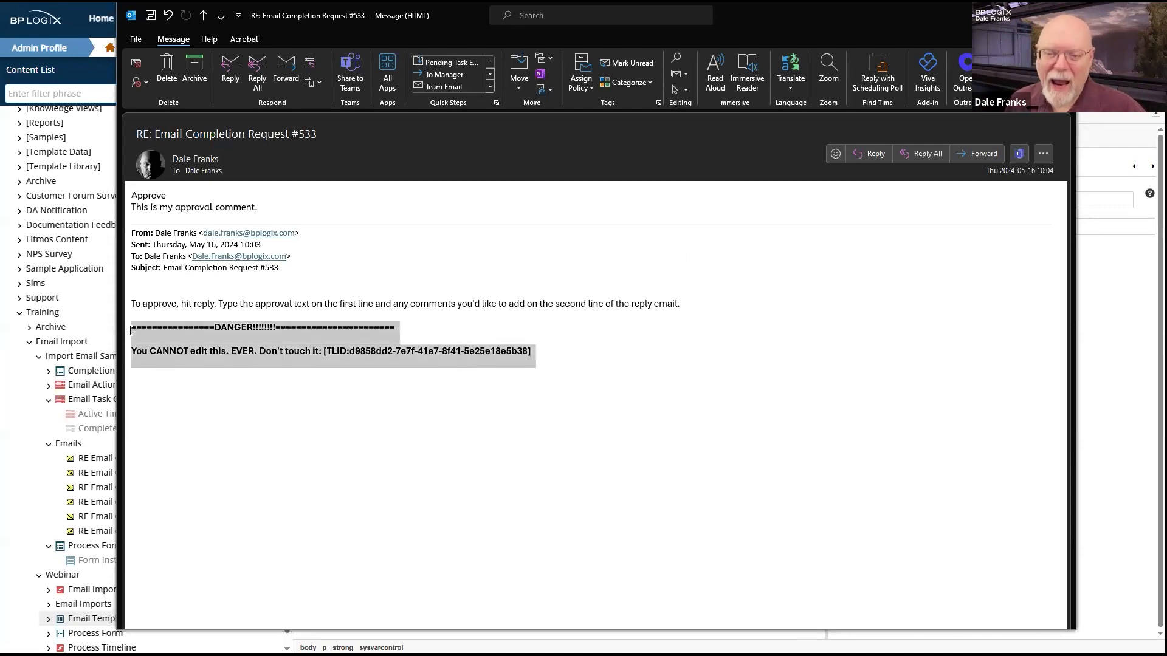
left_click(148, 426)
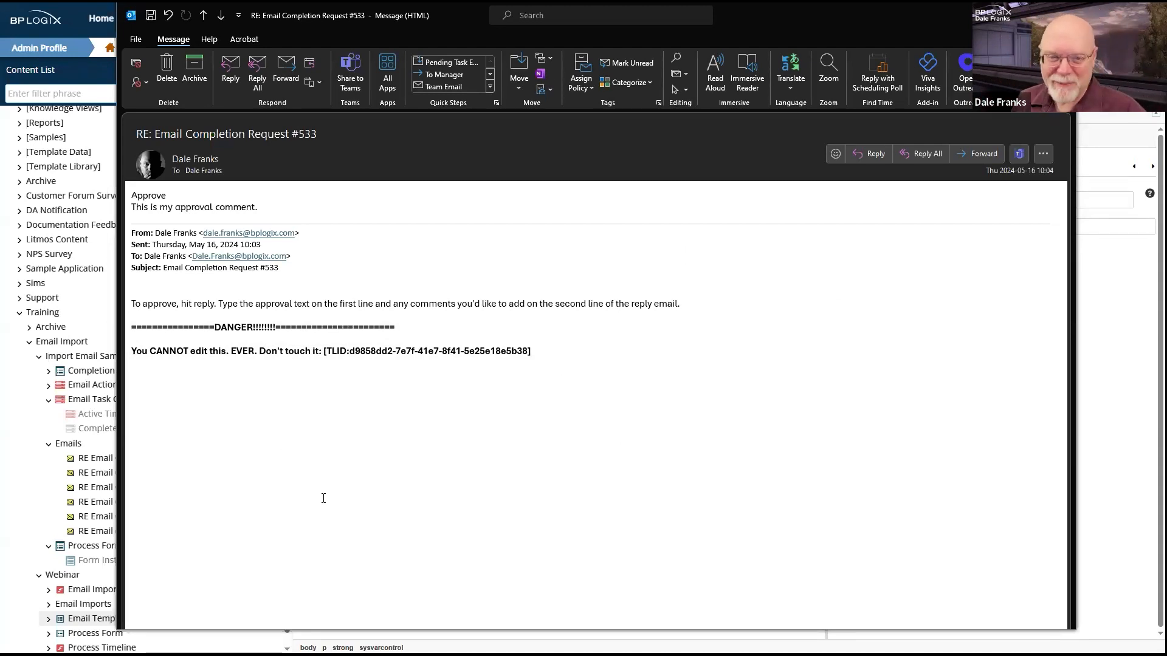
left_click_drag(537, 358, 324, 353)
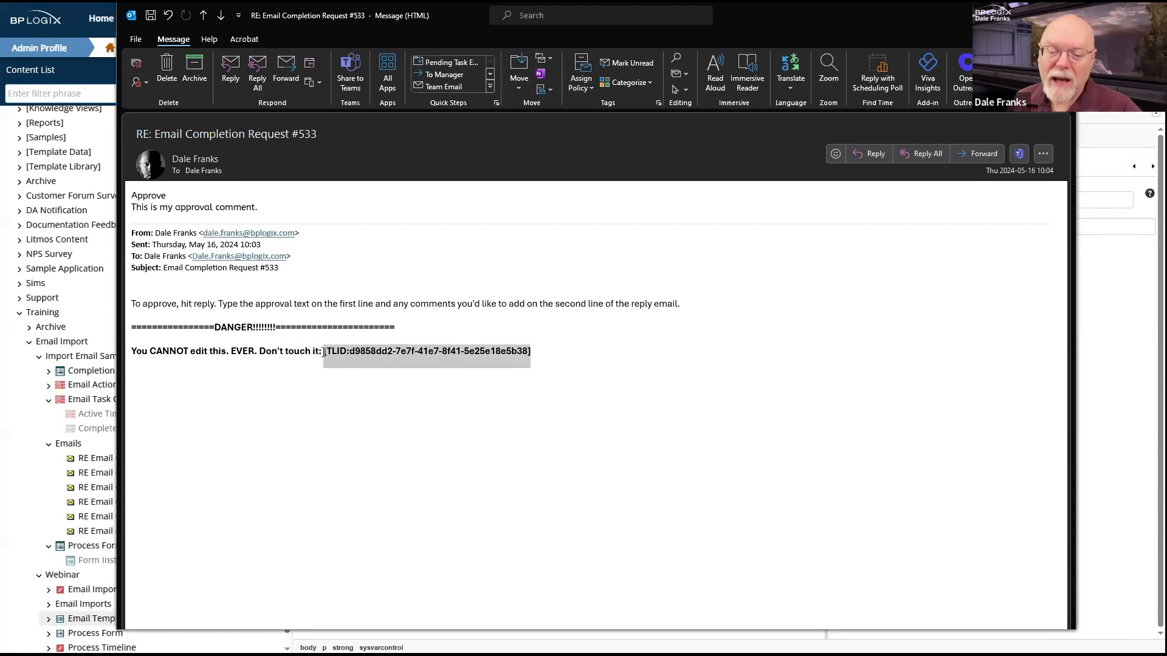
left_click(499, 351)
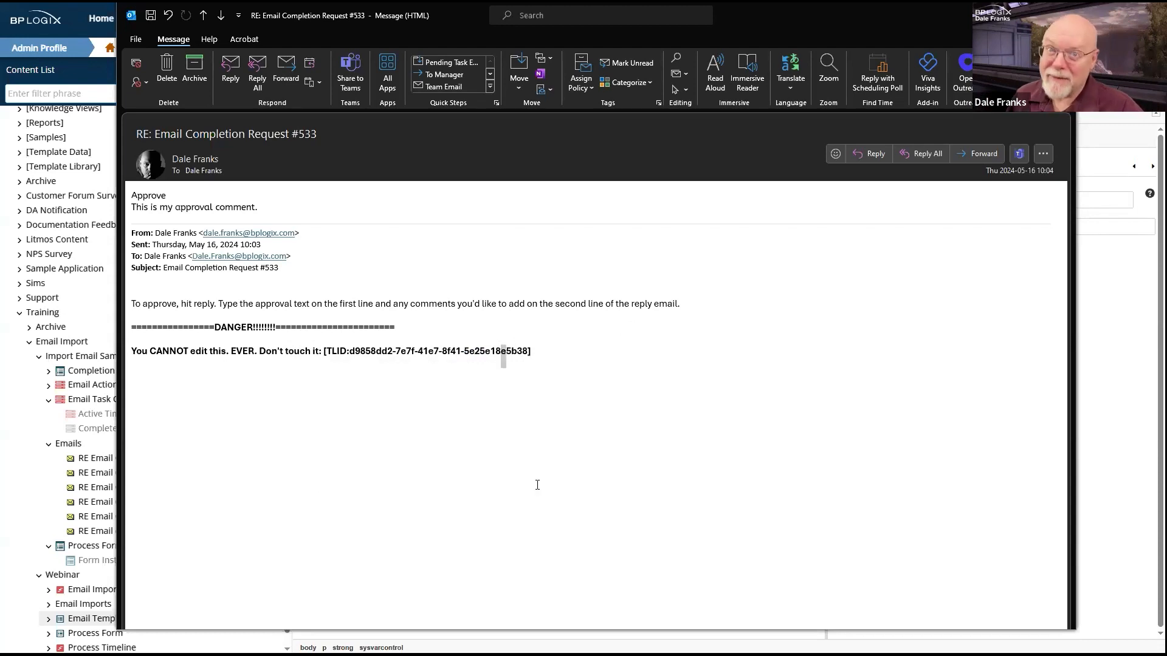
Step: Read the reply's approval text and comment lines against the quoted original message beneath them
key("alt+Tab")
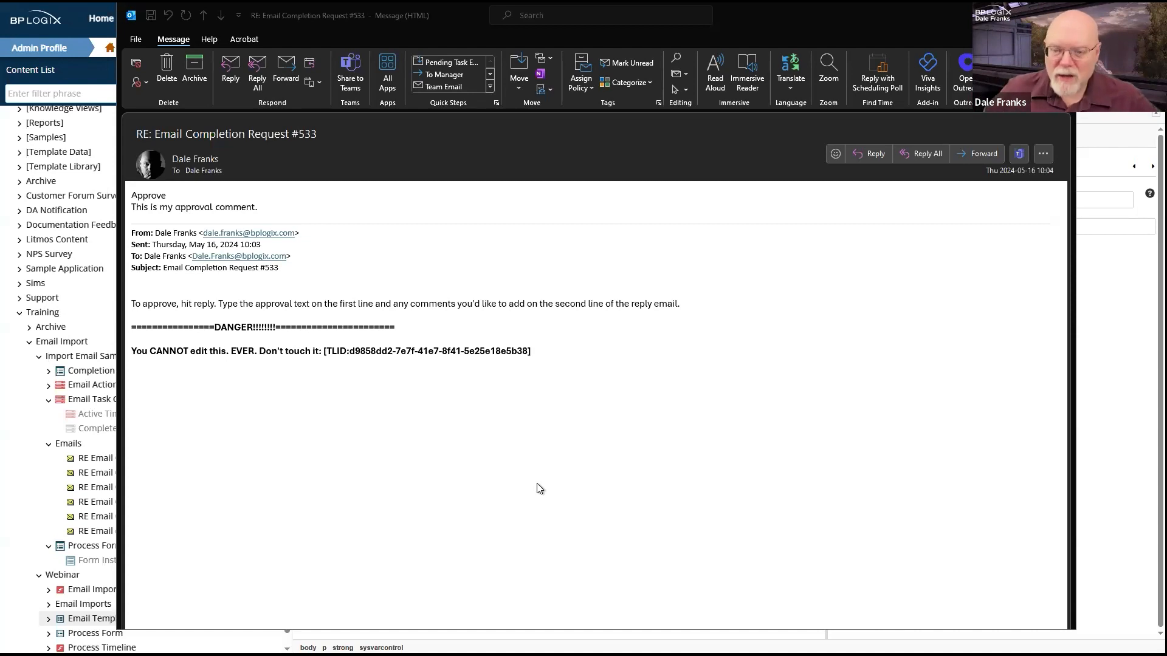
left_click_drag(552, 362, 312, 321)
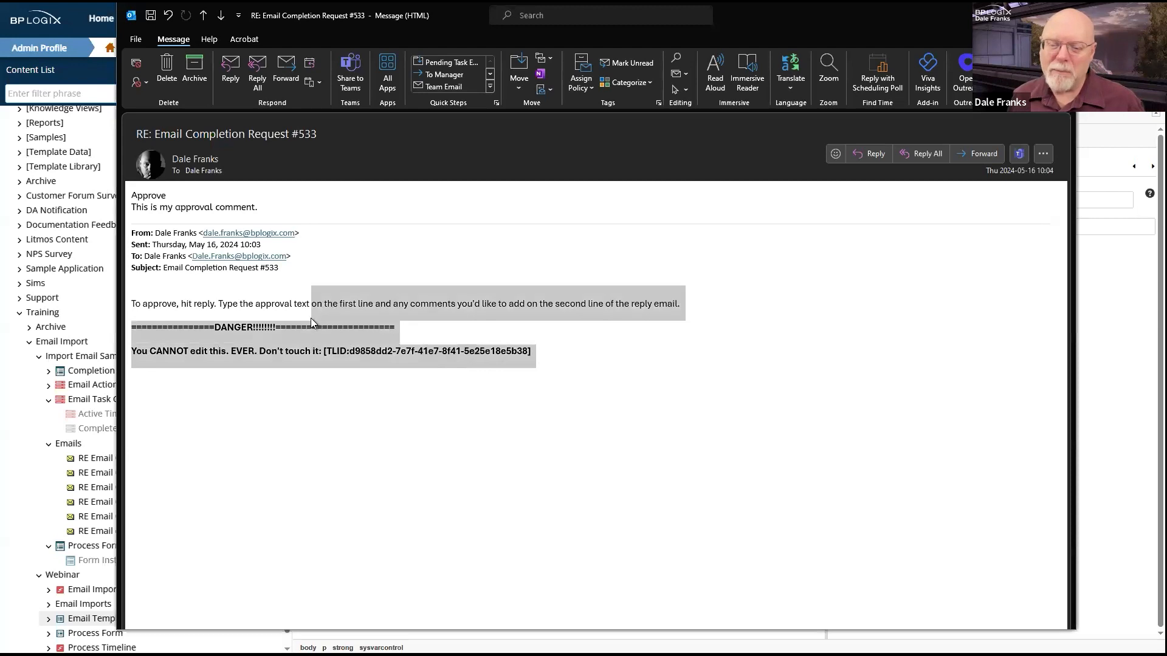
left_click(192, 289)
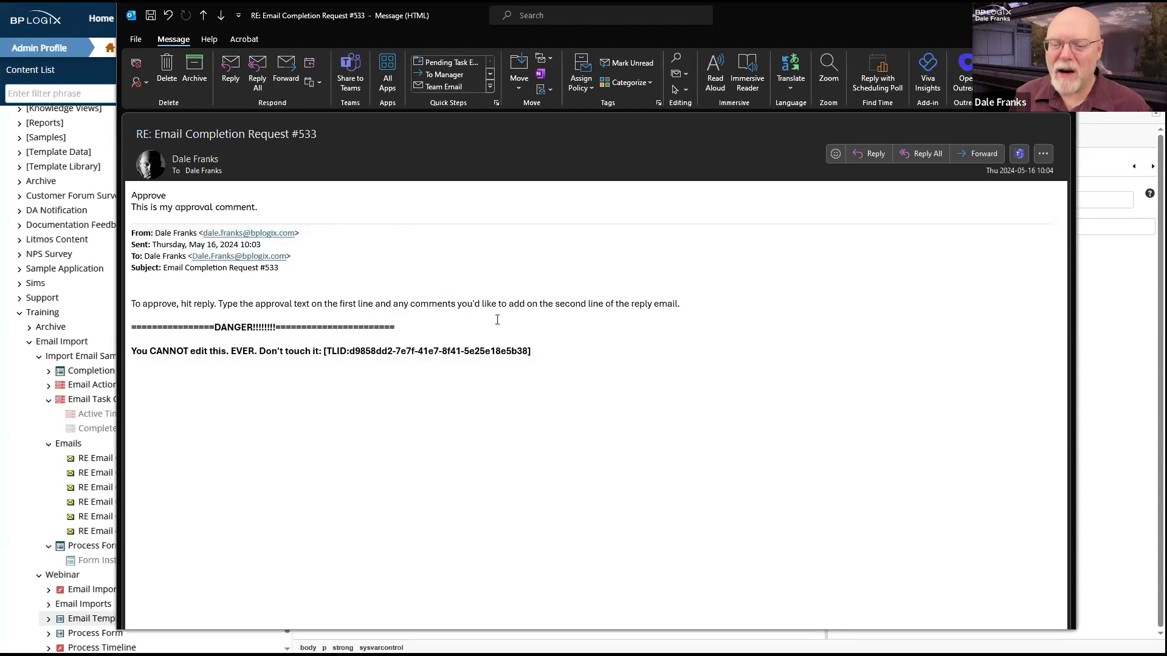
left_click_drag(263, 208, 120, 196)
left_click(497, 439)
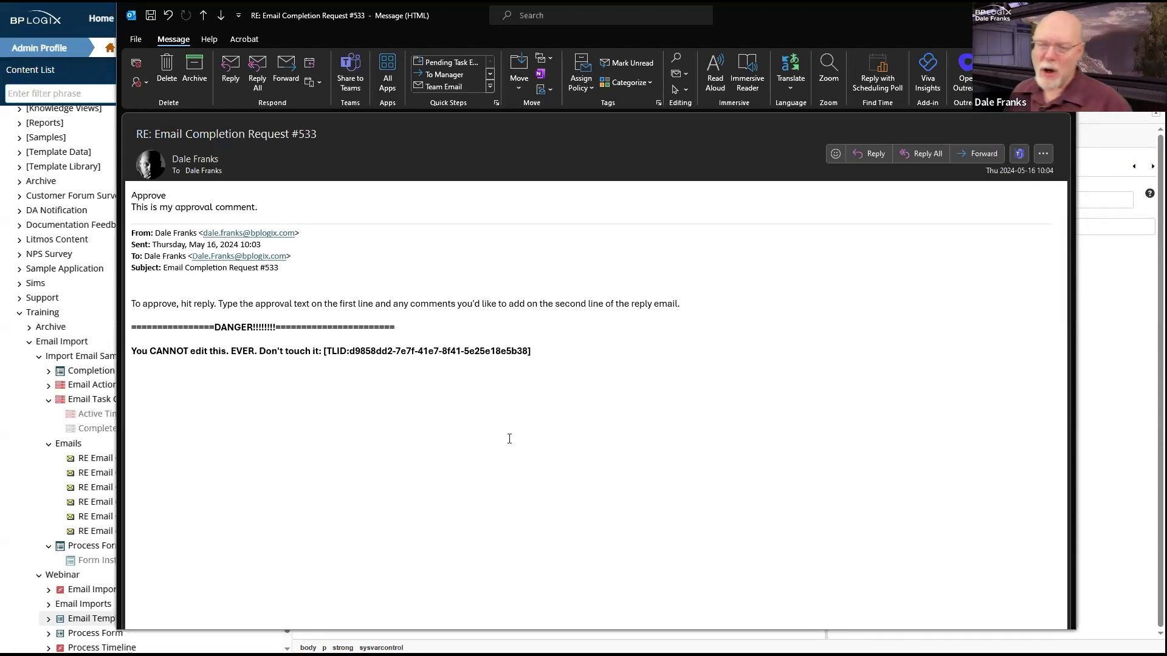
left_click_drag(623, 225, 716, 451)
left_click(717, 452)
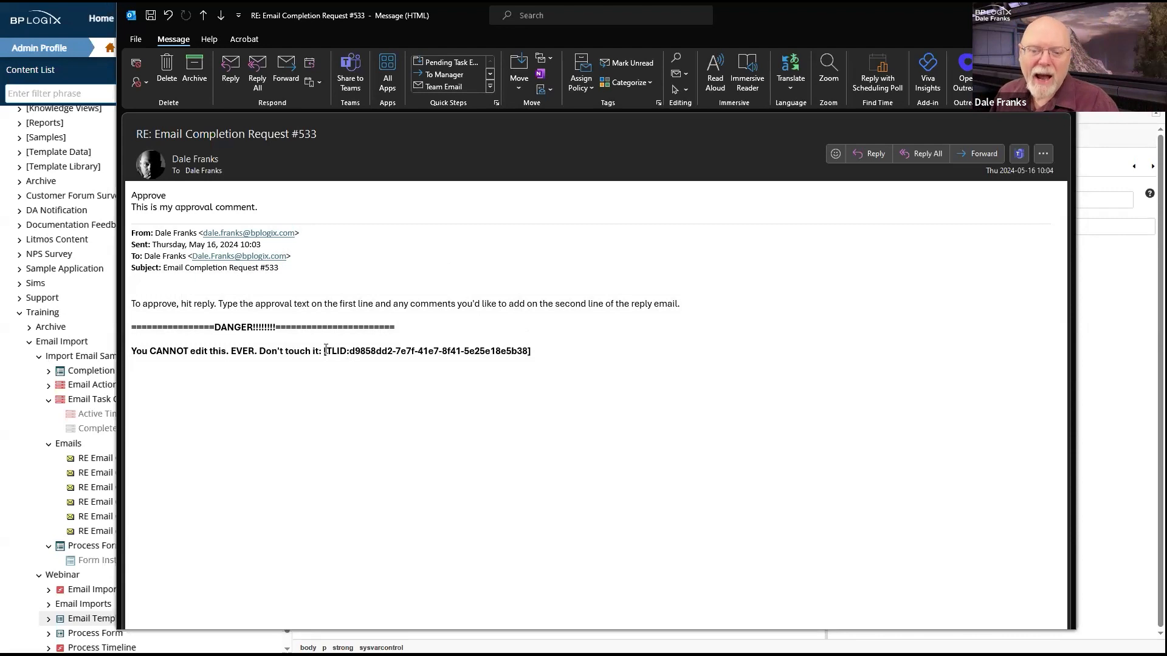
Step: Trace how the message body is searched for the TLID prefix and the identifier following it, and close the reply message
left_click_drag(325, 351, 351, 348)
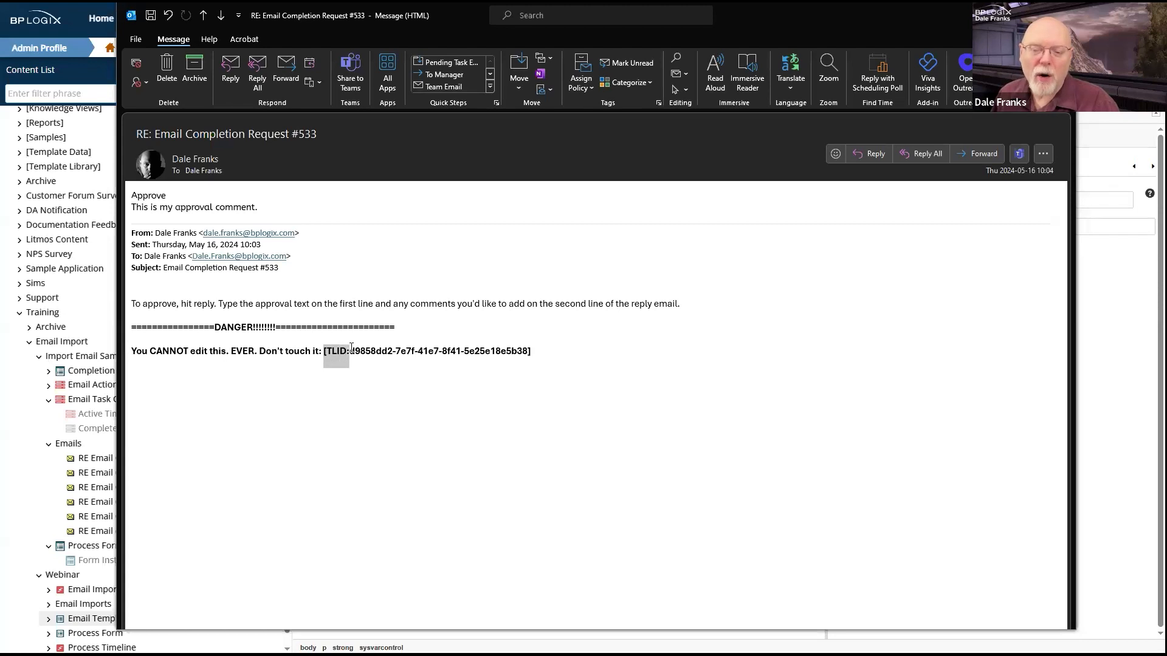
left_click(354, 349)
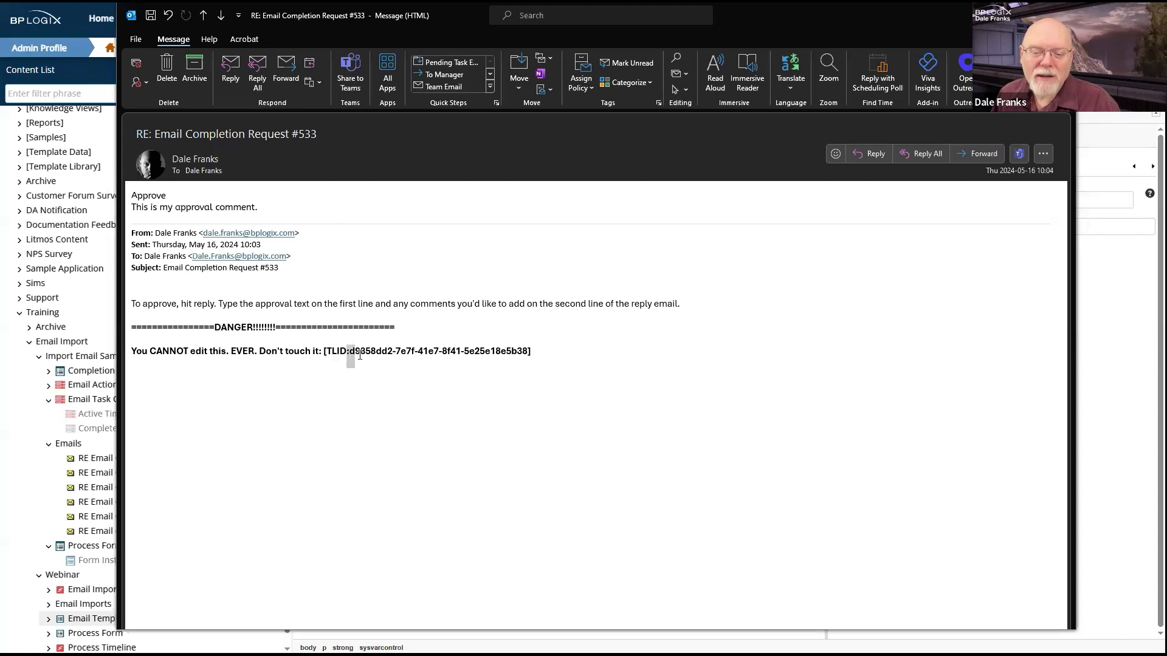
left_click_drag(353, 351, 503, 349)
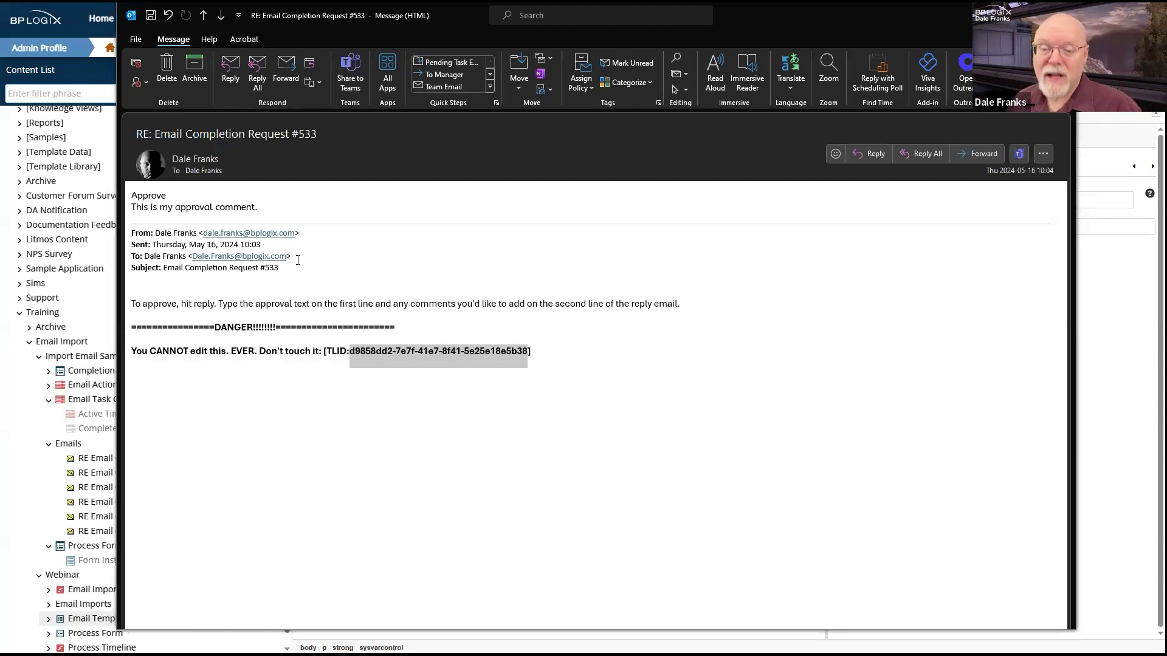
left_click_drag(126, 200, 249, 358)
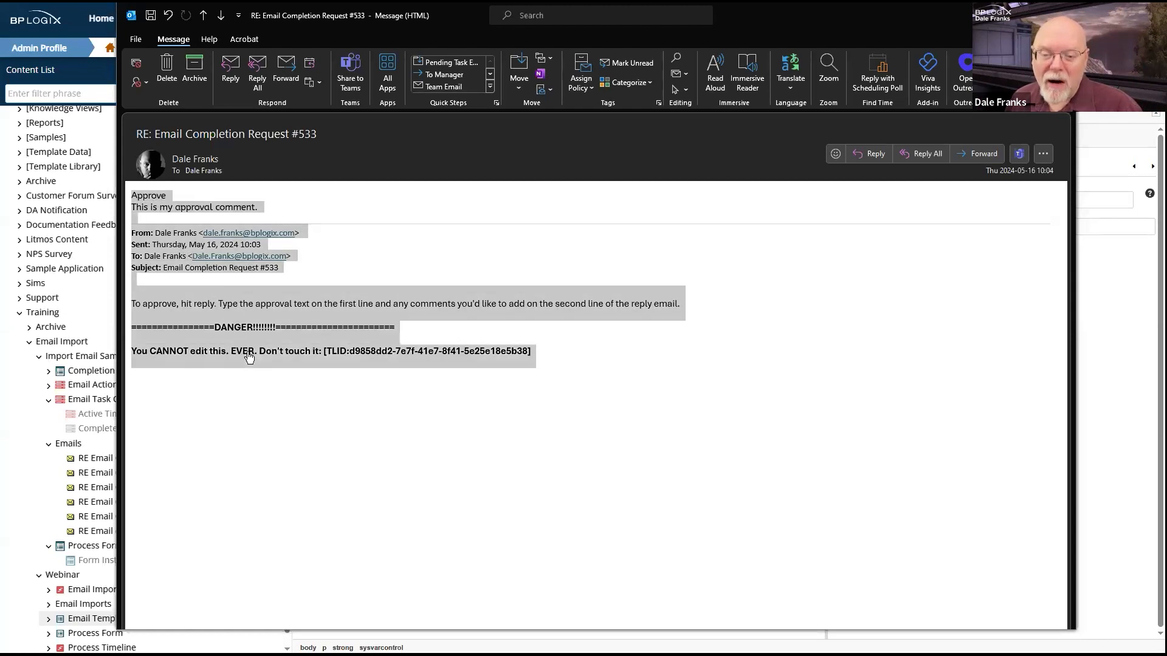
left_click(381, 359)
left_click_drag(324, 351, 351, 350)
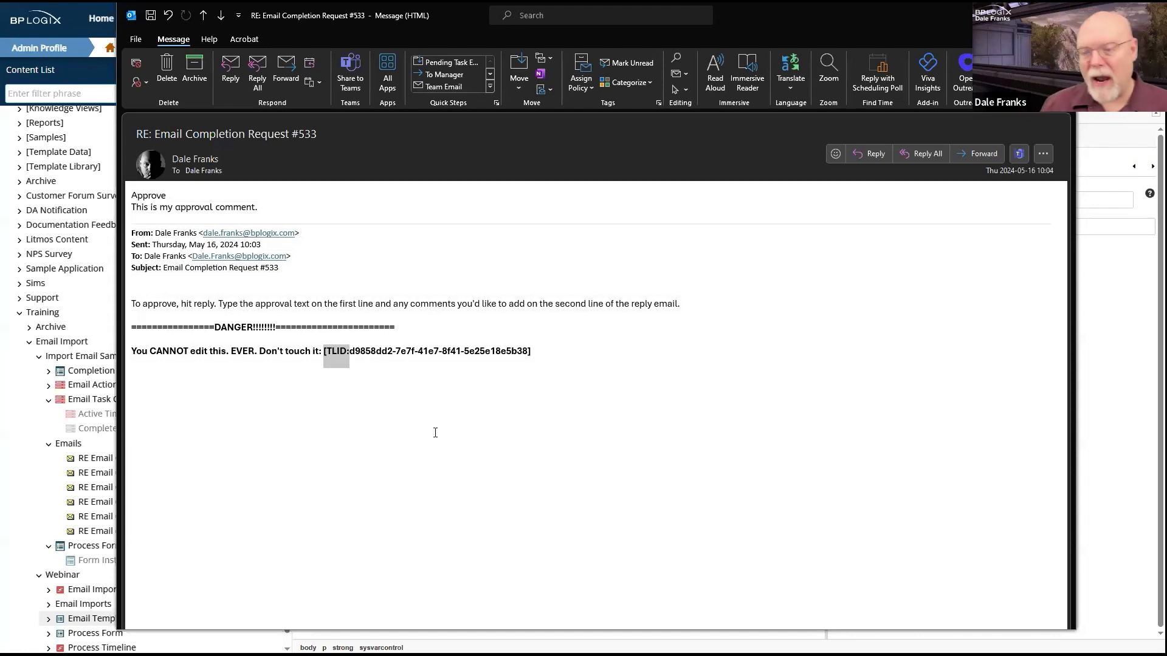
left_click_drag(351, 351, 528, 352)
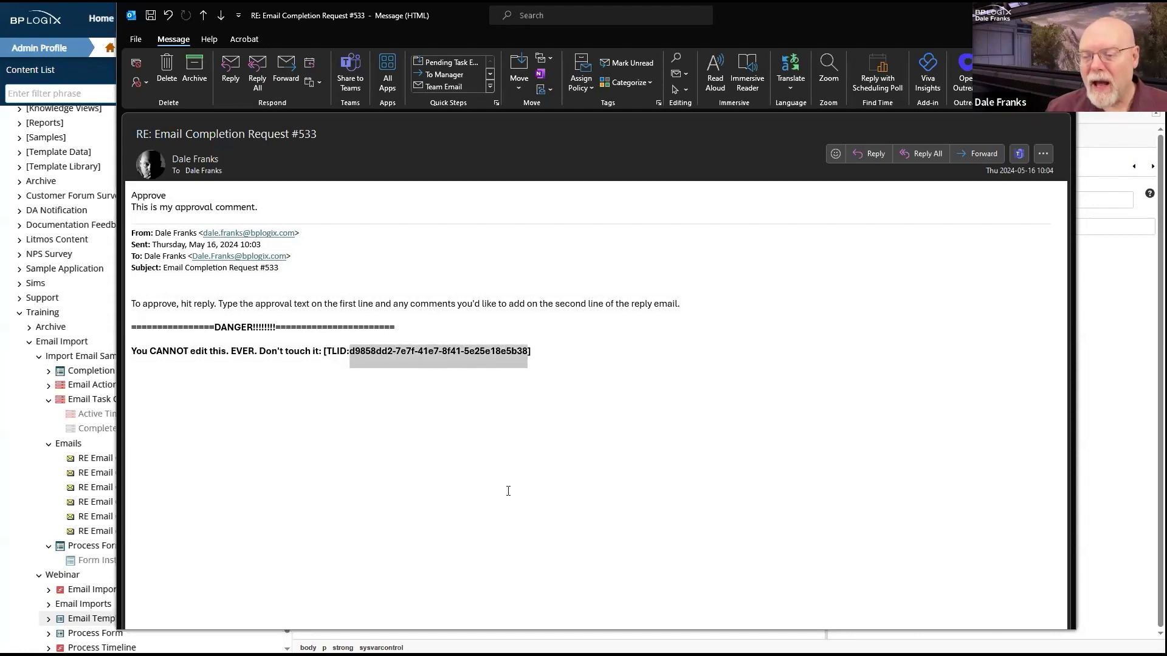
left_click(635, 443)
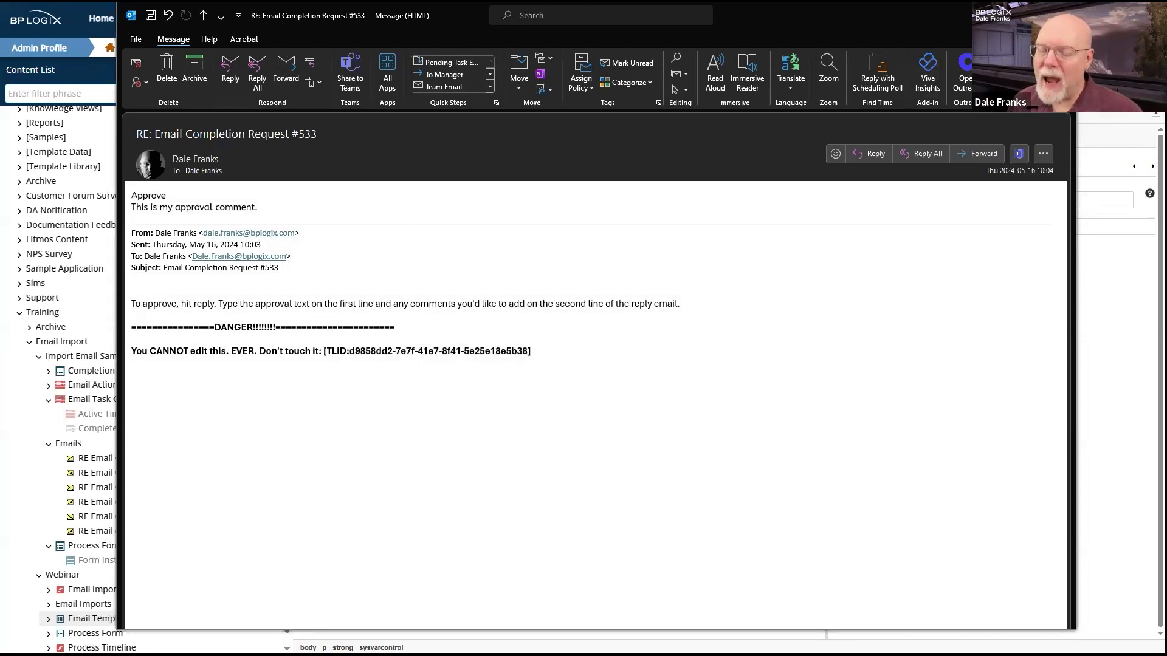
left_click(1060, 15)
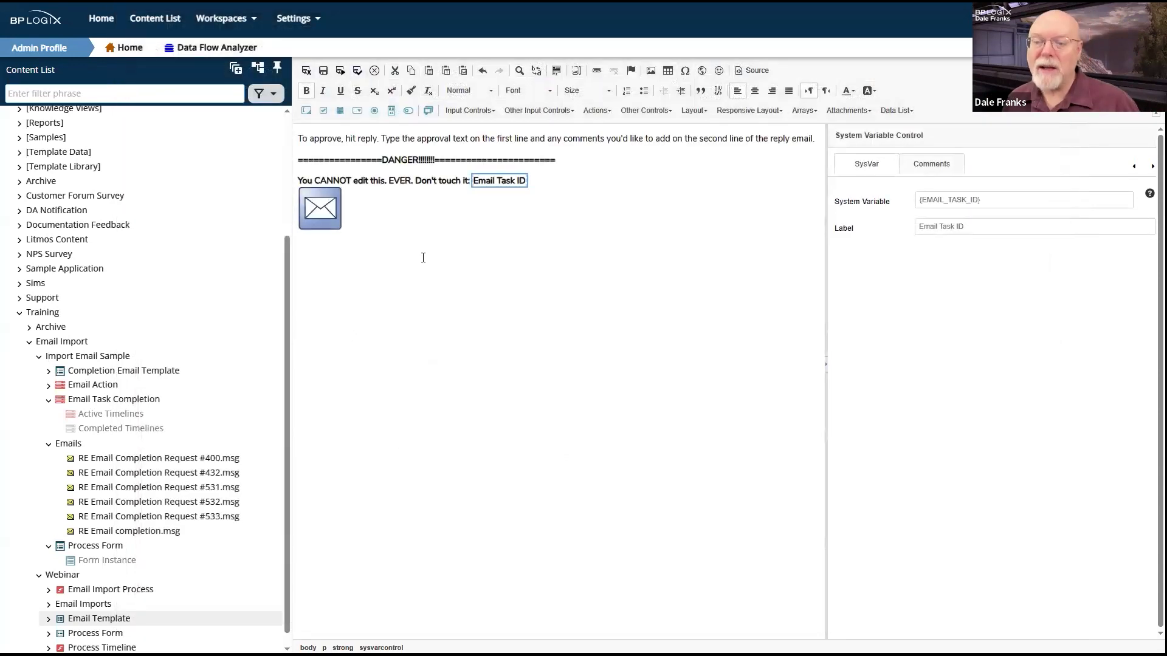
Step: Review the template's Email Data control, focusing on its Subject and From Email settings
left_click(432, 277)
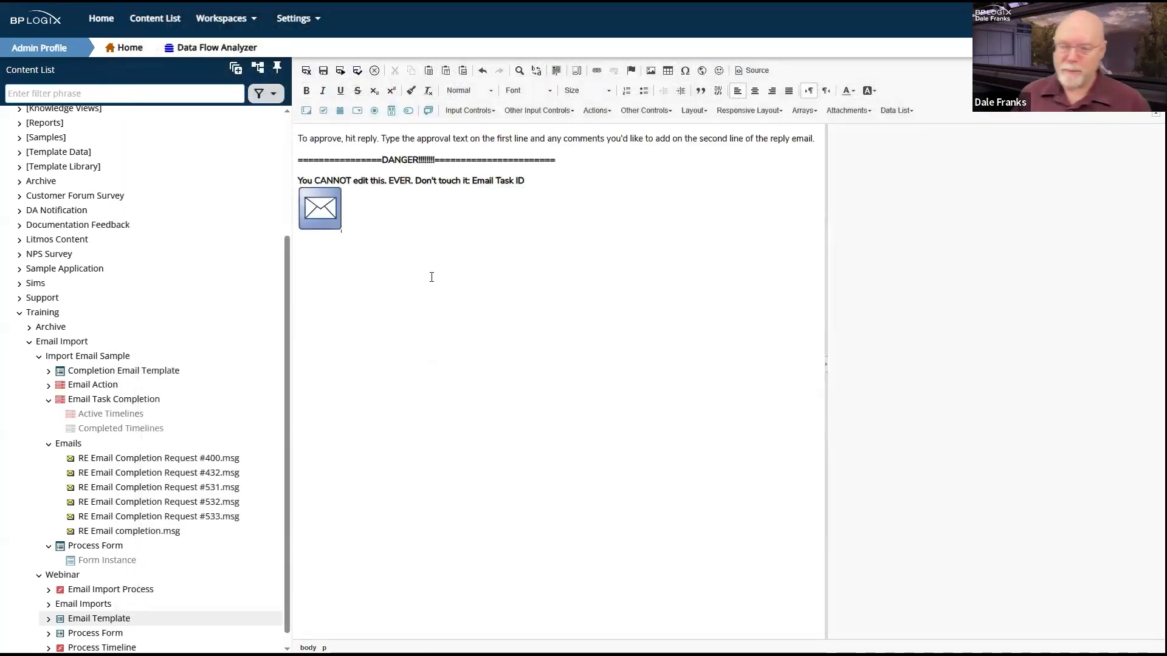
left_click(317, 206)
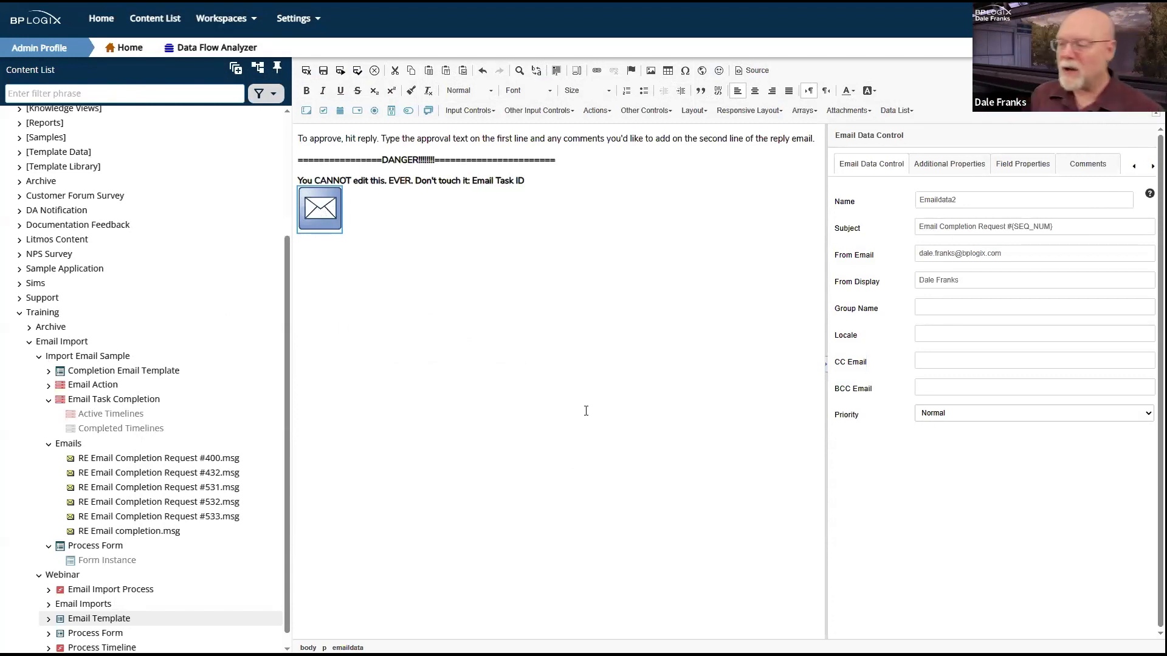
double_click(970, 225)
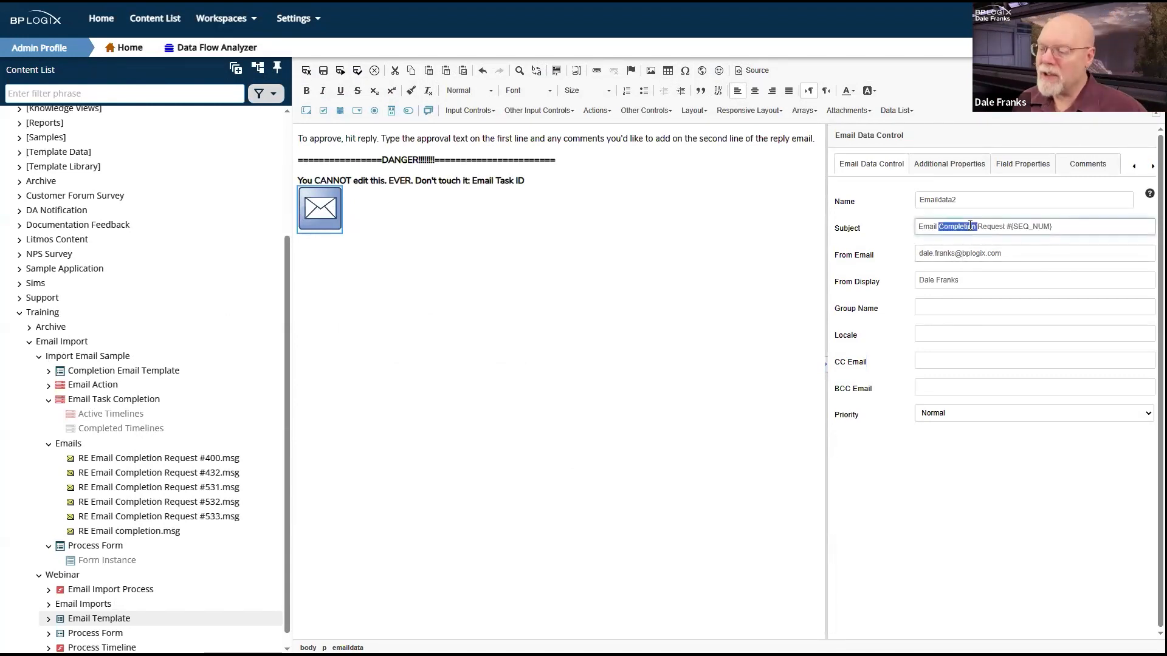
left_click(1029, 255)
left_click_drag(1044, 255, 921, 253)
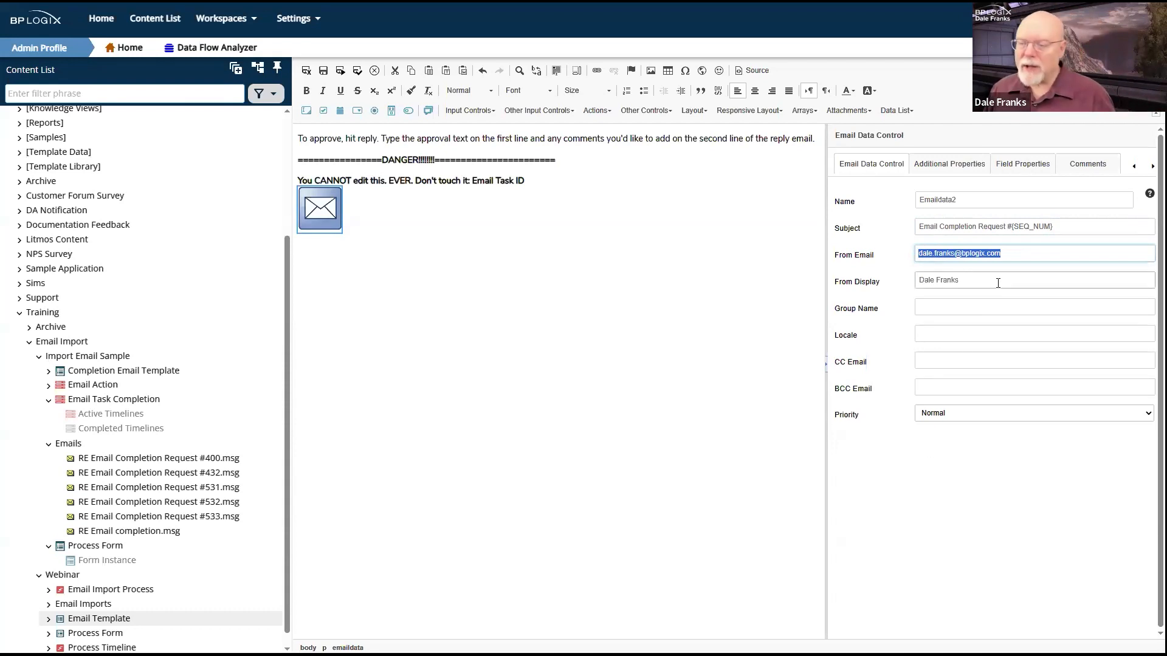
triple_click(1030, 250)
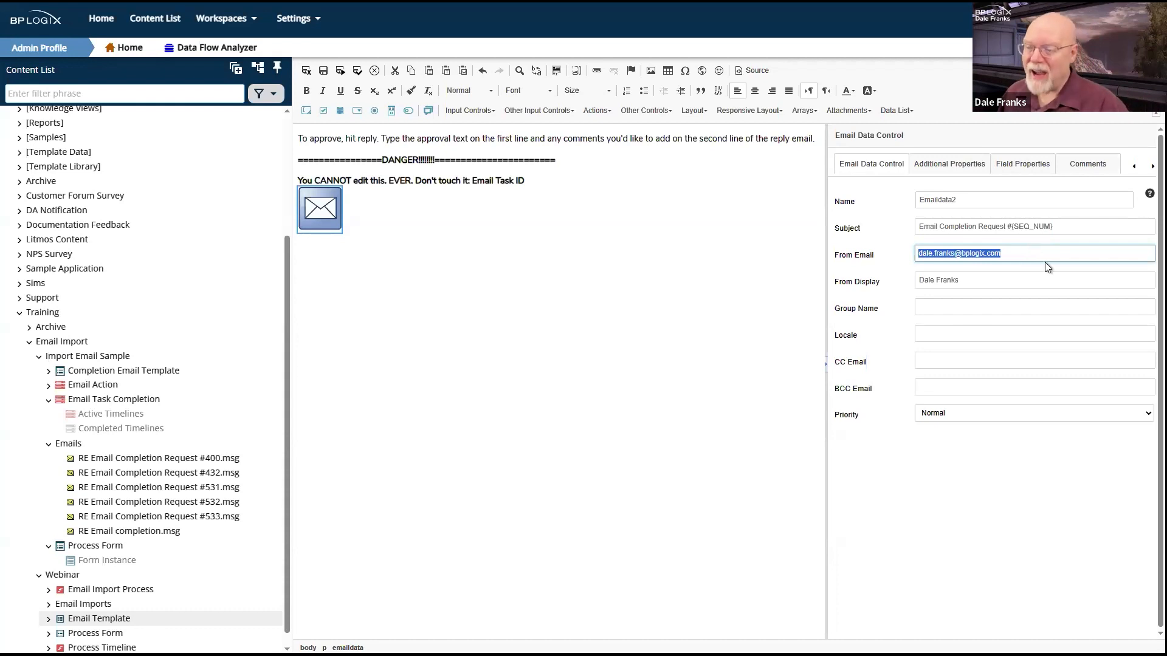
double_click(1056, 254)
left_click(1057, 254)
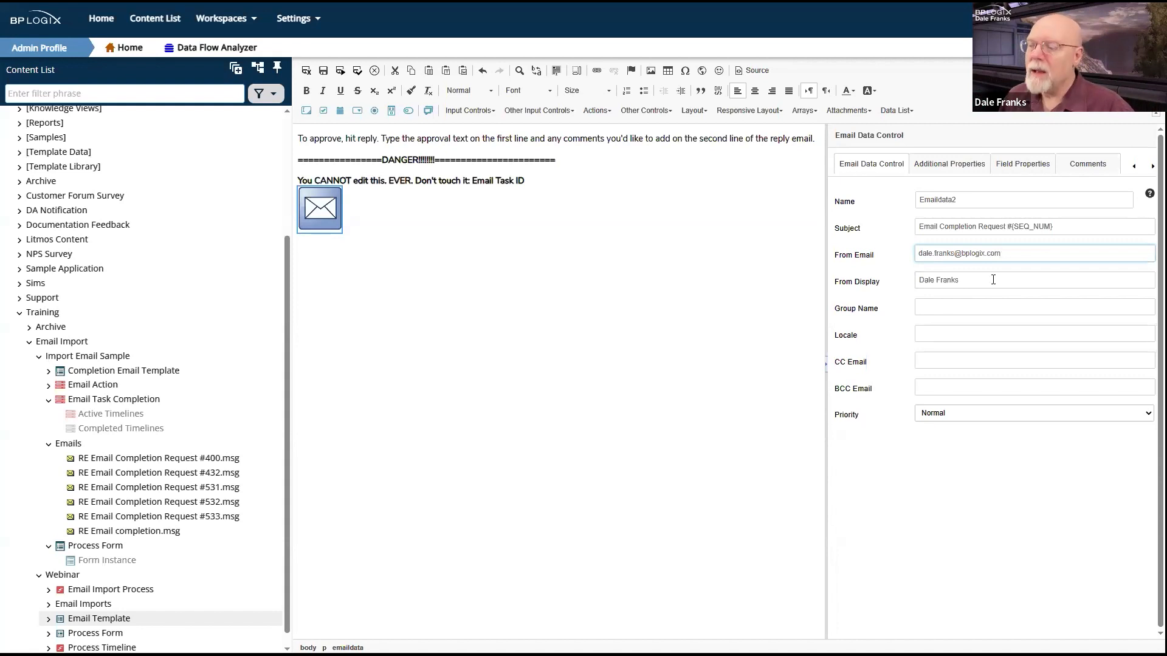
left_click_drag(1001, 253, 916, 253)
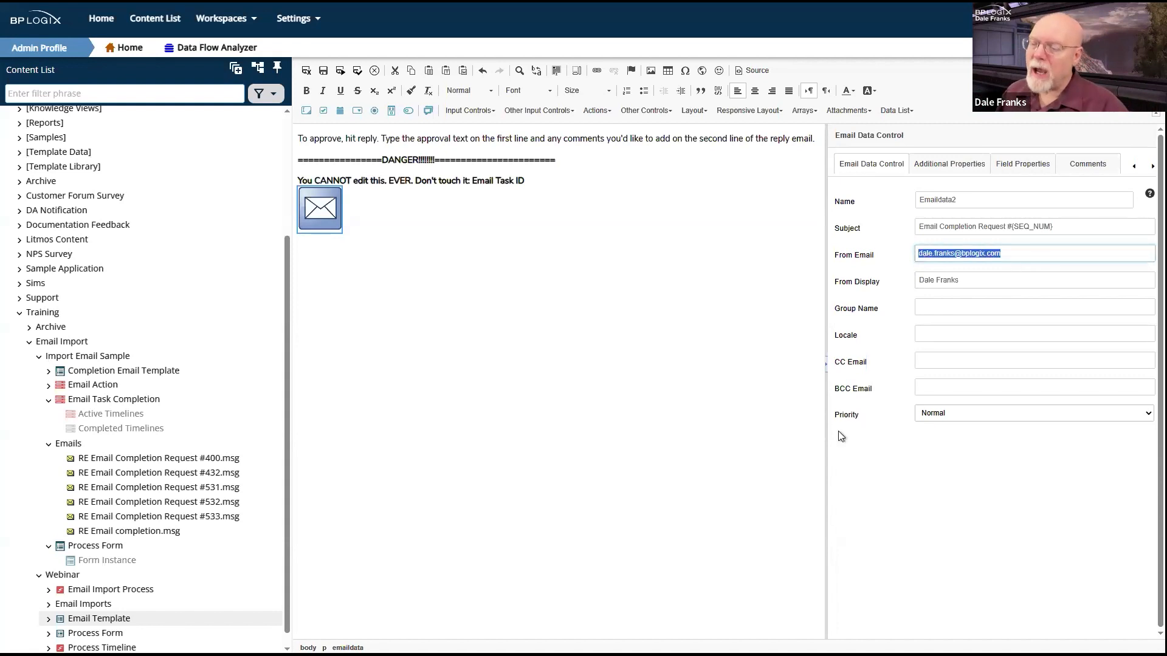
Step: Recheck the Email Task ID system variable, and save and check in the Email Template form
left_click(559, 578)
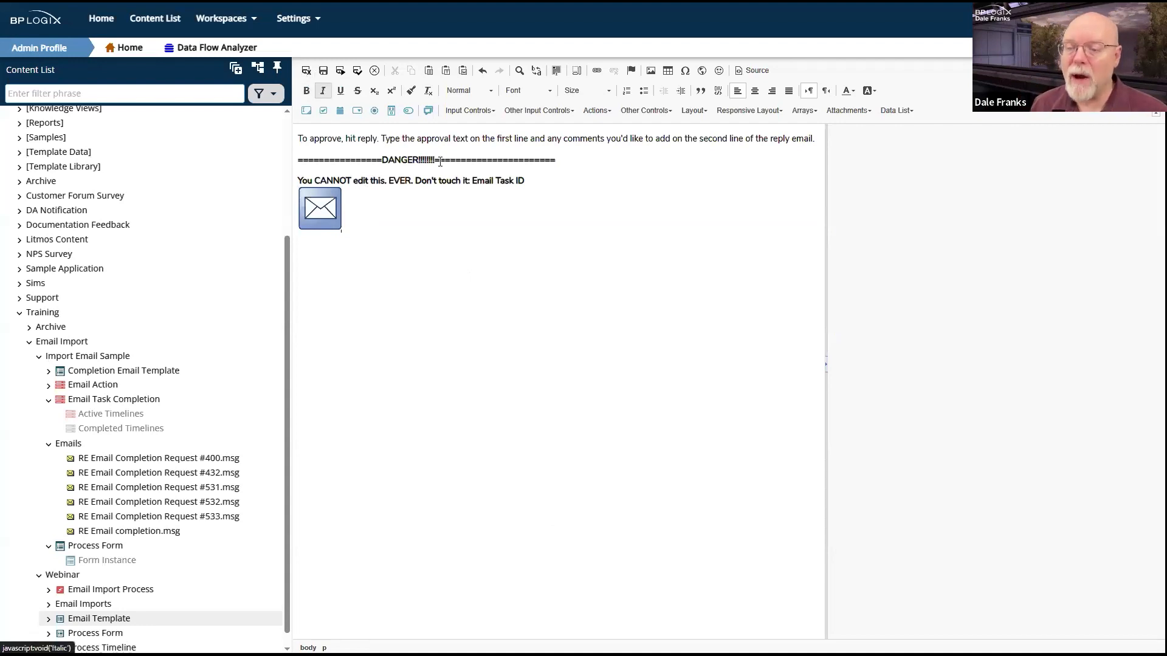
left_click(484, 182)
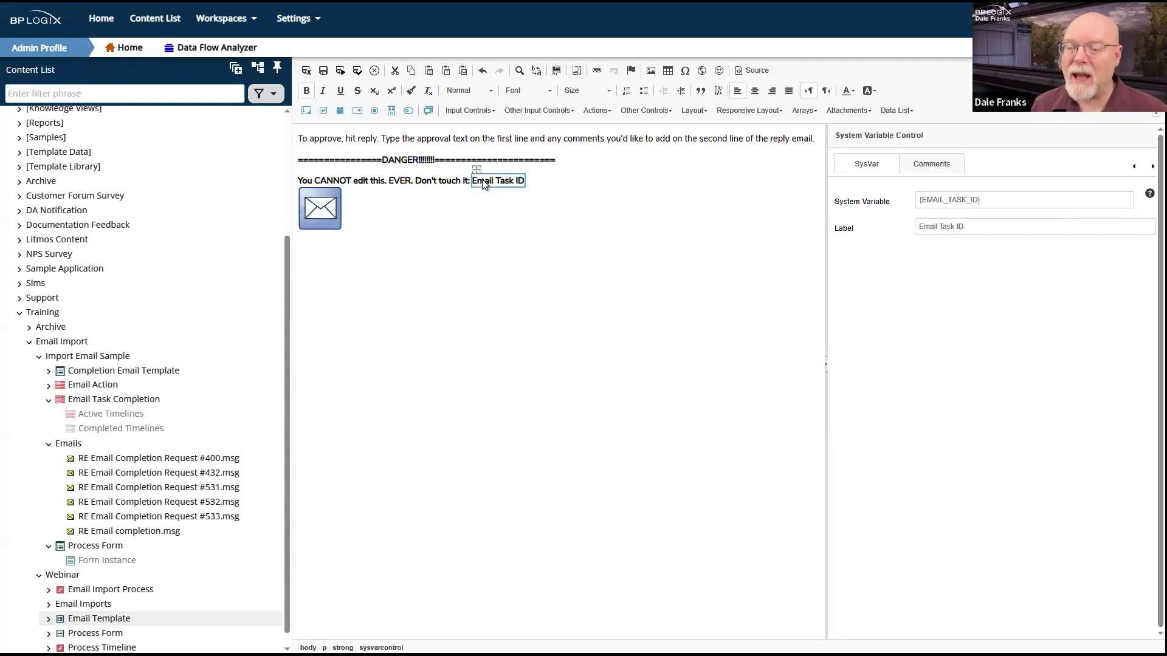
left_click(321, 70)
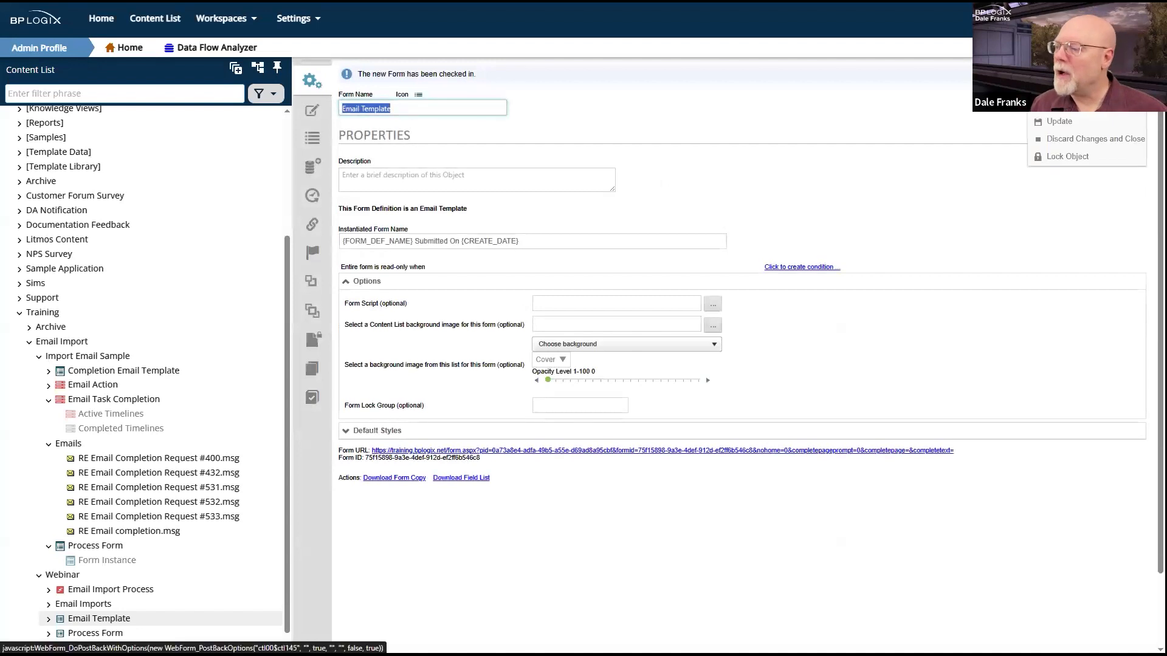
Step: Try to assign the solid envelope icon to the Email Template form in the Webinar folder
left_click(1094, 91)
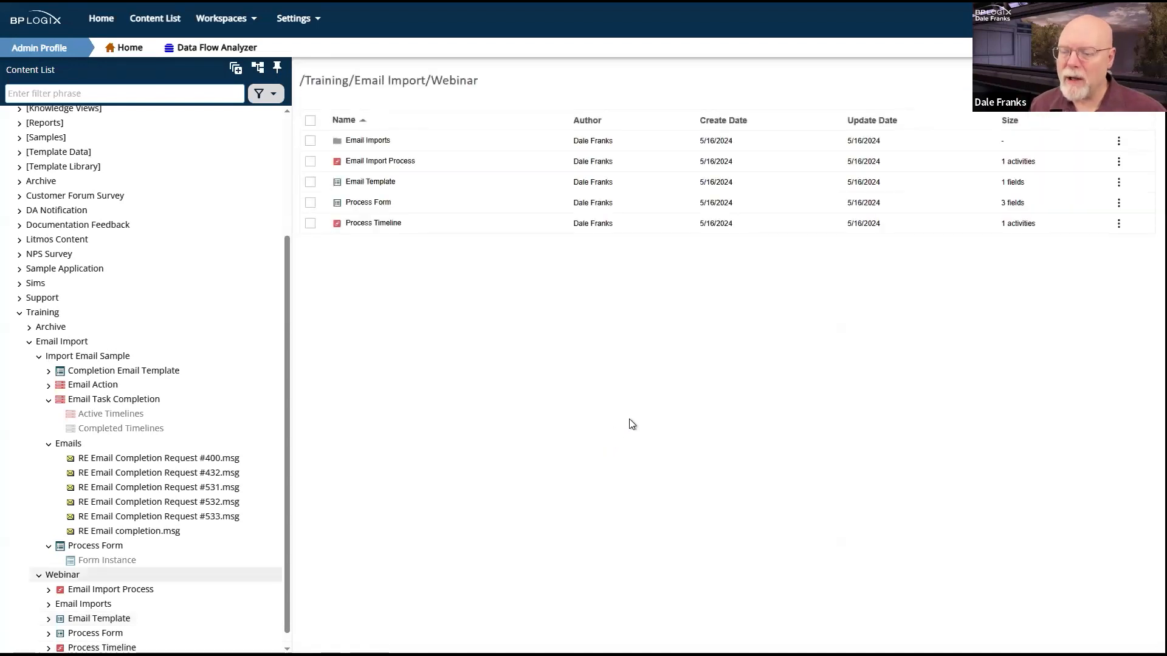
left_click(368, 187)
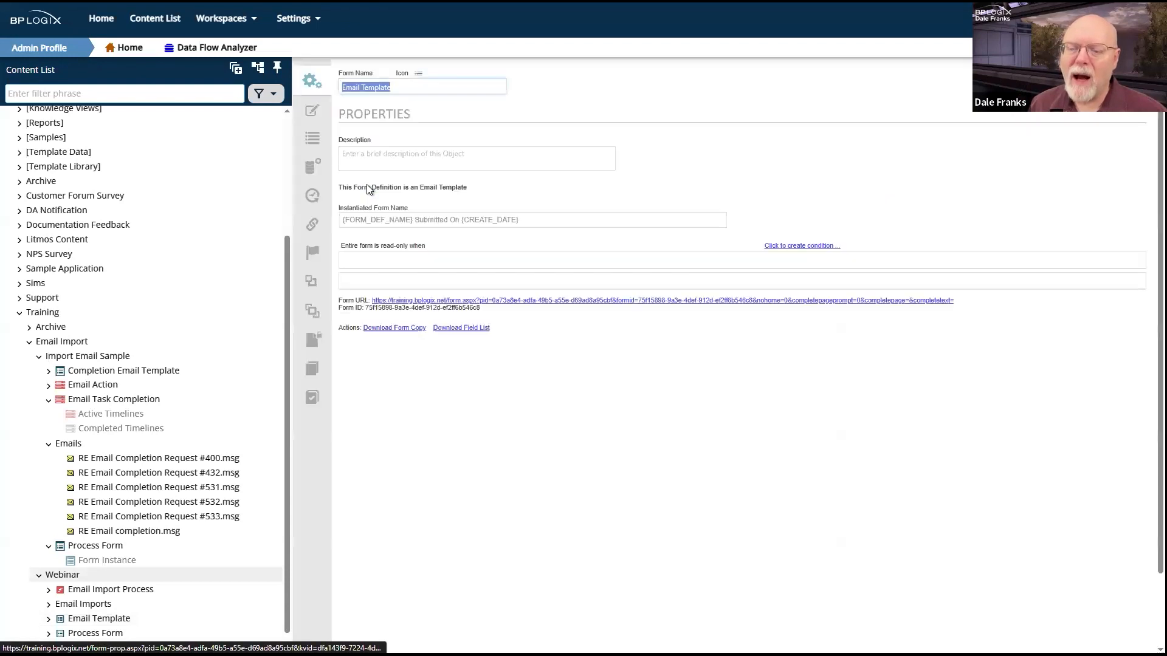
left_click(419, 73)
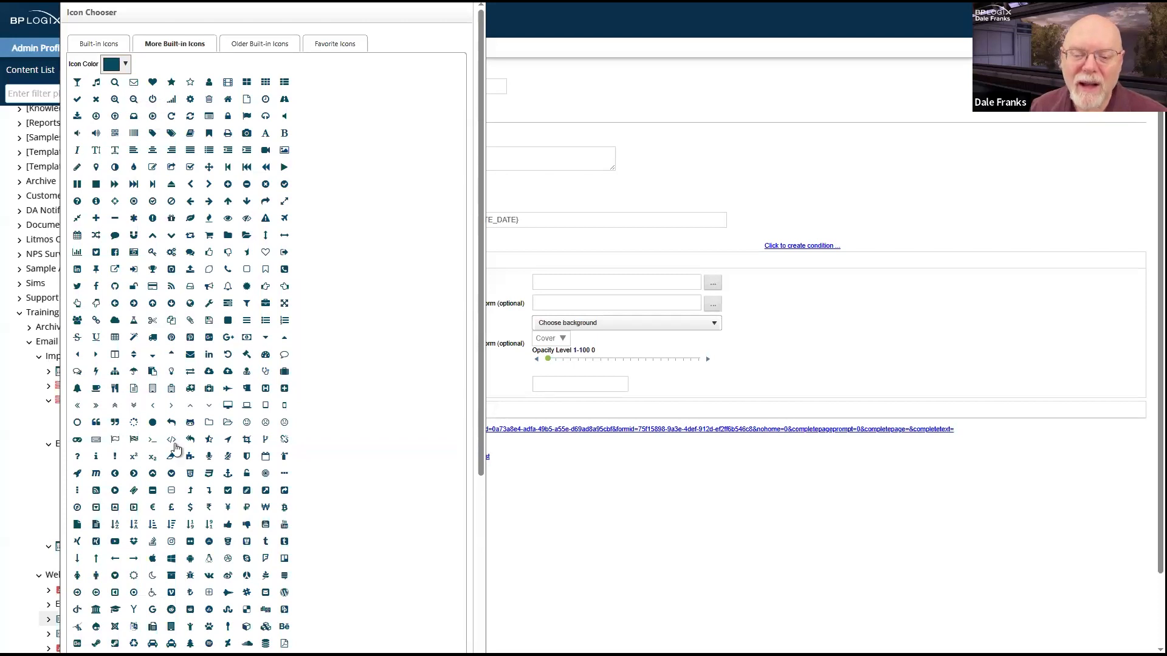
left_click(190, 355)
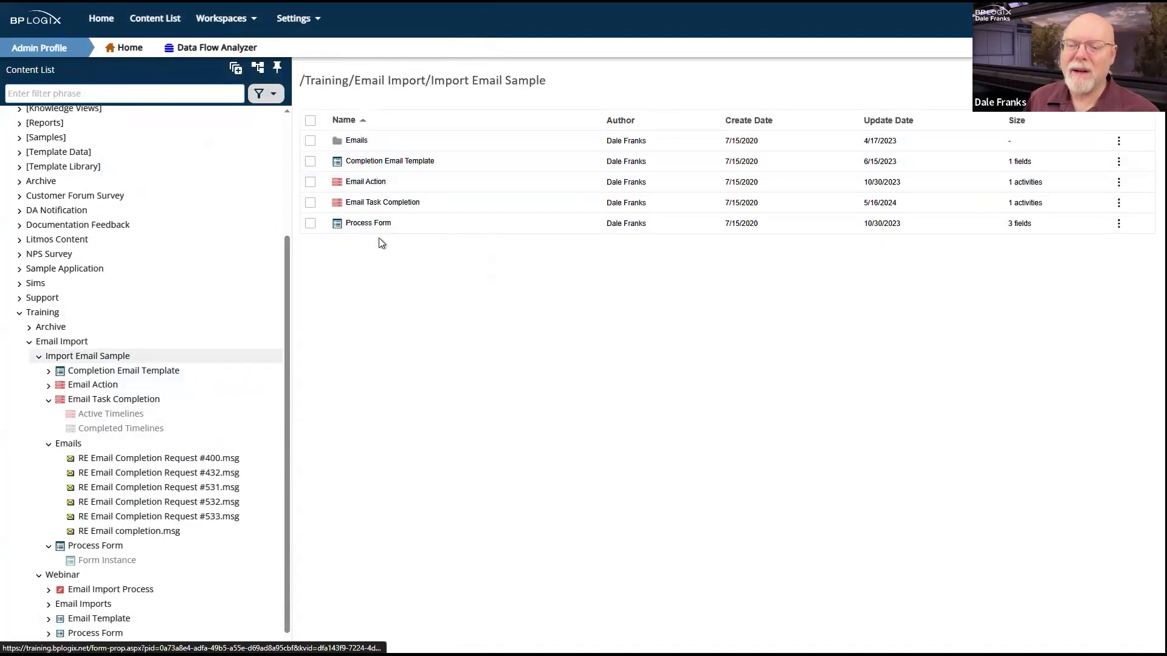
Step: Give the Completion Email Template in Import Email Sample the solid envelope icon, and save and close it
left_click(397, 163)
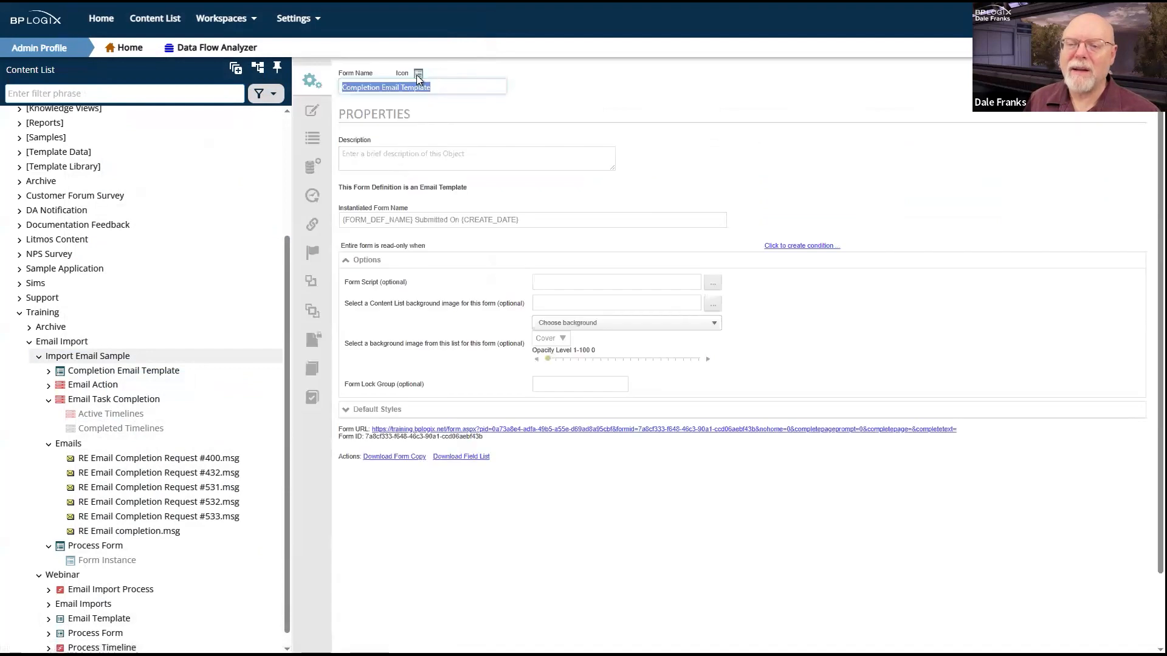
left_click(418, 75)
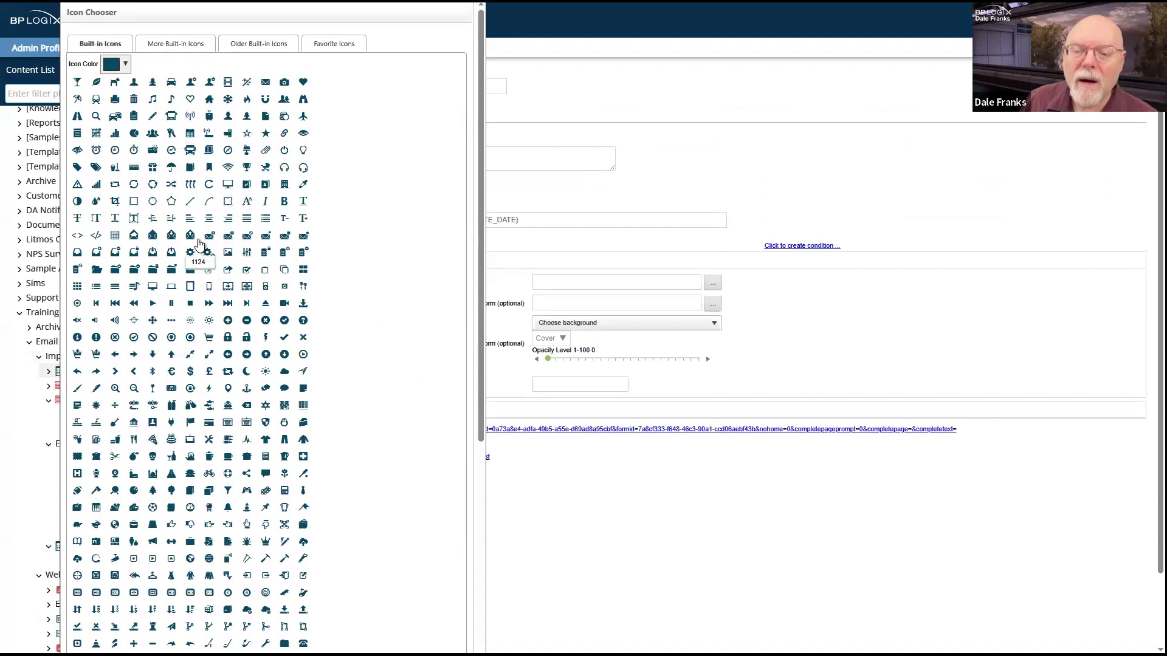
left_click(176, 46)
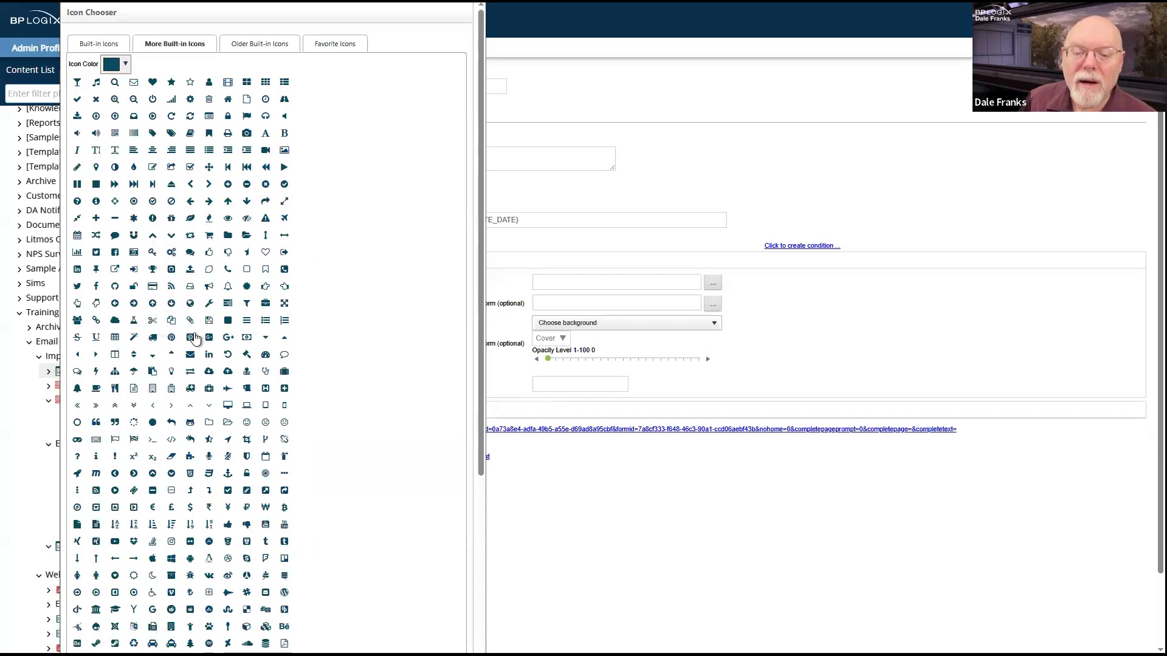
left_click(189, 356)
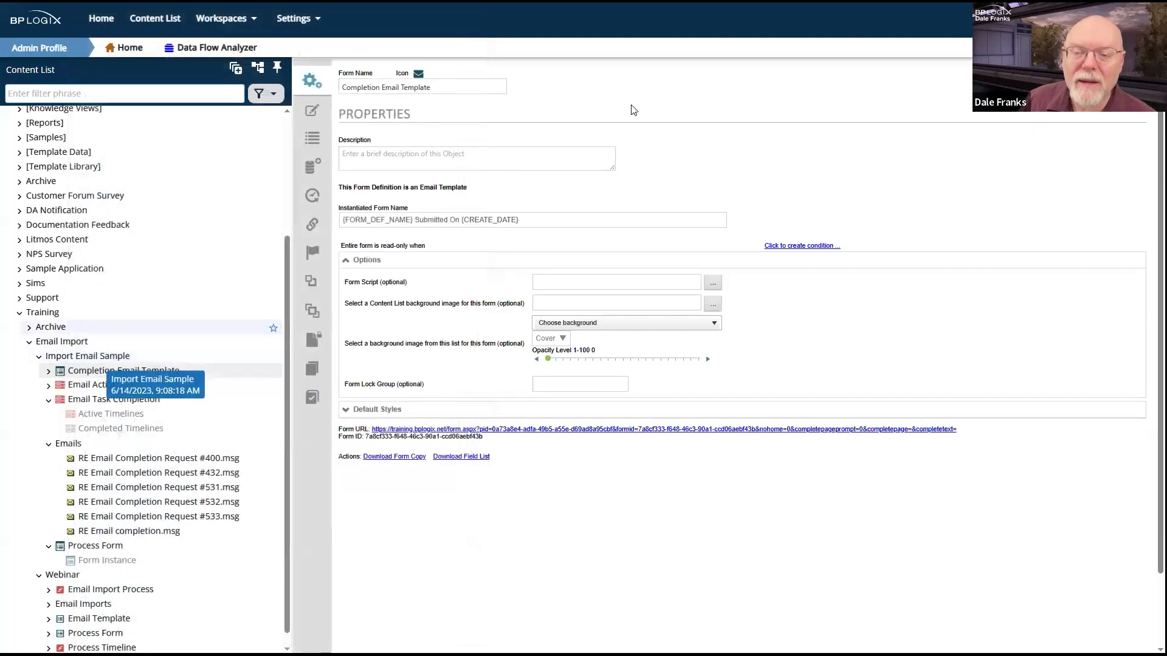
left_click(1073, 100)
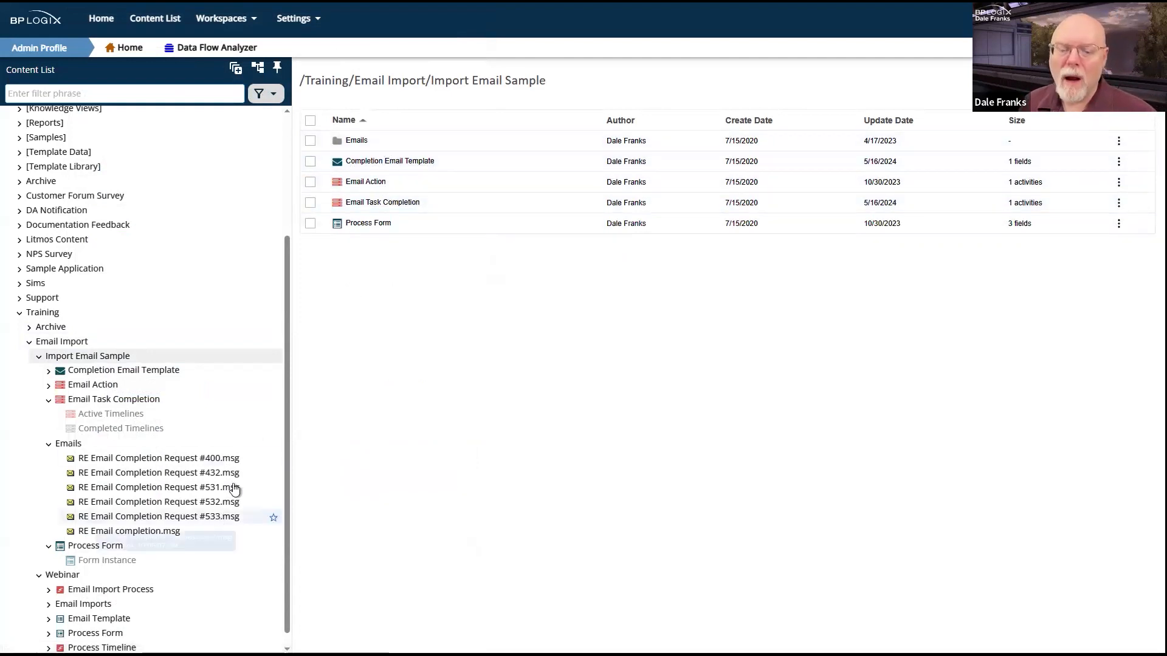
Step: Open the Webinar folder's Email Template in the form editor, and save and check it in
scroll(162, 461, "down", 1)
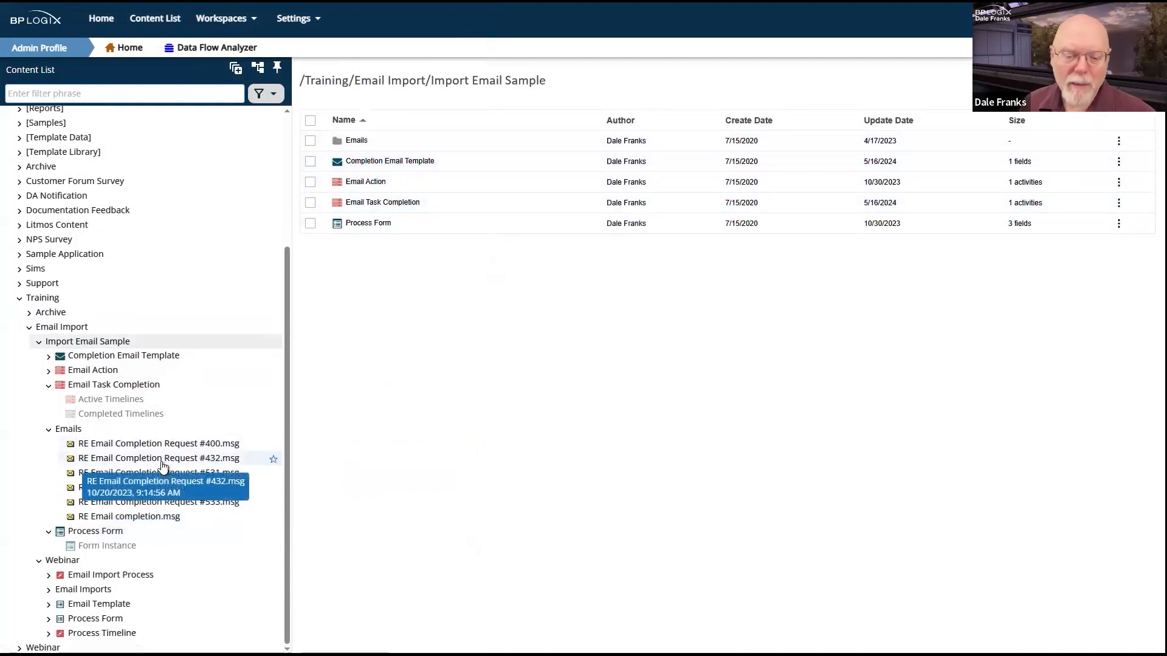
left_click(107, 606)
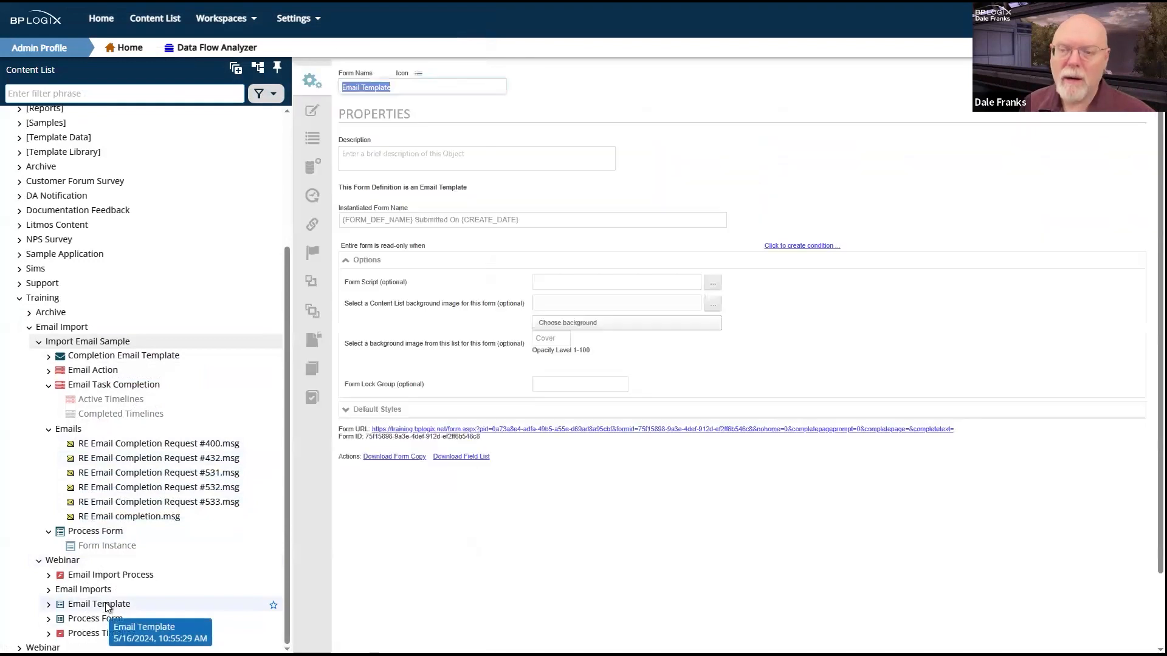
left_click(310, 113)
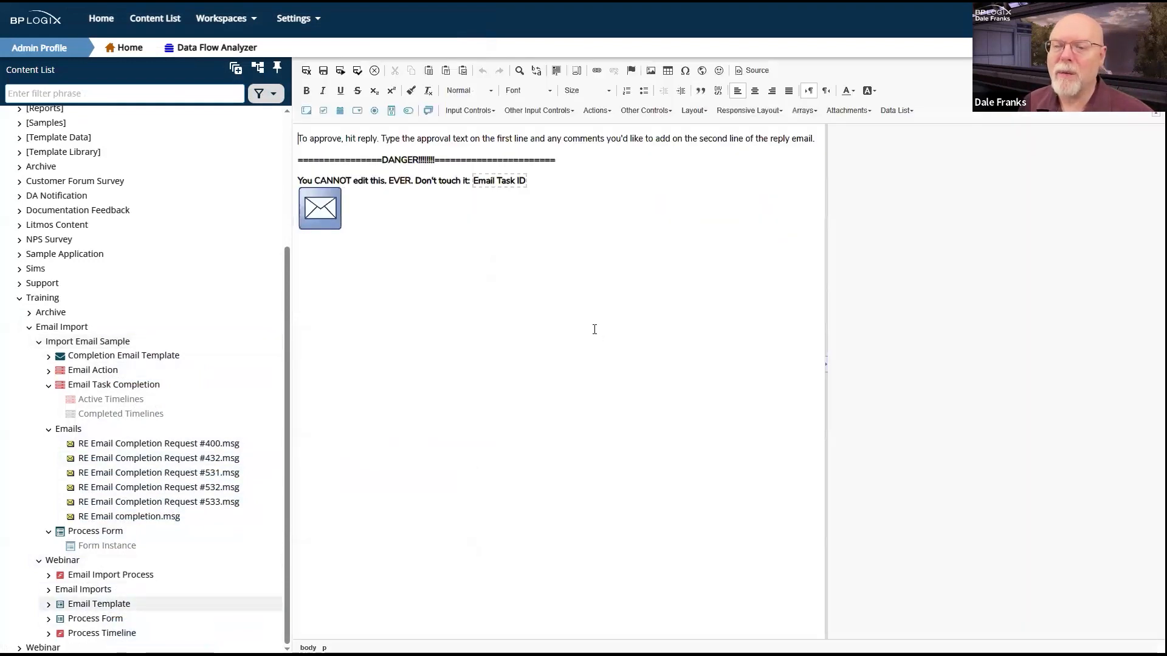
left_click(306, 71)
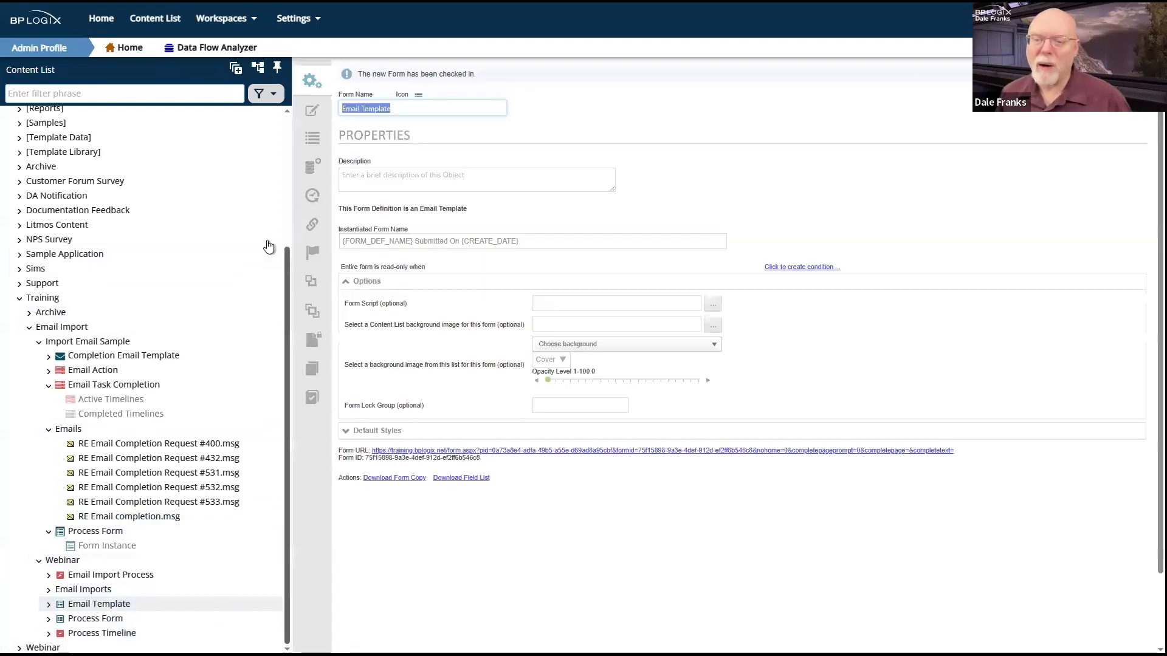
Step: Assign the solid envelope icon to the Webinar Email Template, and save and close its properties
left_click(417, 97)
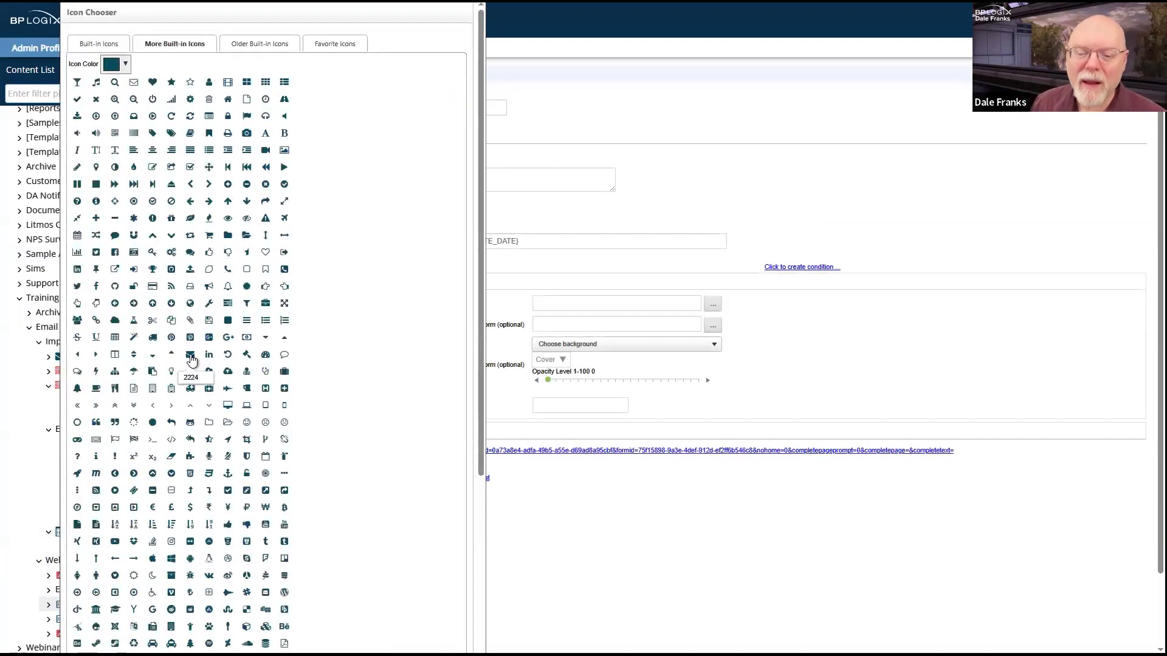
left_click(191, 356)
mouse_move(1124, 102)
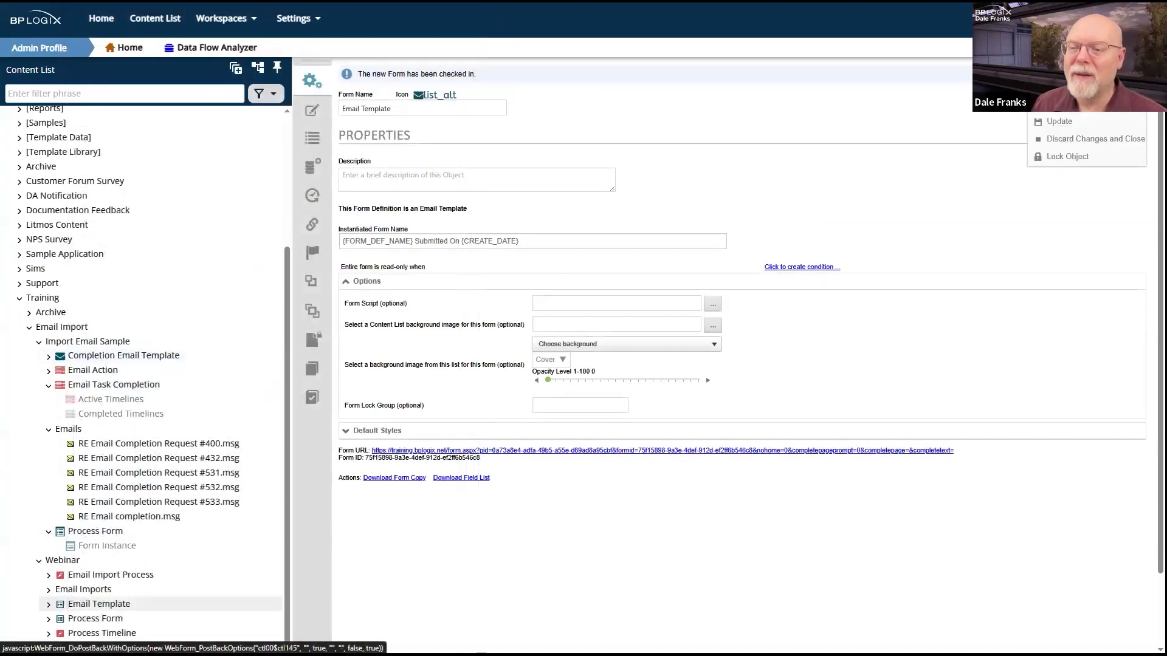
left_click(1095, 139)
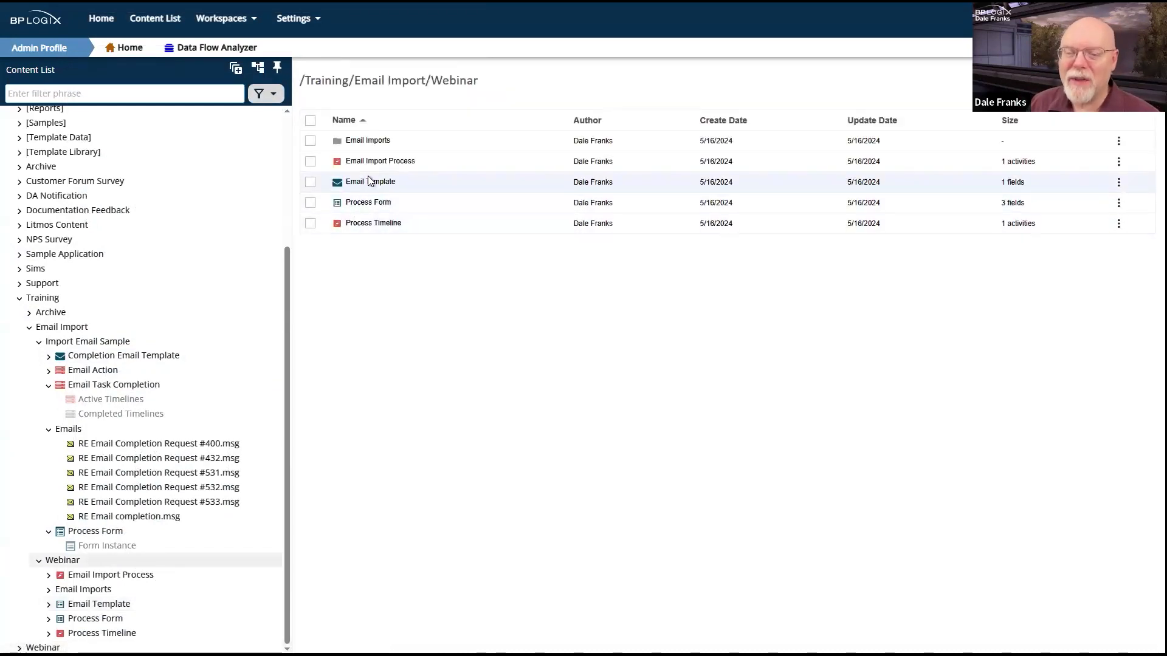
Step: Set Email Template as the default email template of the Webinar folder's Process Timeline, and save the timeline
left_click(384, 225)
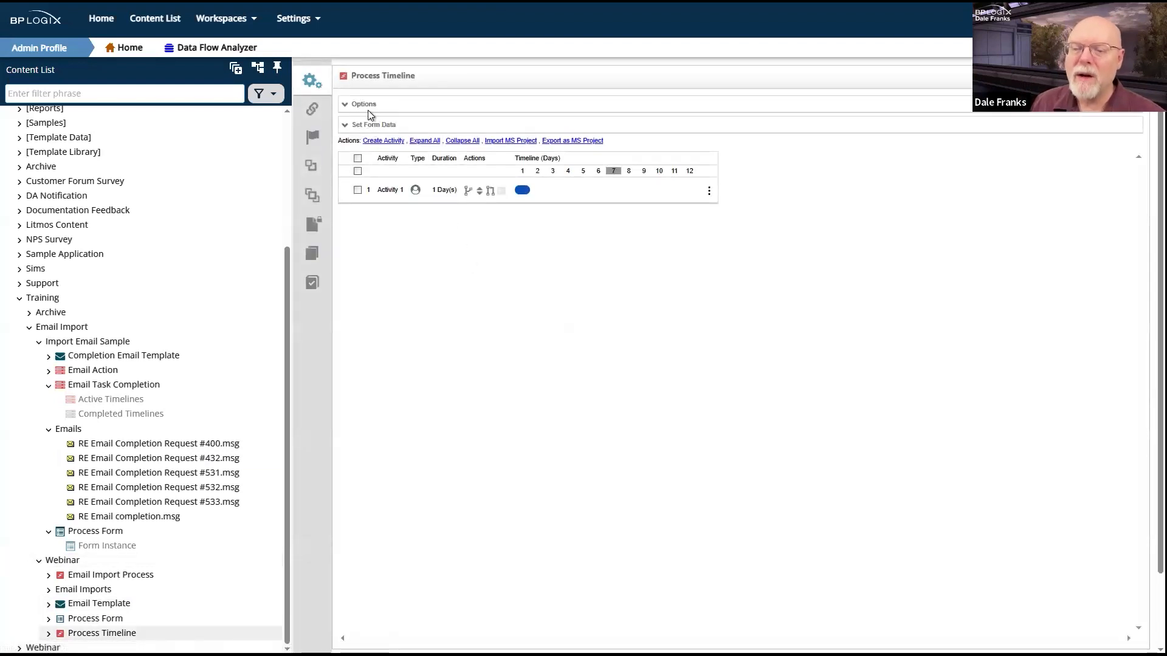
left_click(368, 109)
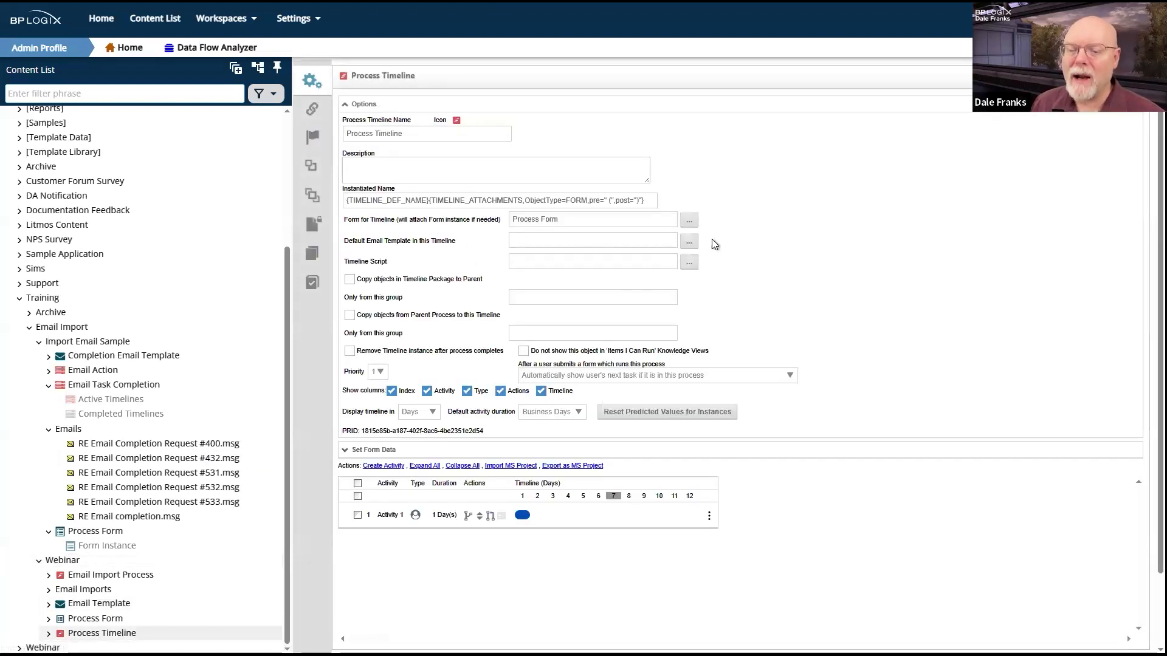
left_click(690, 243)
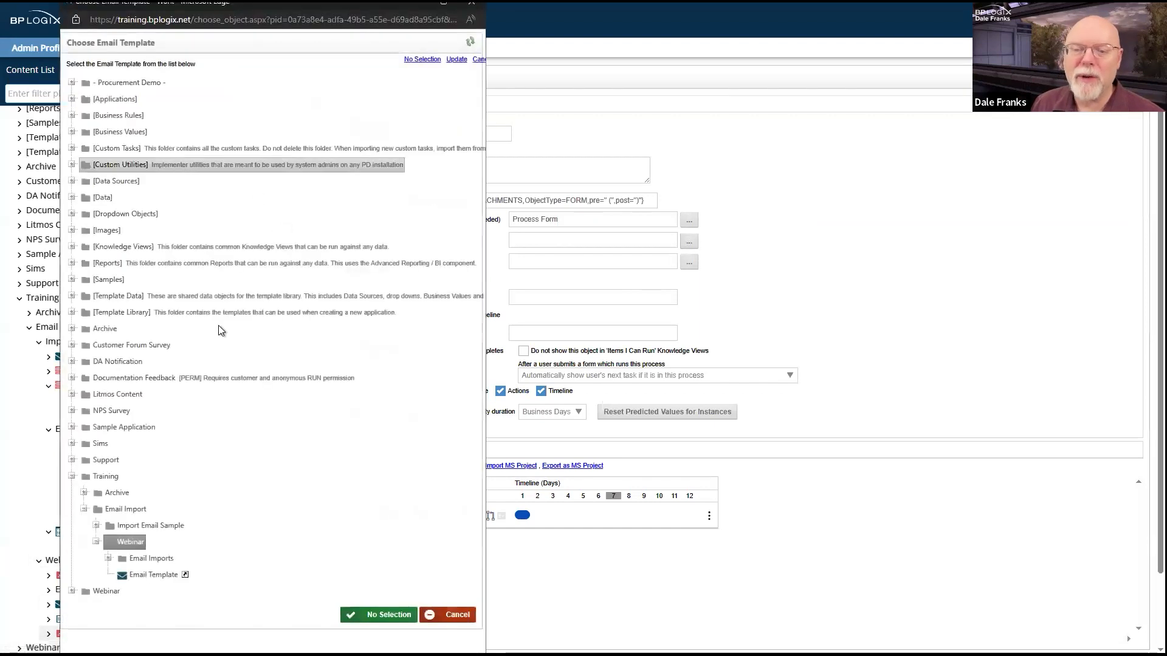
left_click(158, 574)
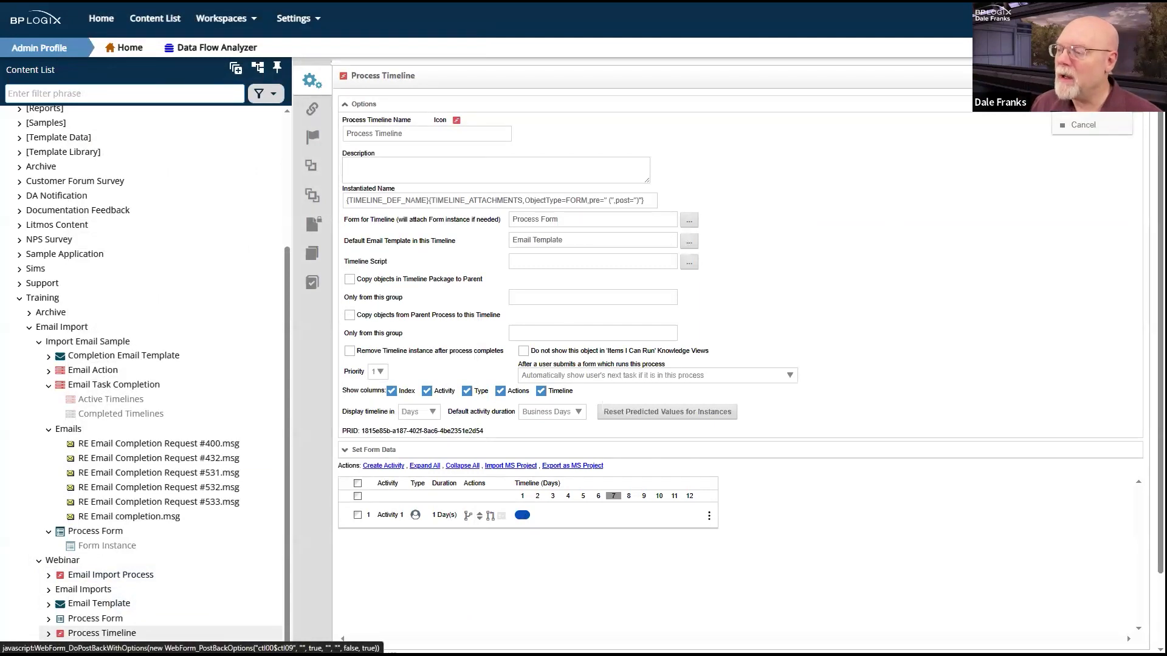
left_click(1087, 79)
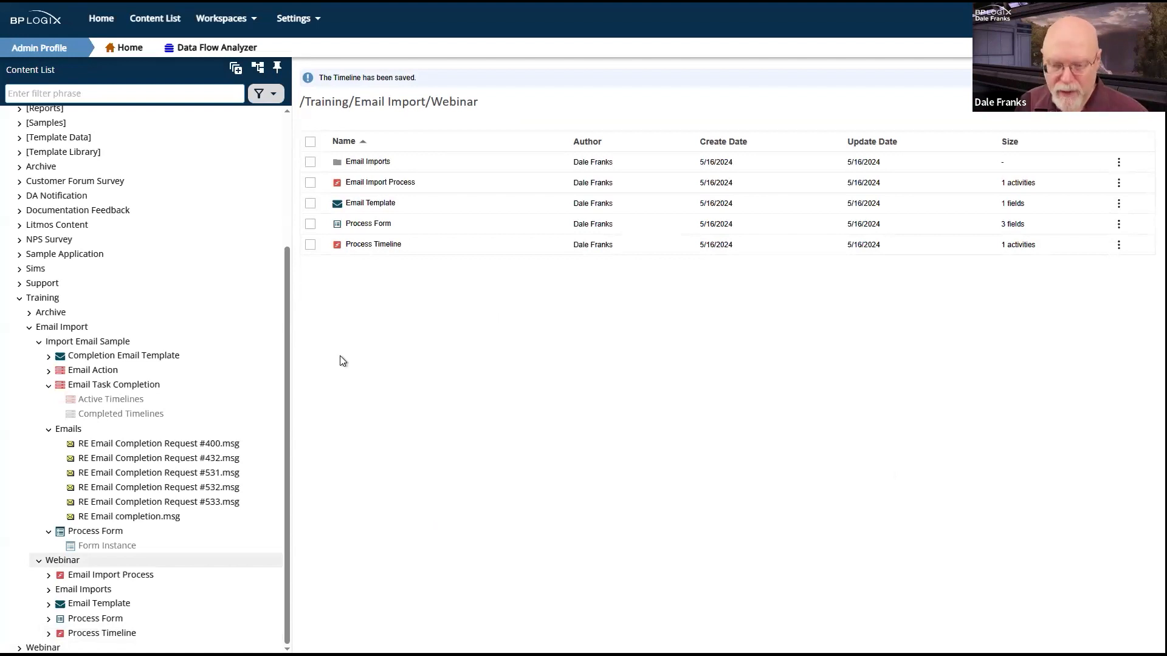
Step: Check the list of strings for email completion in the Approve result of the Process Timeline's Activity 1
left_click(393, 244)
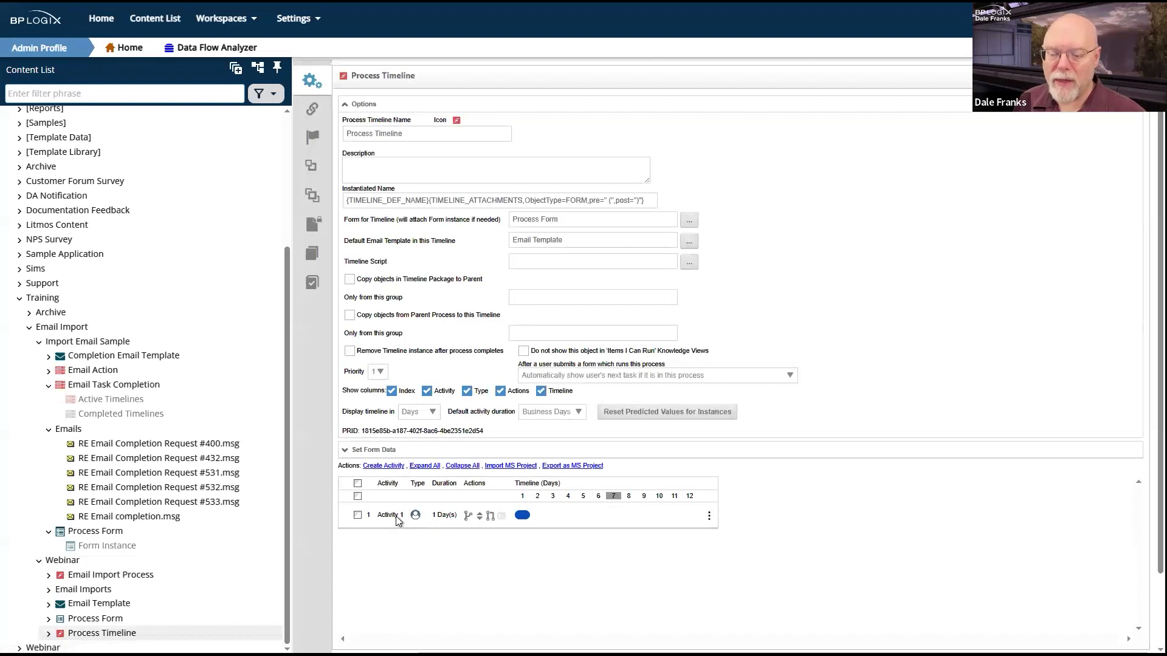
left_click(361, 105)
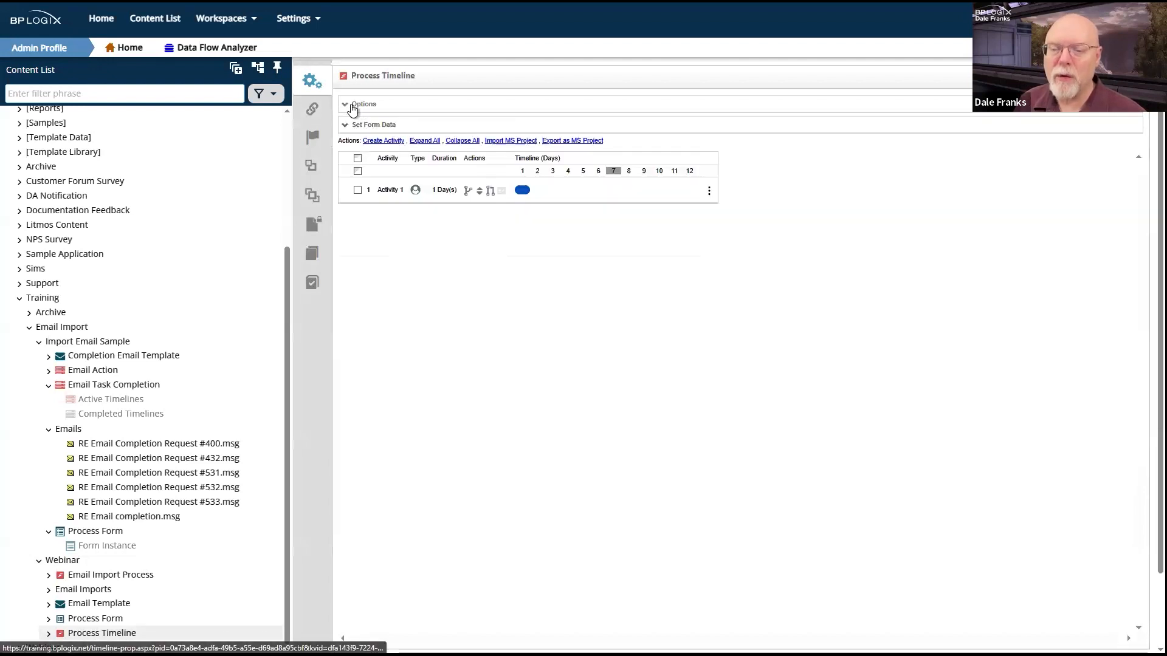
left_click(392, 190)
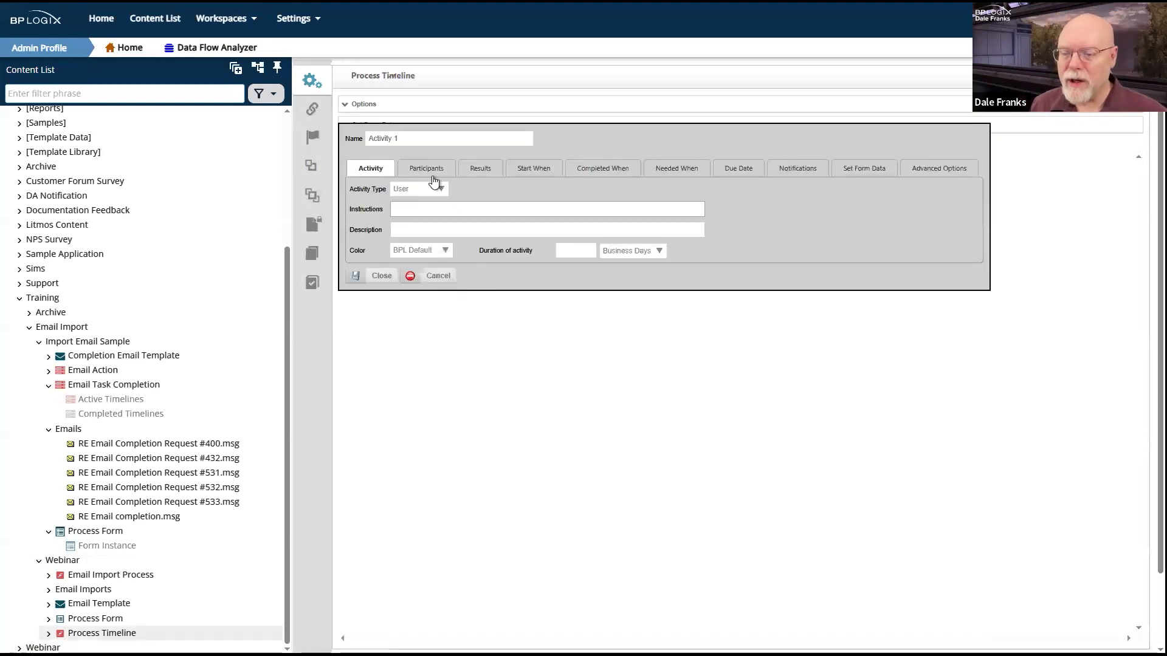
left_click(478, 167)
left_click(374, 222)
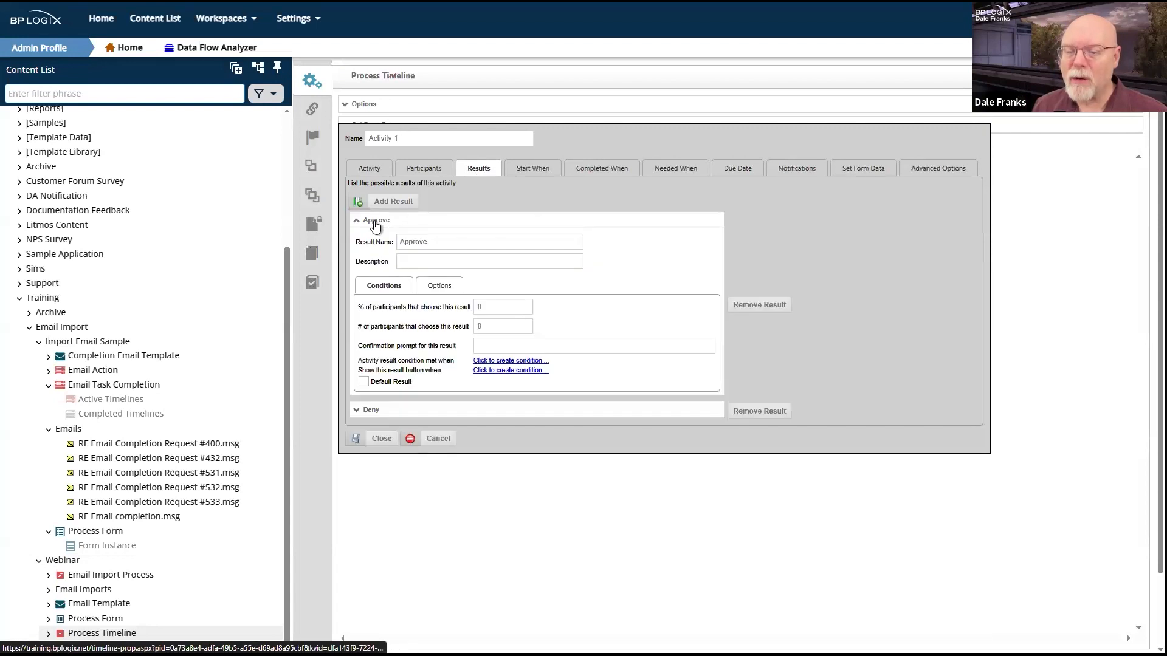
left_click(436, 286)
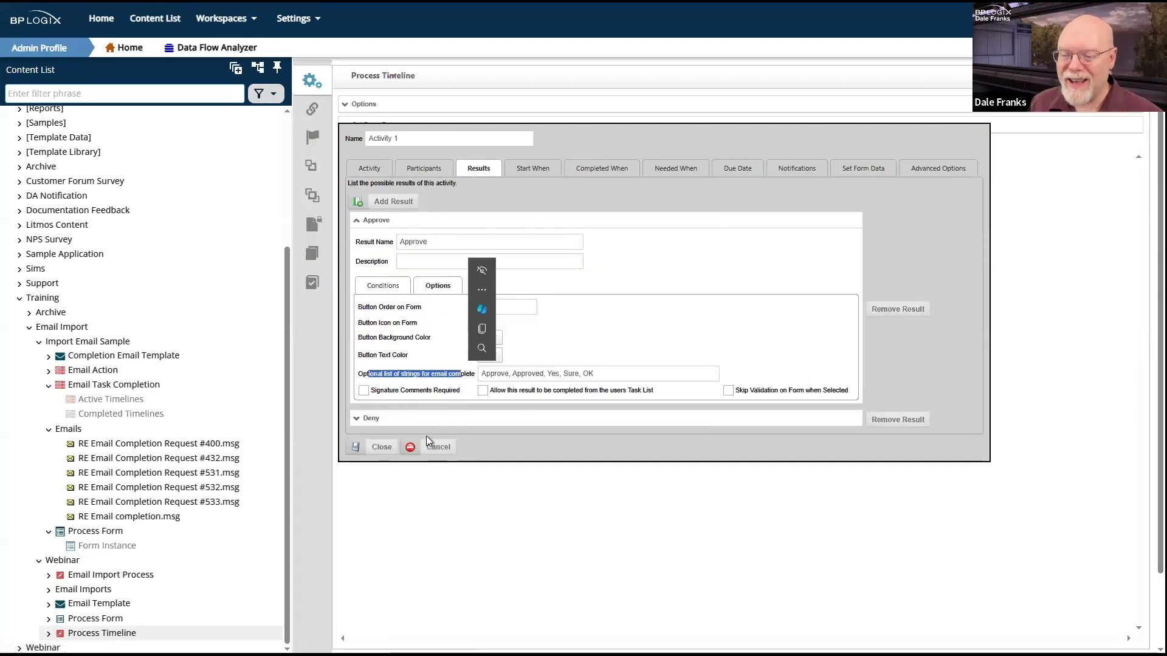
Step: Check Activity 1's option allowing the task to be completed from email, and close the activity and save the timeline
left_click(943, 174)
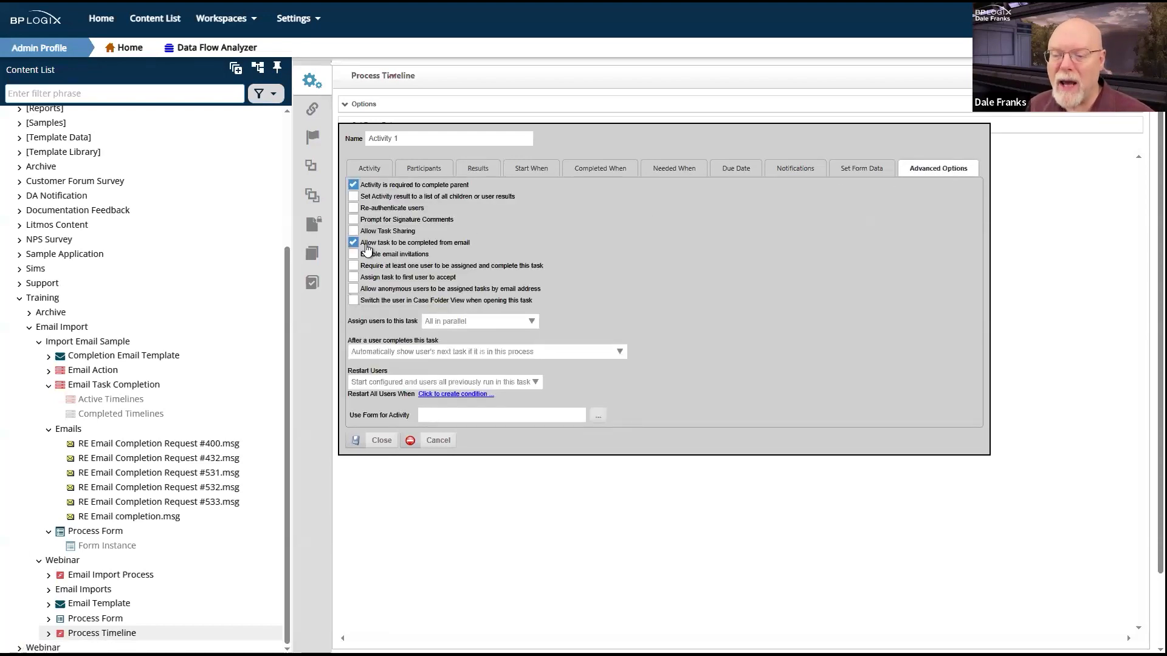
left_click(377, 439)
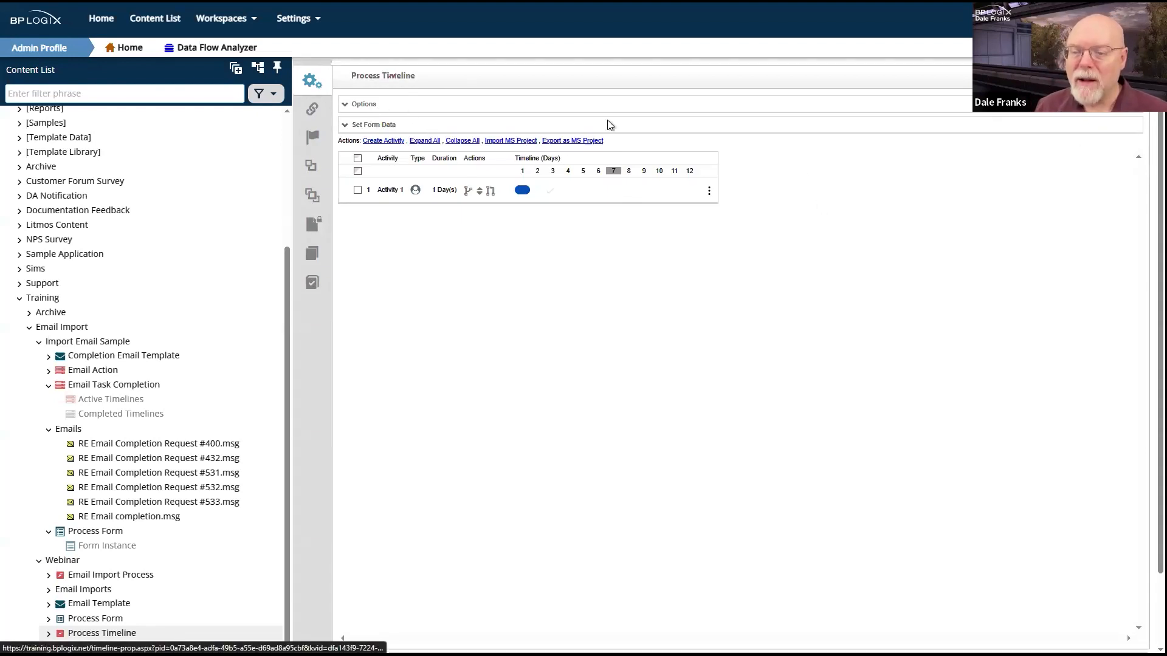
mouse_move(1092, 77)
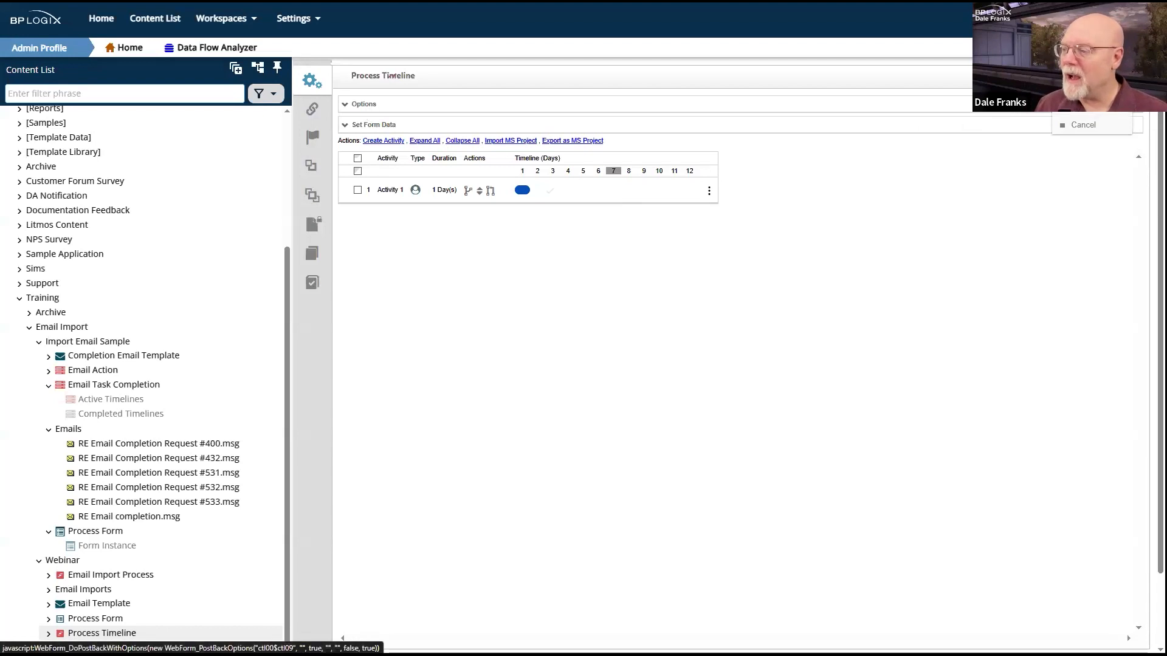
left_click(1092, 81)
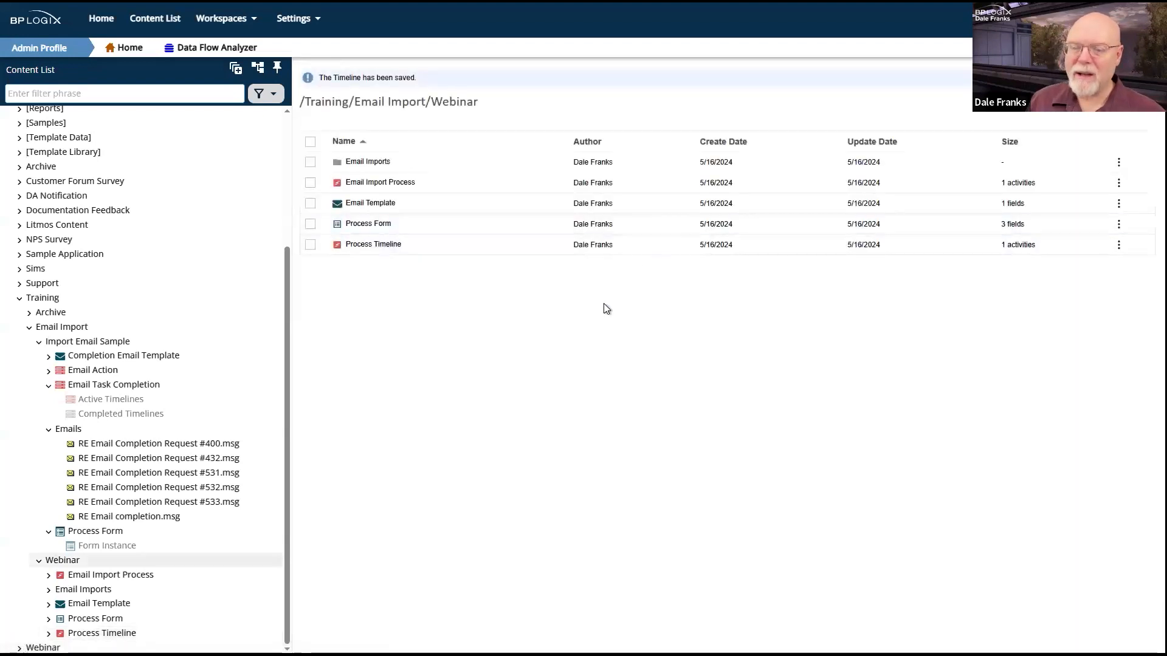
Step: Review the list of form controls in the Webinar folder's Process Form, and close the form
left_click(368, 224)
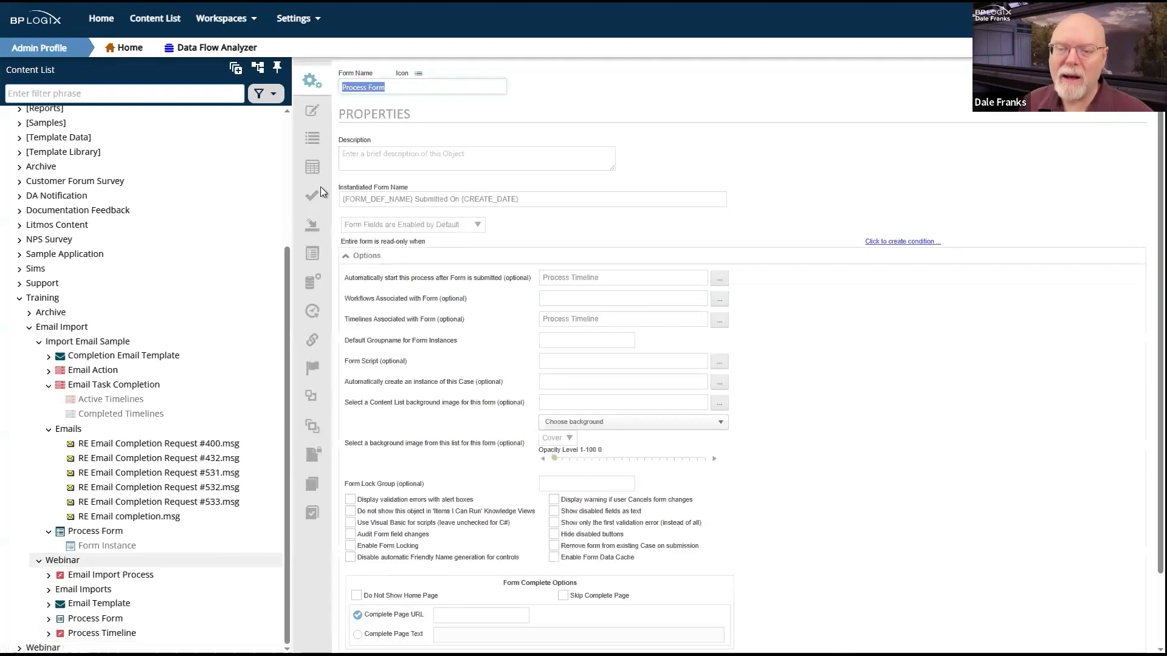
left_click(314, 142)
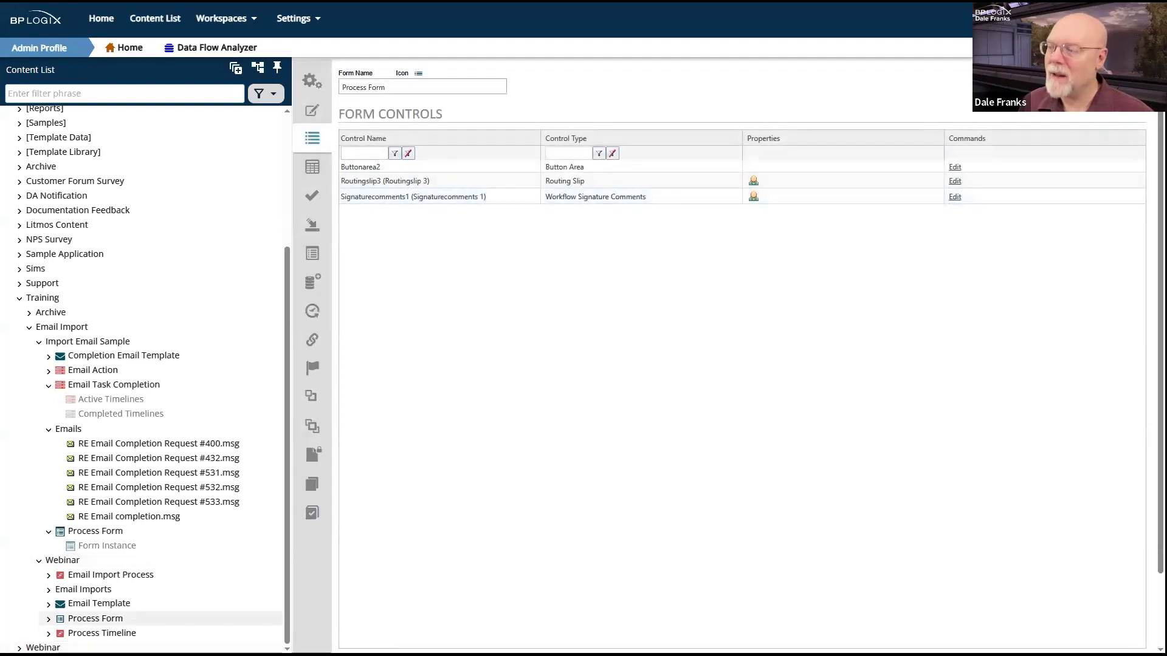
left_click(1056, 91)
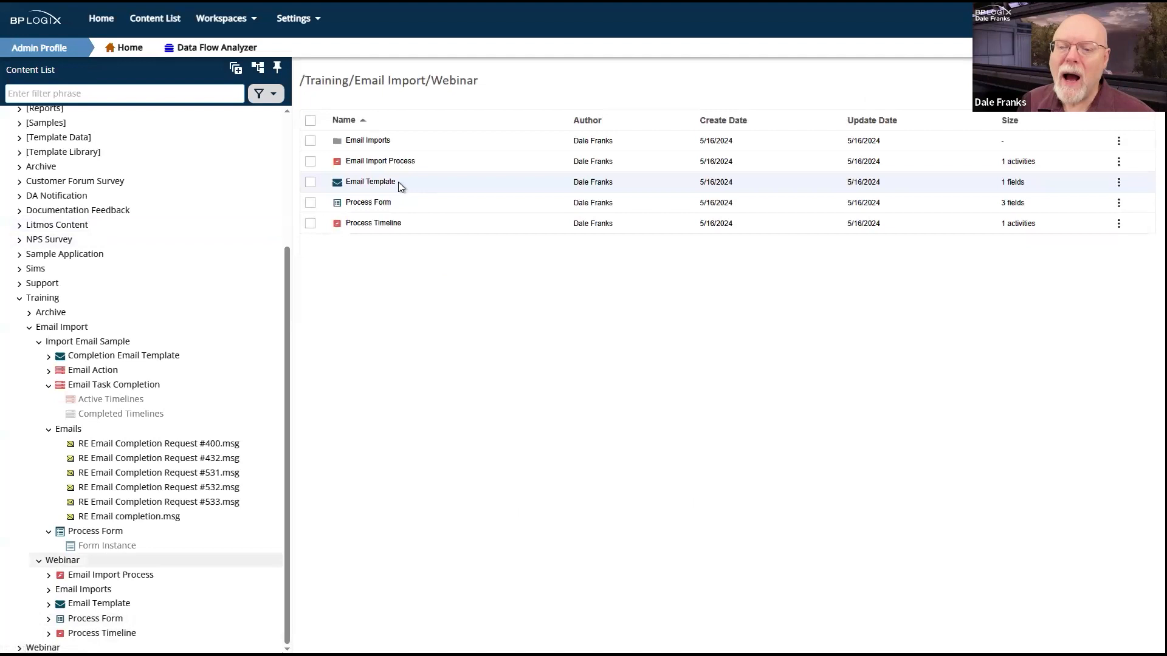
Step: Open the Email Imports folder inside the Webinar folder
left_click(351, 145)
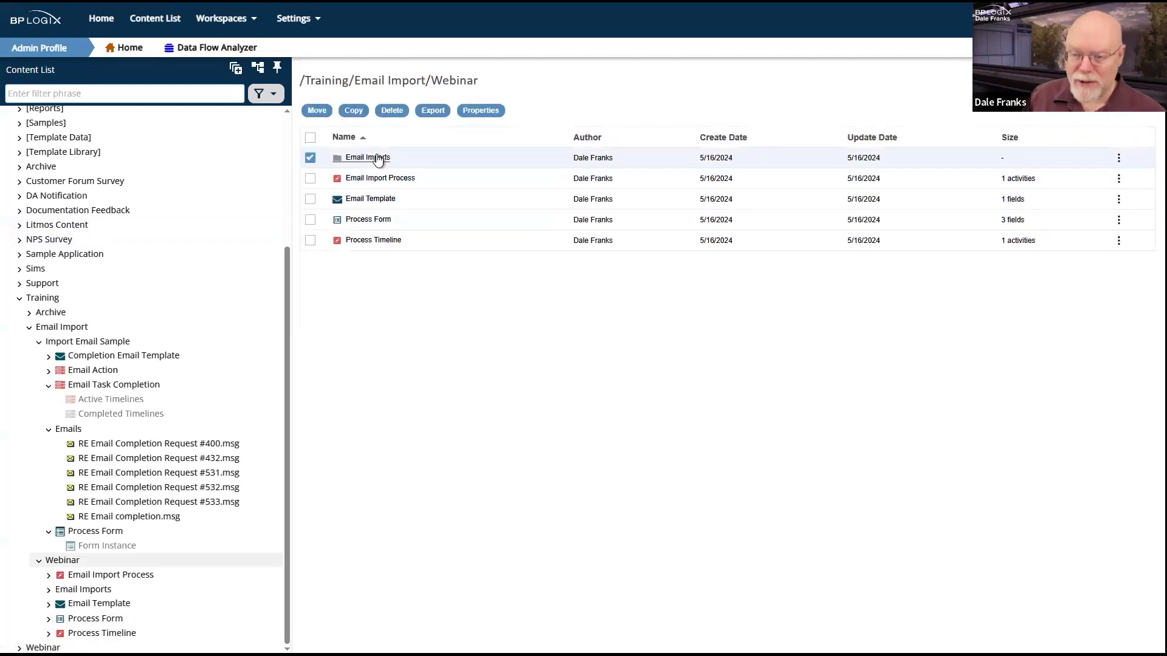
left_click(376, 157)
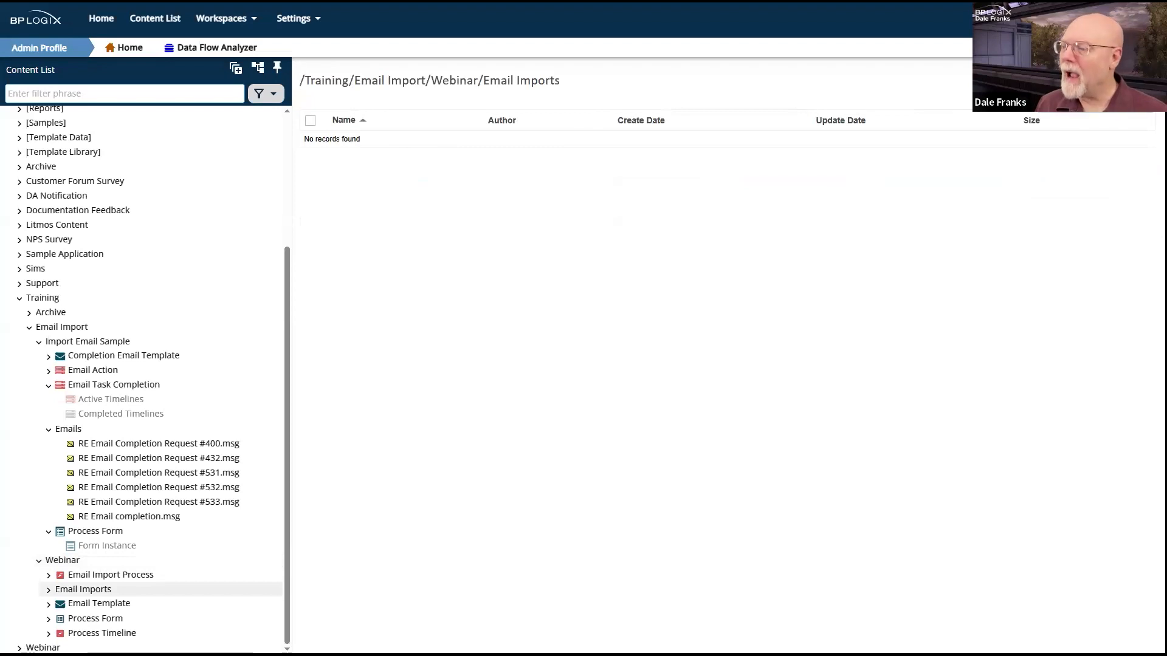
Step: Check the Email Imports folder's automatic start process, and review the E-mail Action configuration in Activity 1 of the Email Import Process
left_click(1118, 80)
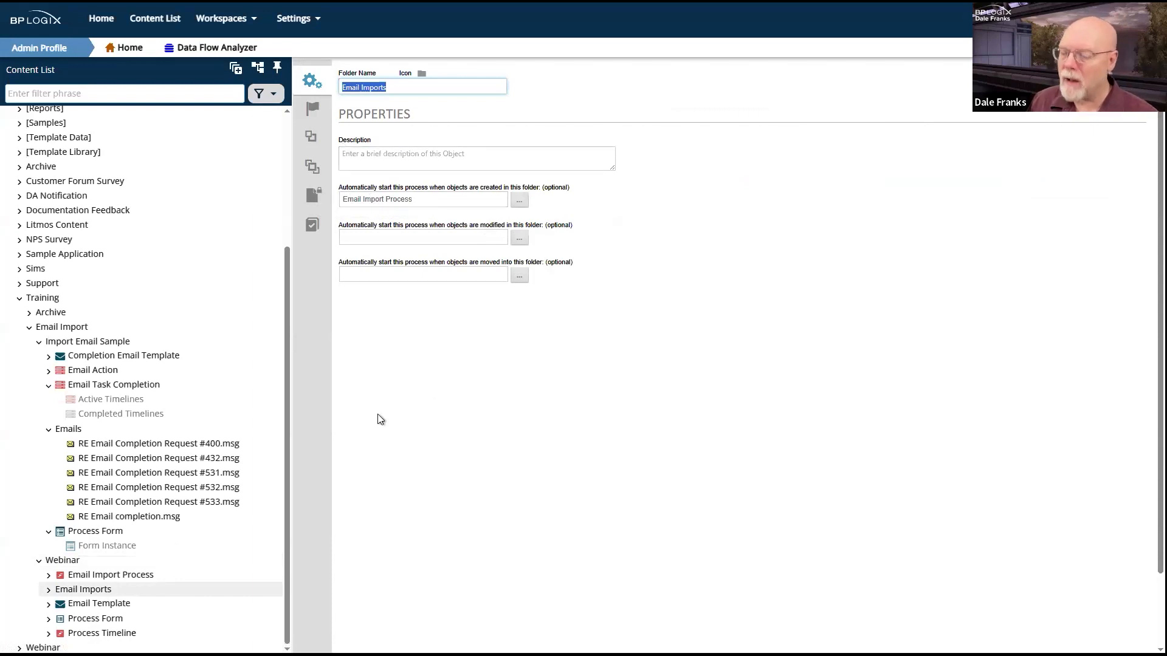
left_click(71, 579)
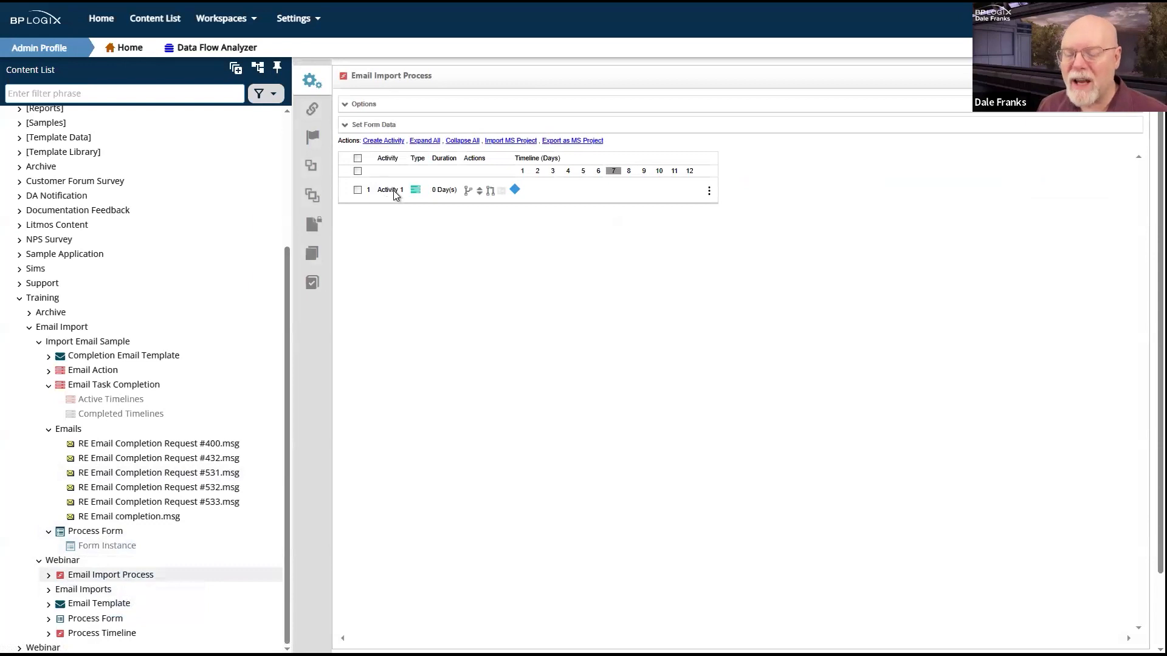
left_click(393, 191)
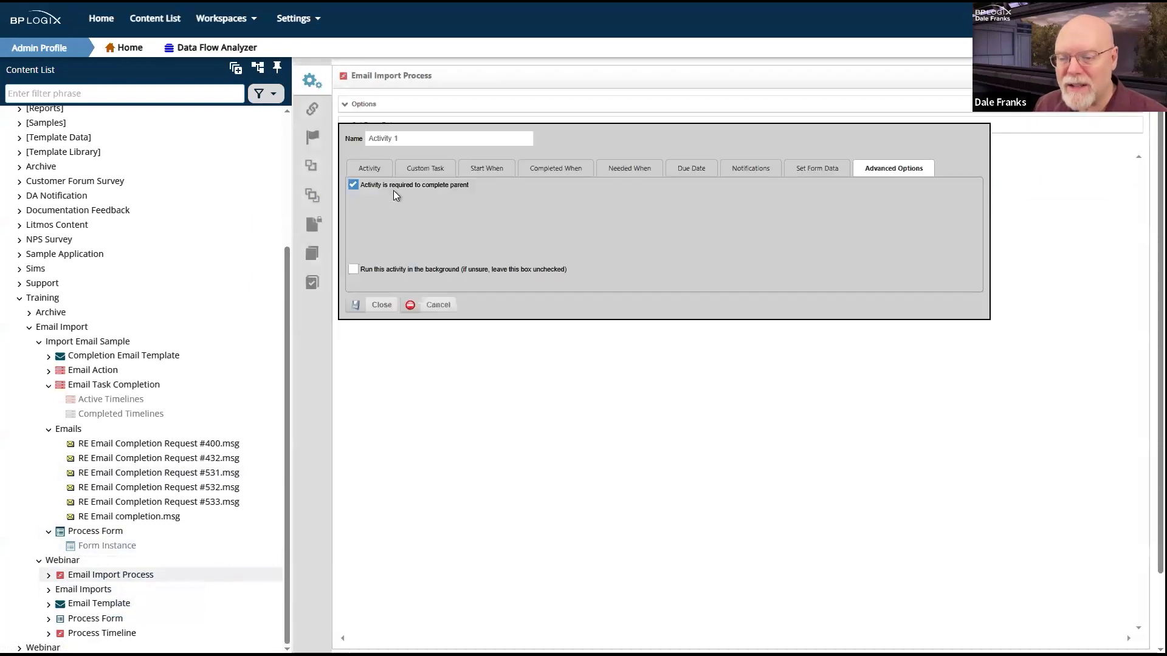
left_click(425, 167)
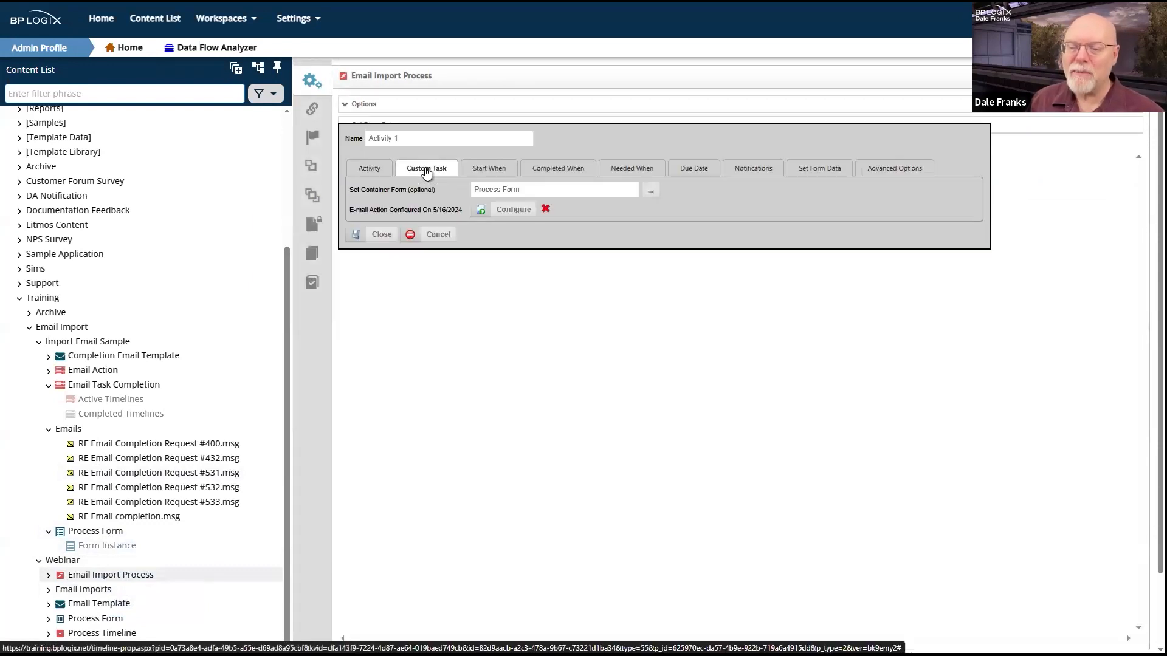
left_click(501, 209)
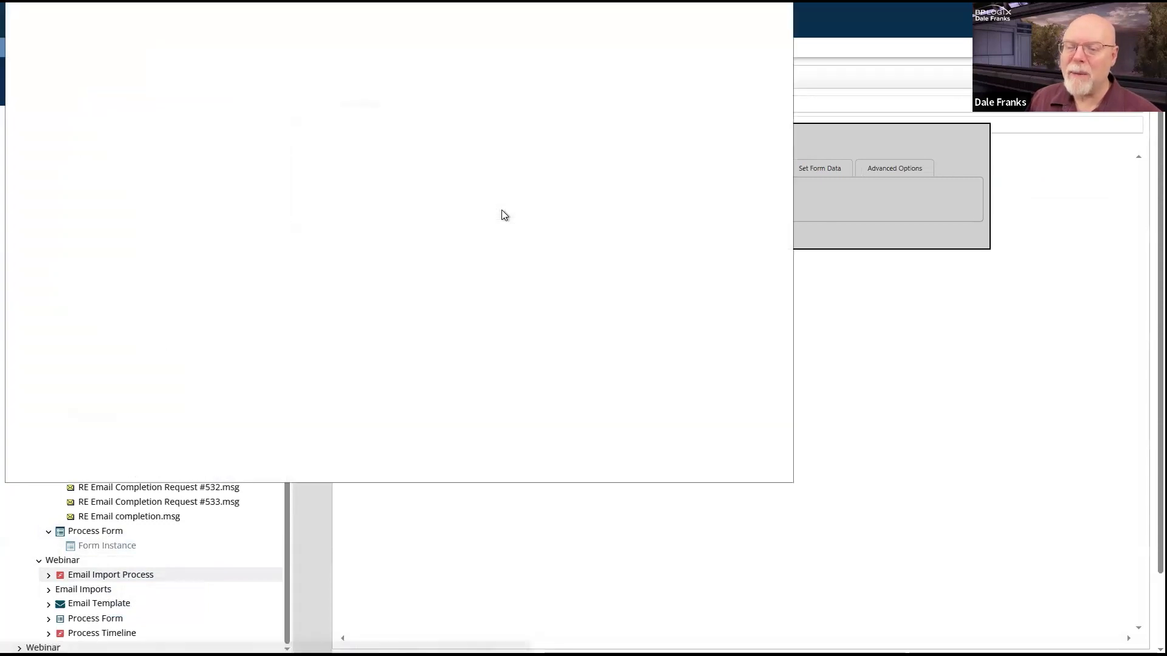
left_click_drag(390, 2, 417, 40)
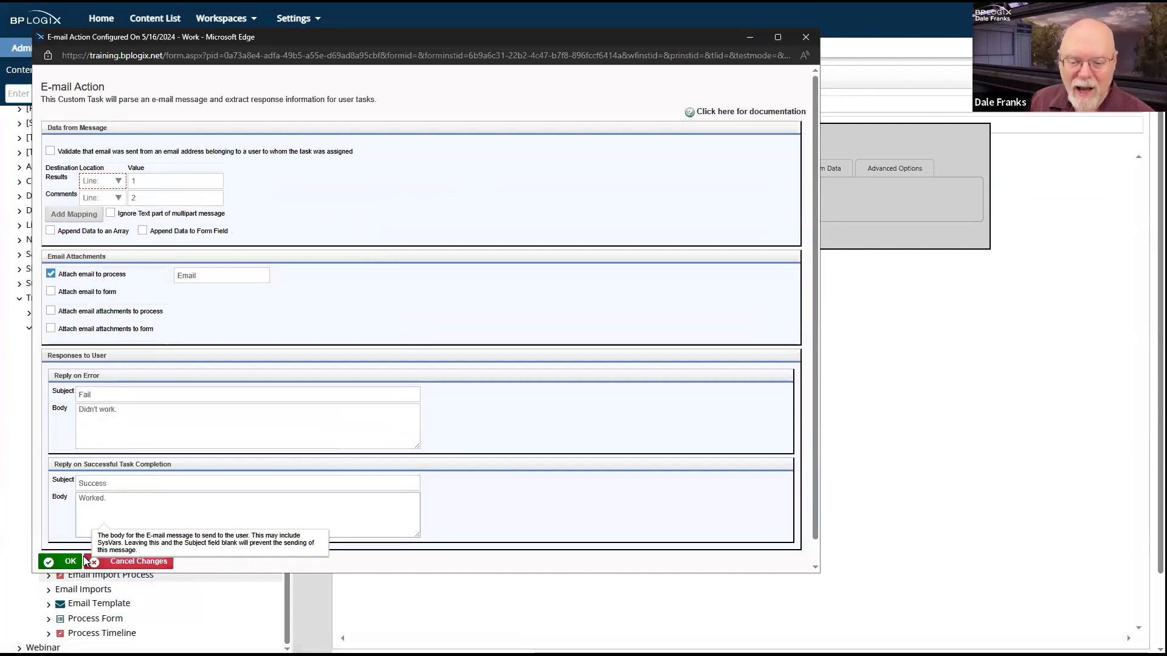
Step: Accept the E-mail Action configuration, close Activity 1, and save the Email Import Process timeline
left_click(61, 562)
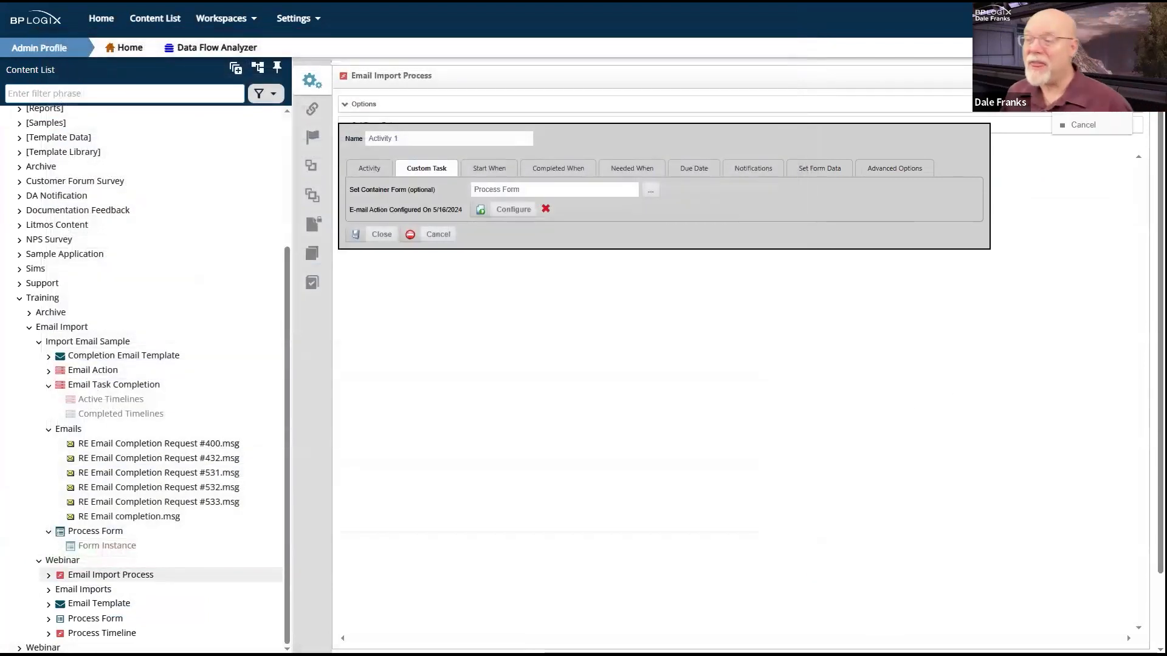
left_click(1083, 106)
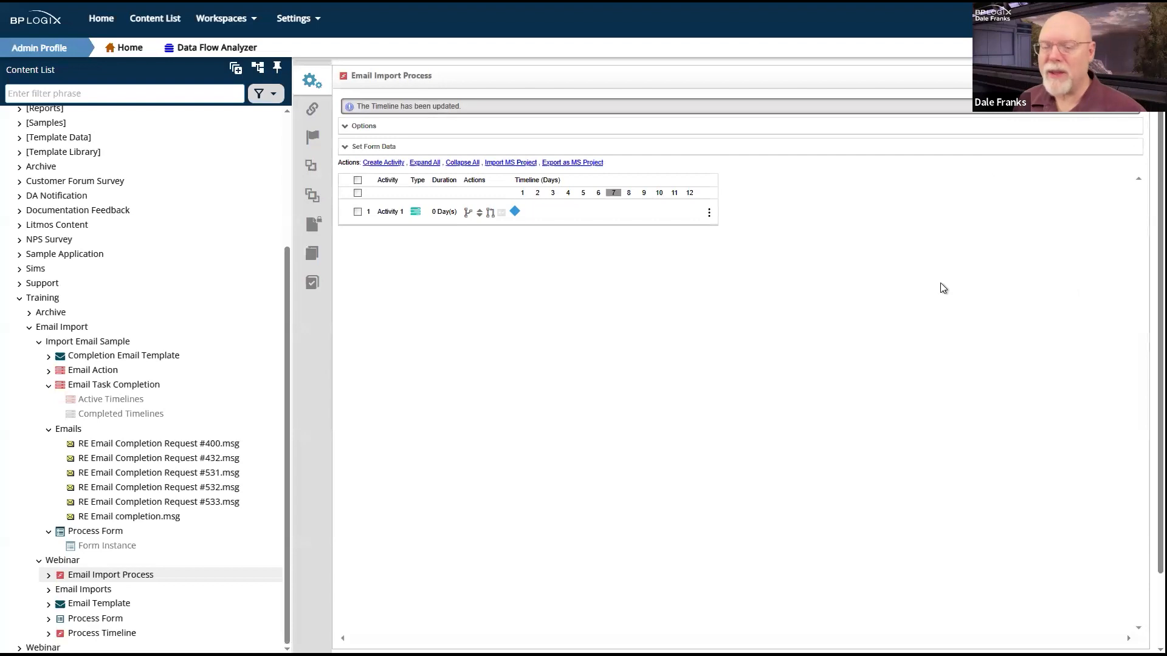
left_click(1084, 87)
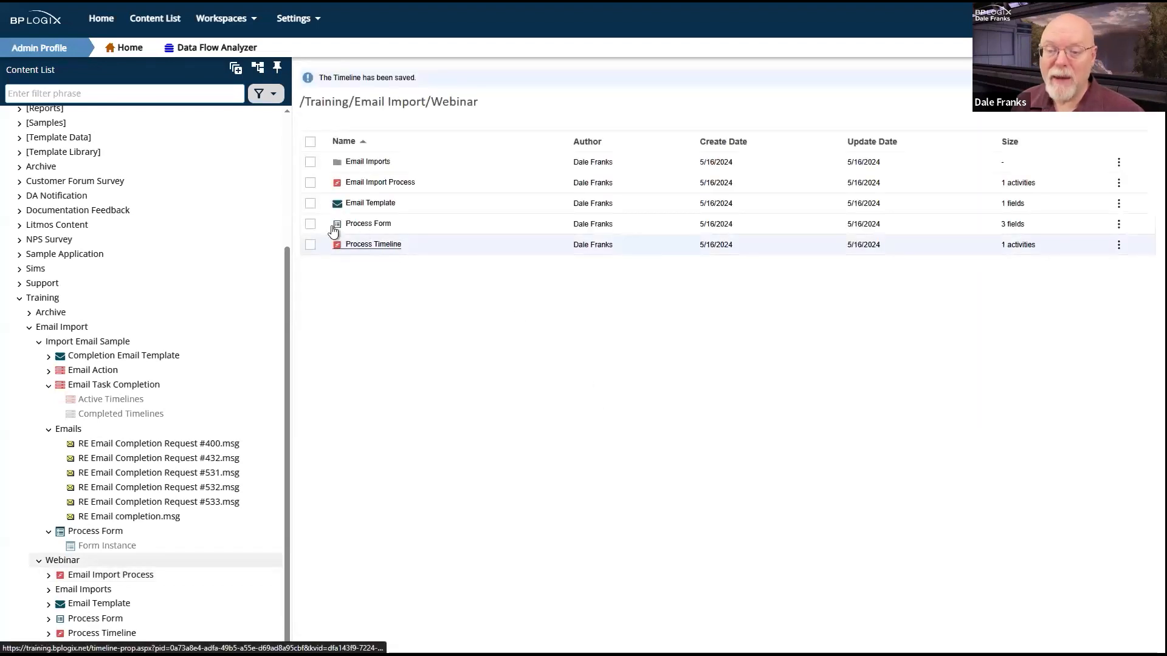
Step: Run the Webinar folder's Process Form, submit it, and close the resulting Activity 1 task without saving
left_click(311, 225)
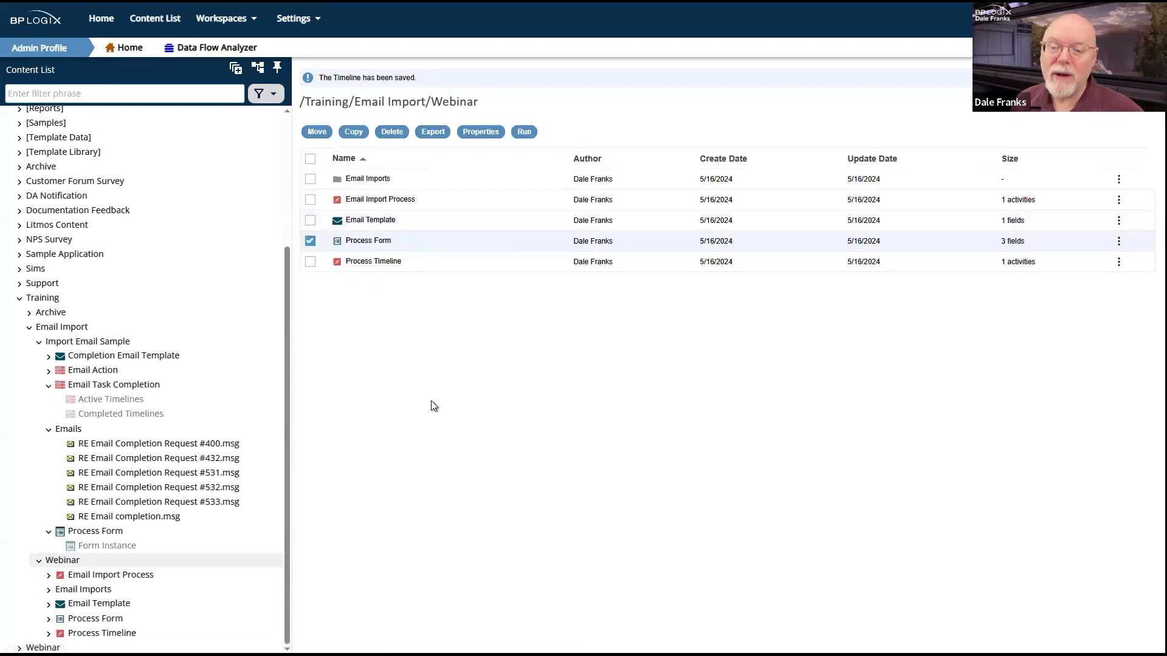
left_click(524, 132)
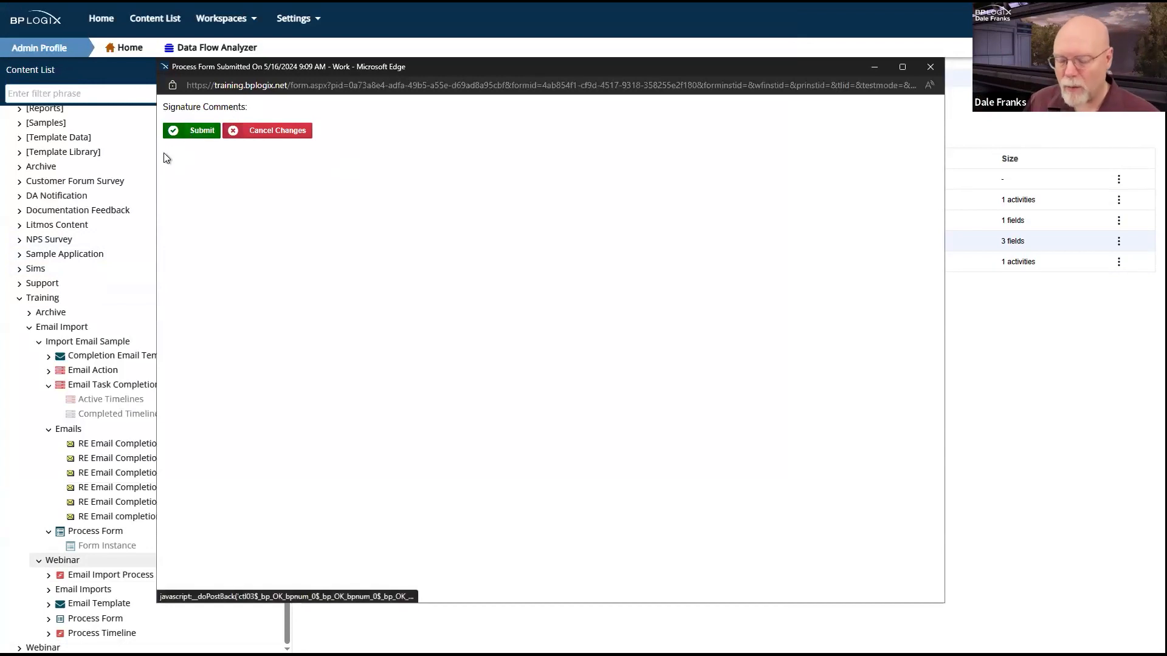
left_click(189, 132)
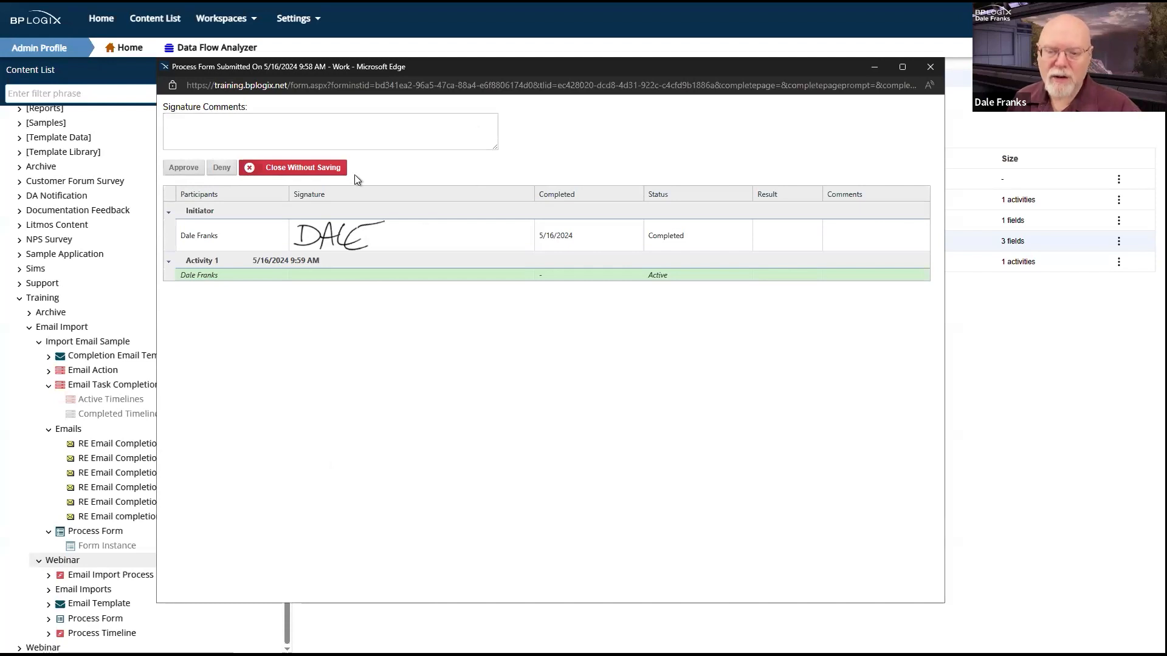
left_click(320, 169)
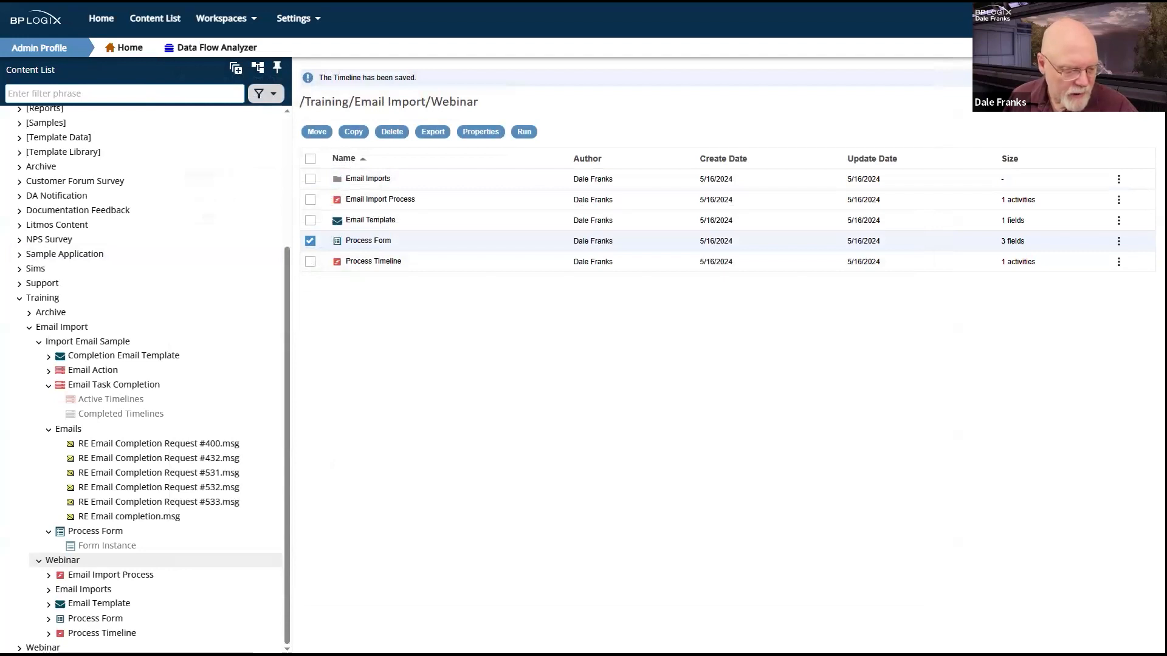
Step: Switch to Outlook and reply to Email Completion Request #534 with "Deny" on line one and "I don't think this is a good idea." on line two
key("alt+Tab")
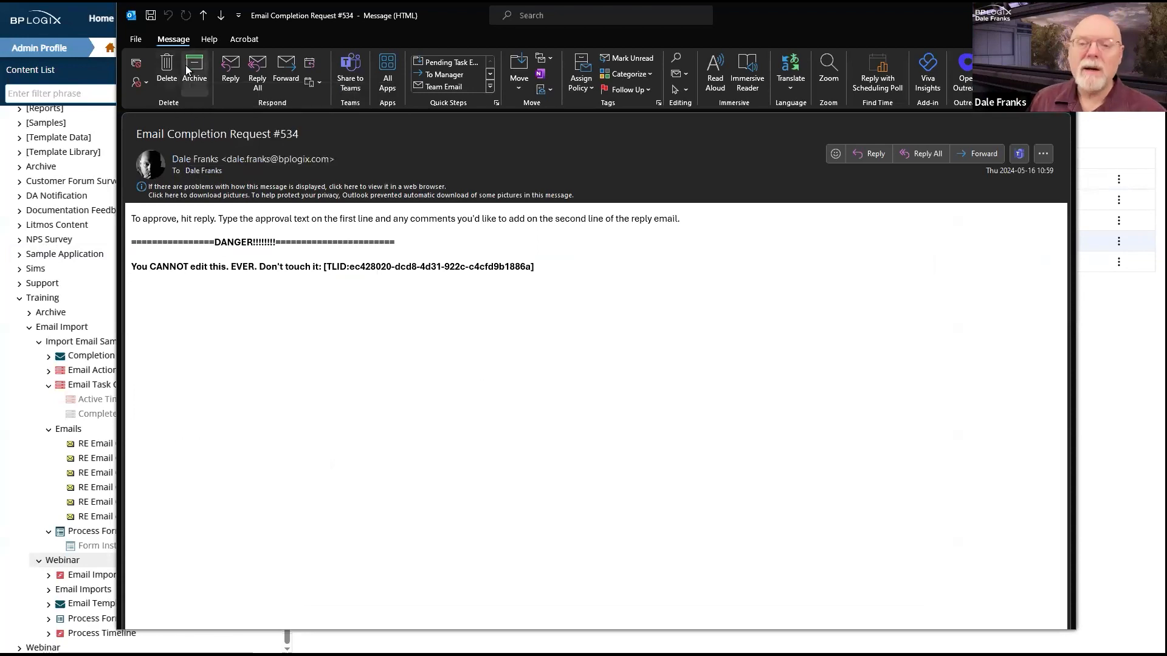
left_click(225, 67)
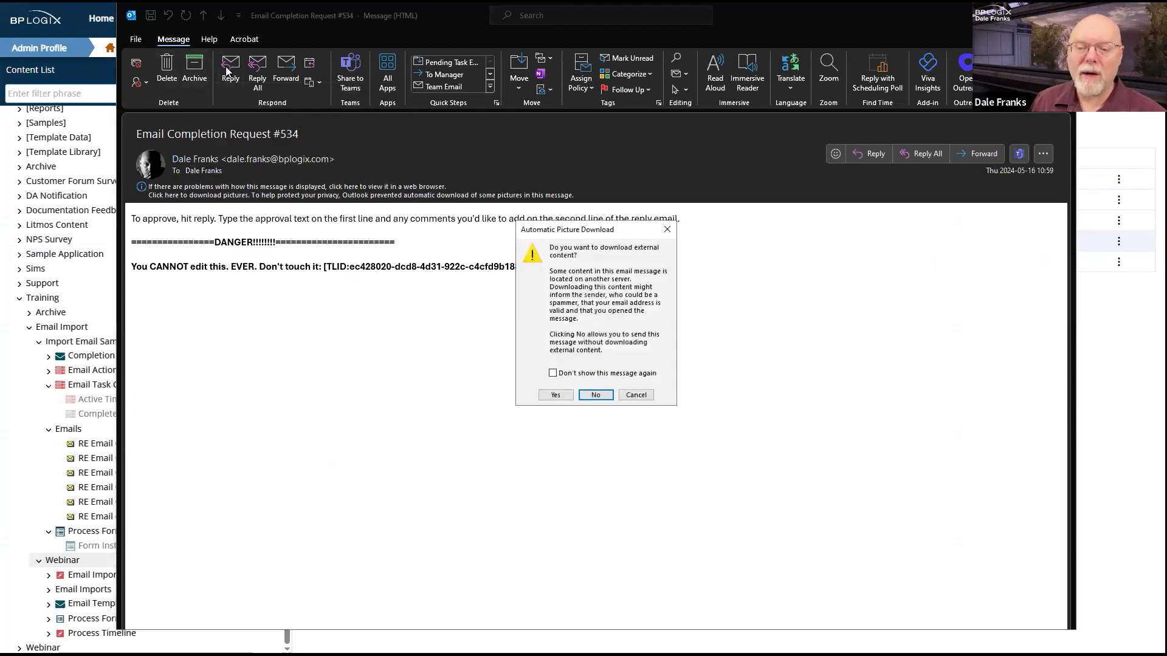
left_click(560, 395)
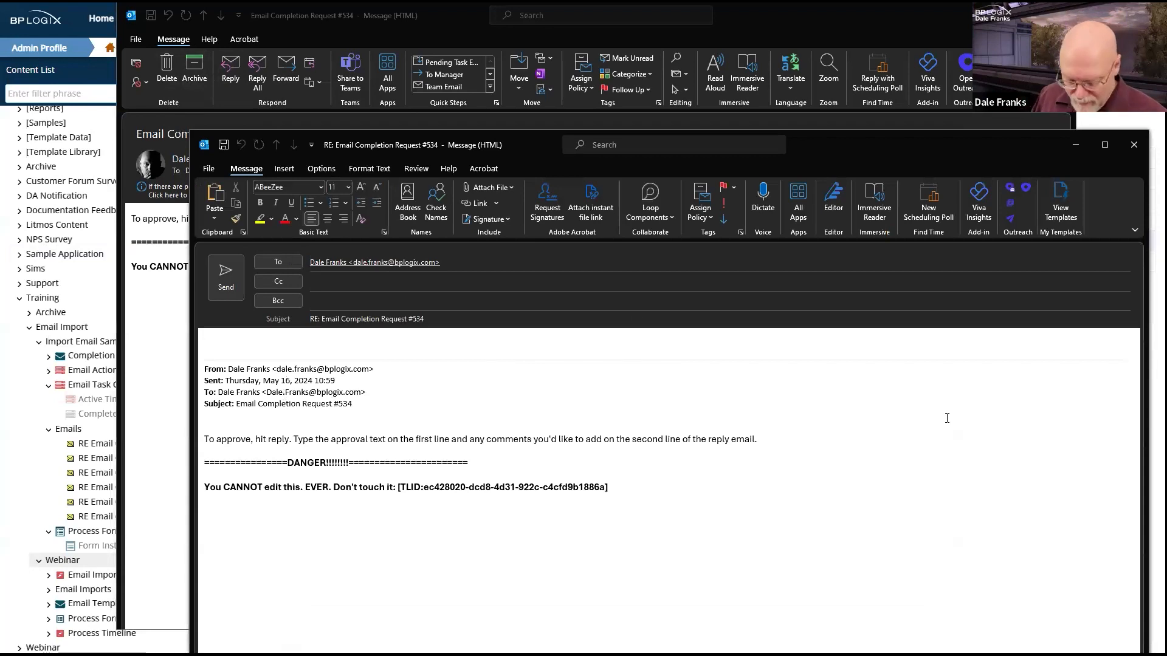
type("Dern")
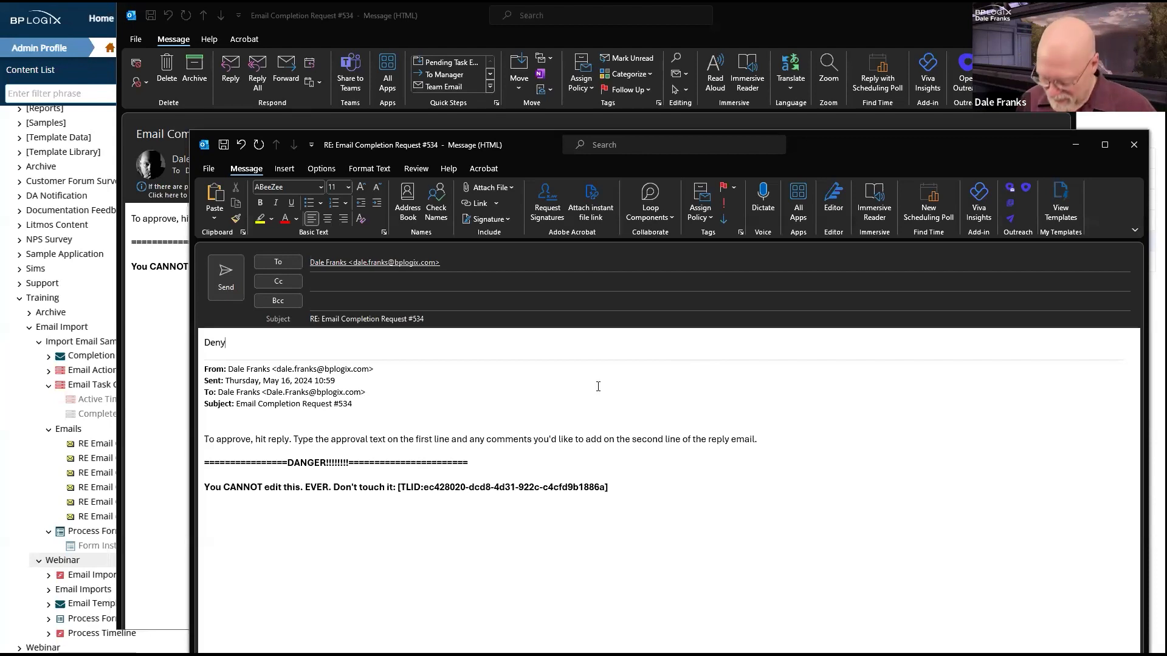
key("Return")
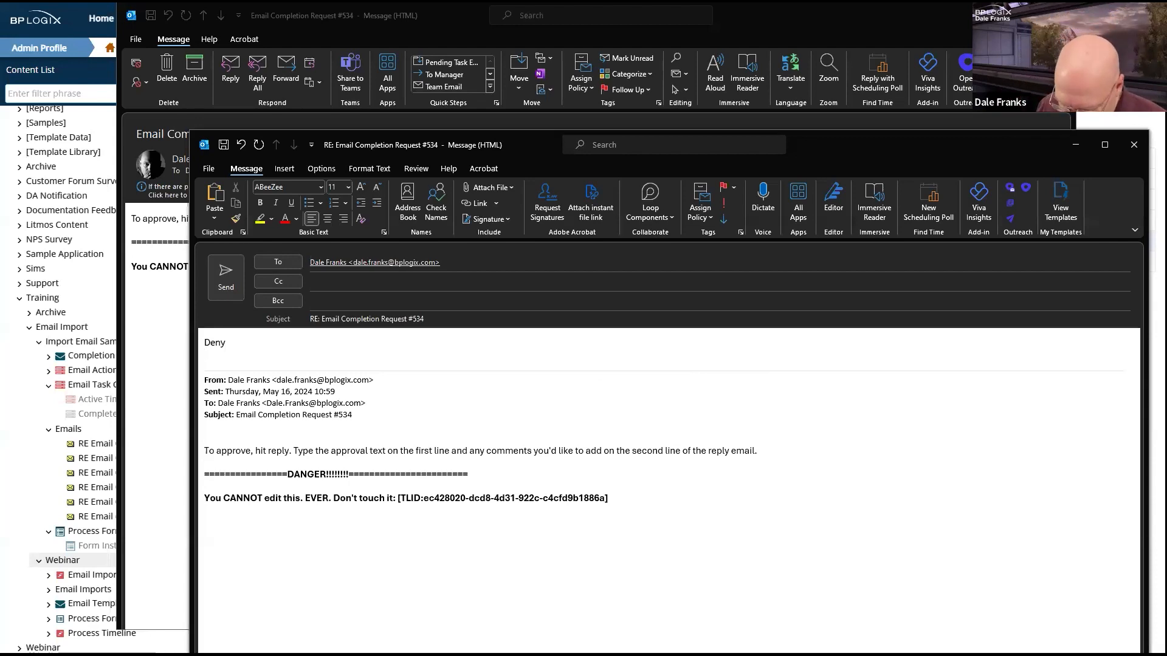
type("I don't thi")
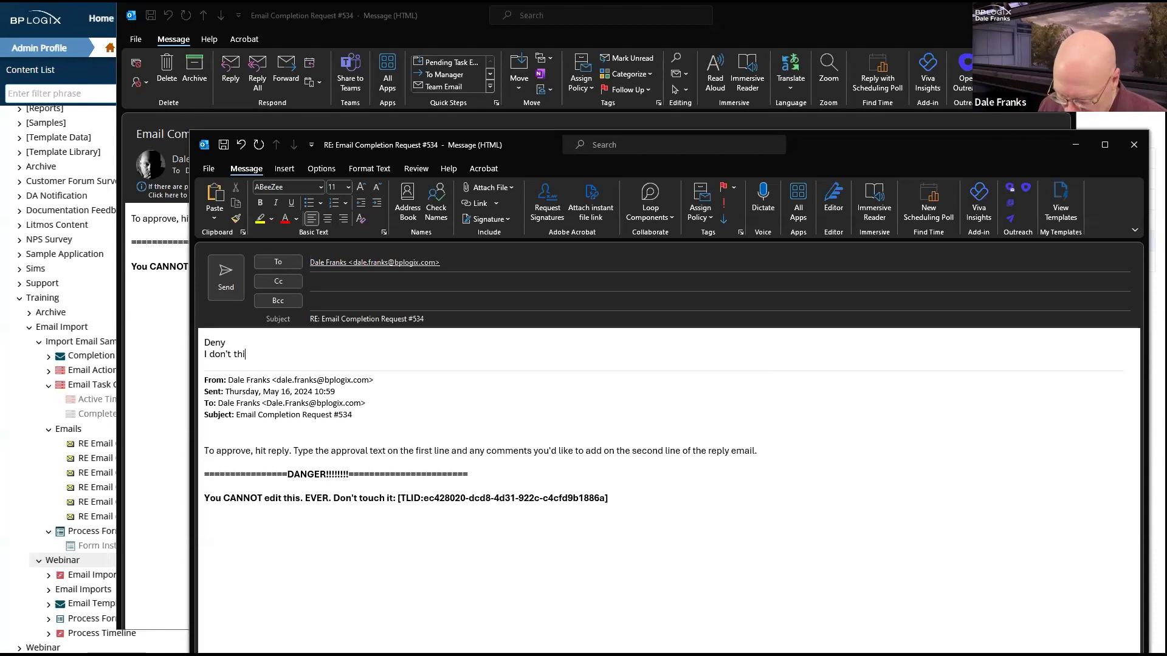
type("nk this is a good idea.")
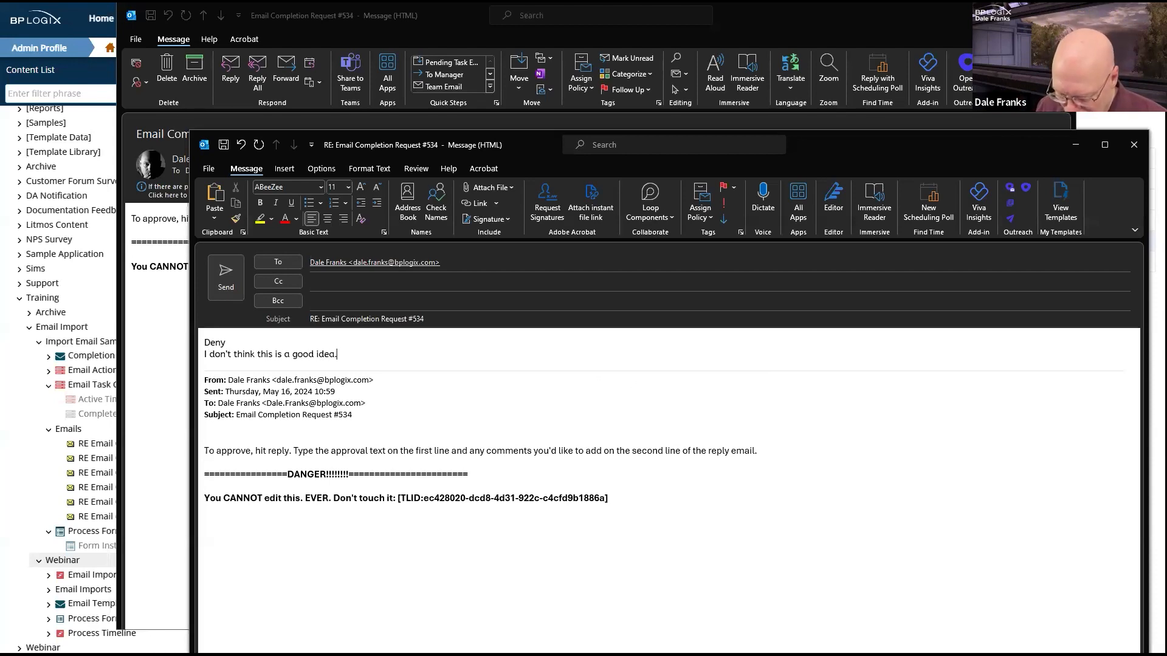
left_click(233, 274)
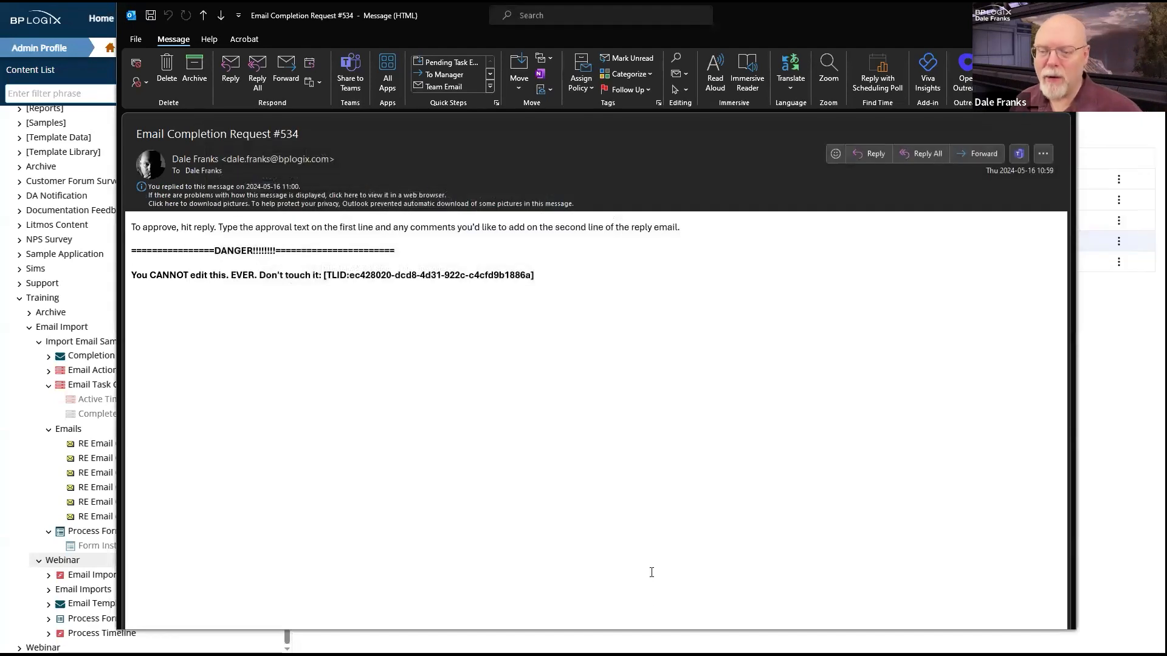
left_click(1061, 14)
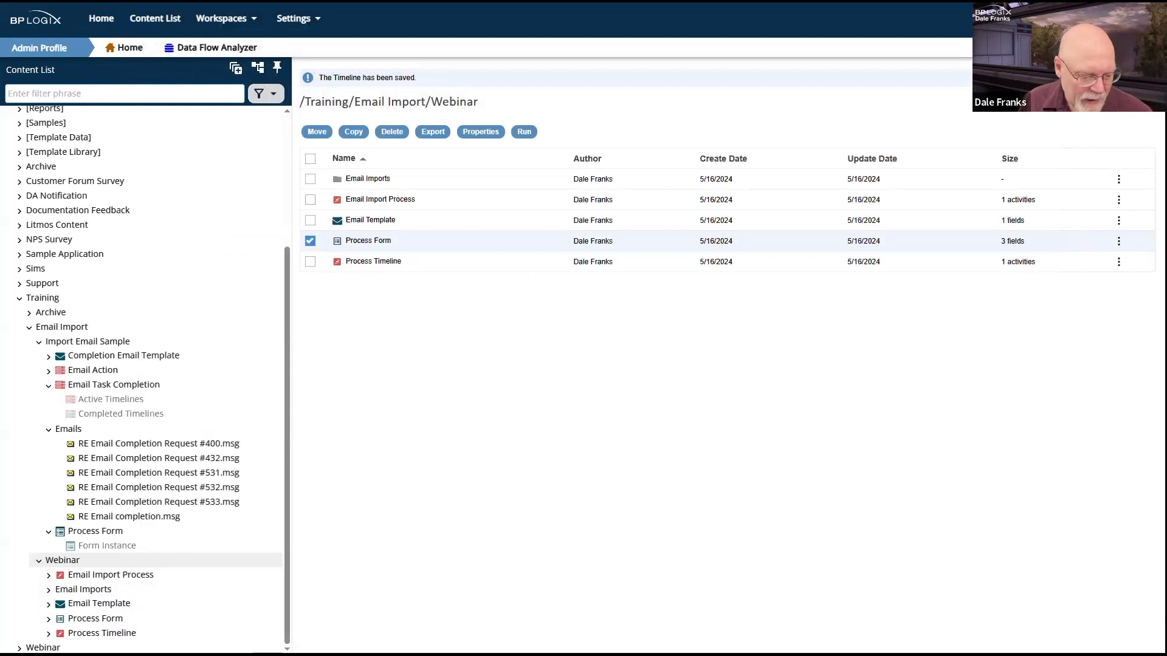
Step: Open the received reply in Outlook and save it to Downloads as RE Email Completion Request #534.msg, and close the message
left_click(268, 654)
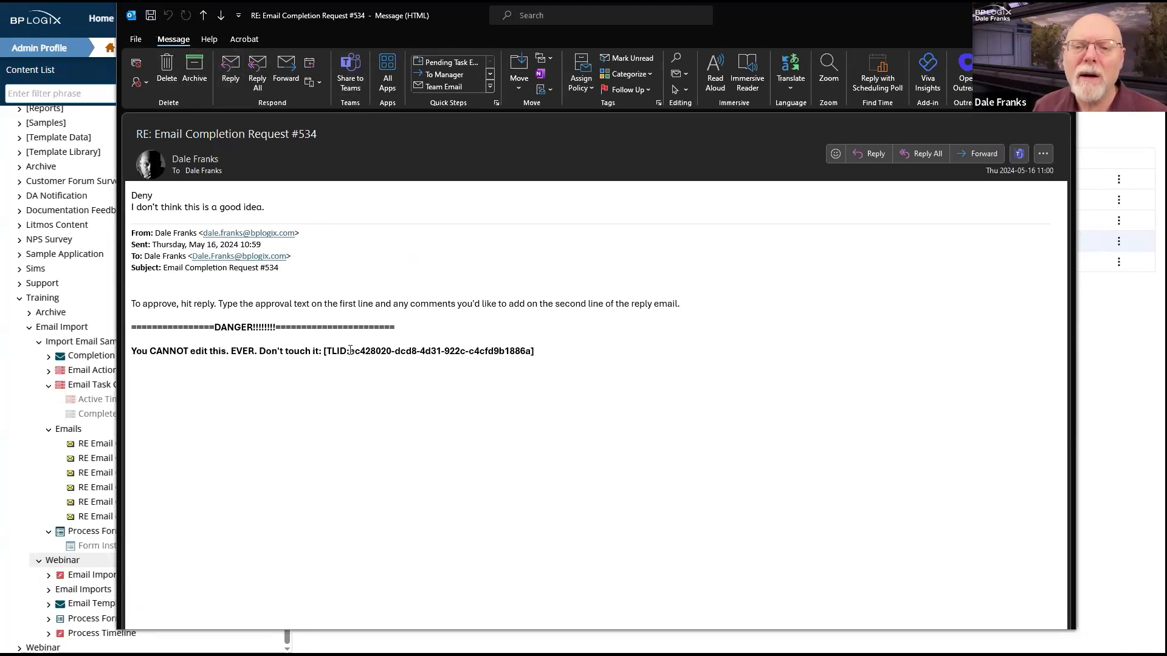
left_click(136, 39)
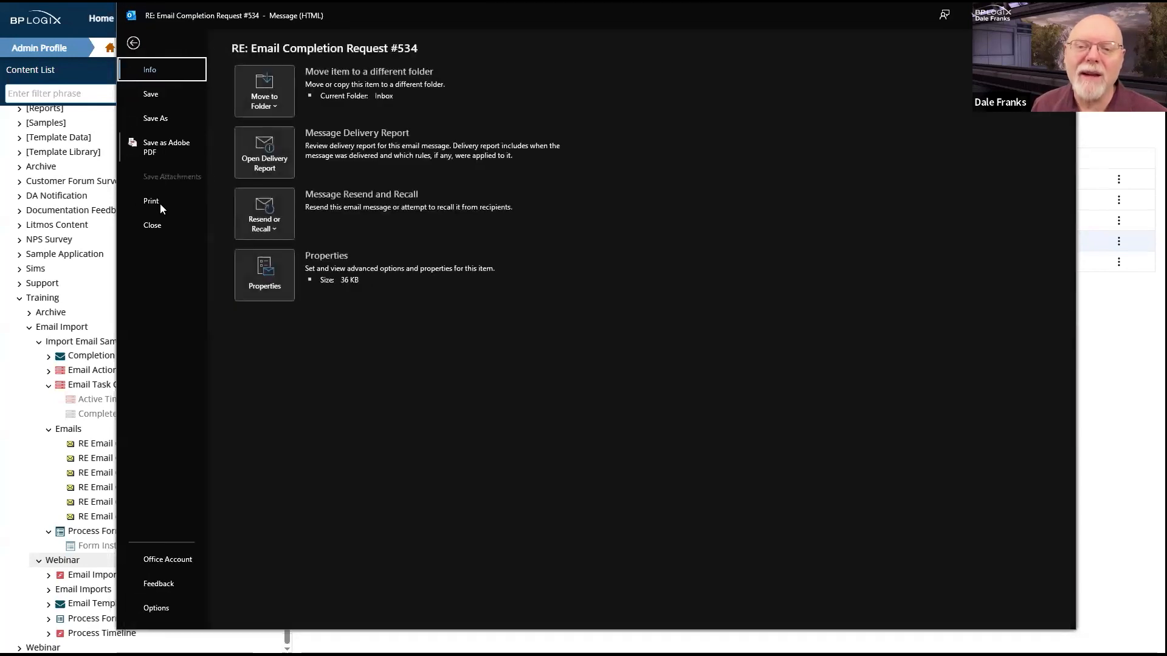
left_click(155, 118)
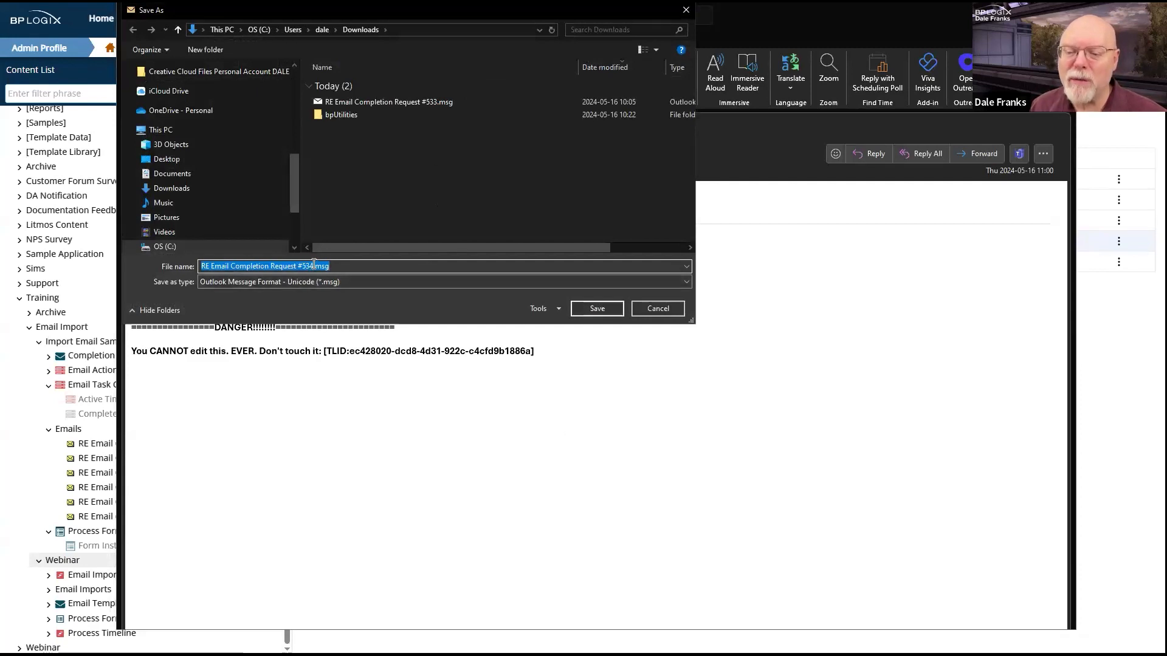
left_click(595, 309)
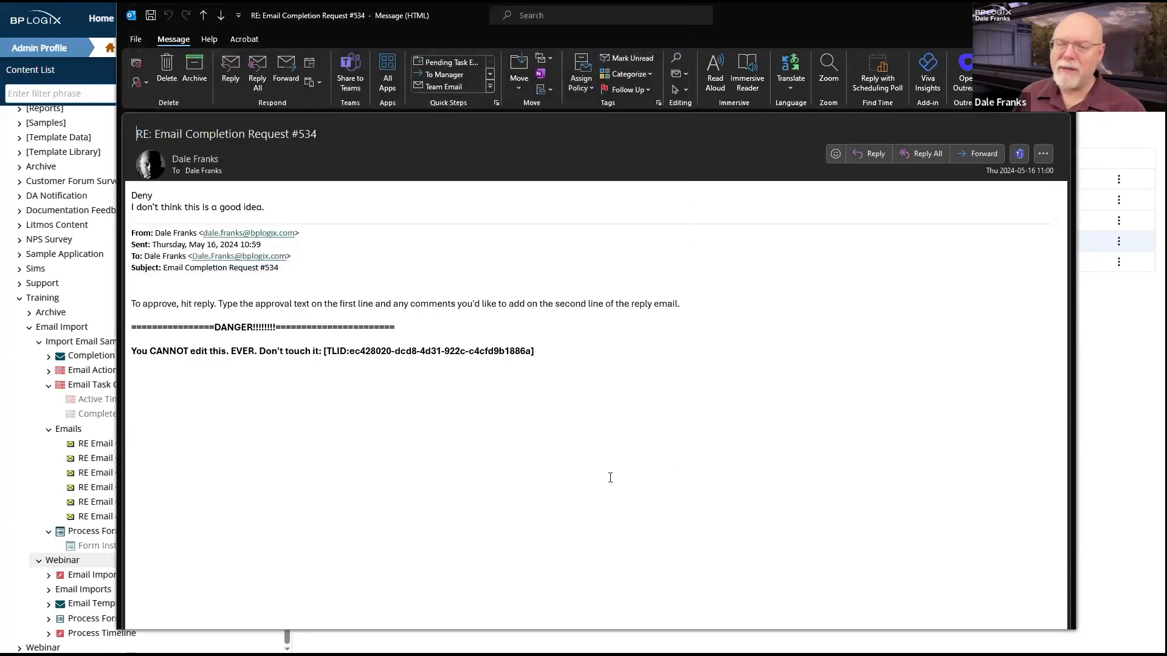
key("Escape")
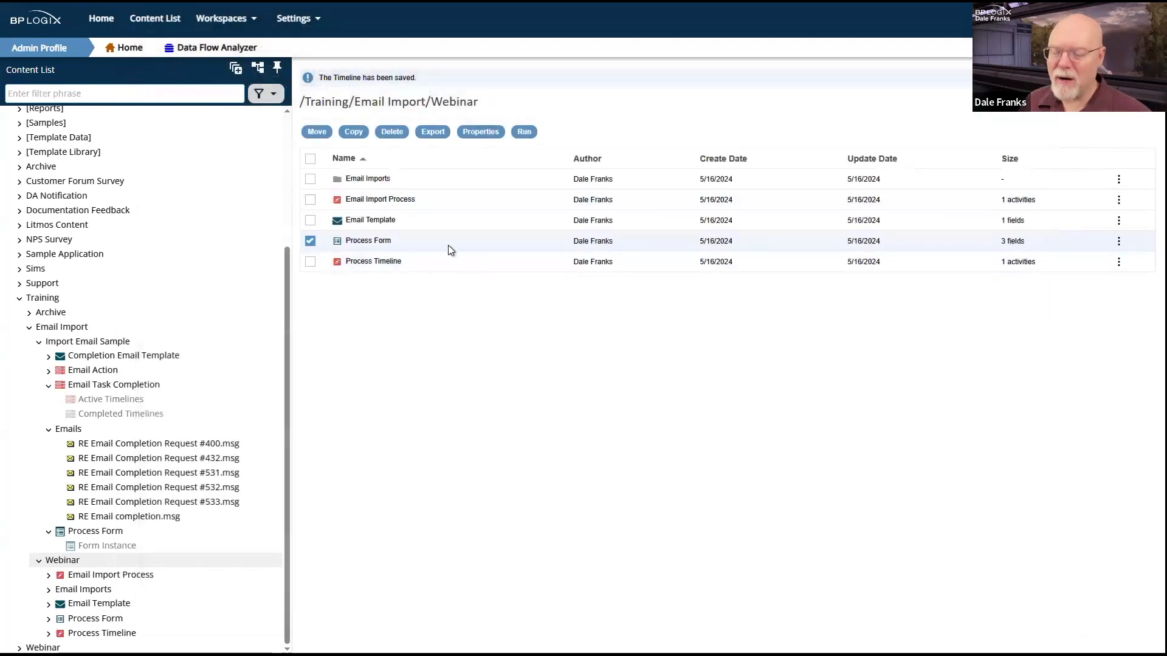
Step: Upload RE Email Completion Request #534.msg from Downloads as a document into the Webinar folder's Email Imports folder
left_click(352, 178)
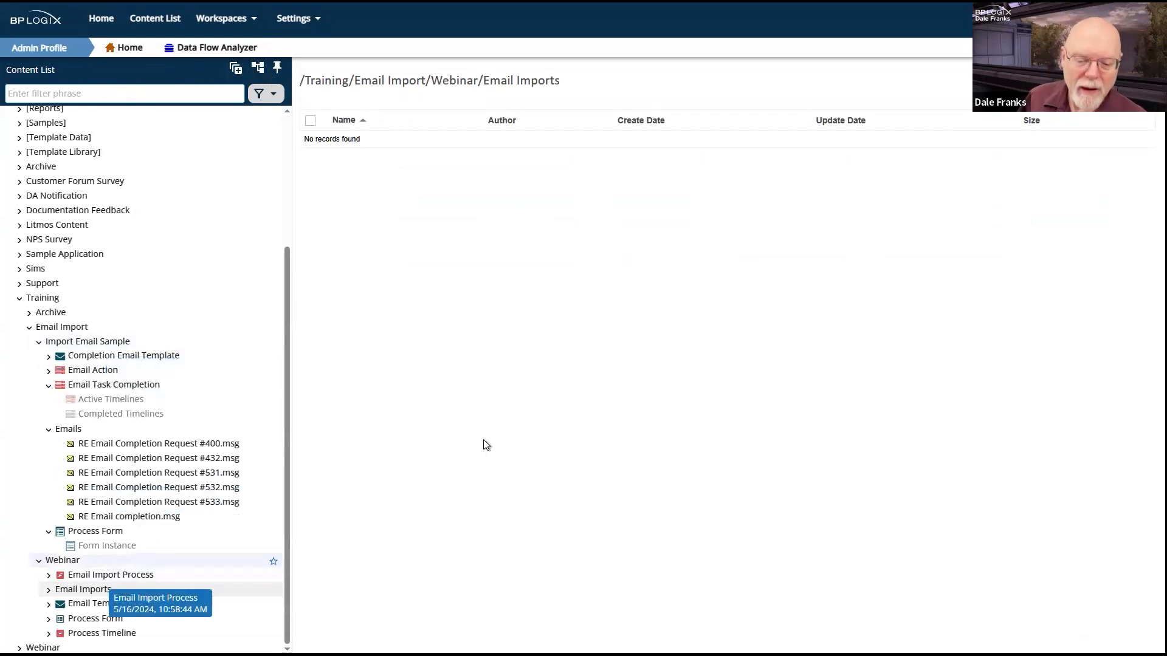
left_click(1121, 80)
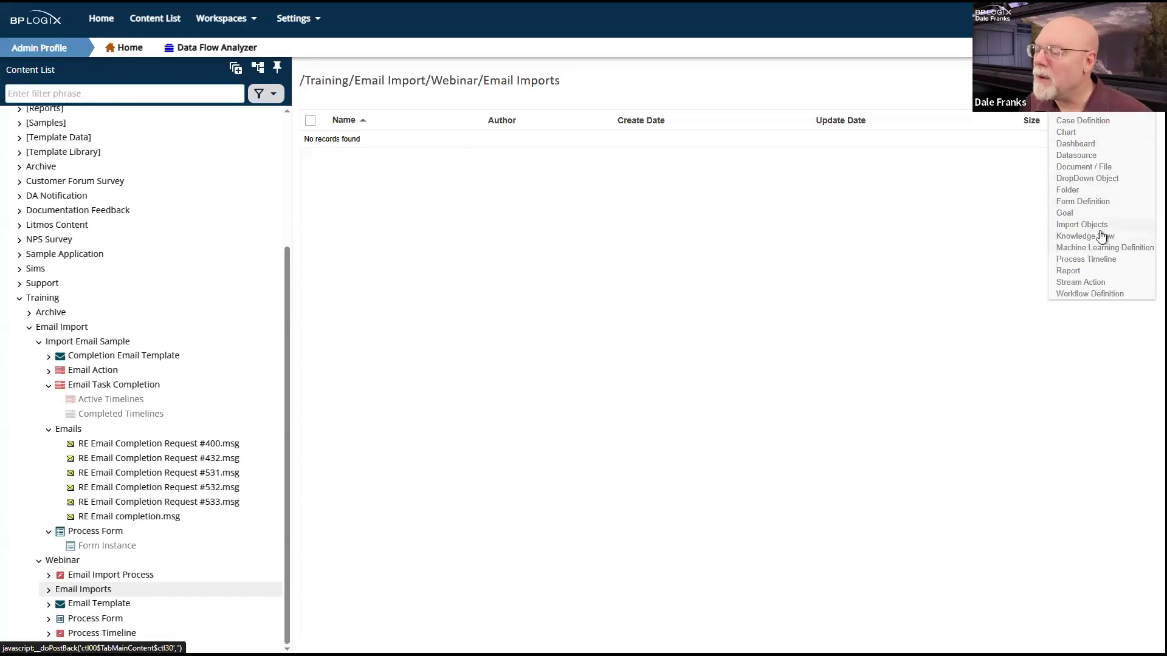
left_click(1103, 168)
left_click(424, 101)
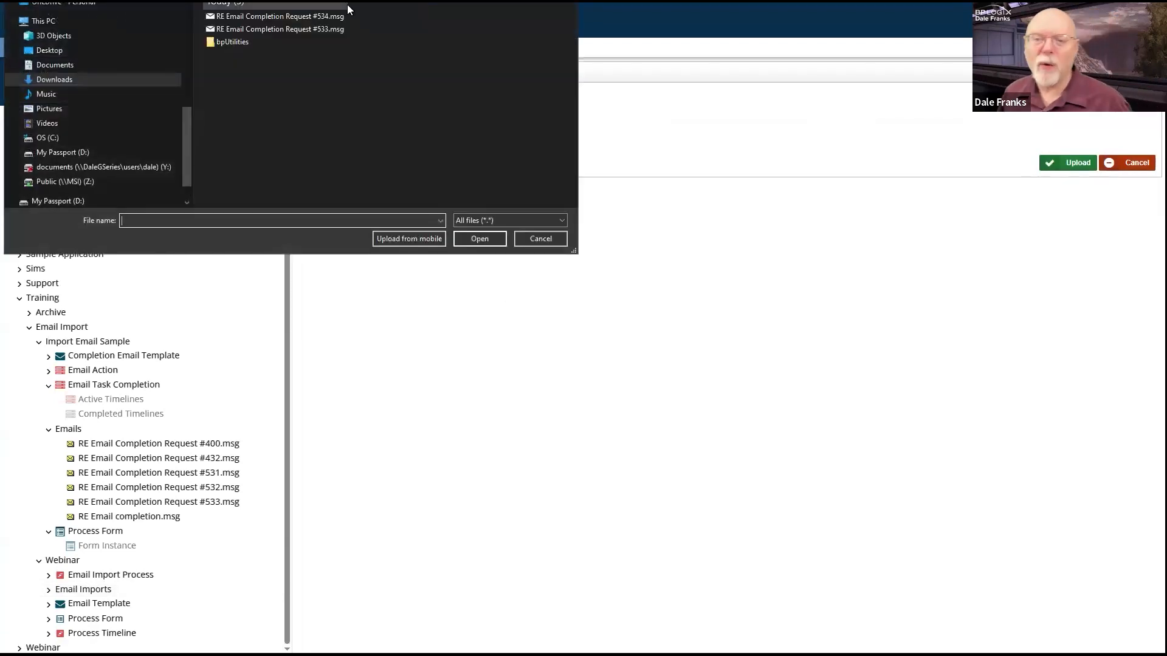
left_click(309, 16)
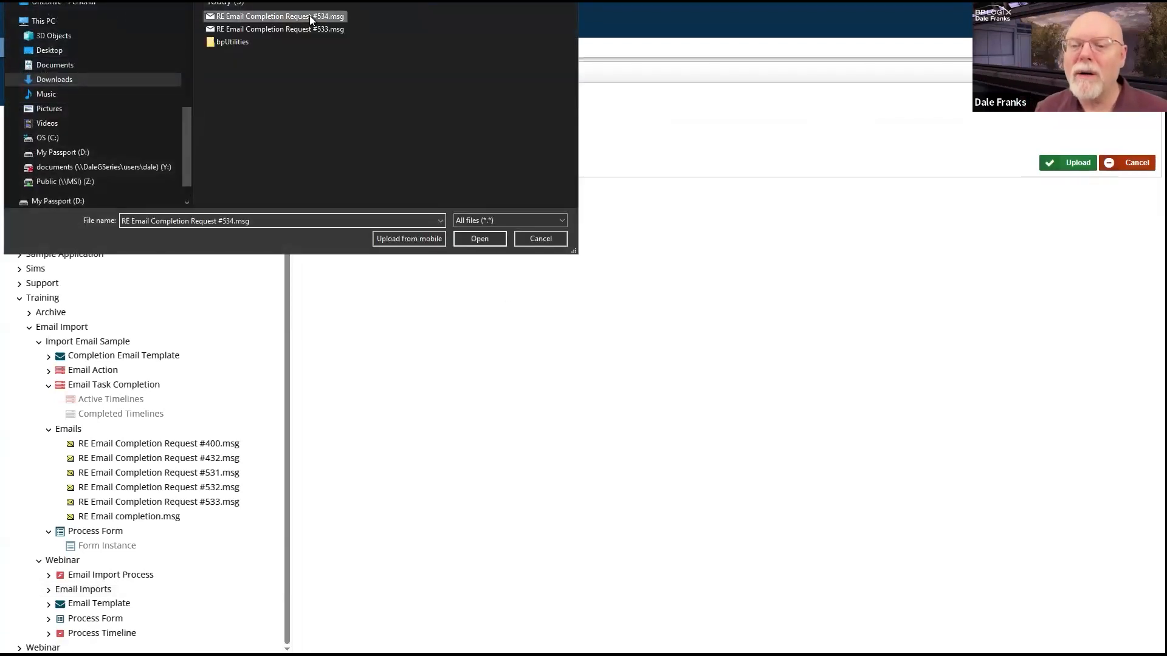
double_click(309, 16)
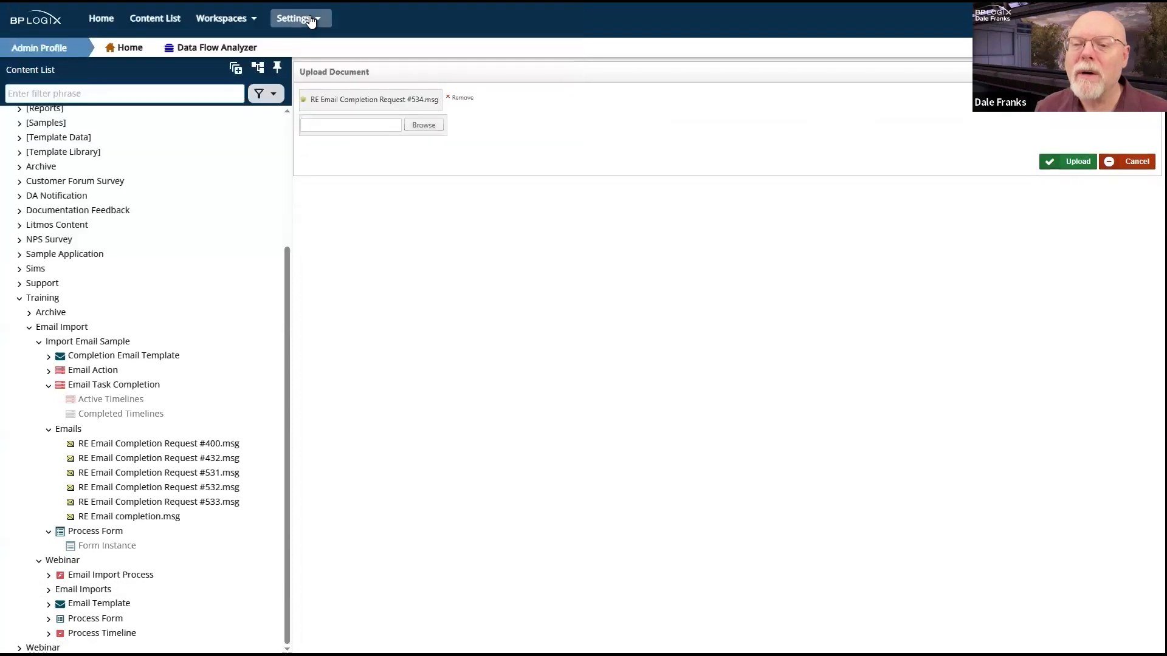
left_click(1085, 163)
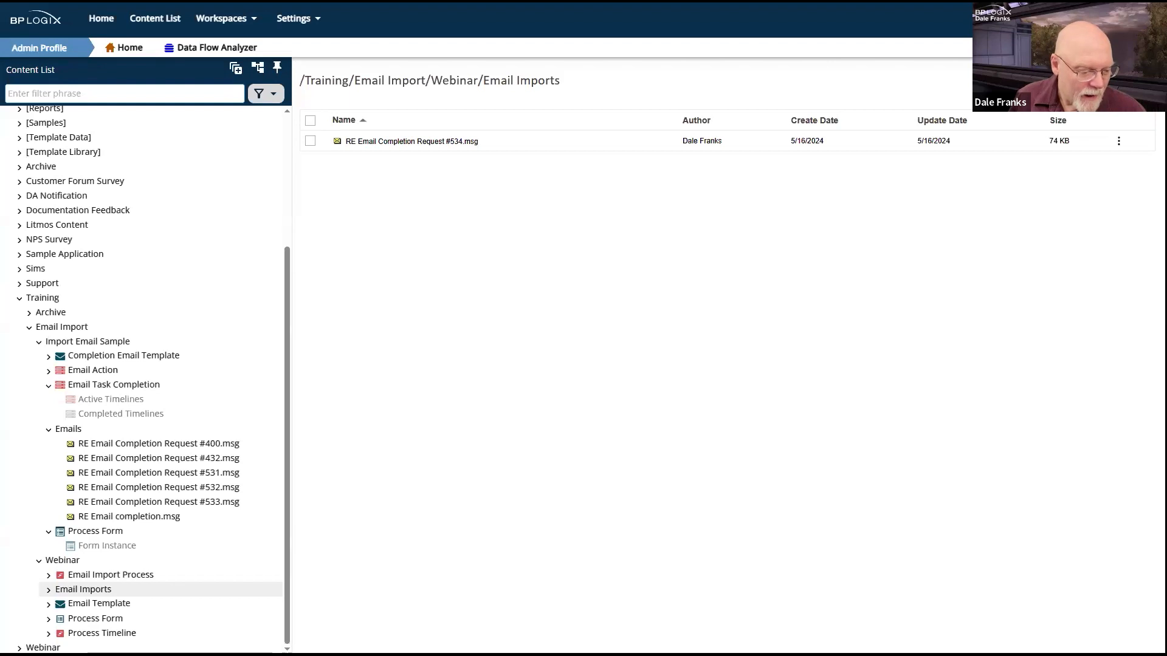
Step: Switch to Outlook to read the response email sent by the import process, and close the message
key("alt+Tab")
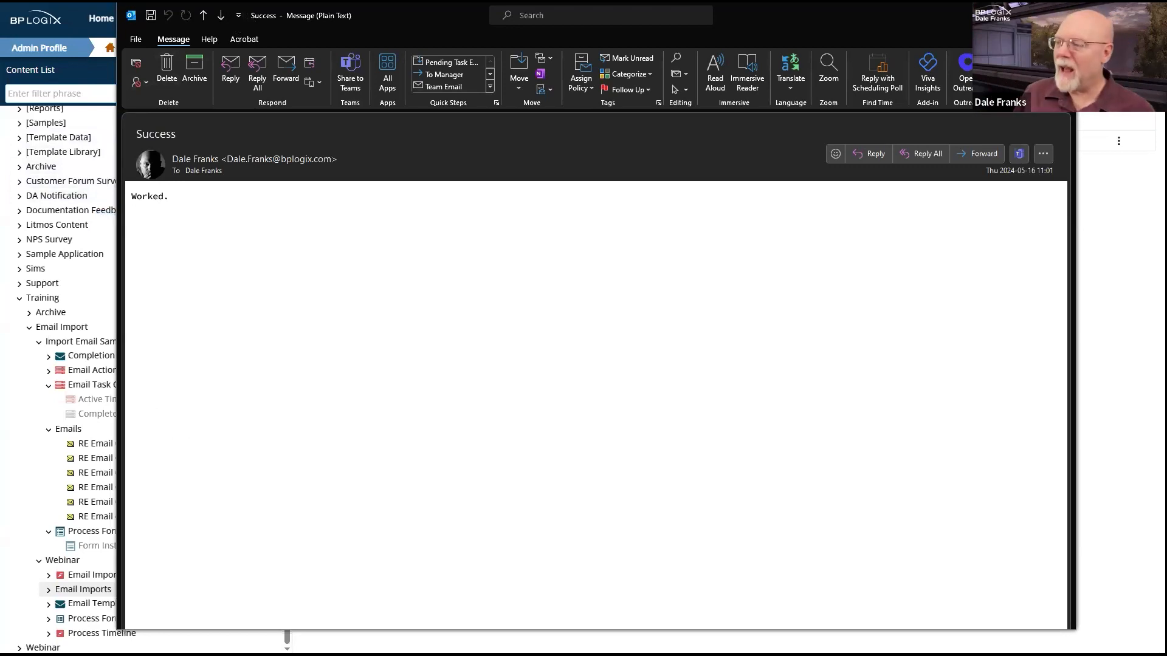
left_click(1061, 15)
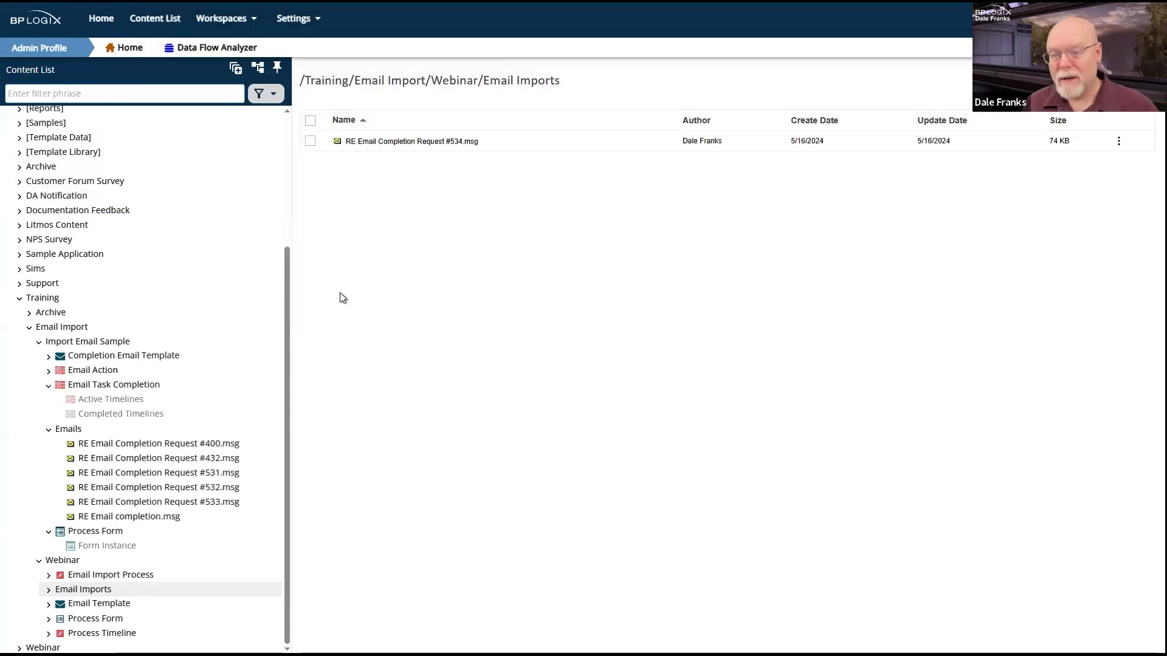
Step: Open the submitted instance of the Webinar folder's Process Form to check the result and comment in its signature comments, and close it
left_click(86, 620)
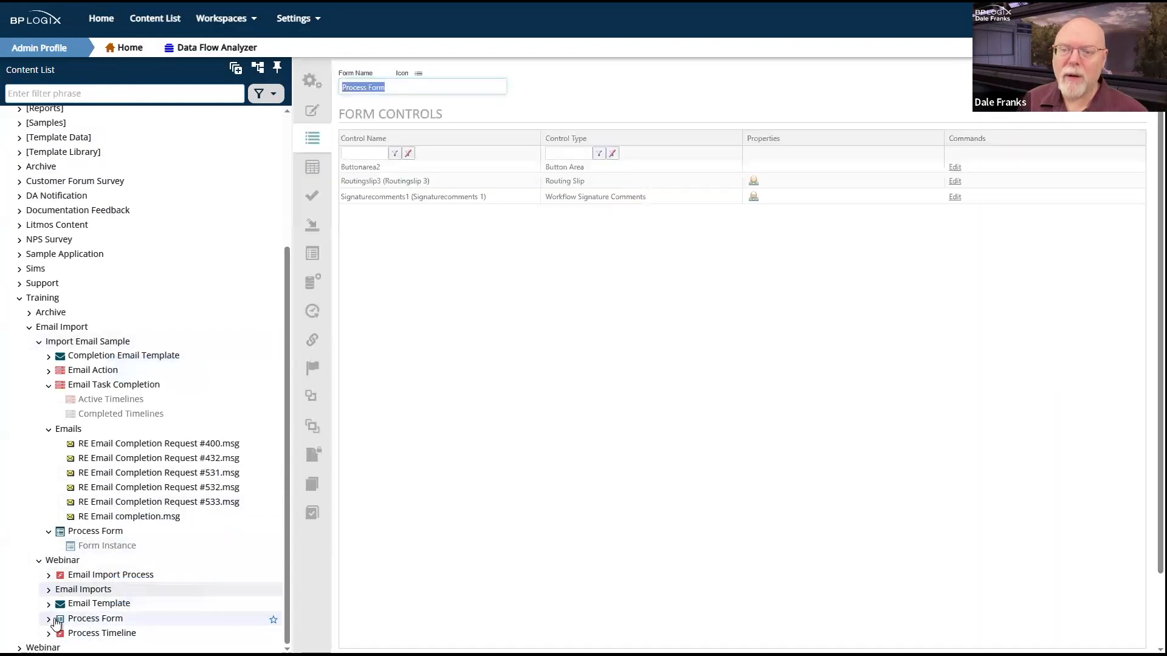
left_click(51, 620)
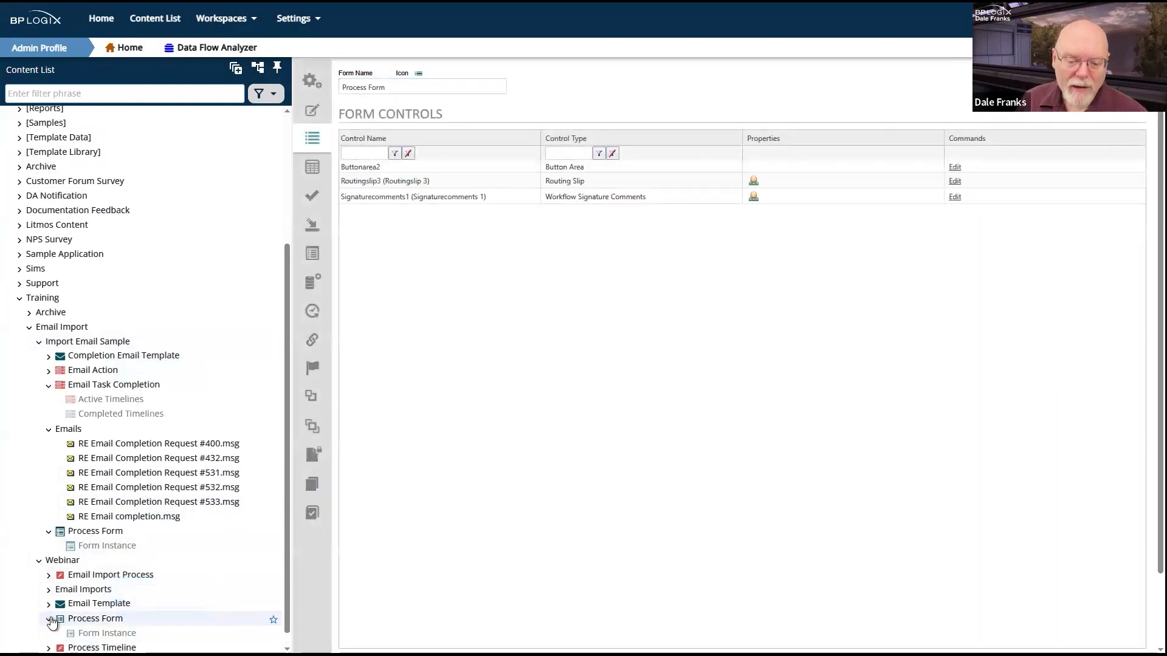
left_click(94, 633)
left_click(431, 200)
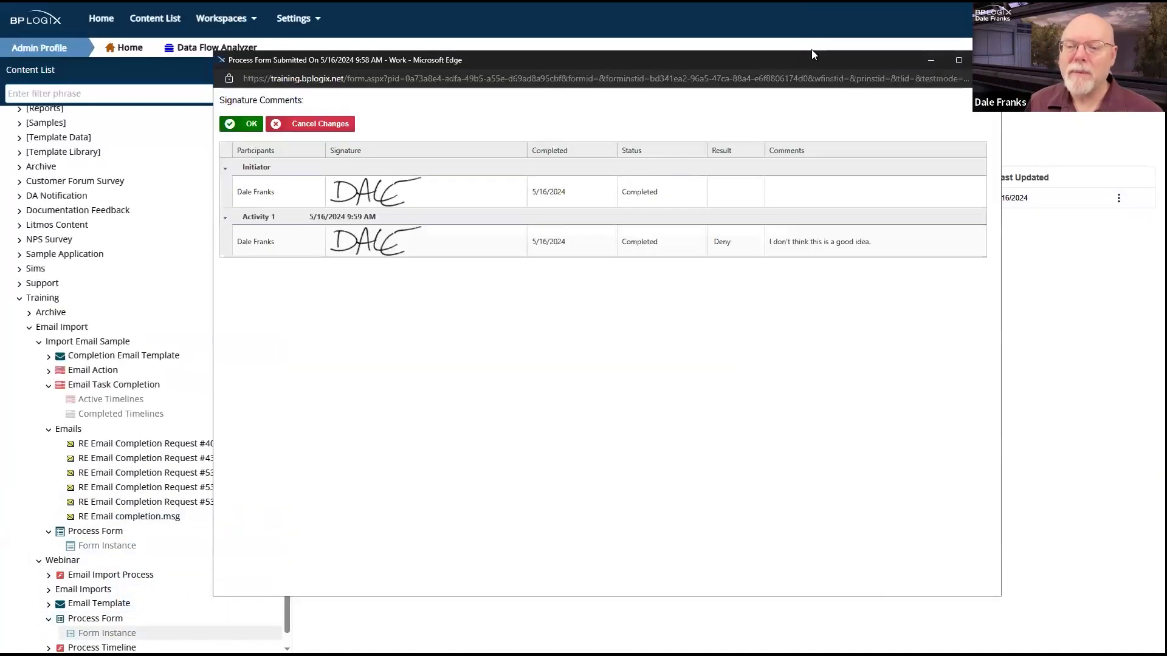
double_click(724, 242)
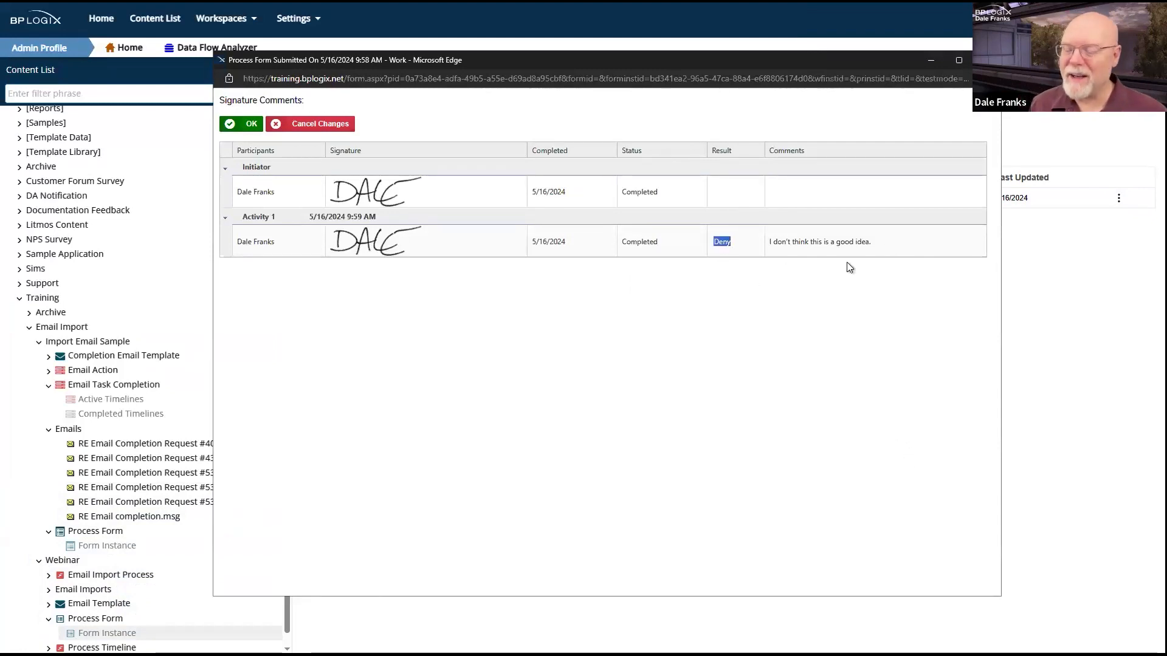
double_click(800, 242)
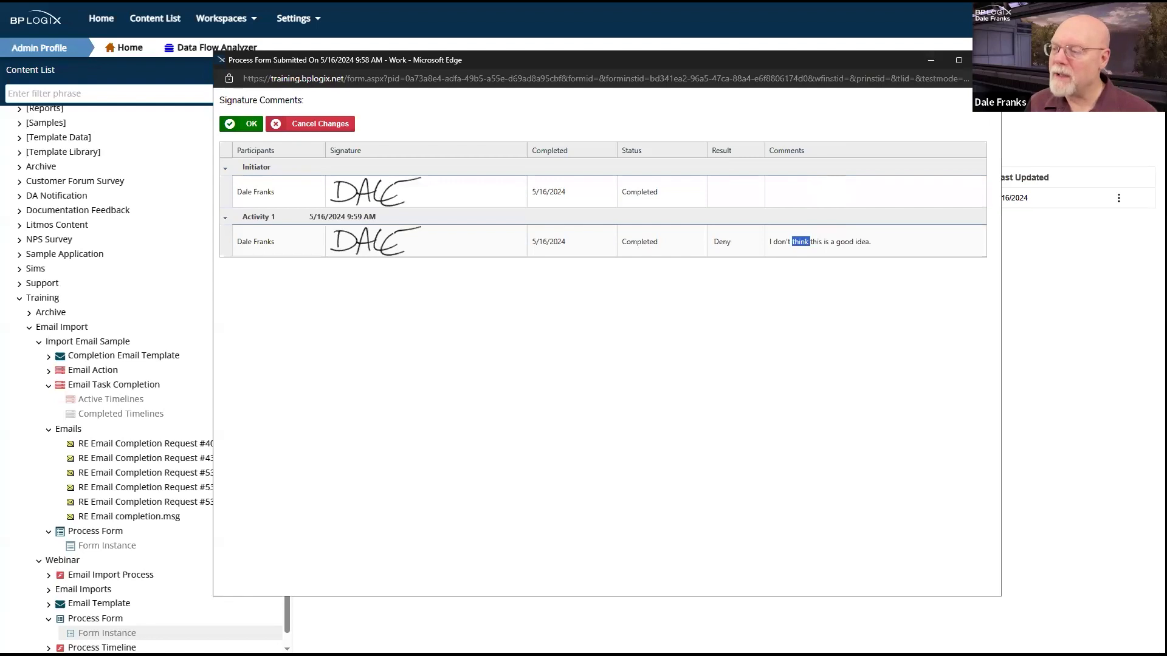
left_click(986, 60)
Step: Review the routing slip and references of the Webinar Process Timeline's completed instance, and return to the Webinar folder
scroll(189, 468, "down", 1)
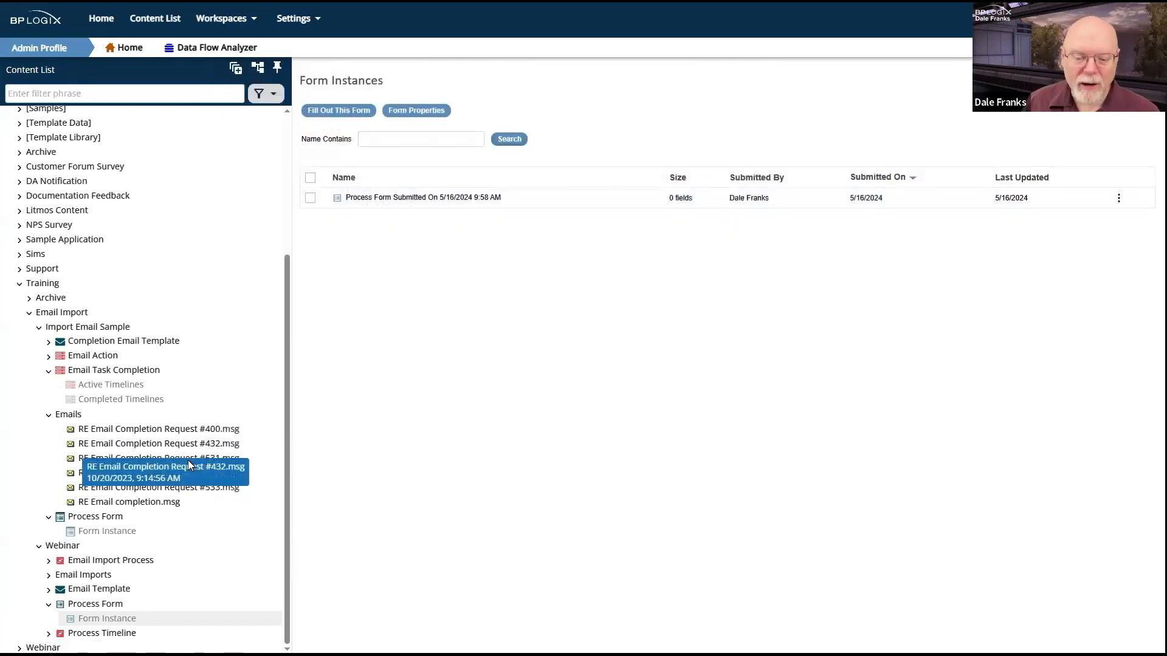
left_click(49, 633)
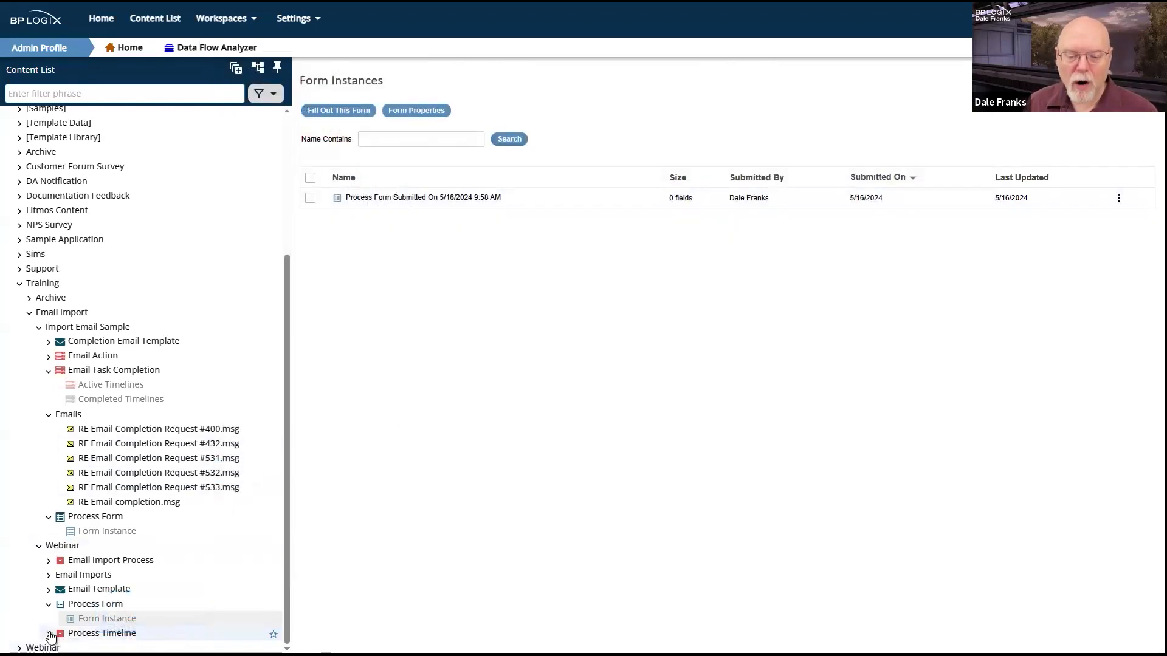
scroll(161, 637, "down", 1)
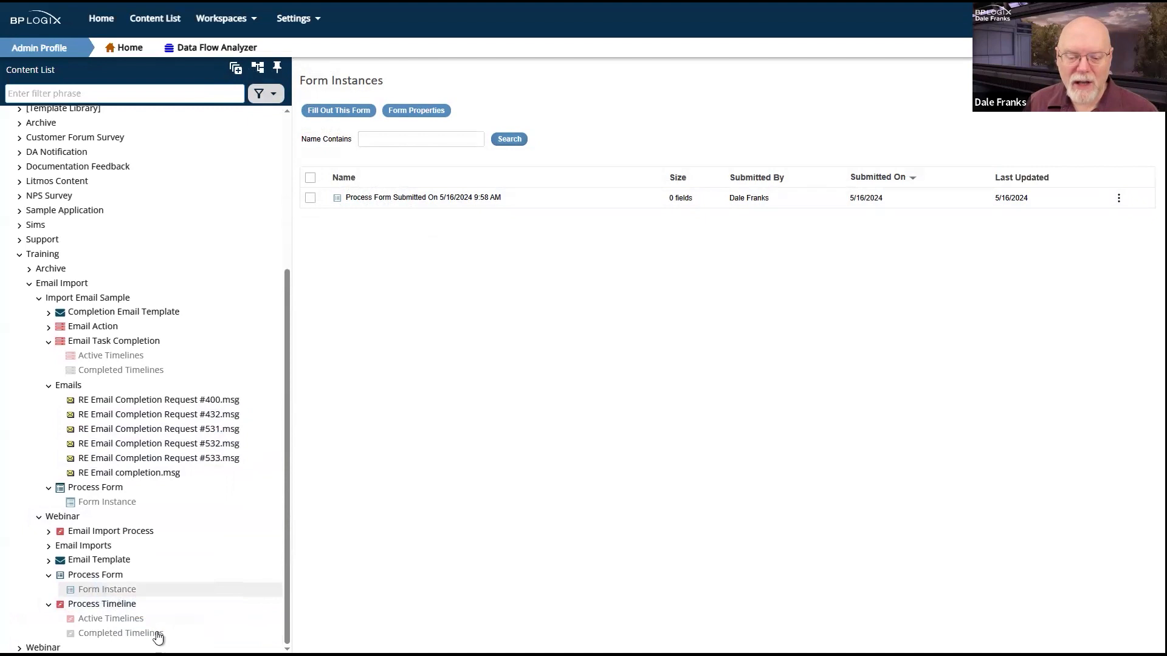
left_click(111, 633)
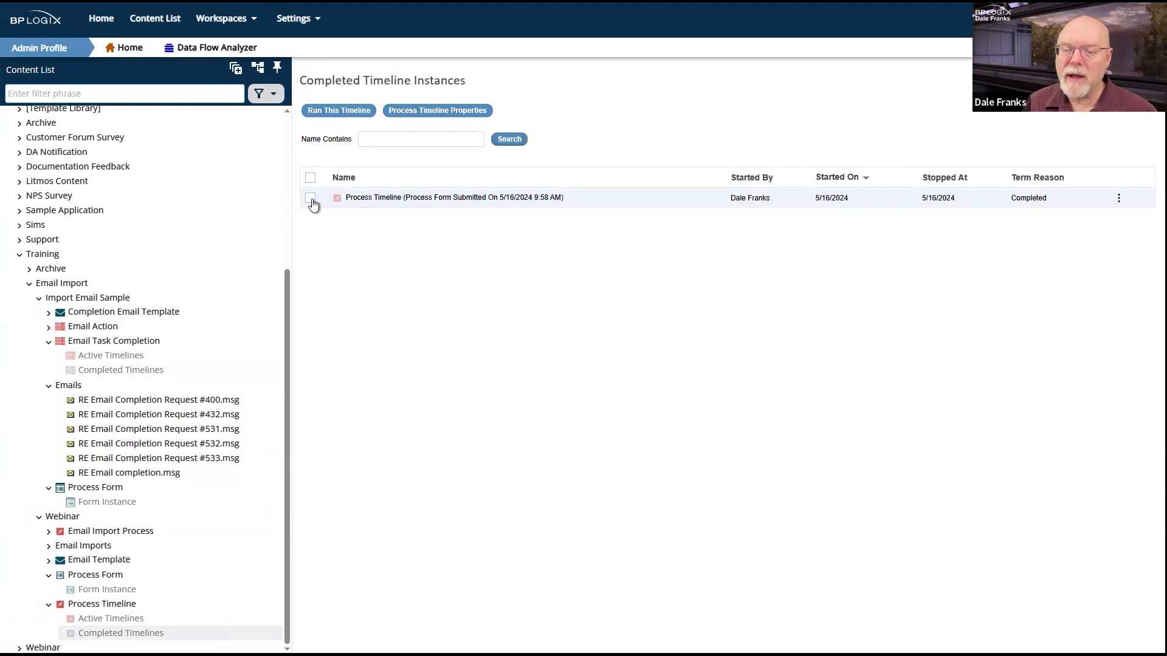
left_click(310, 199)
left_click(373, 112)
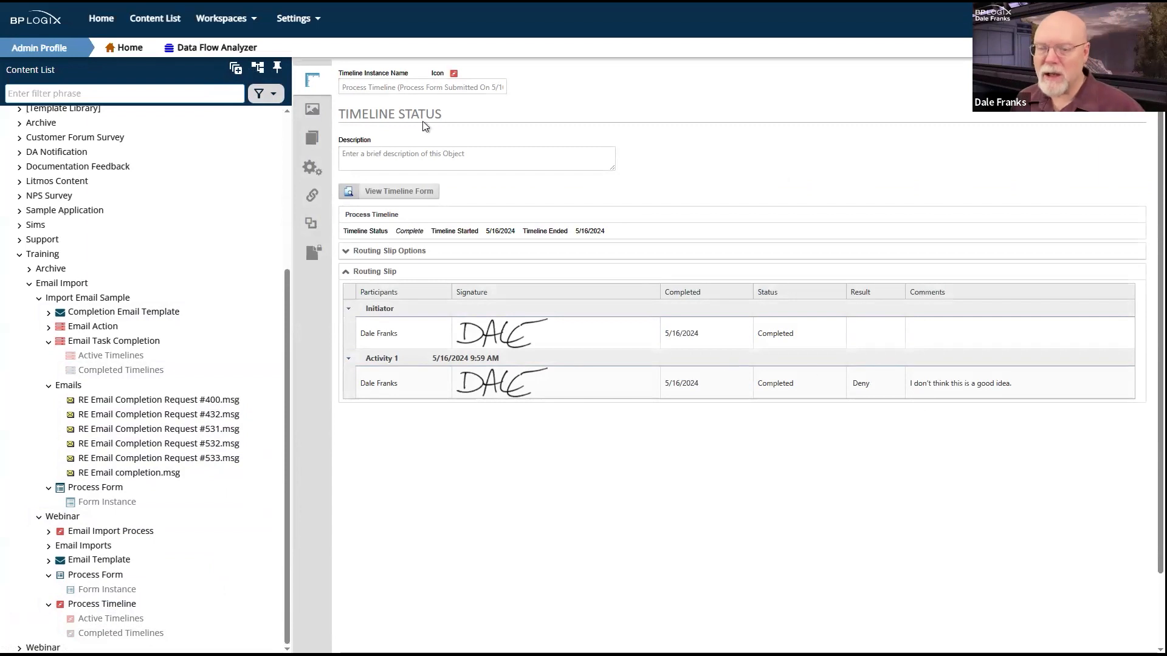
left_click(312, 144)
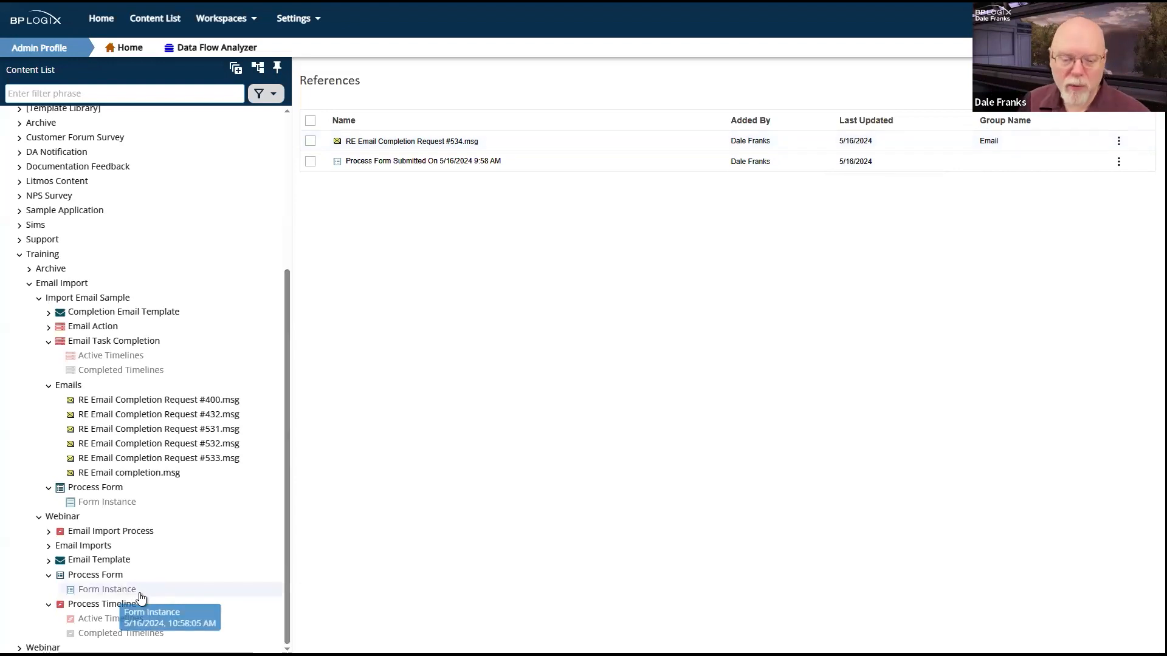
left_click(71, 517)
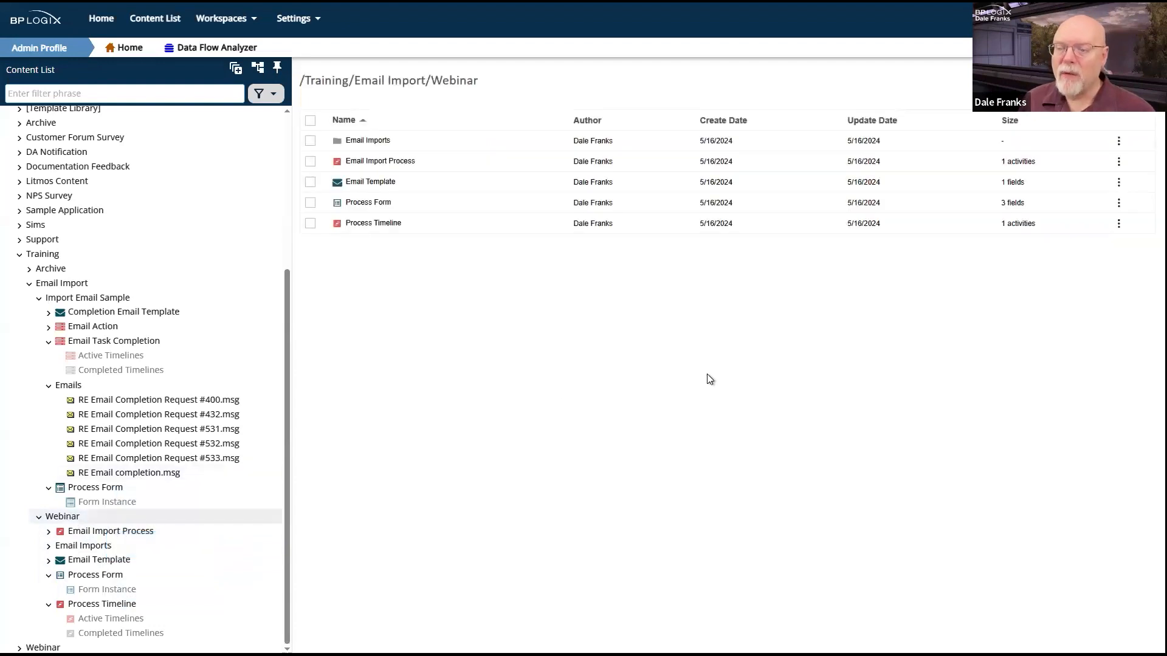